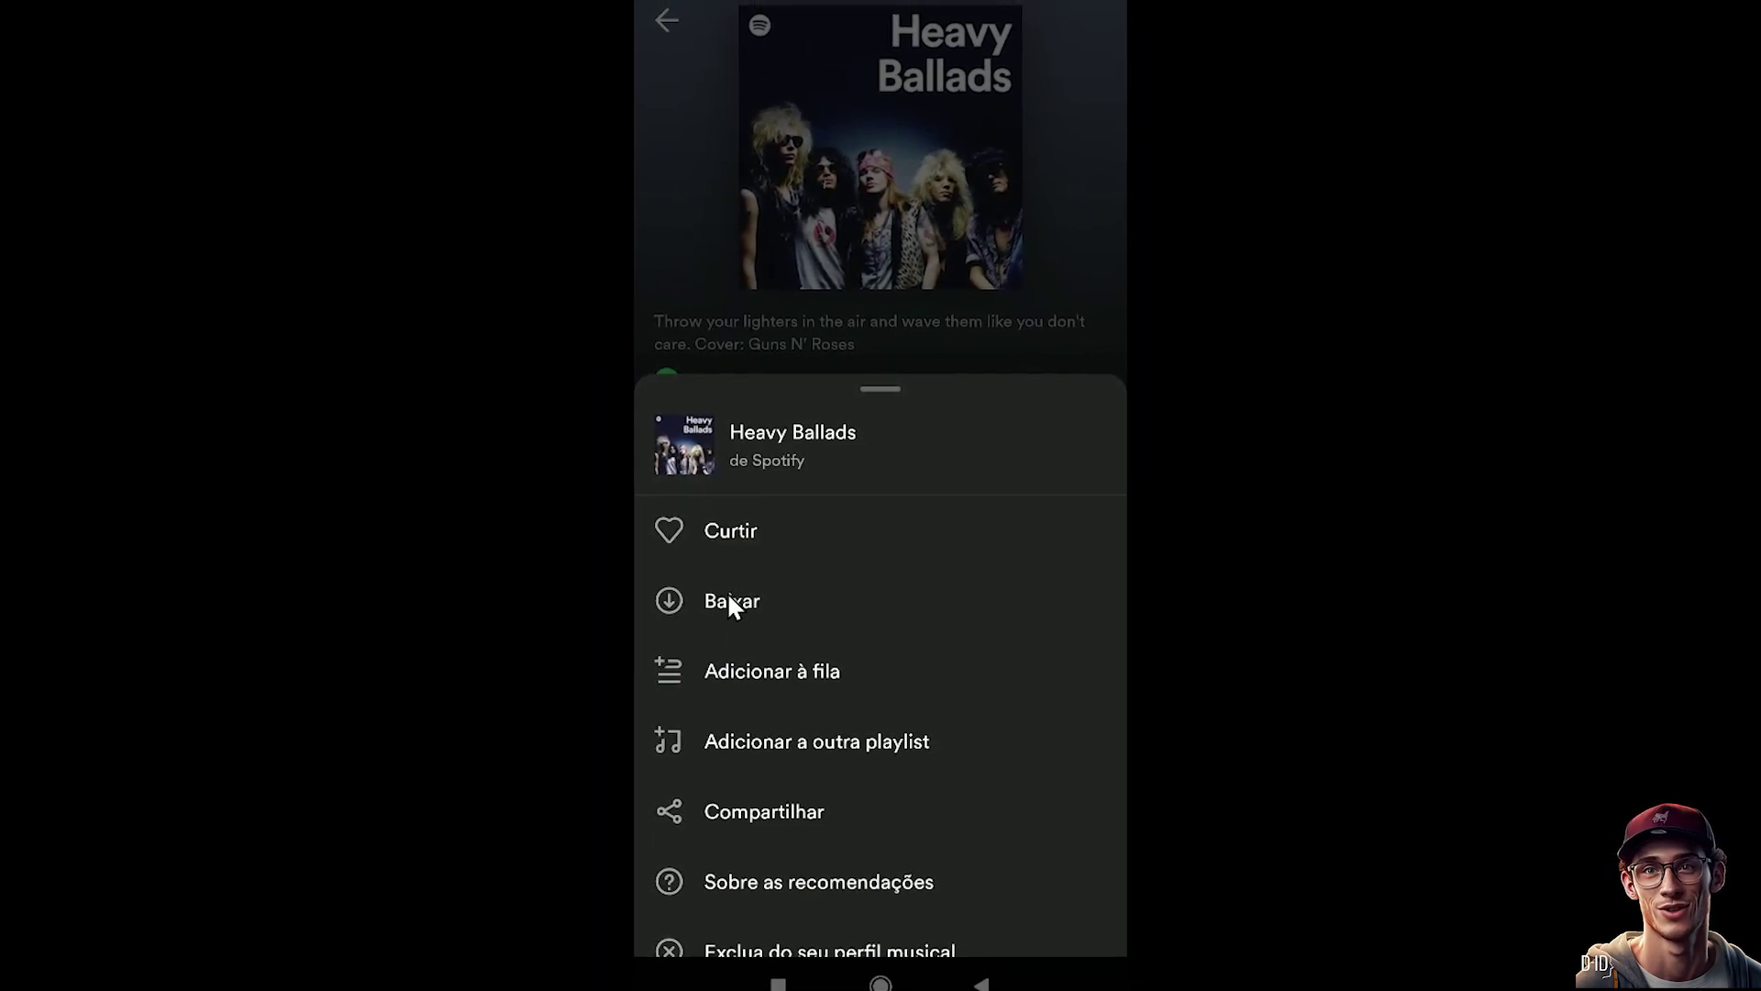
Download the Heavy Ballads playlist for offline listening
left_click(723, 606)
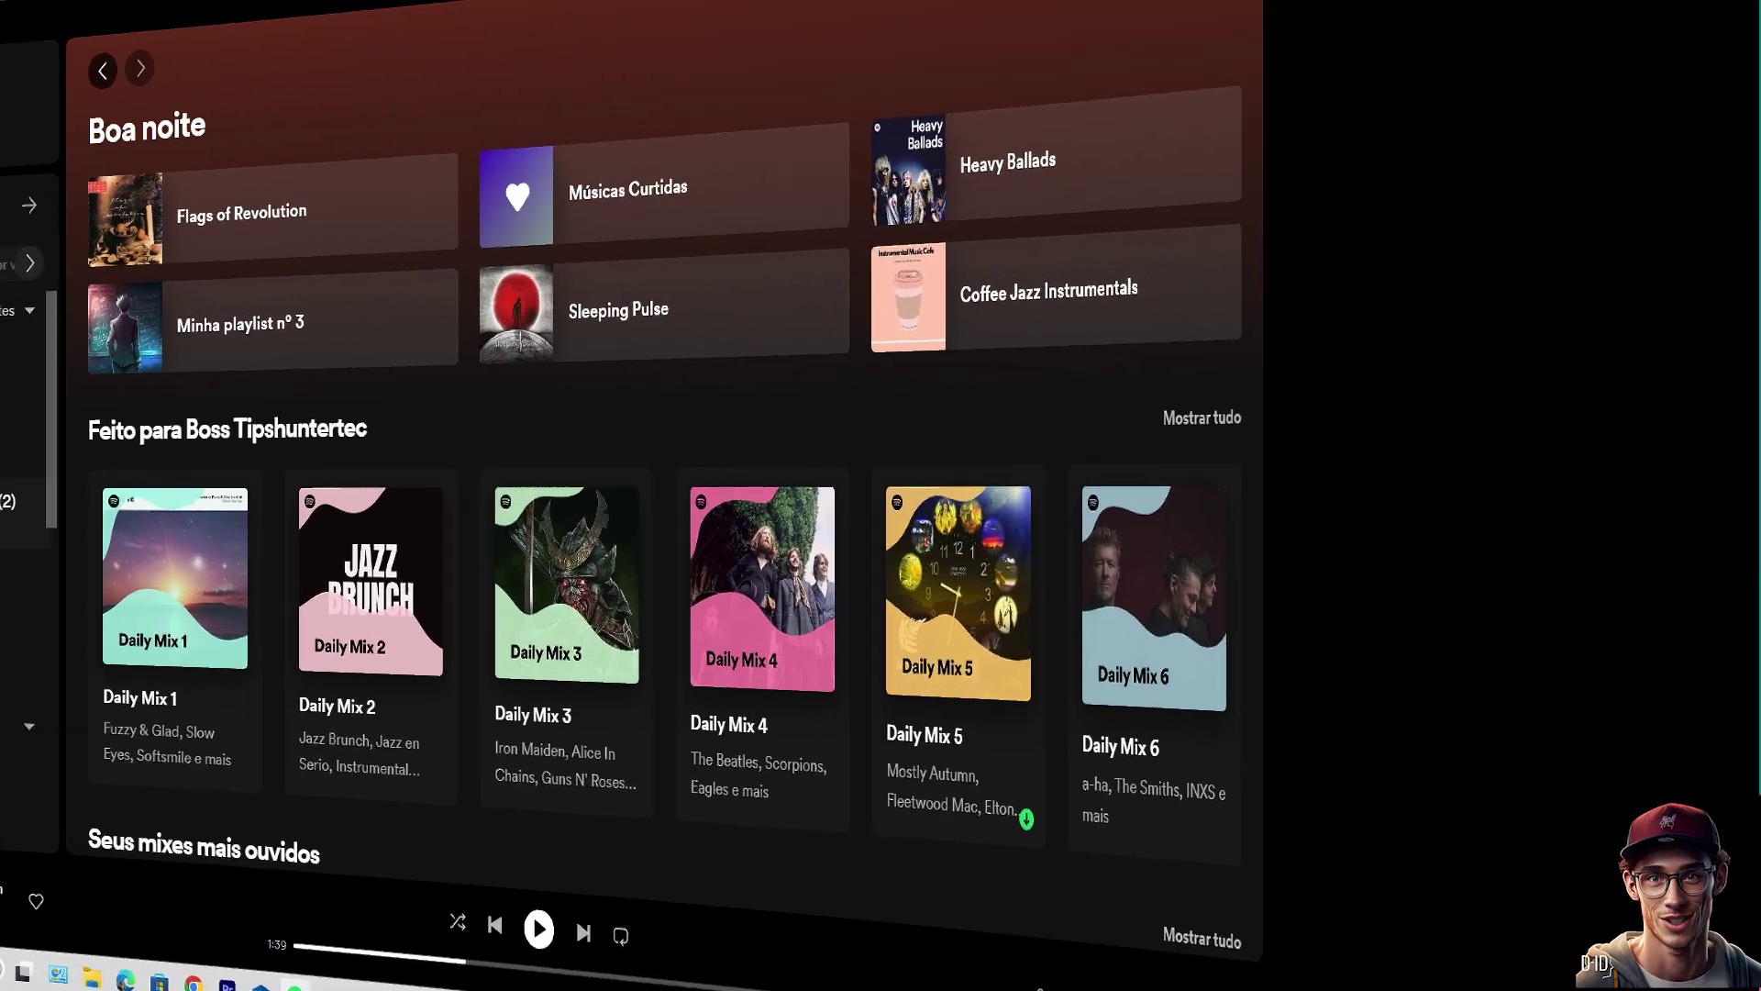
Replace the cover of the playlist Minha playlist nº 3 (2) with the VAUP_anime nerdy professor image from the IMAGENS folder and save it
left_click(261, 513)
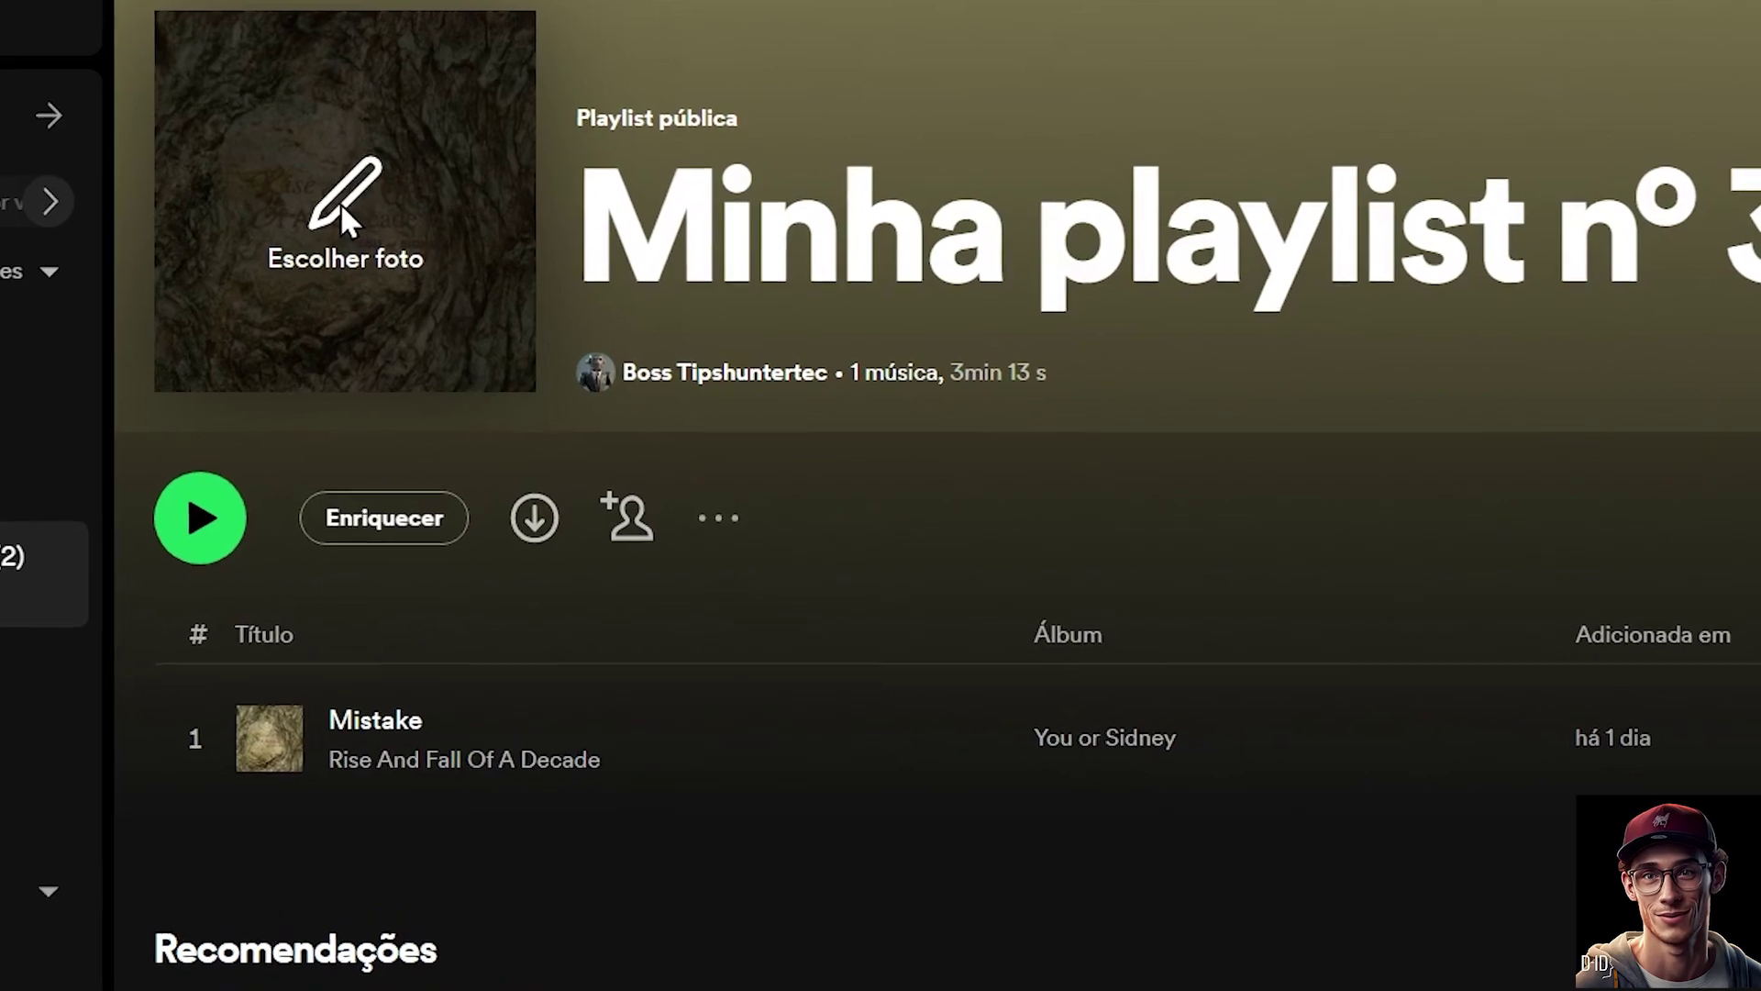
left_click(384, 222)
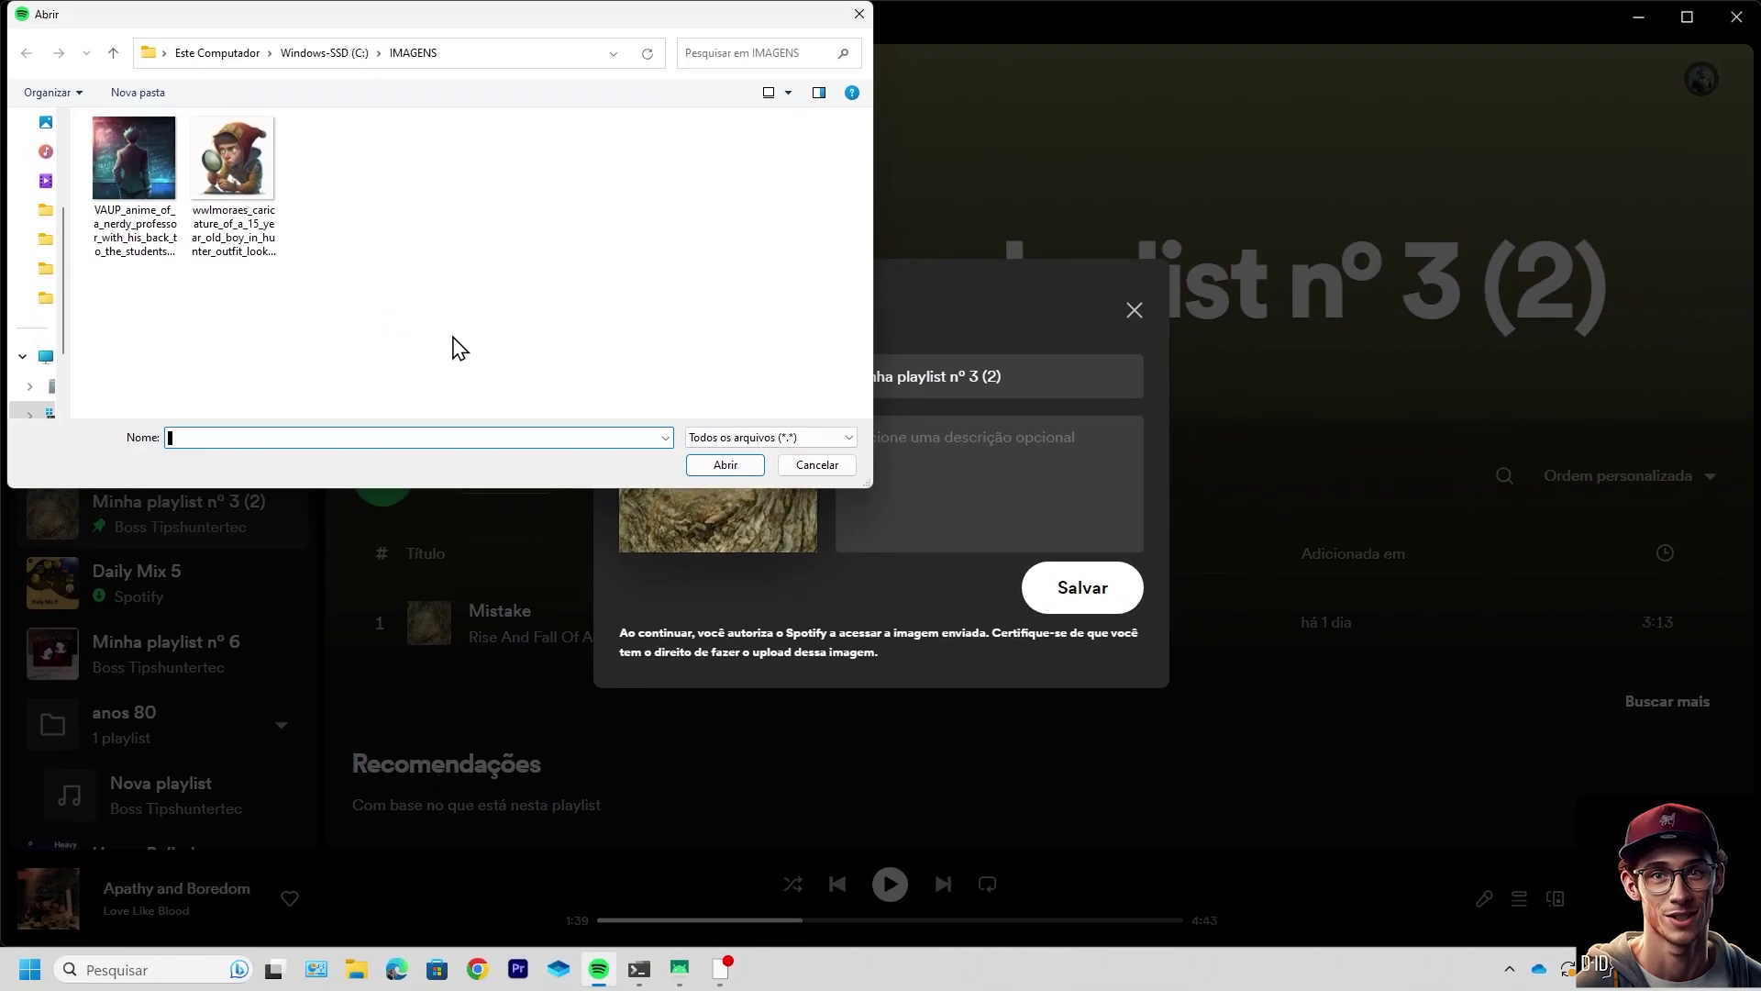
left_click(145, 170)
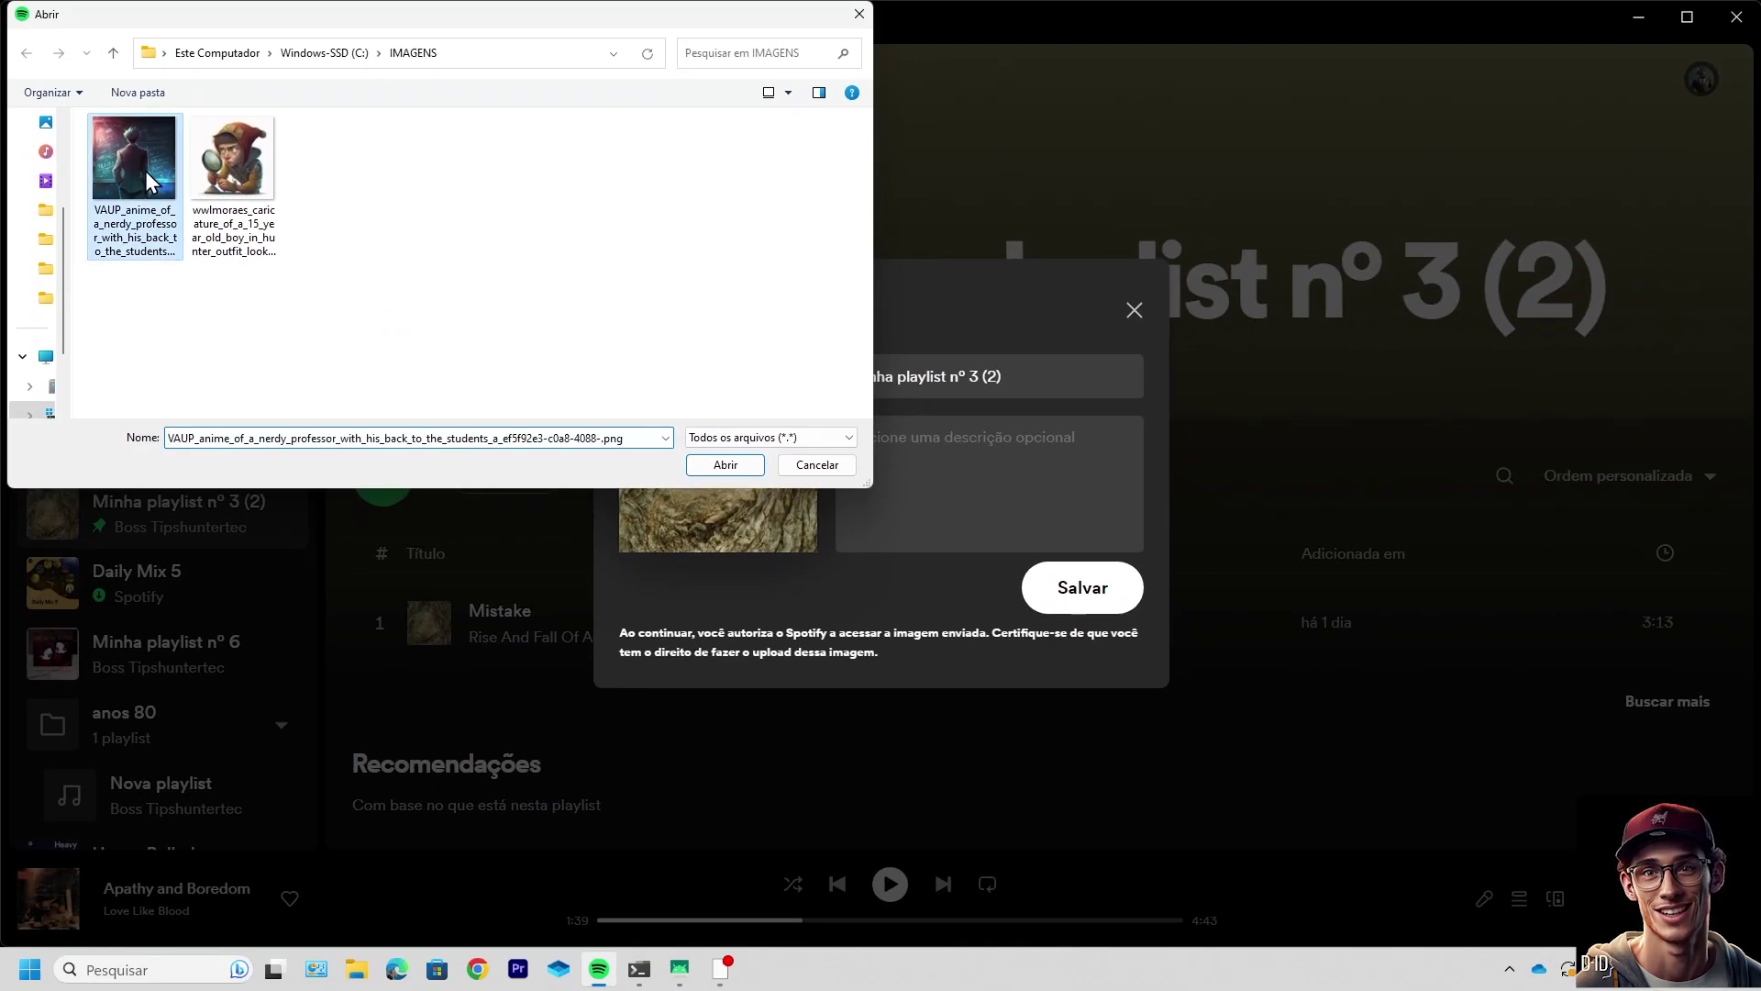
left_click(711, 466)
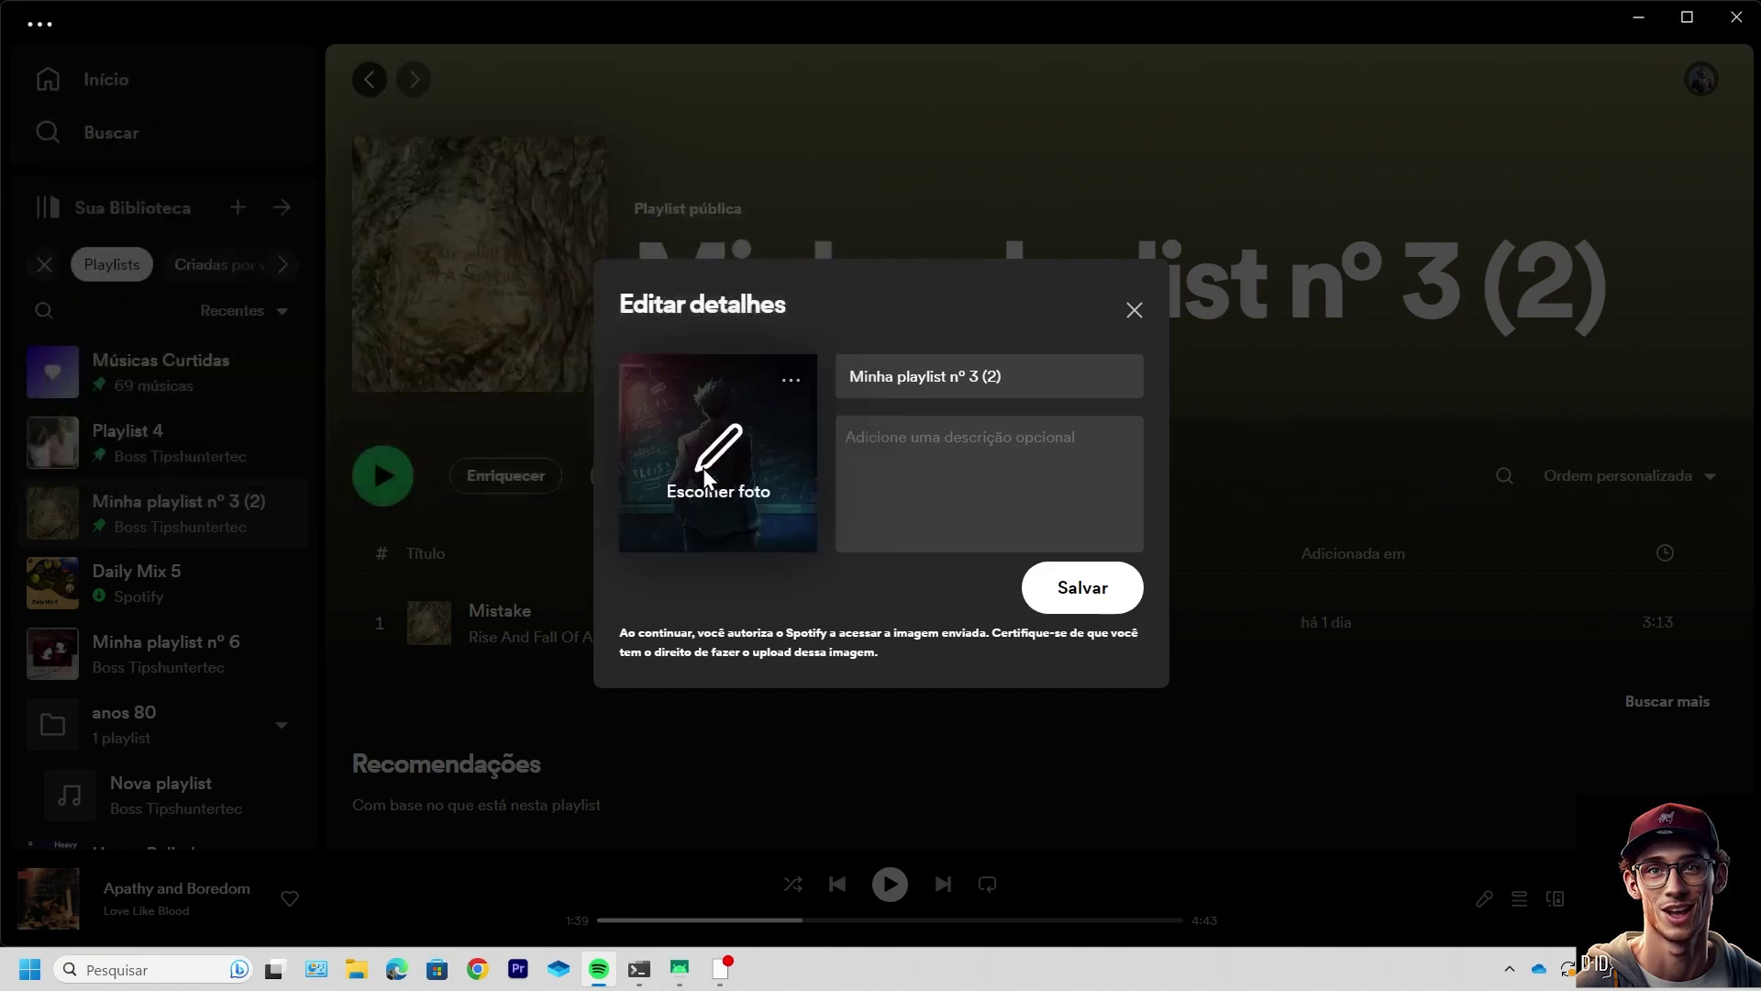
left_click(1068, 598)
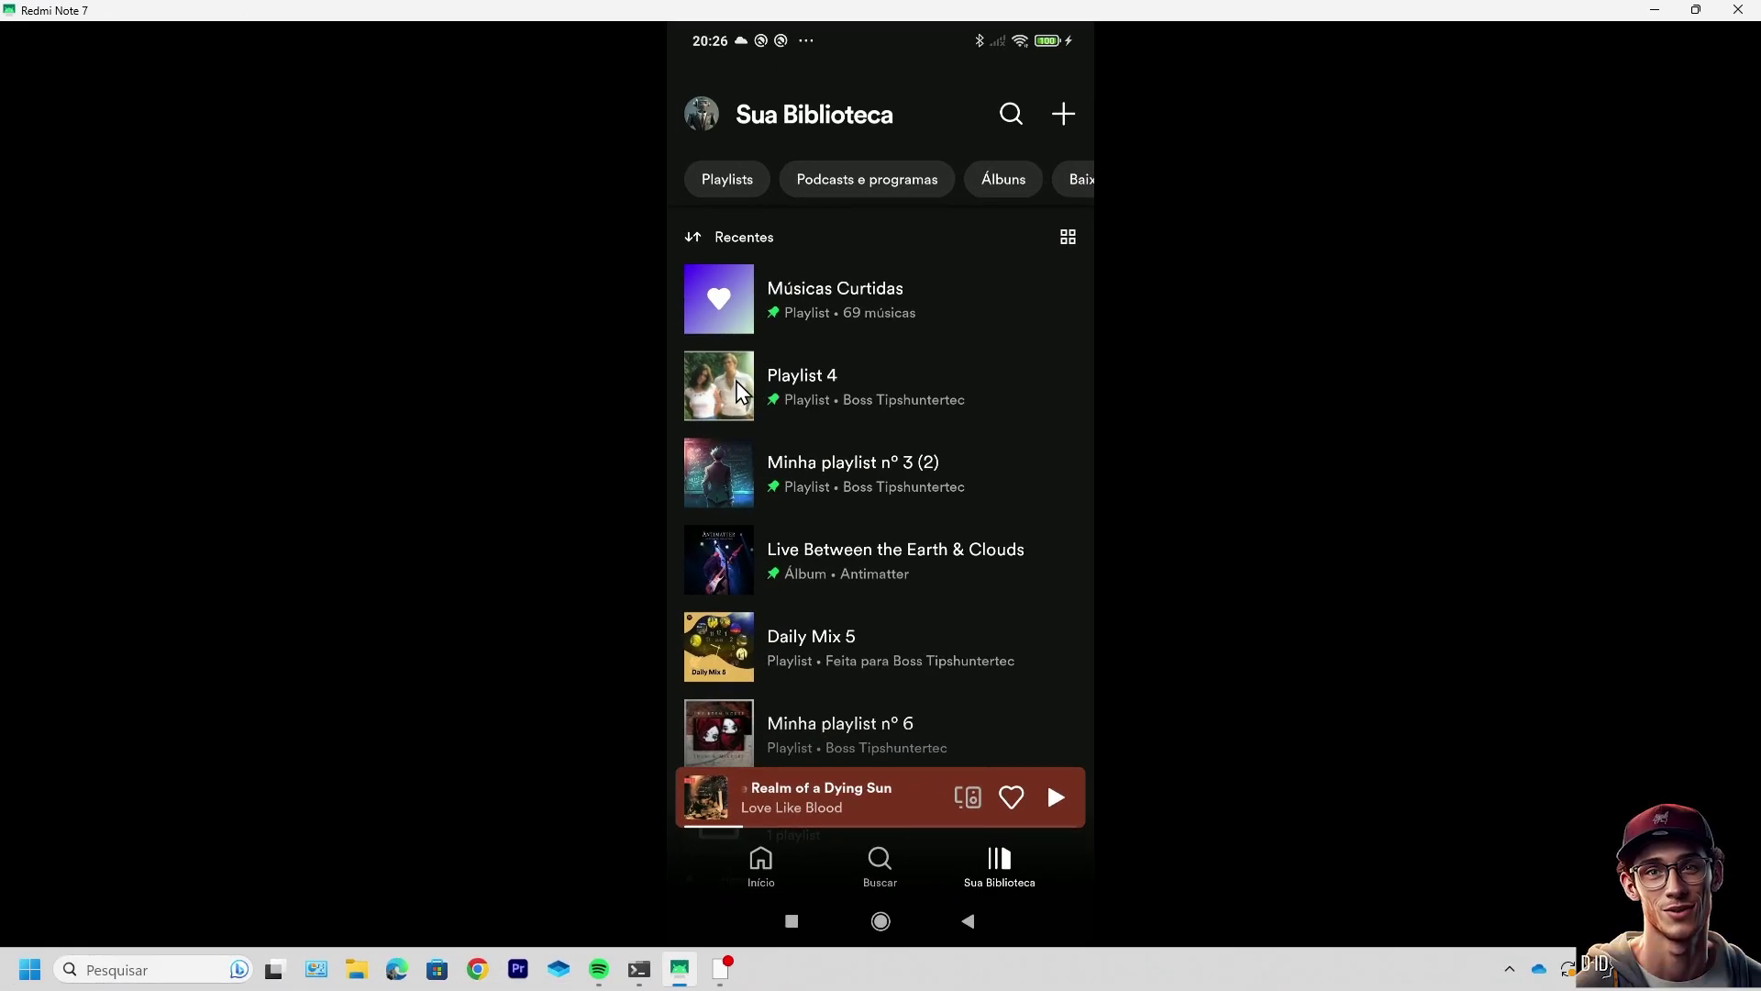
Open Playlist 4 from the library on the phone for editing
left_click(787, 415)
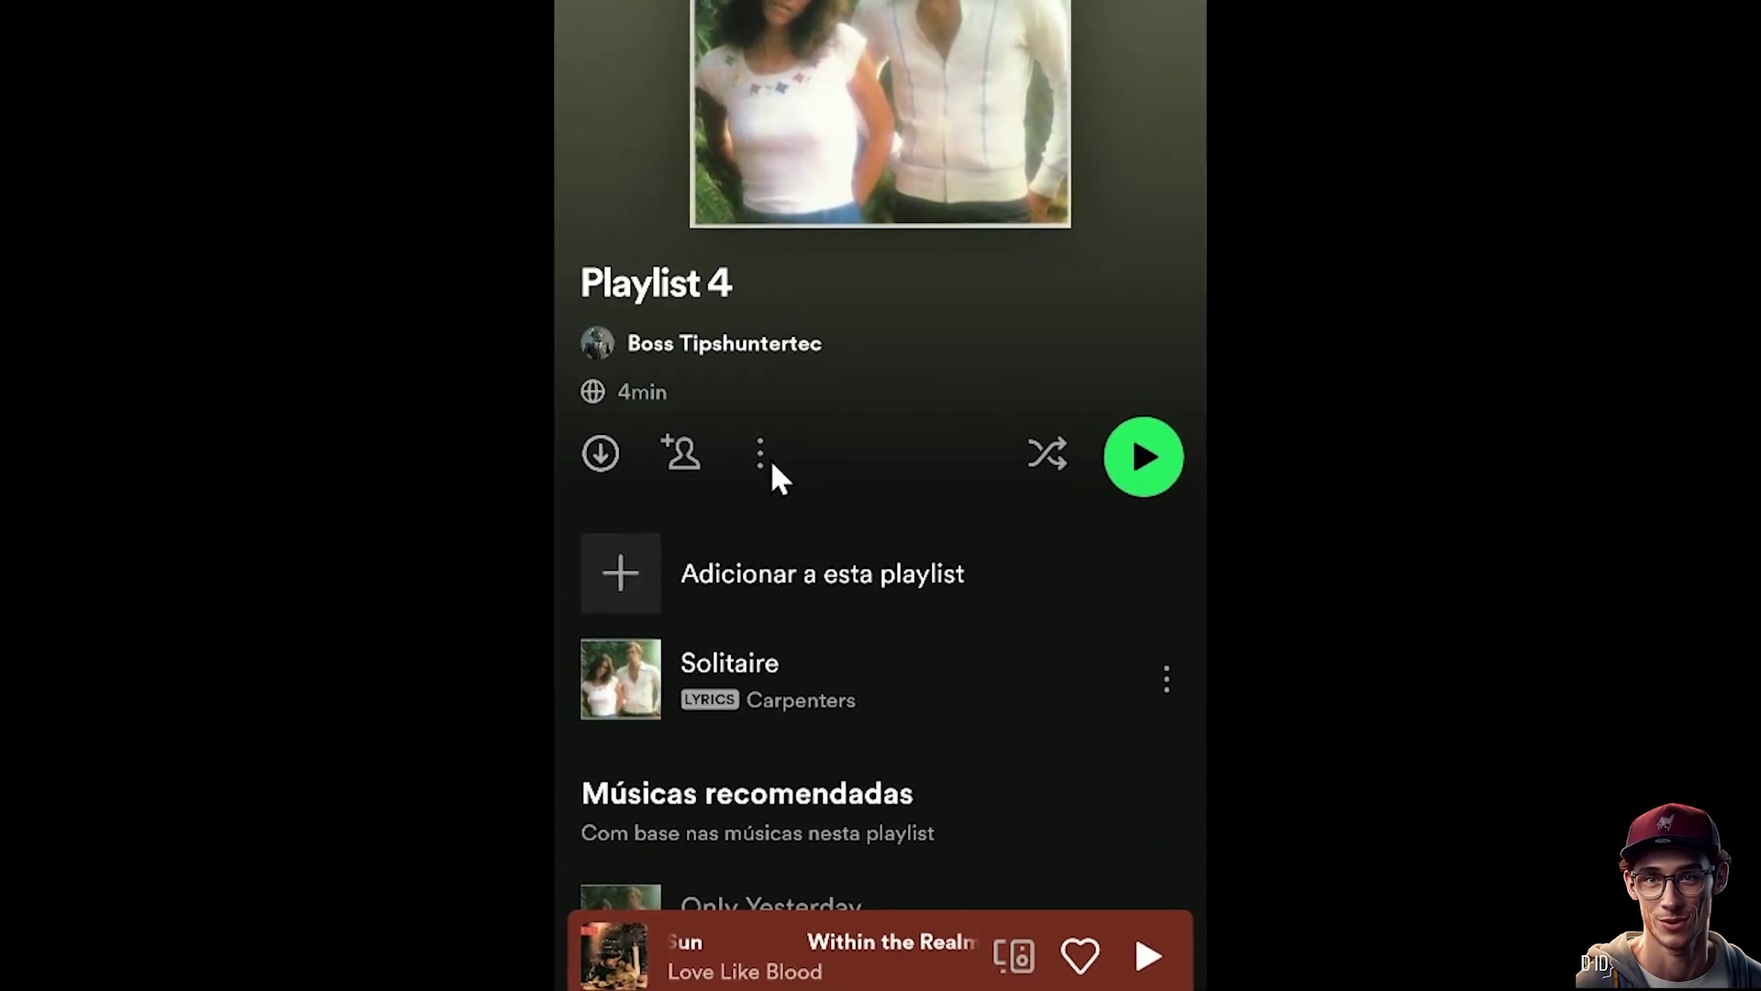
left_click(765, 451)
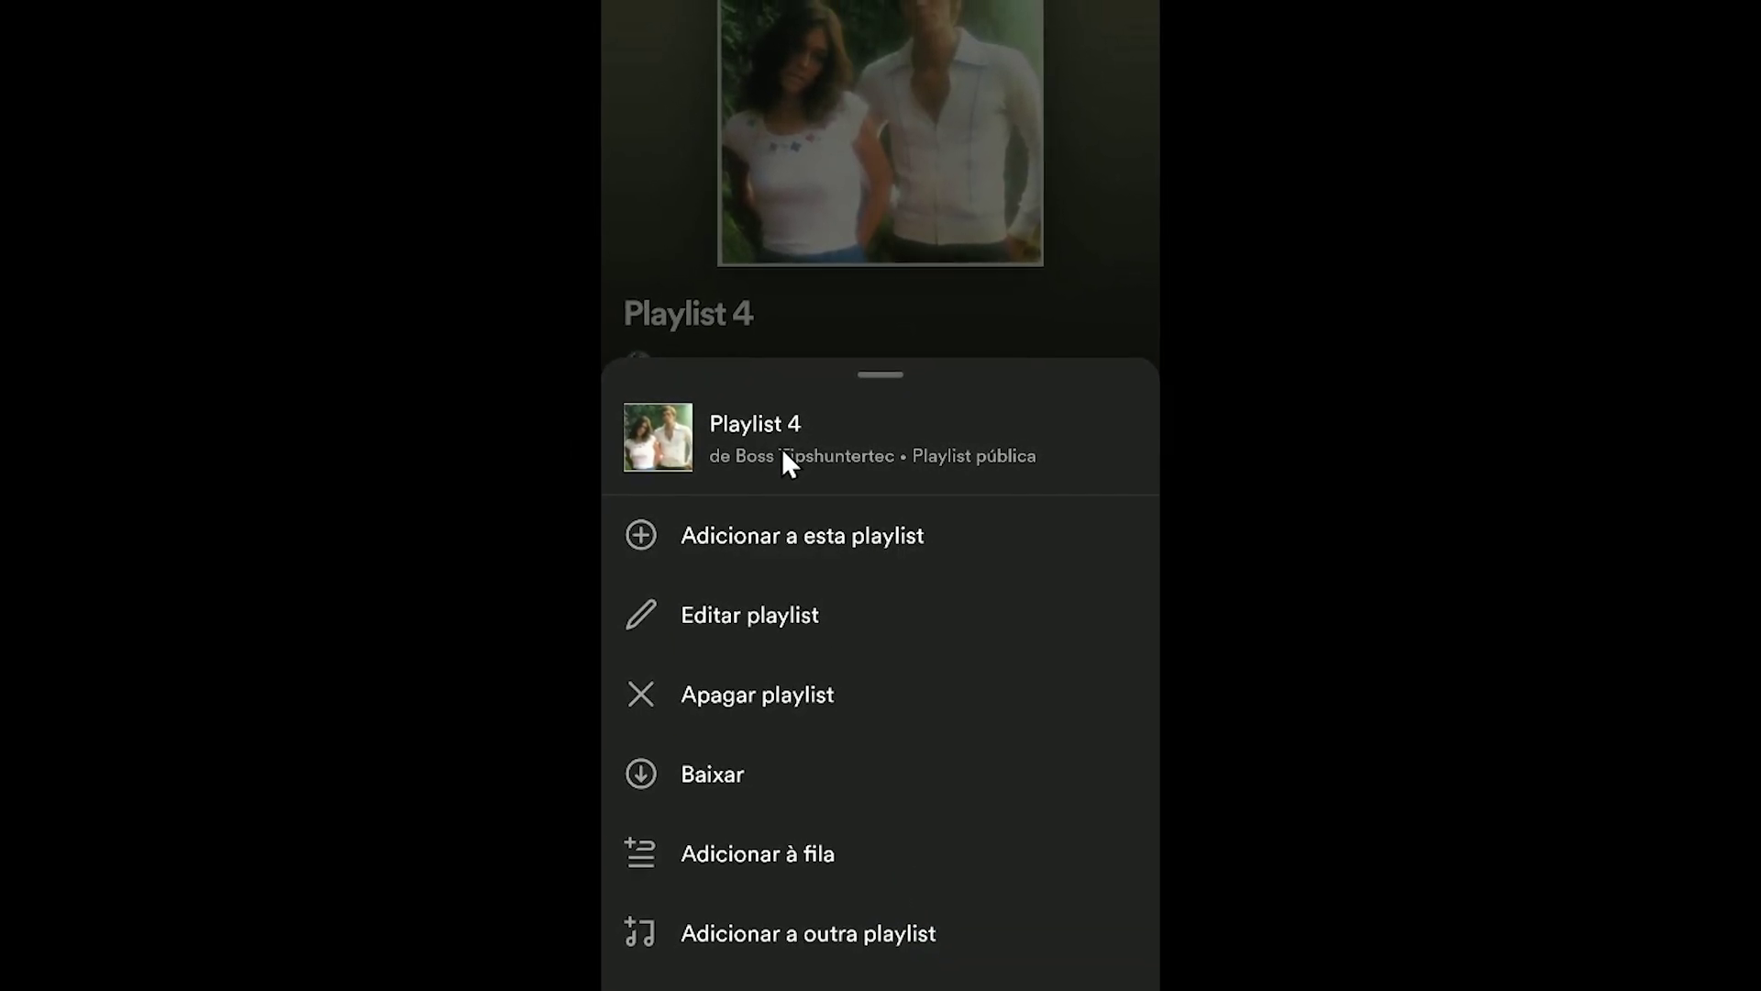
left_click(748, 612)
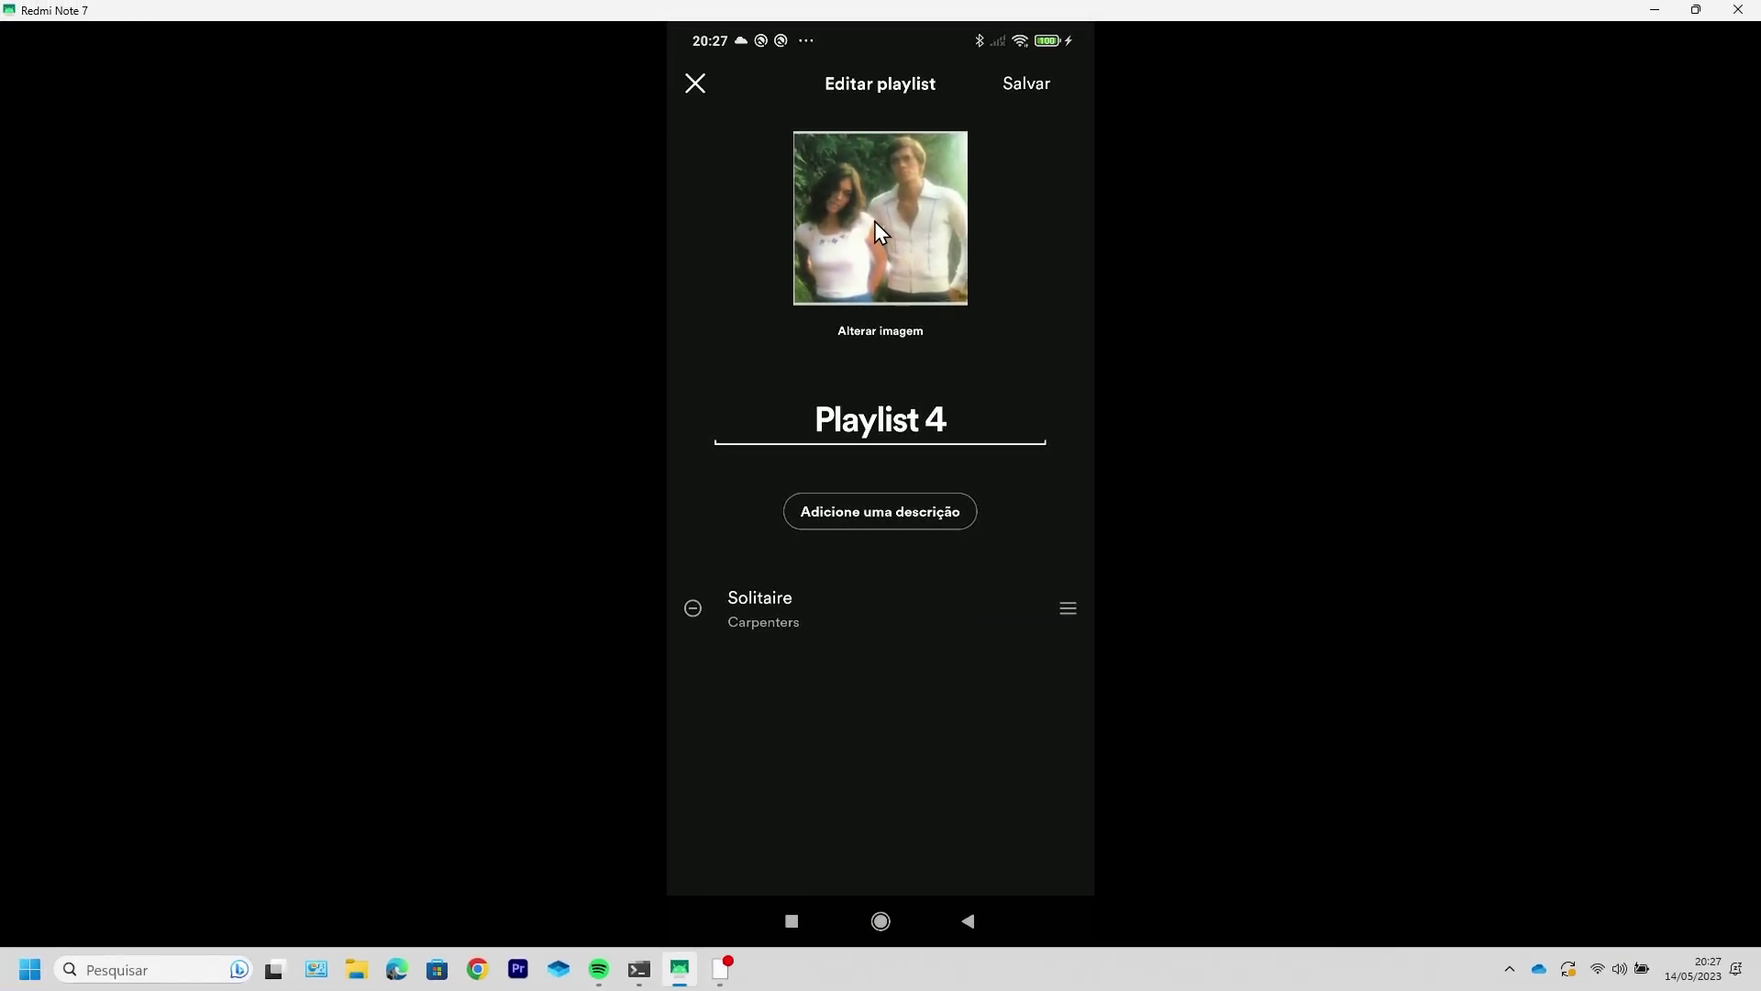
Change the playlist's cover to the picture of the hooded boy with a magnifying glass from the Pictures folder and save the change
left_click(874, 334)
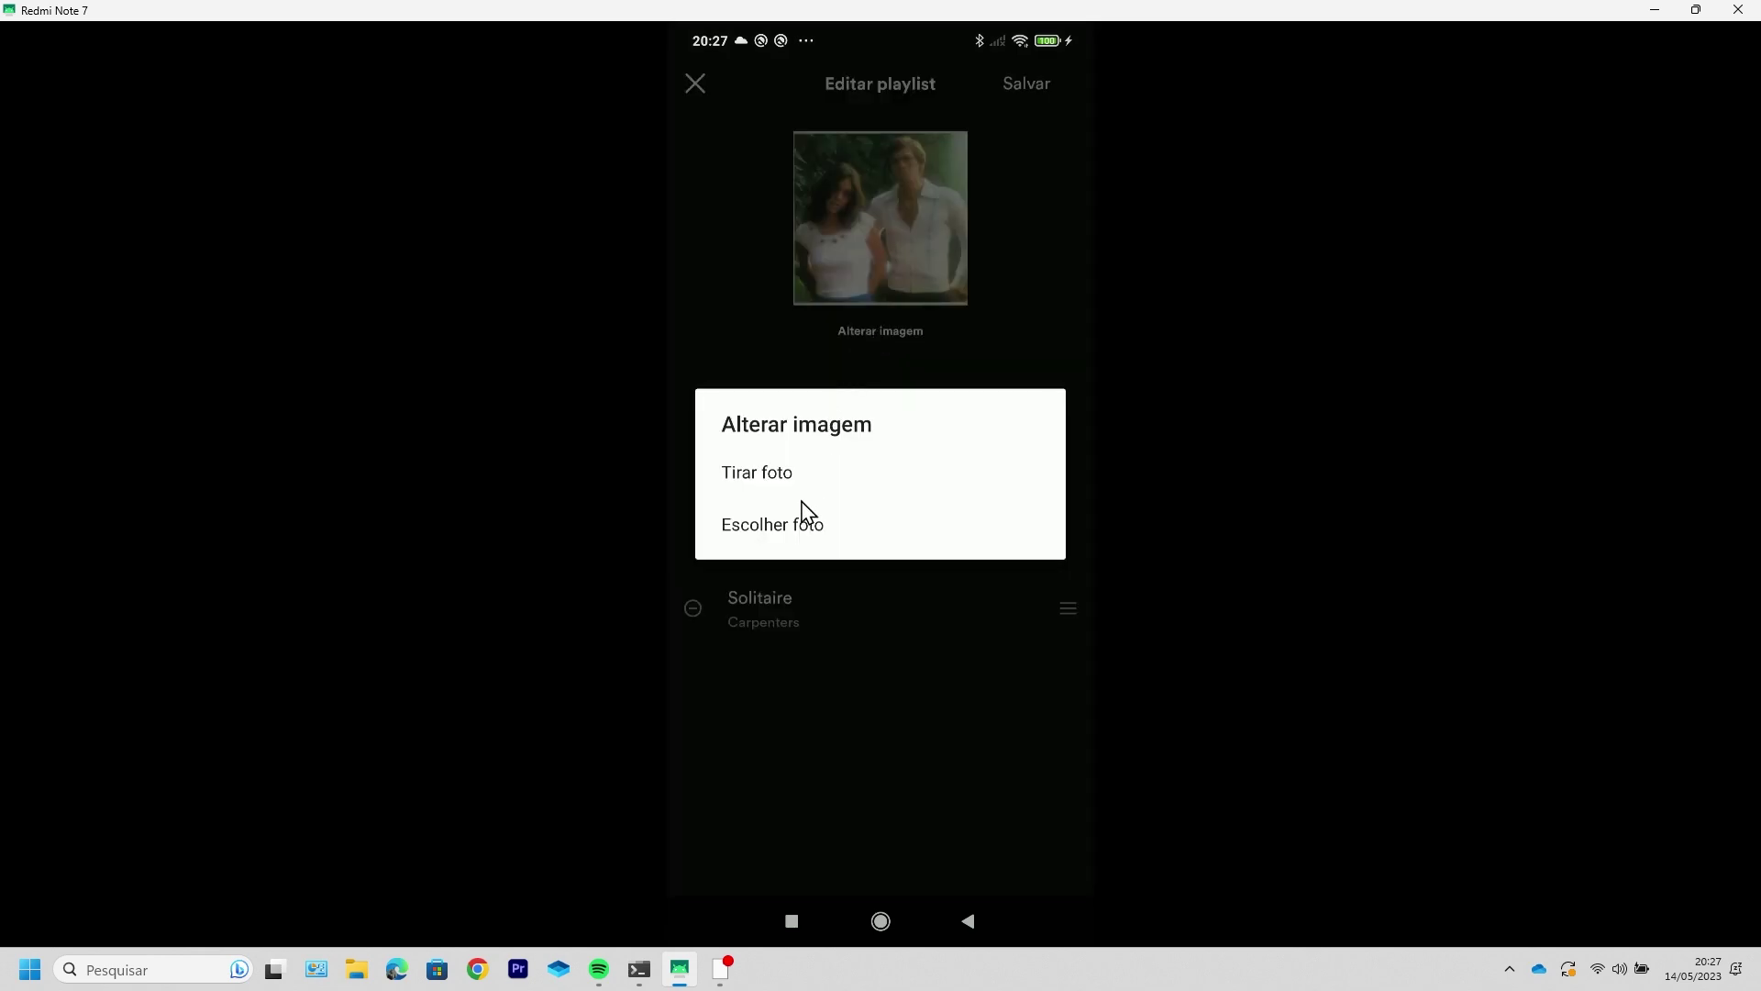
left_click(811, 529)
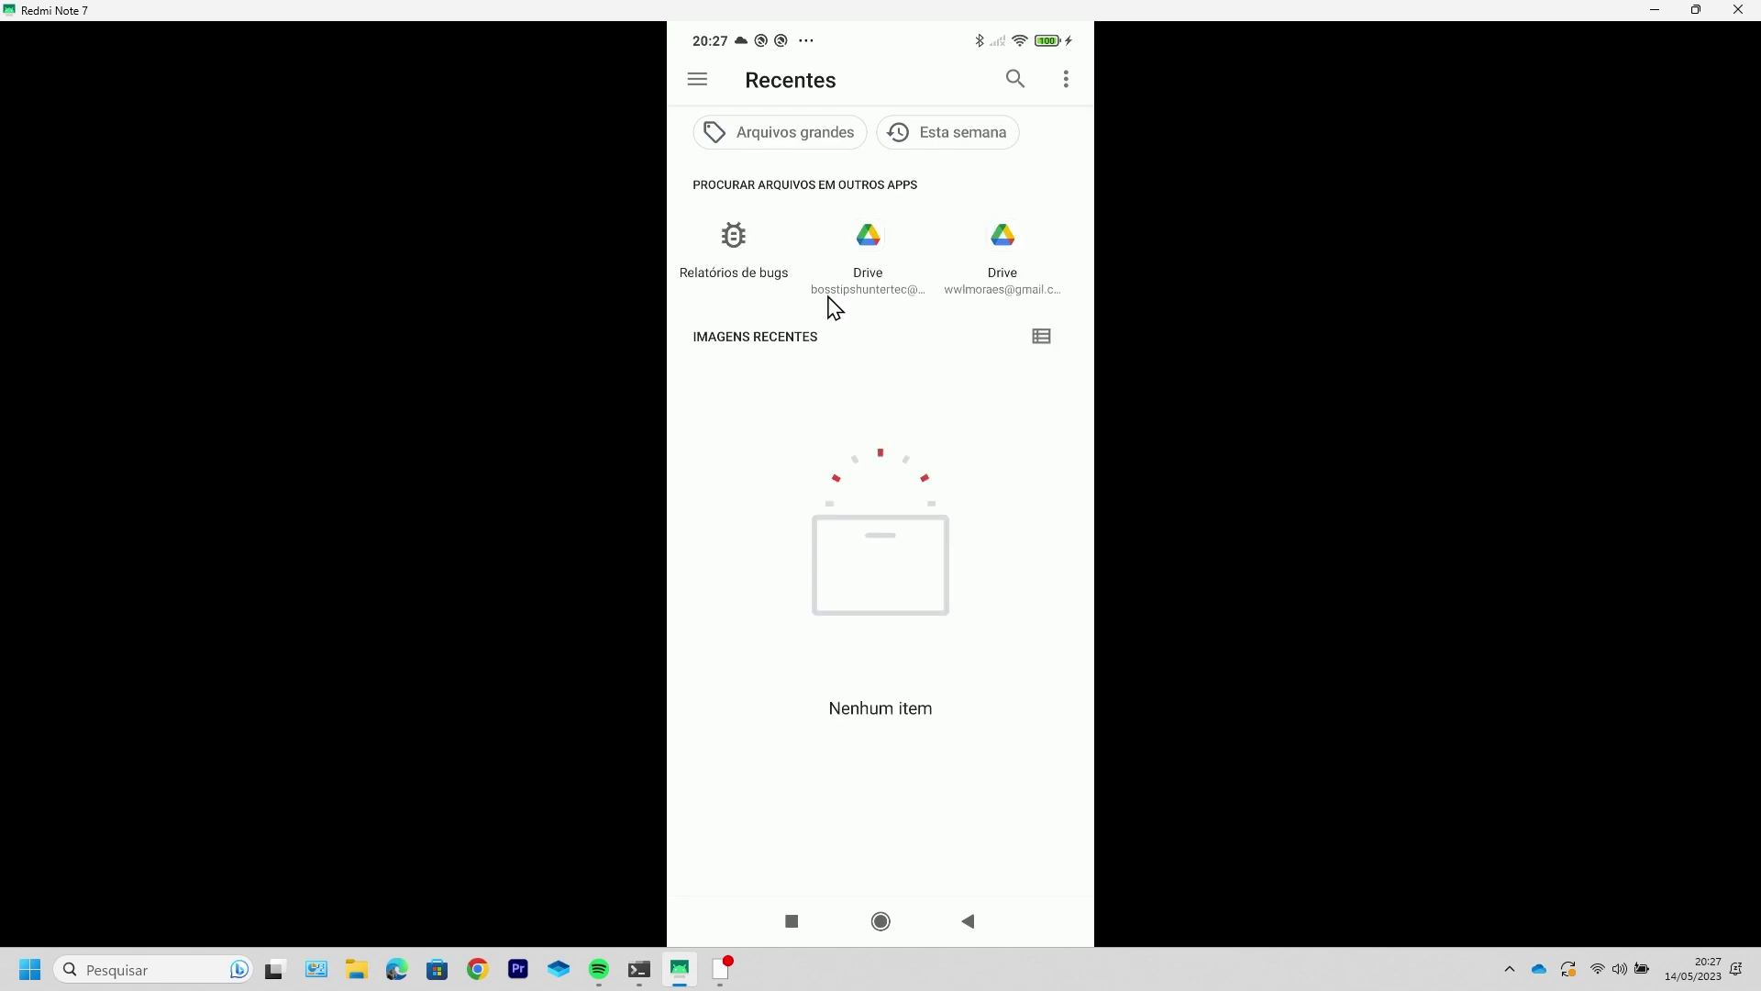
left_click(699, 81)
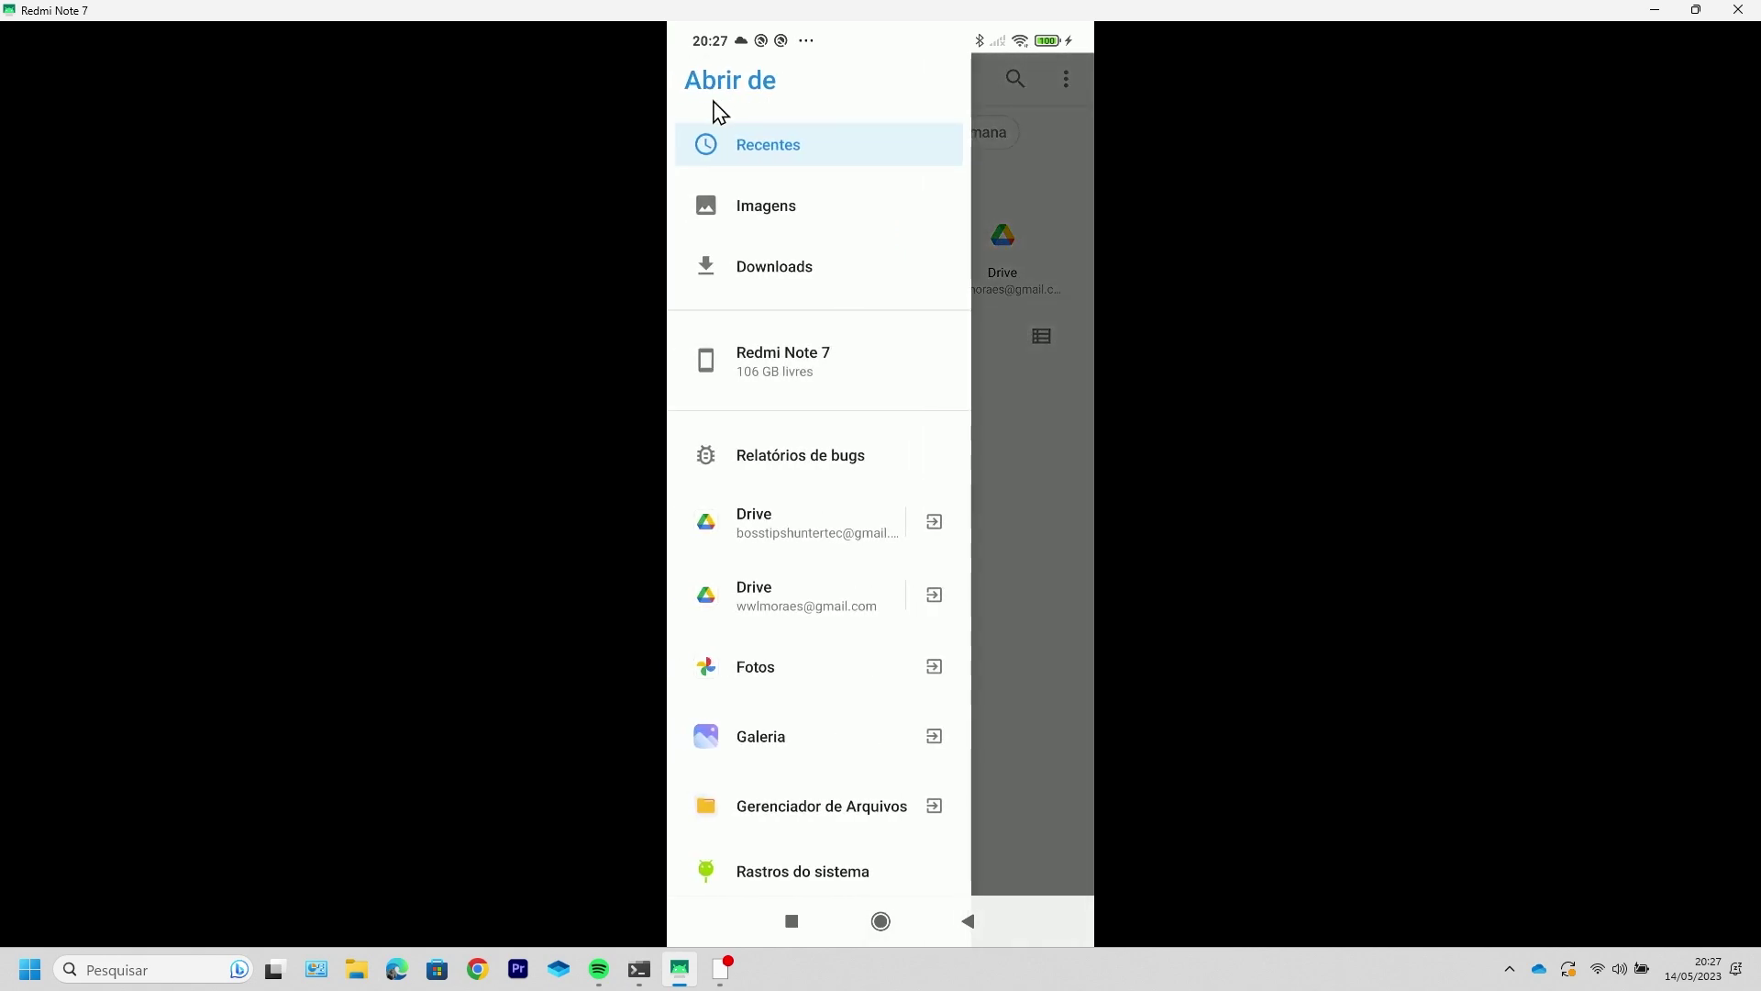
left_click(775, 218)
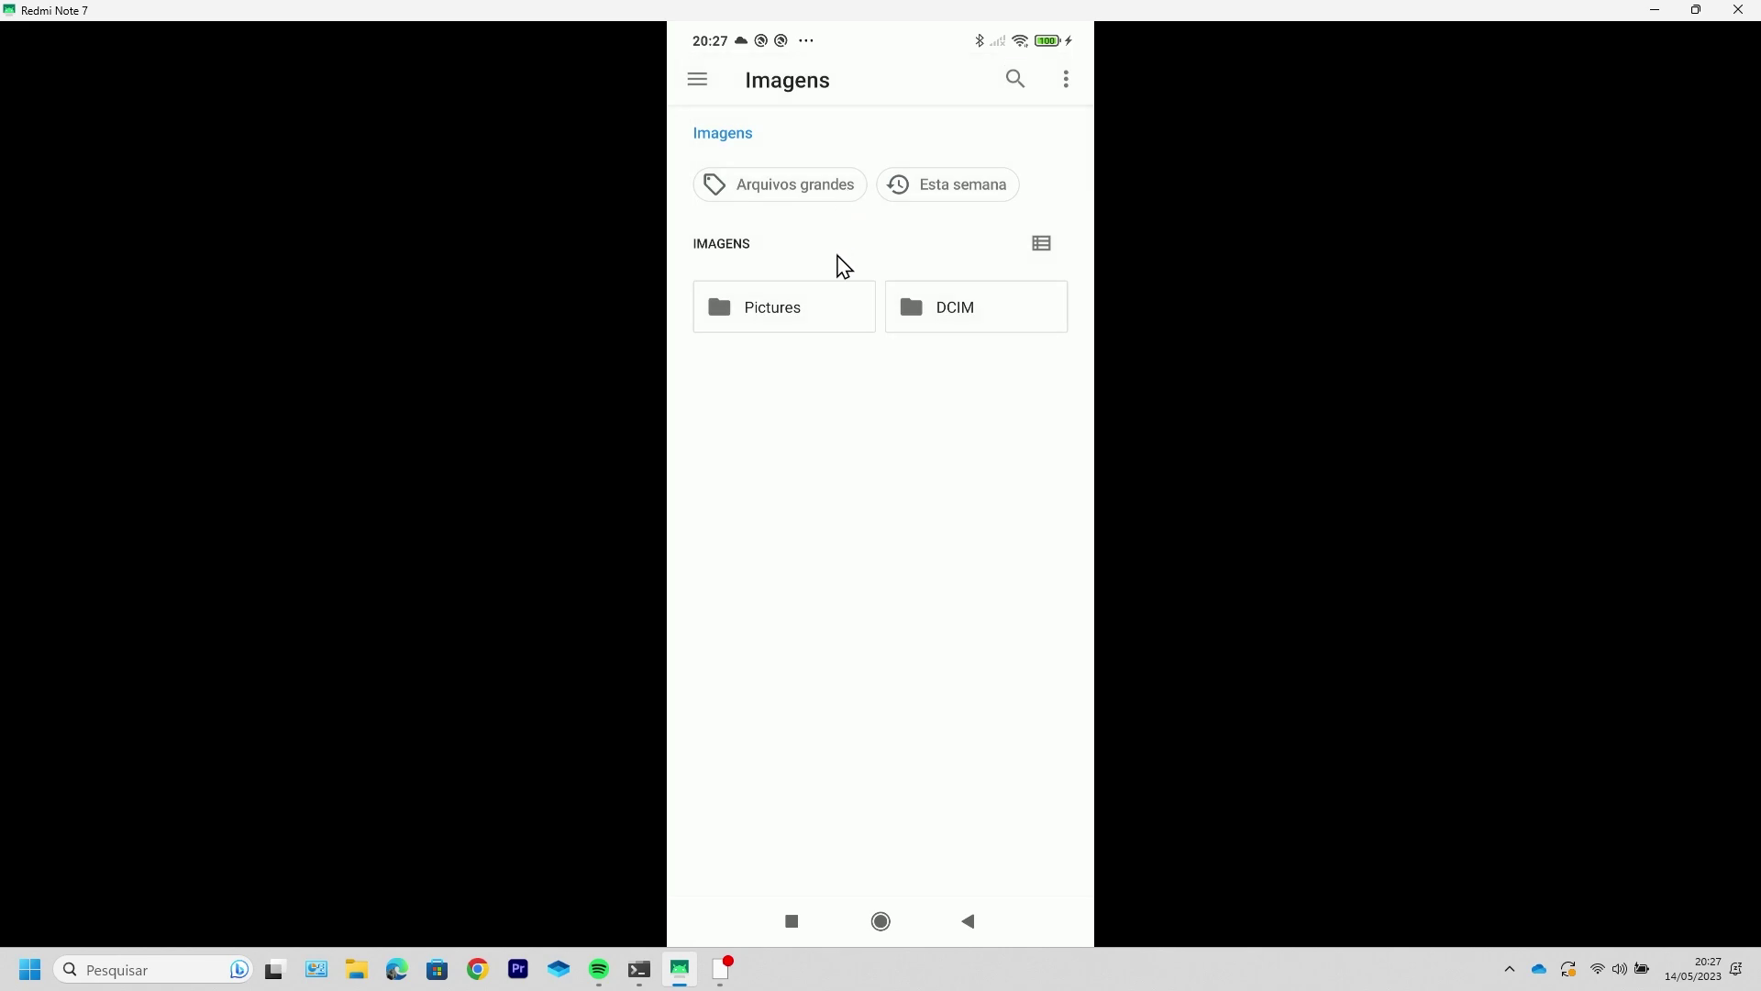
left_click(790, 318)
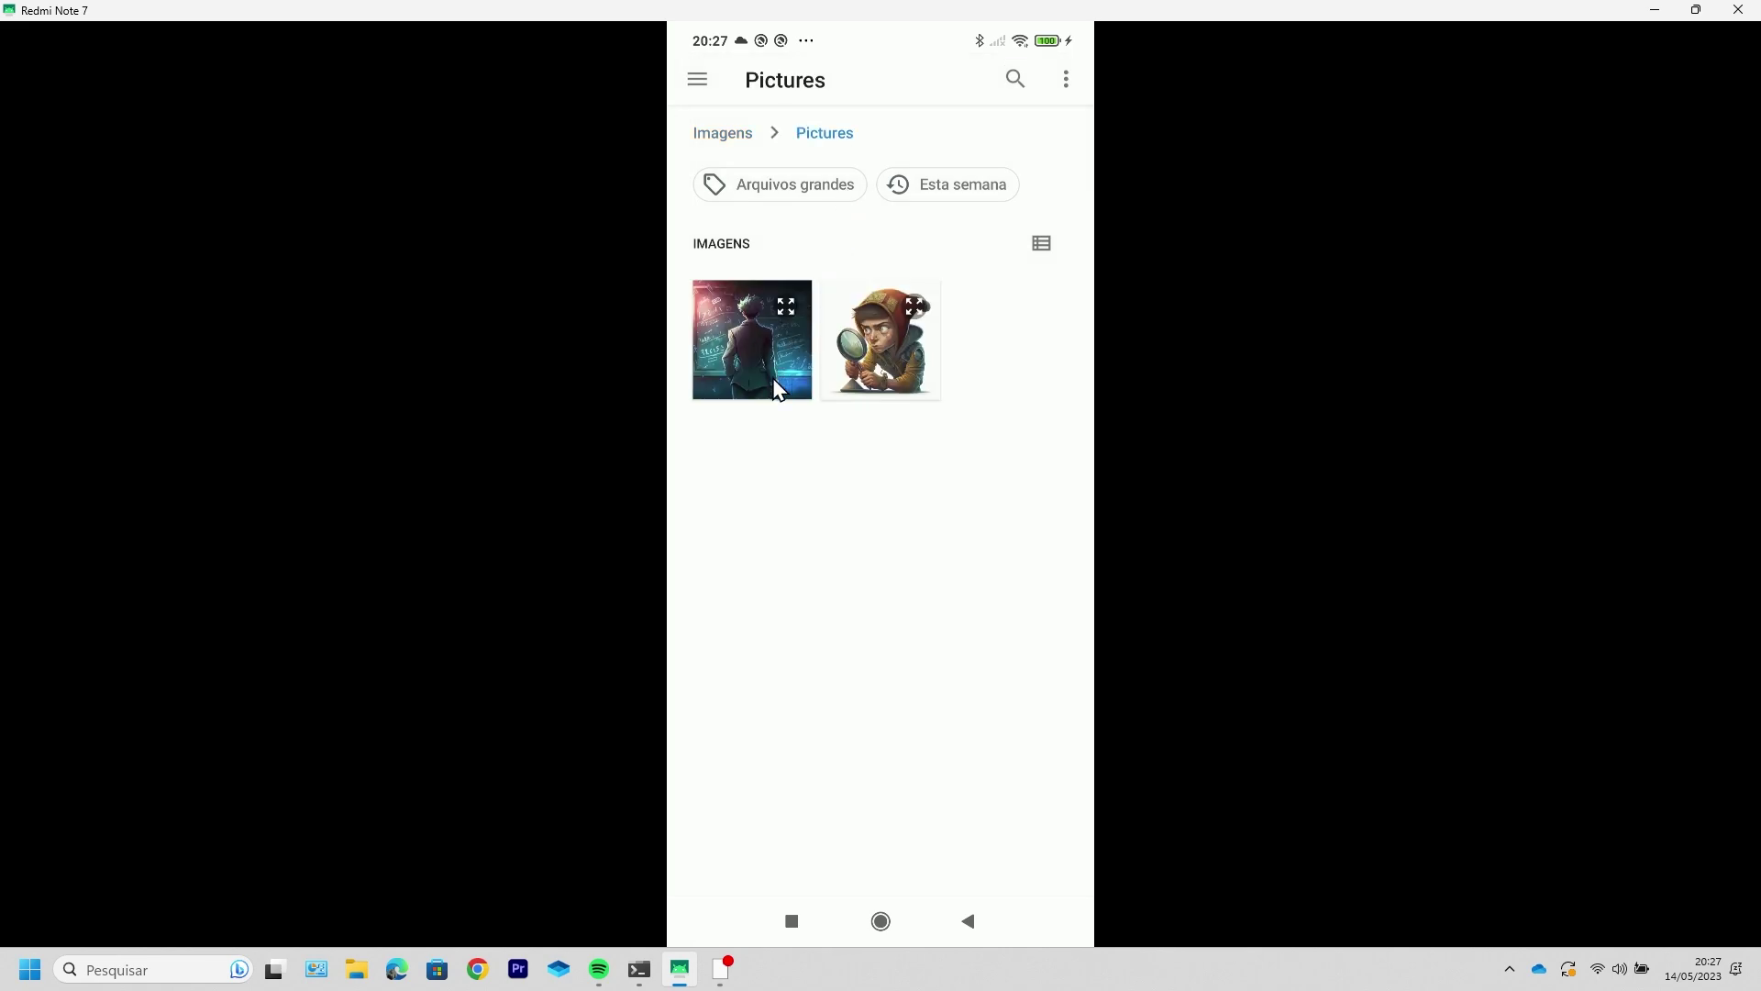
left_click(873, 343)
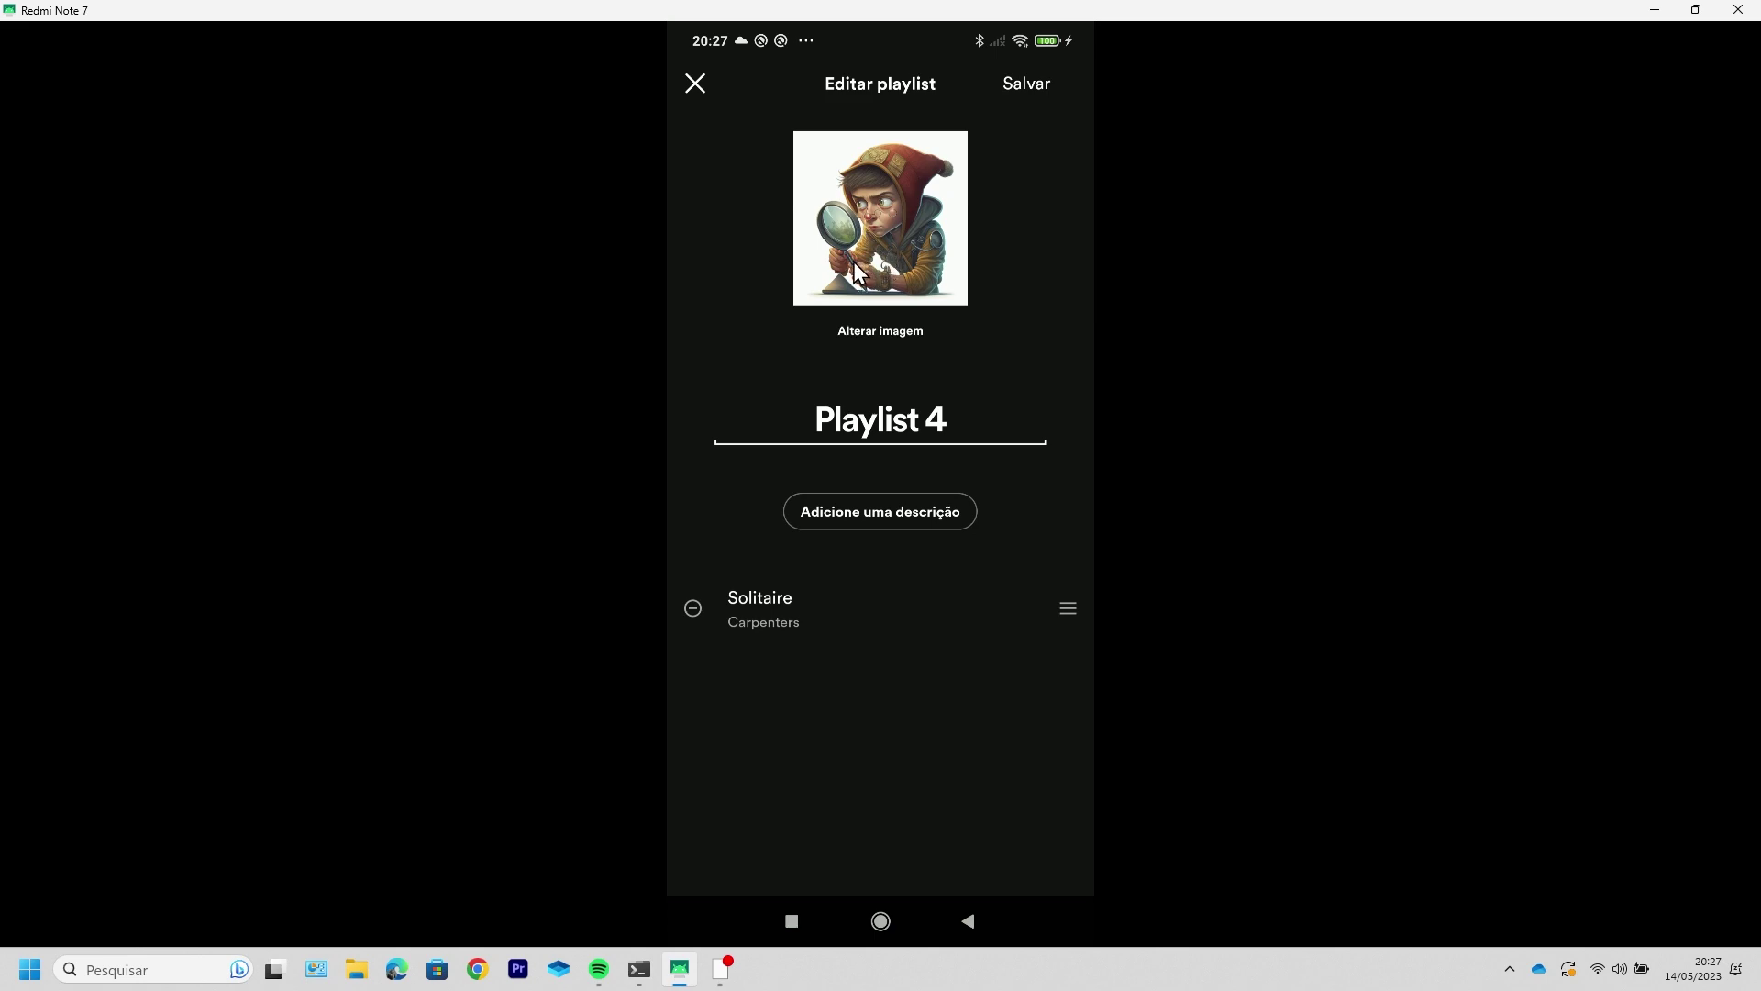
left_click(1031, 82)
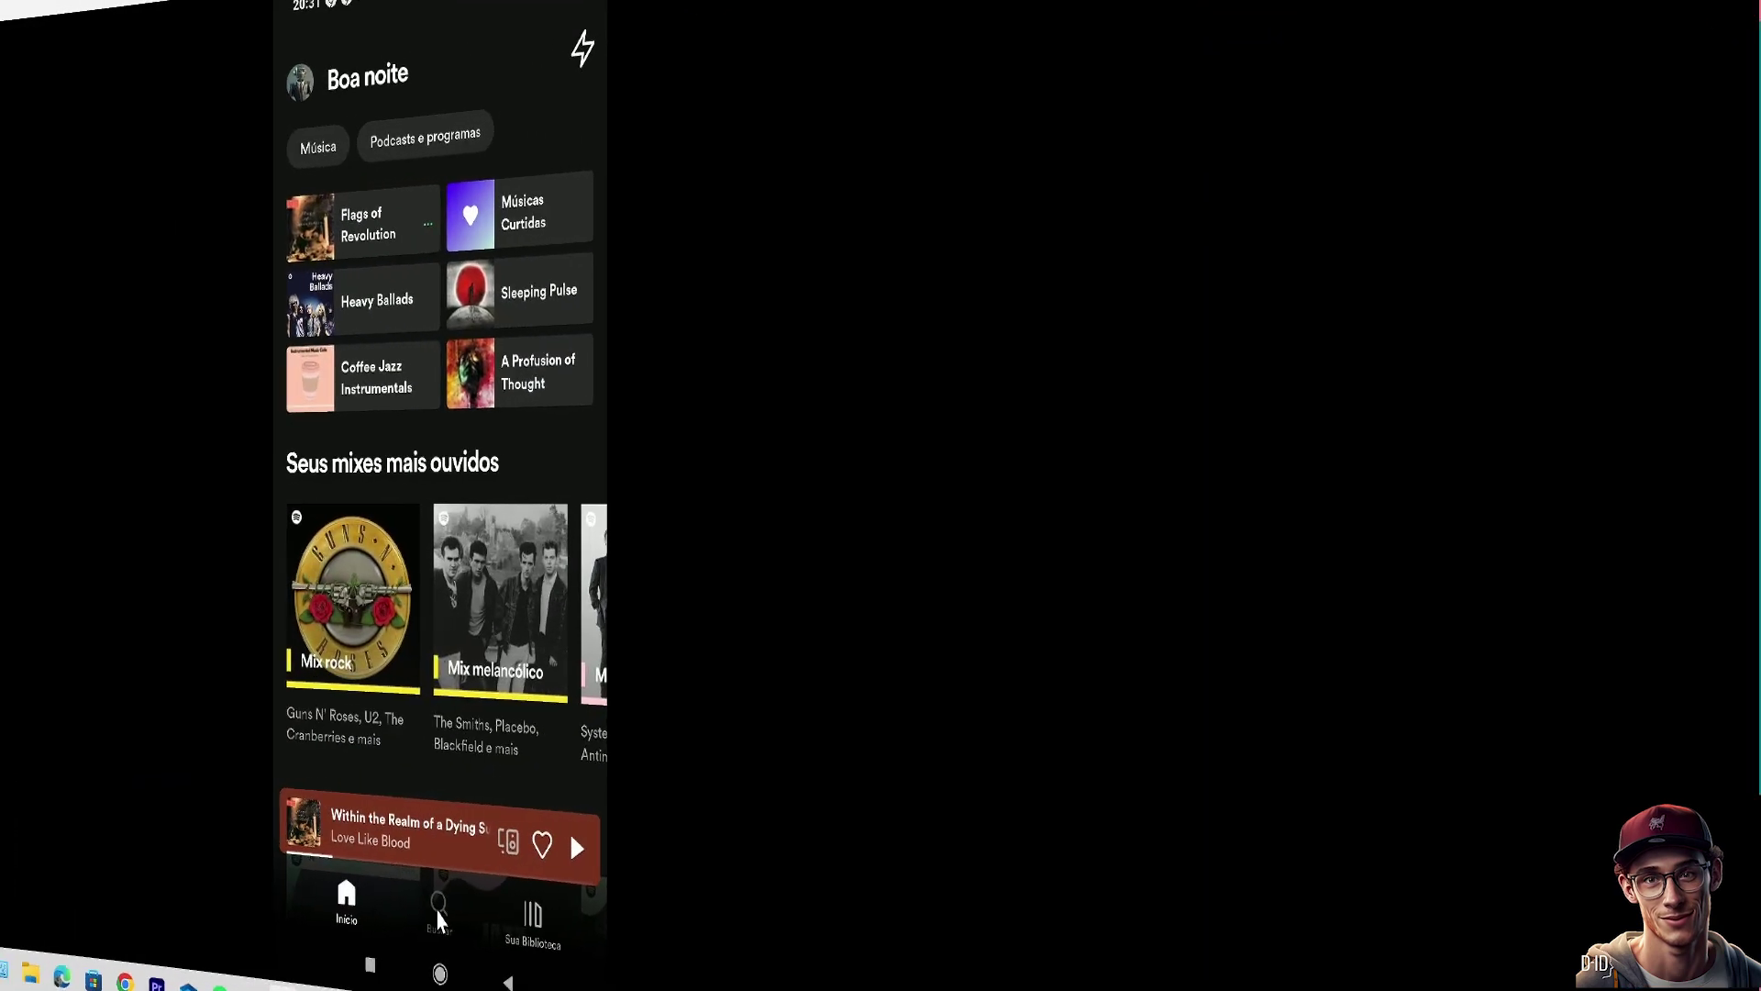
Search for "JUSTIN BIE" and open the artist page of Justin Bieber
left_click(396, 910)
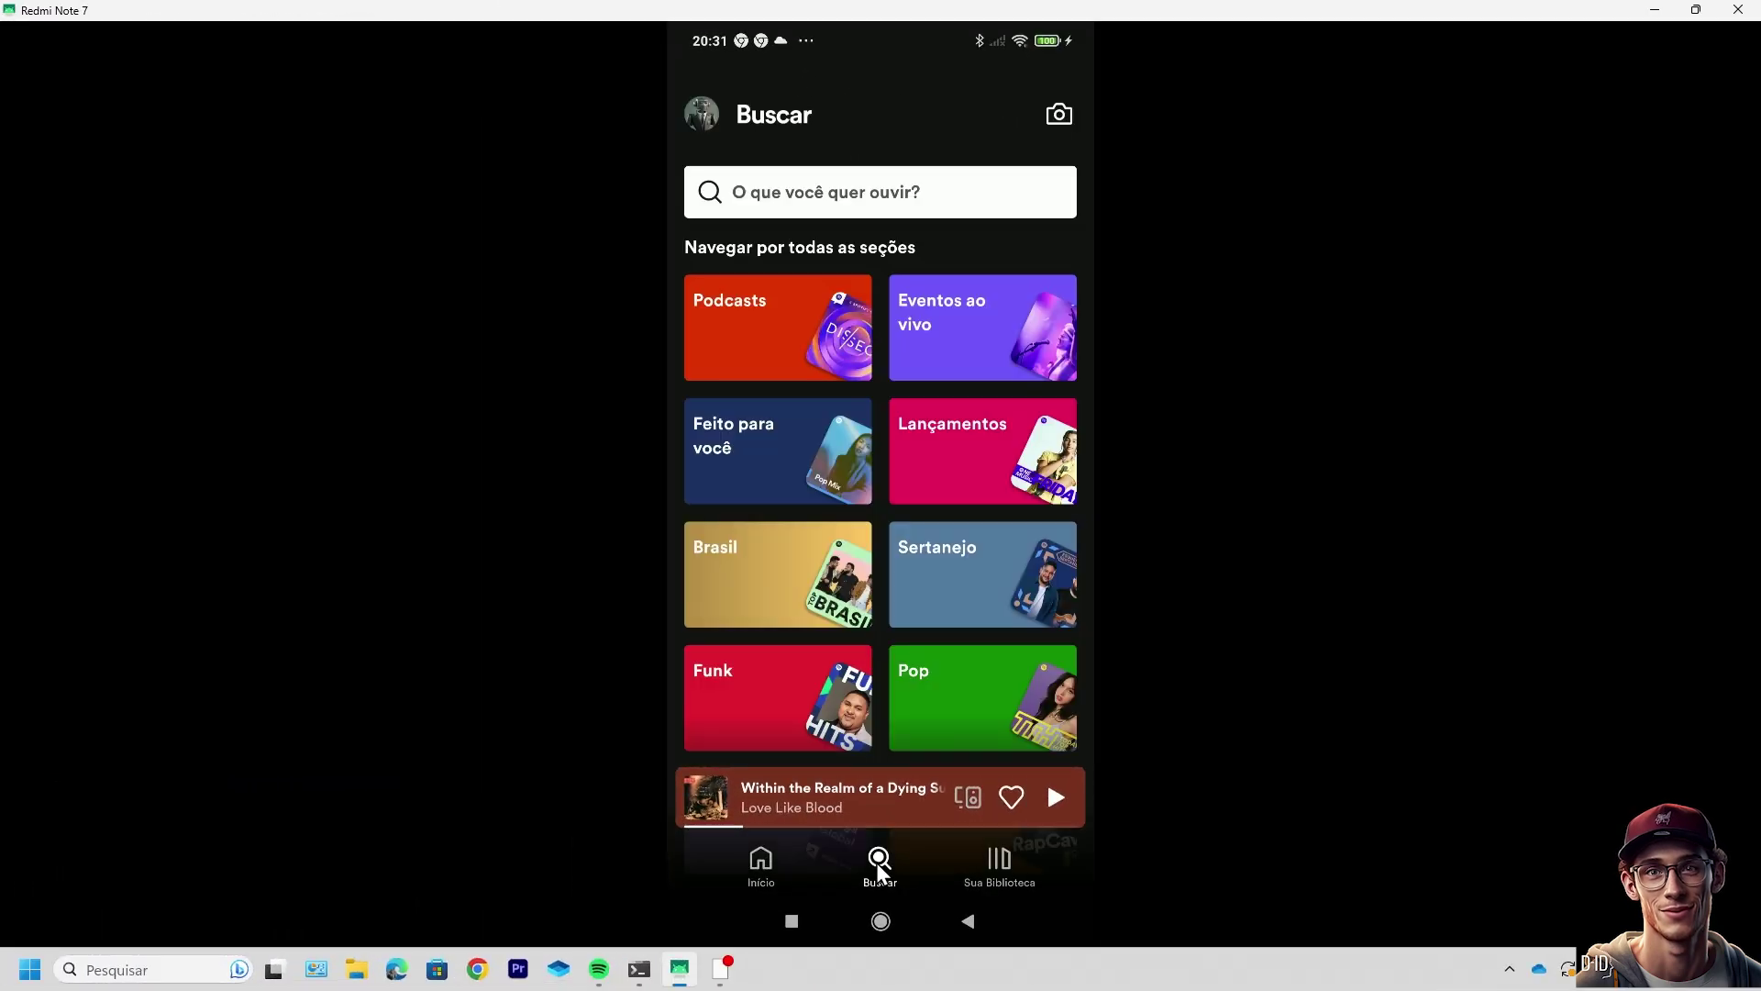
left_click(800, 190)
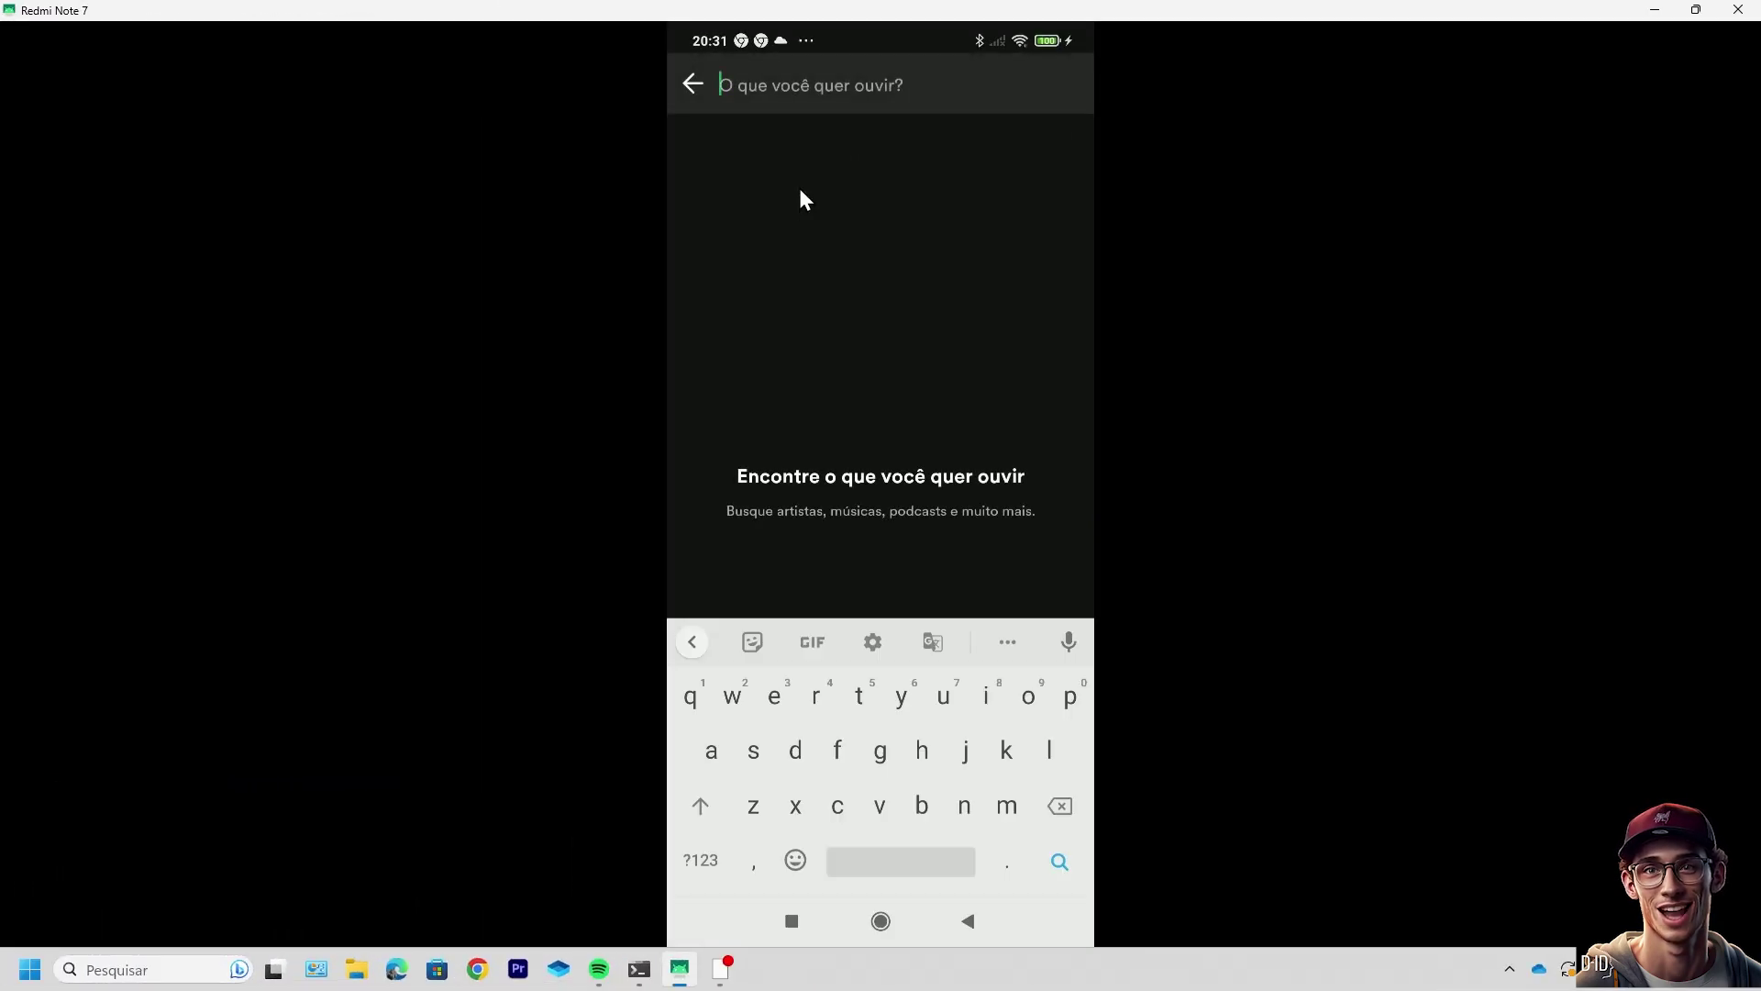
type("JUS")
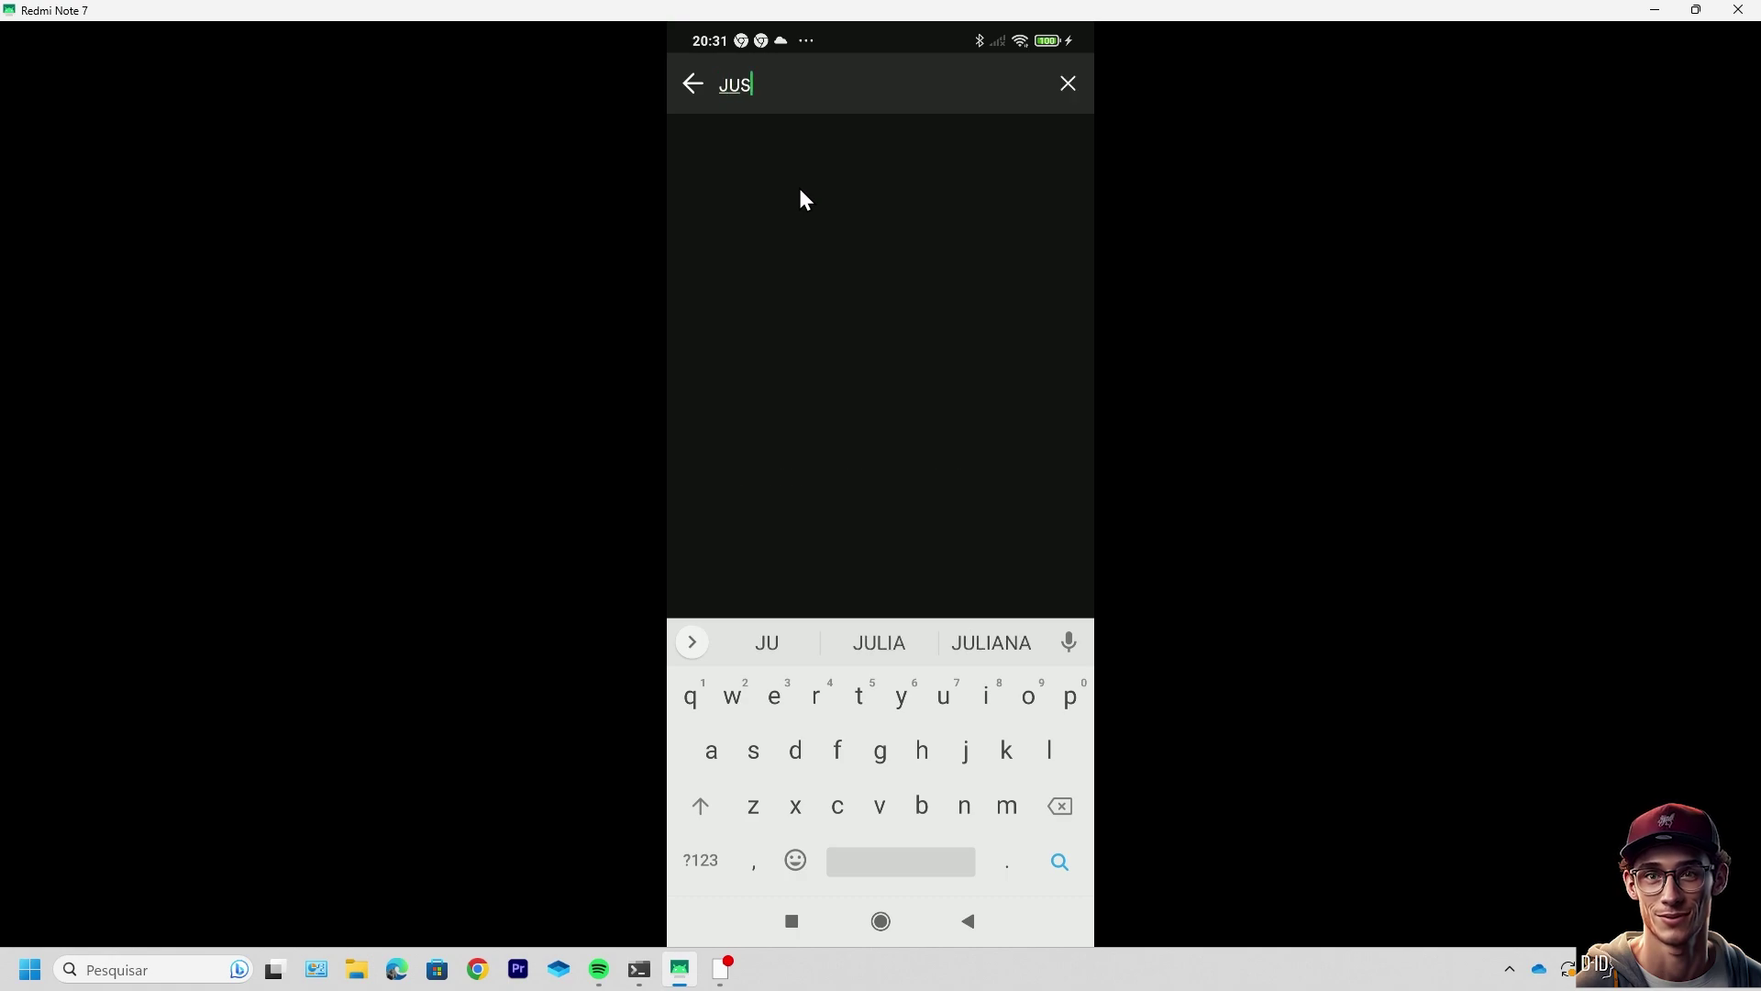
type("TIN")
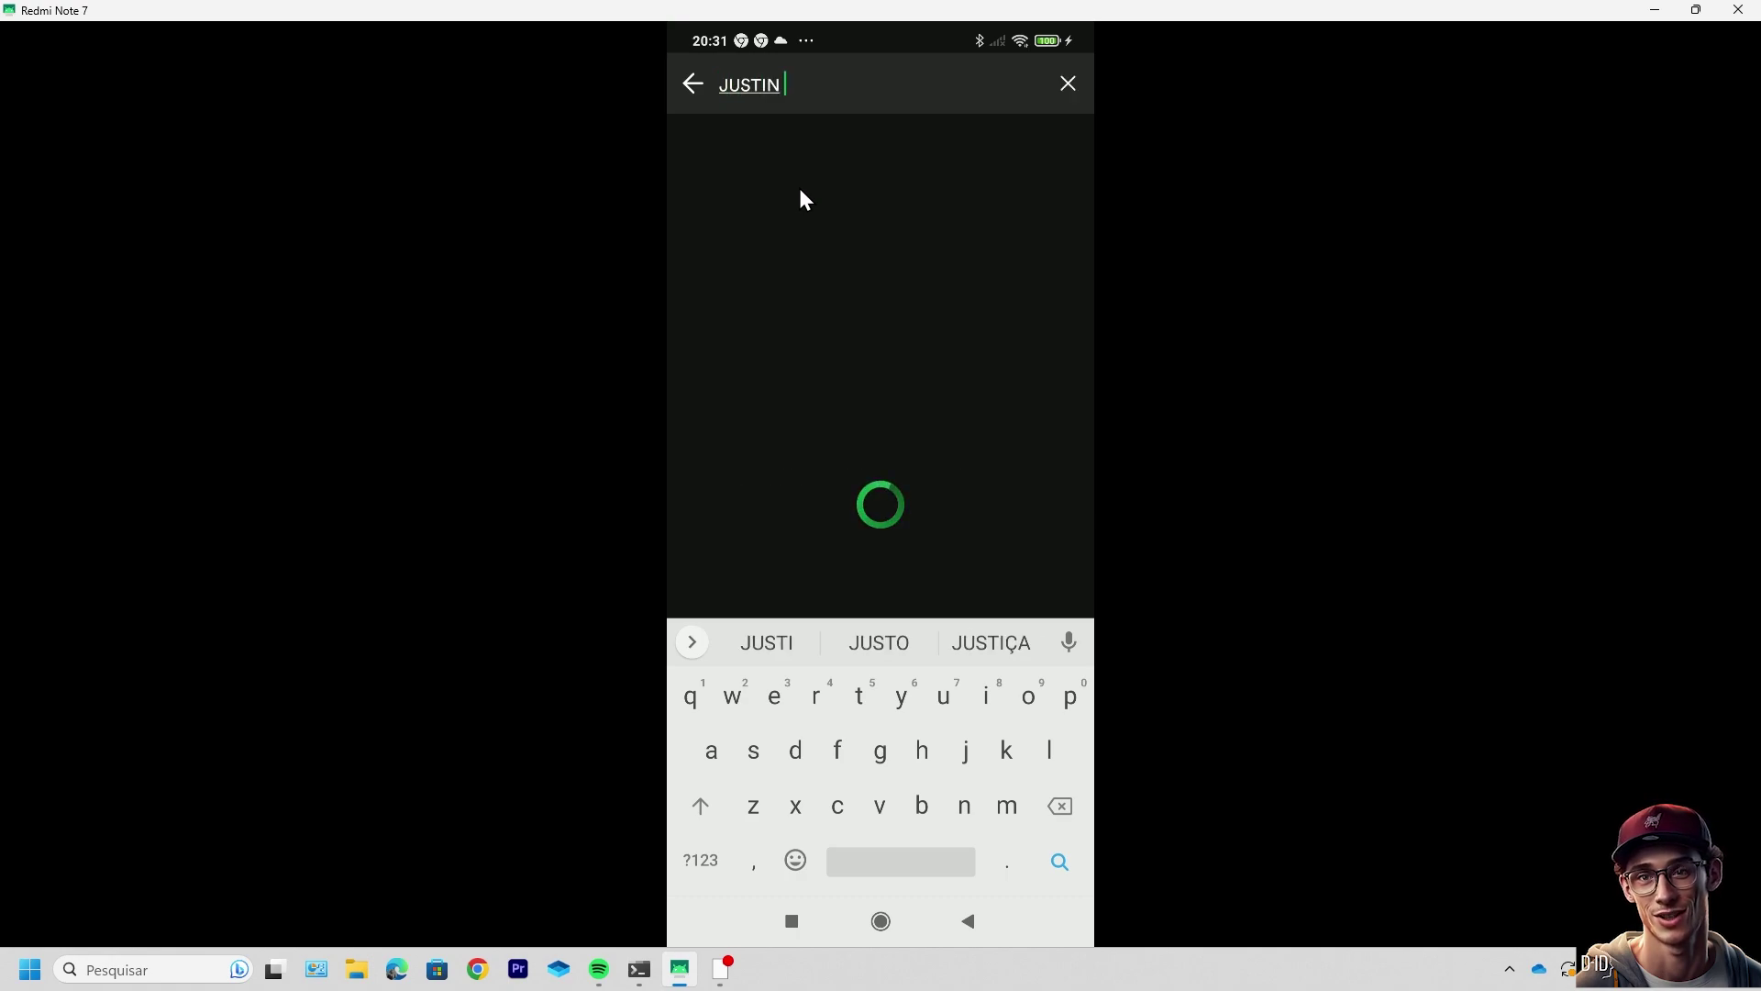
type(" BIE")
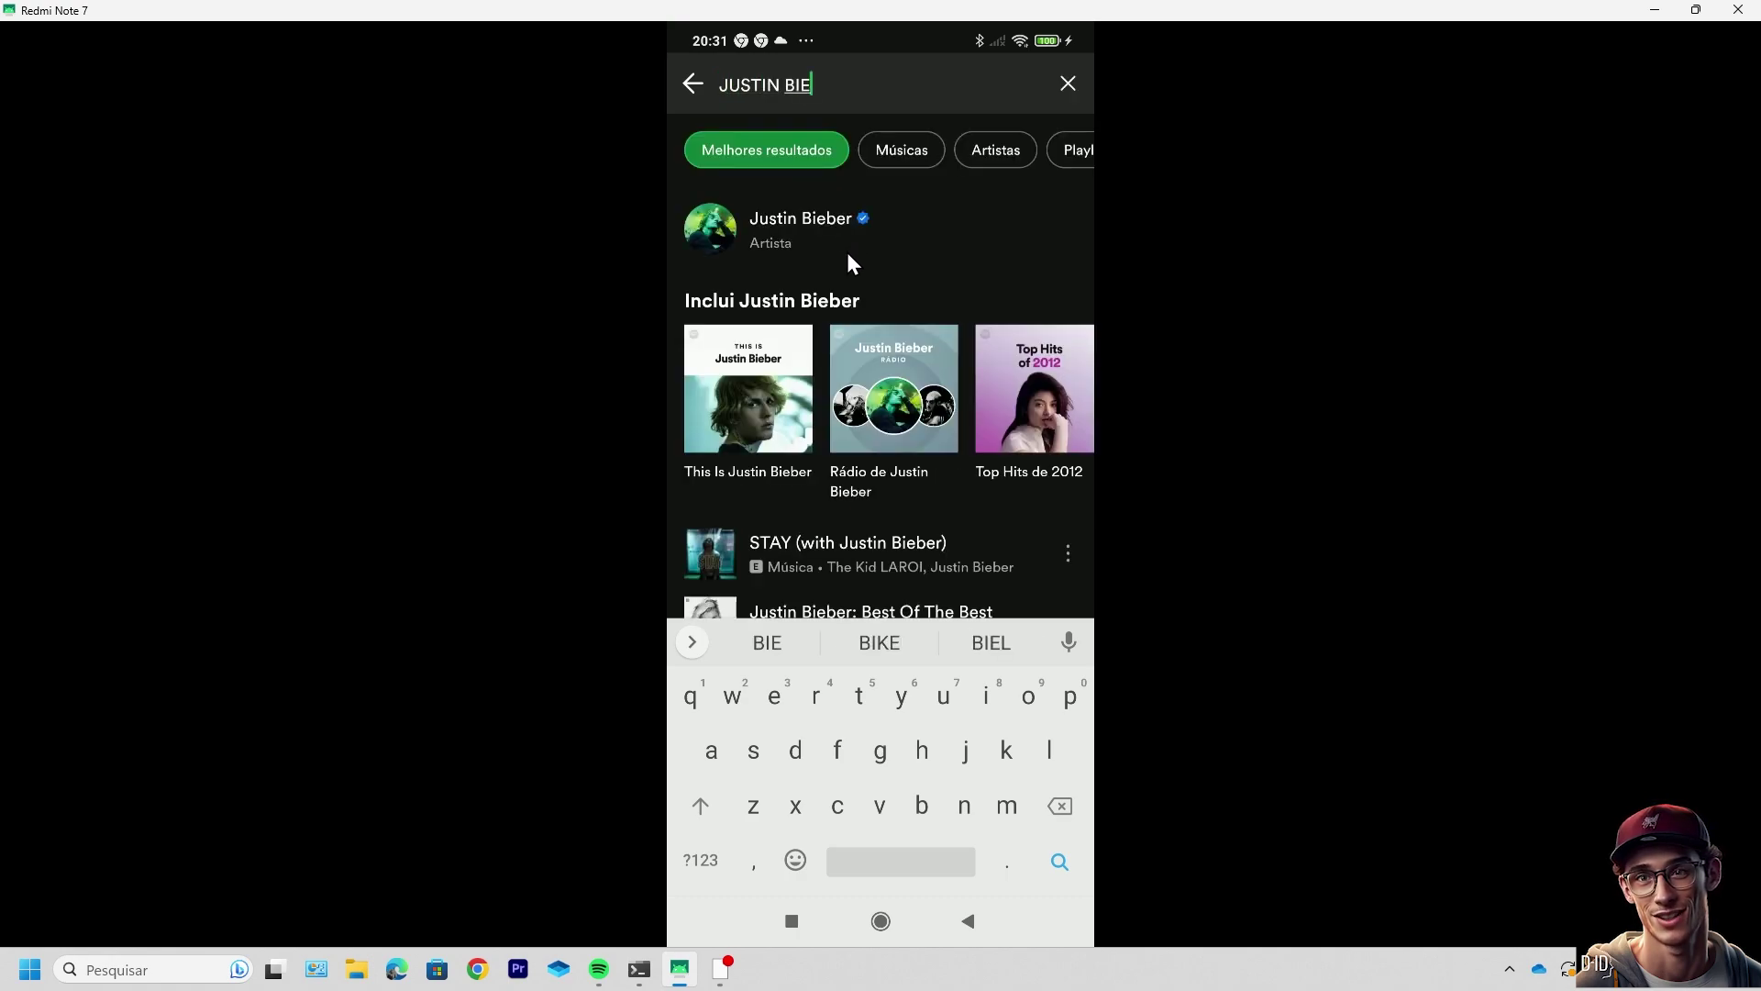
left_click(762, 216)
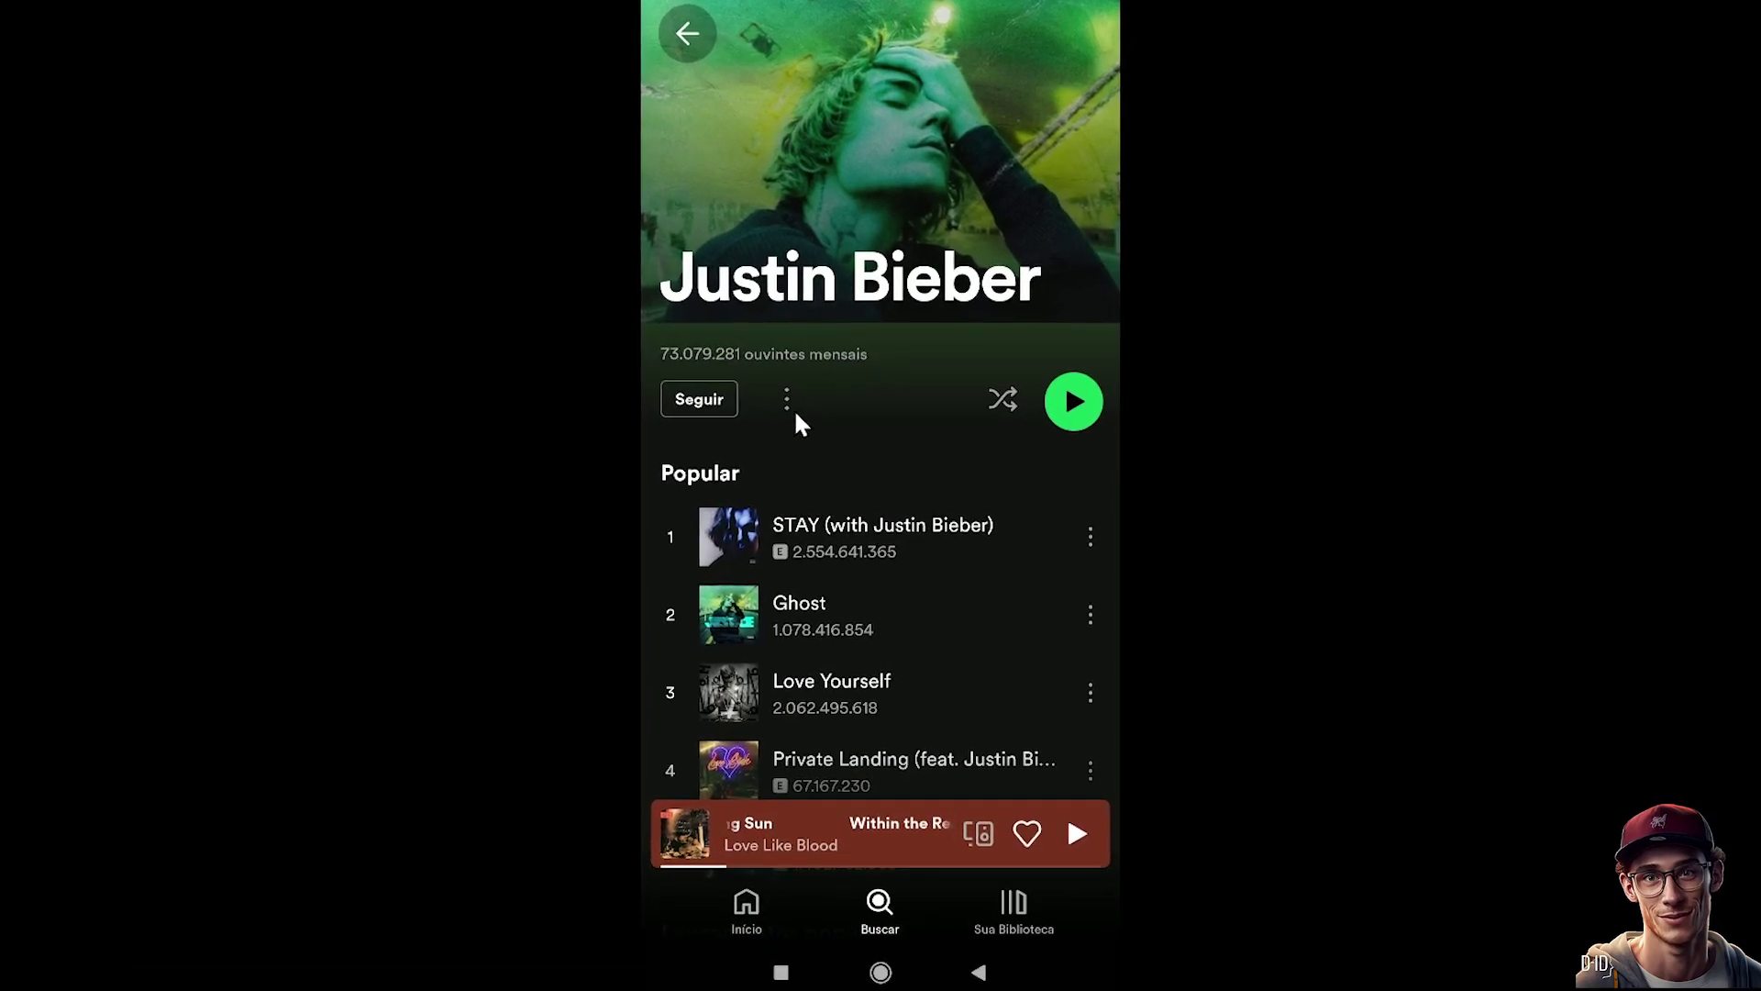
Block the artist from being played and reopen the artist's options
left_click(786, 399)
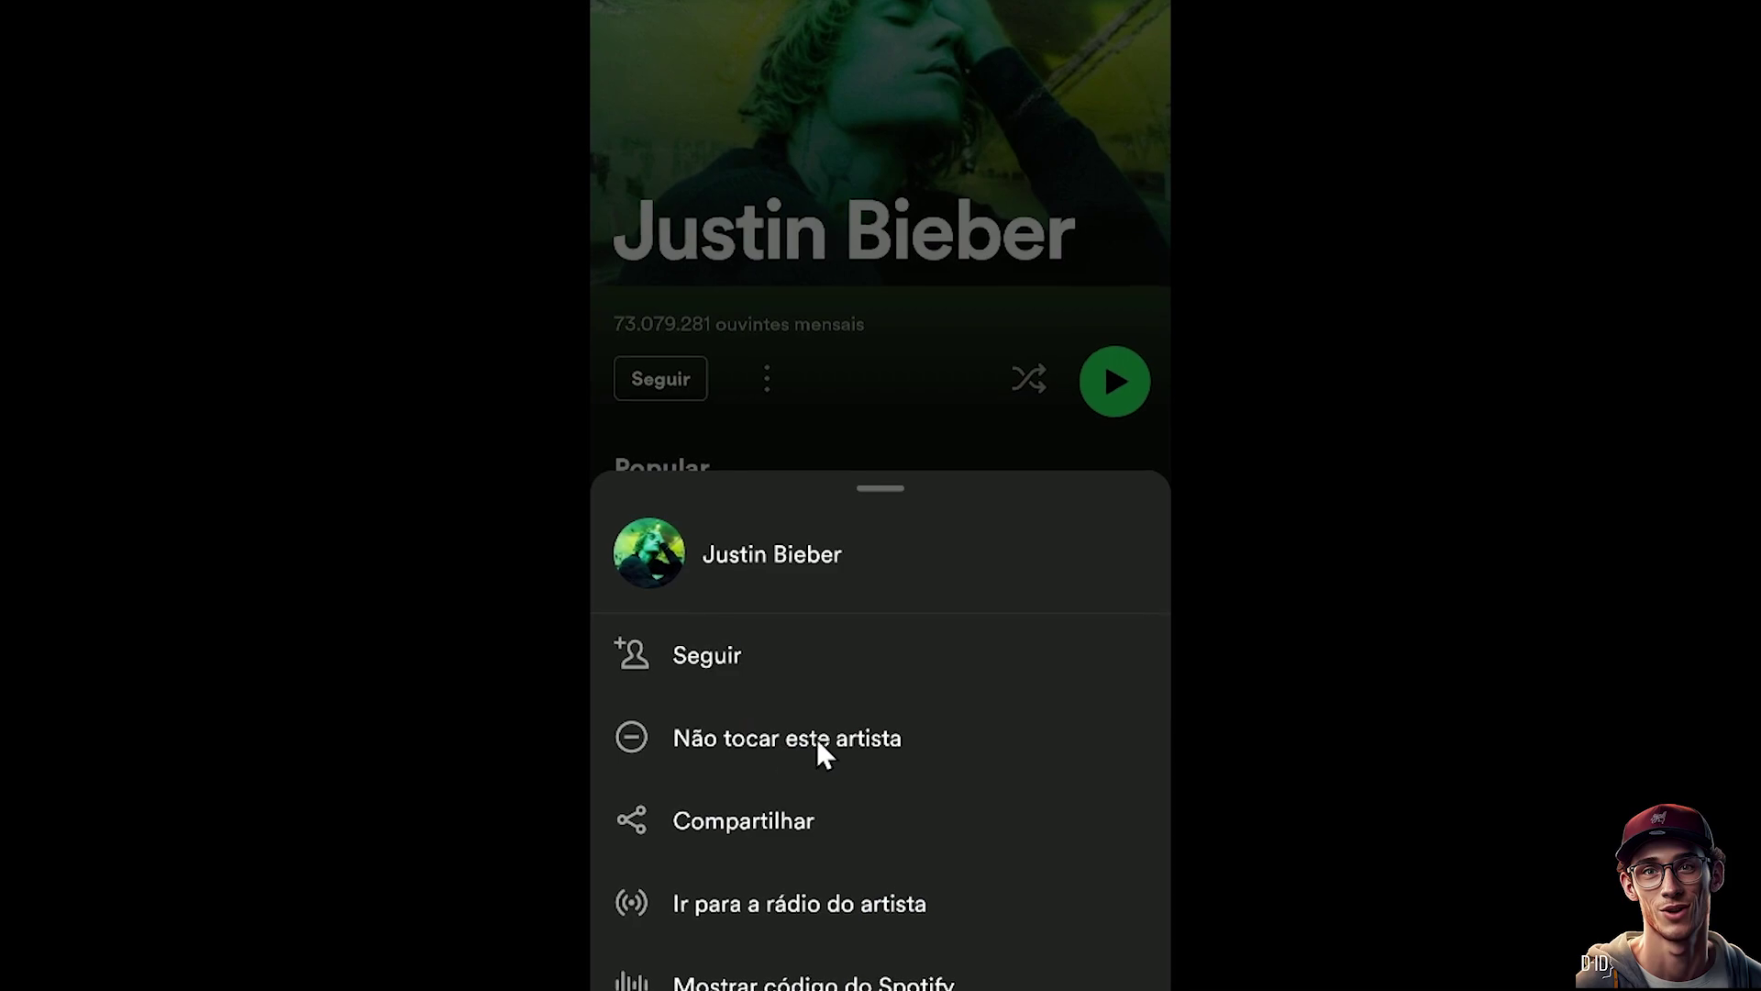
left_click(767, 740)
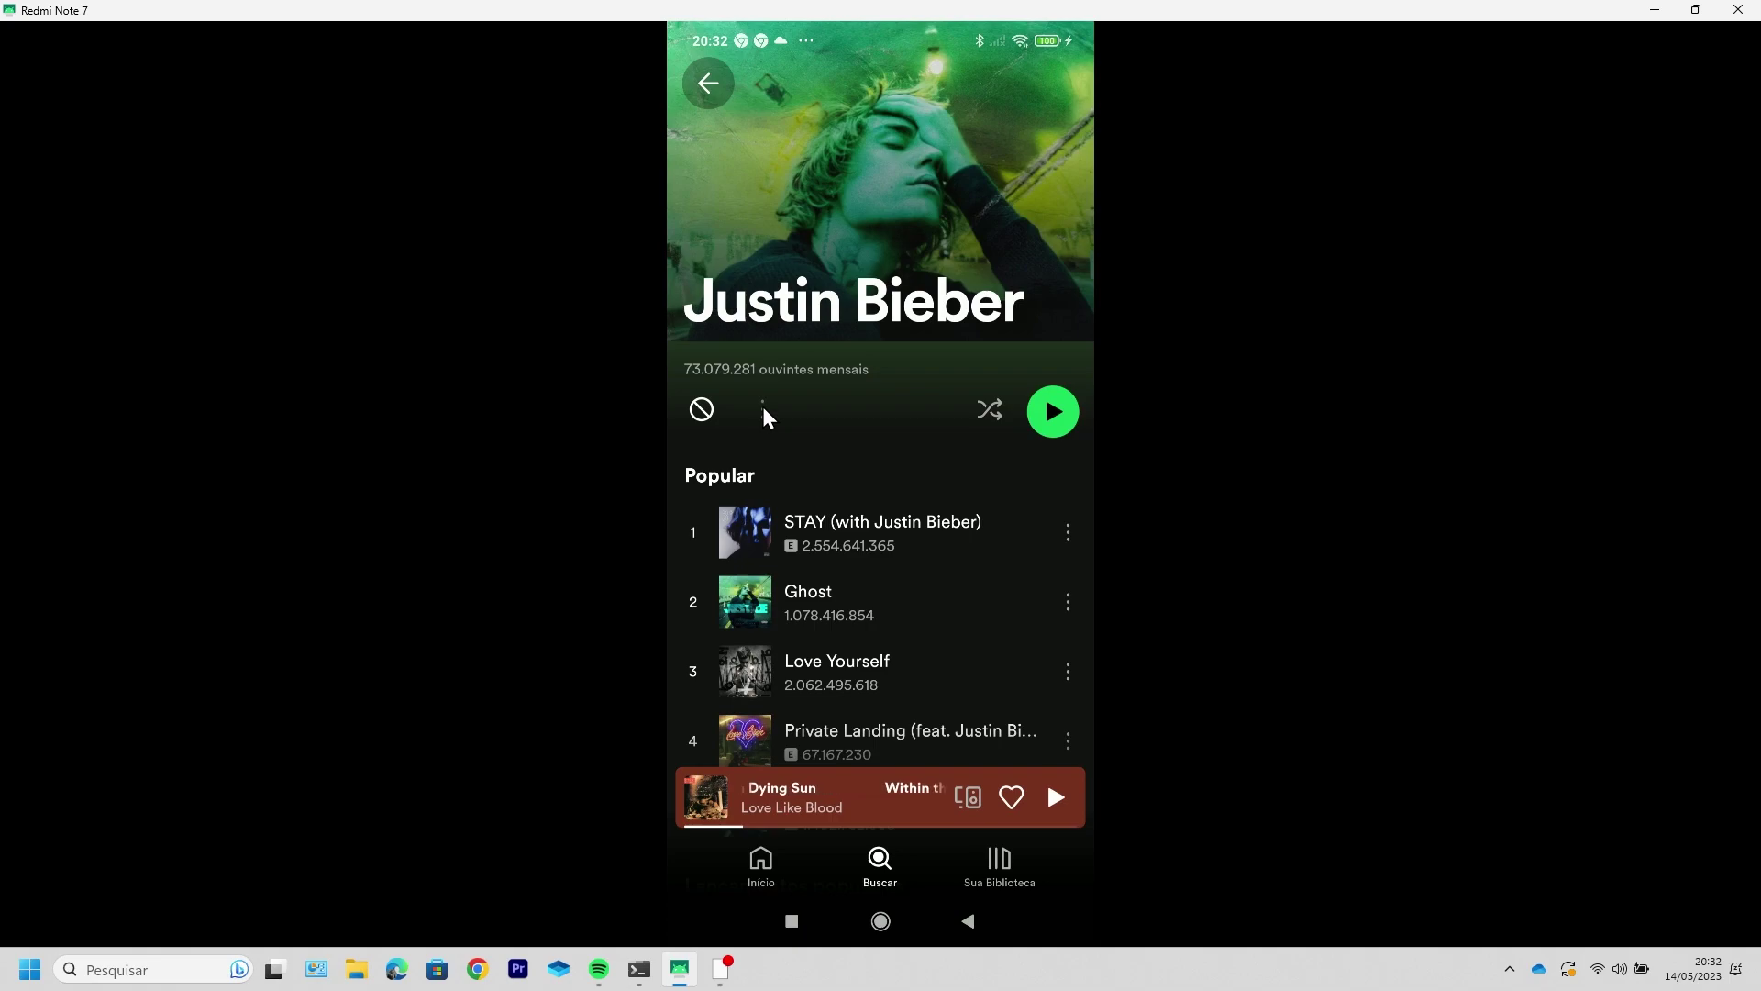
left_click(763, 409)
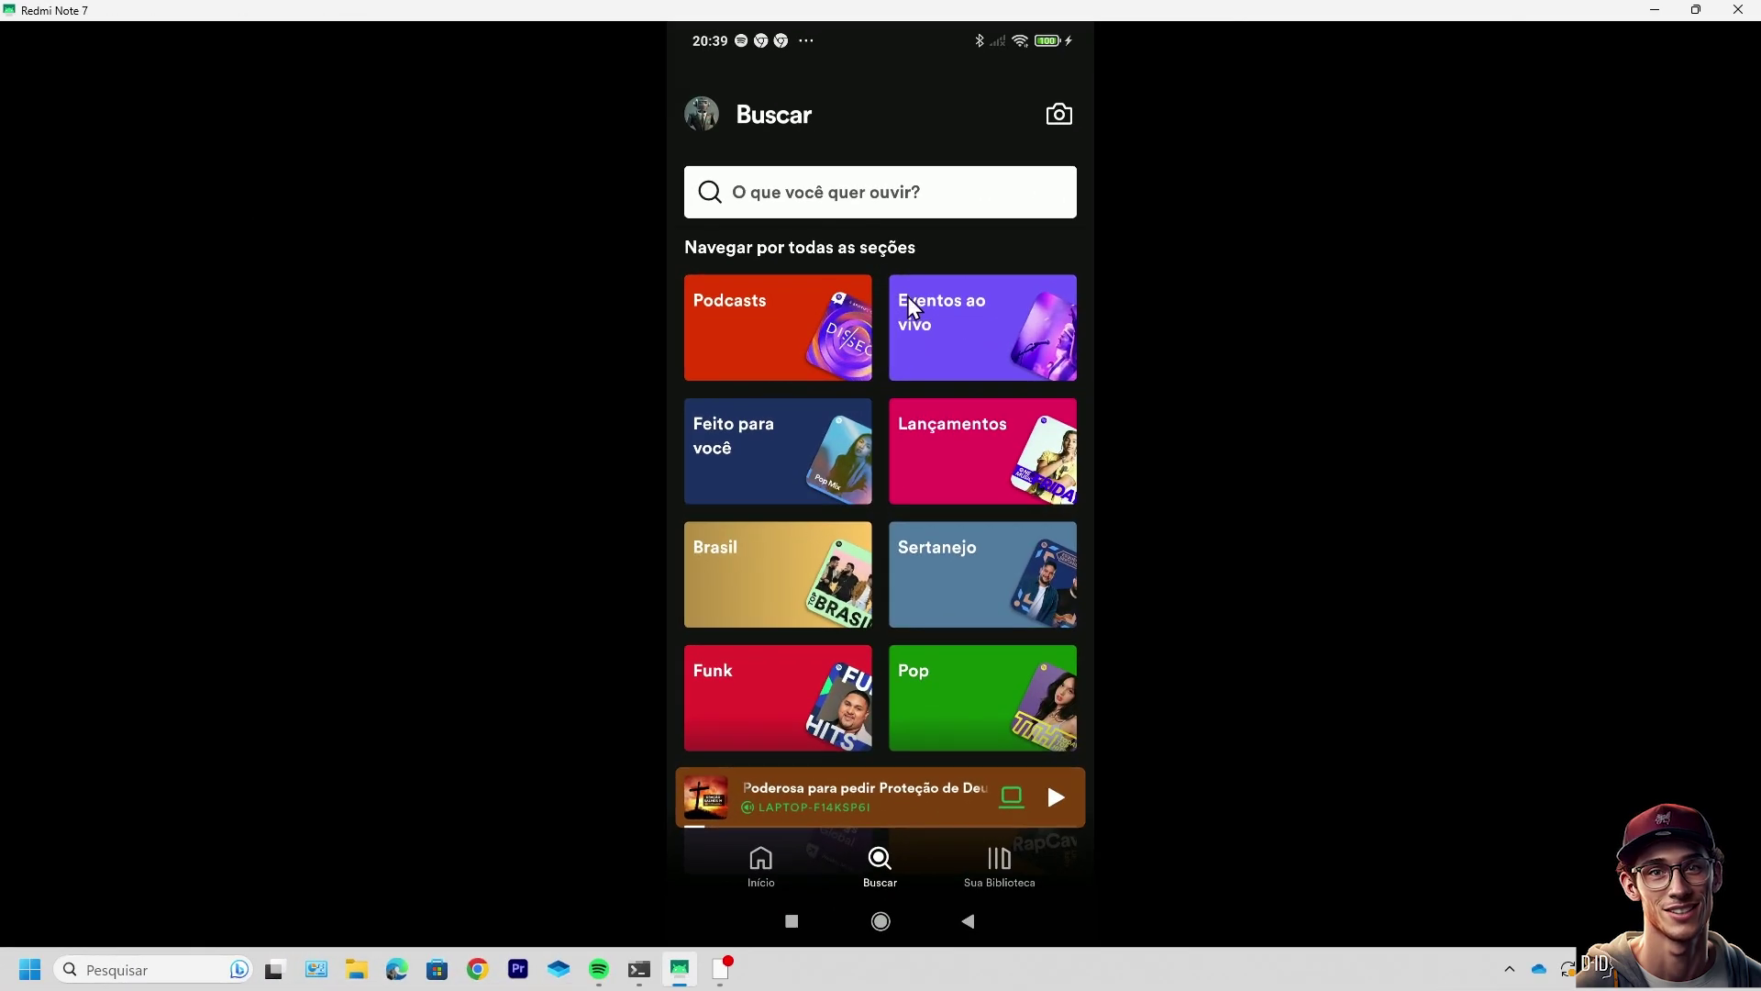
Browse the Podcasts section and open the podcast playlist Autoconhecimento com Psicologia na Prática
left_click(751, 314)
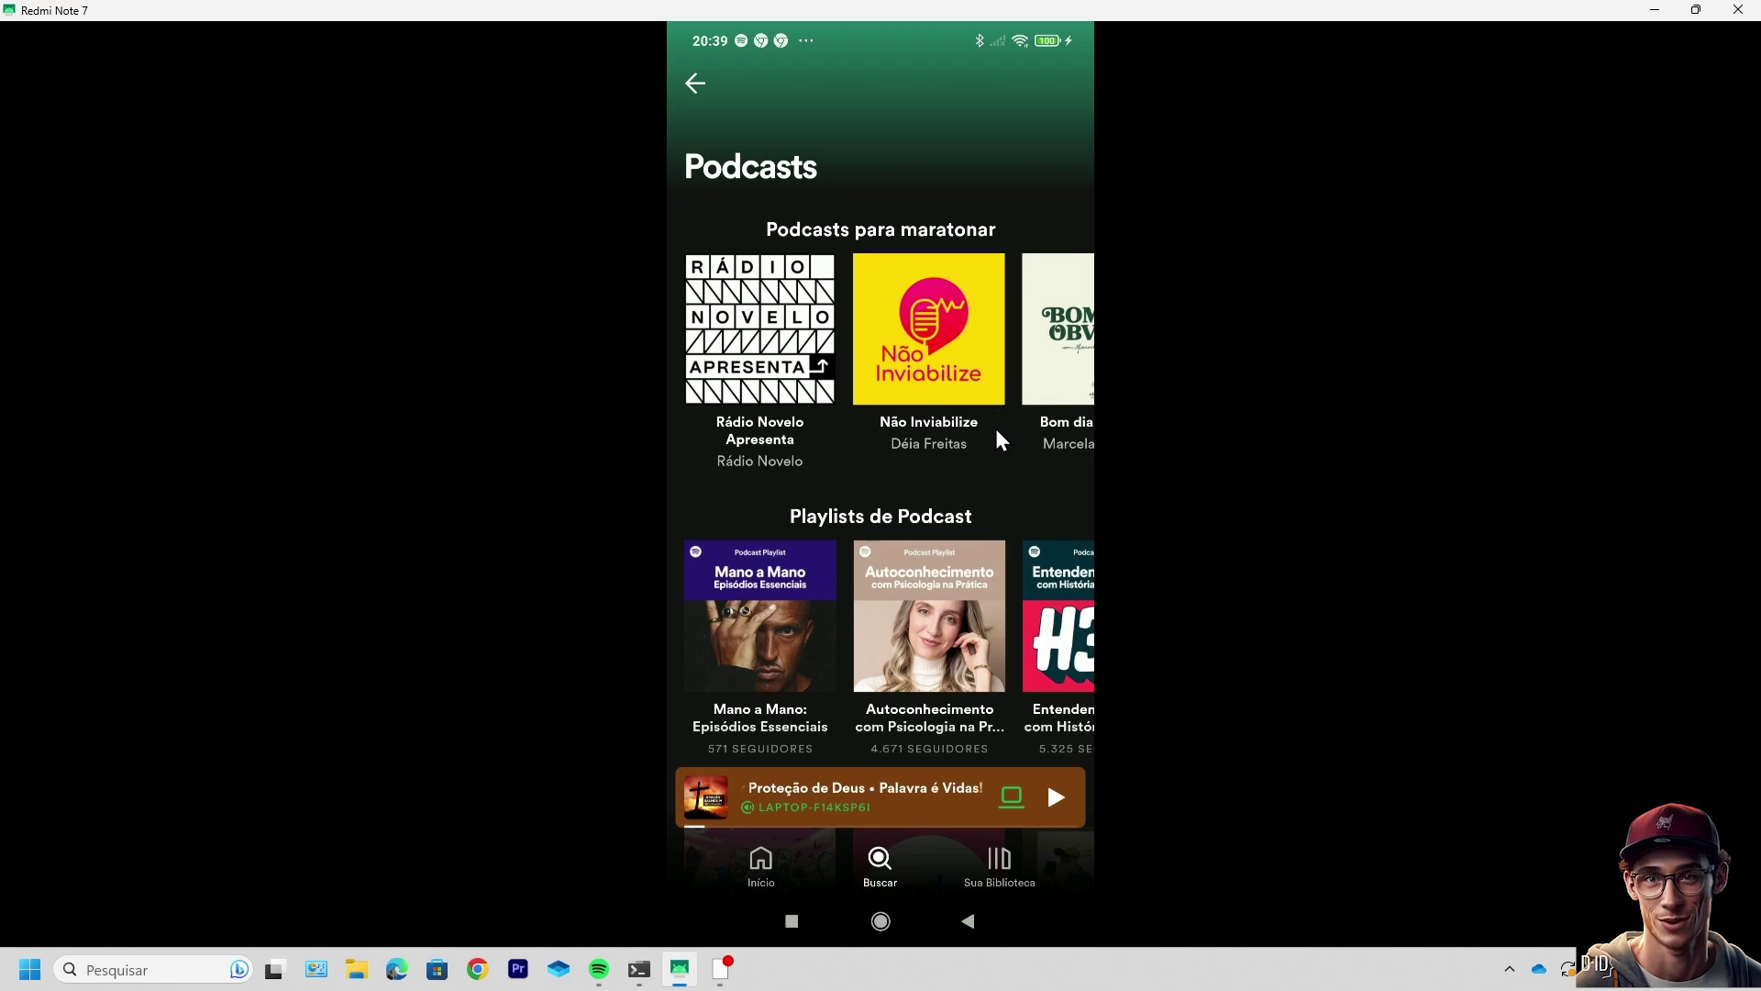
scroll(995, 450, "down", 1)
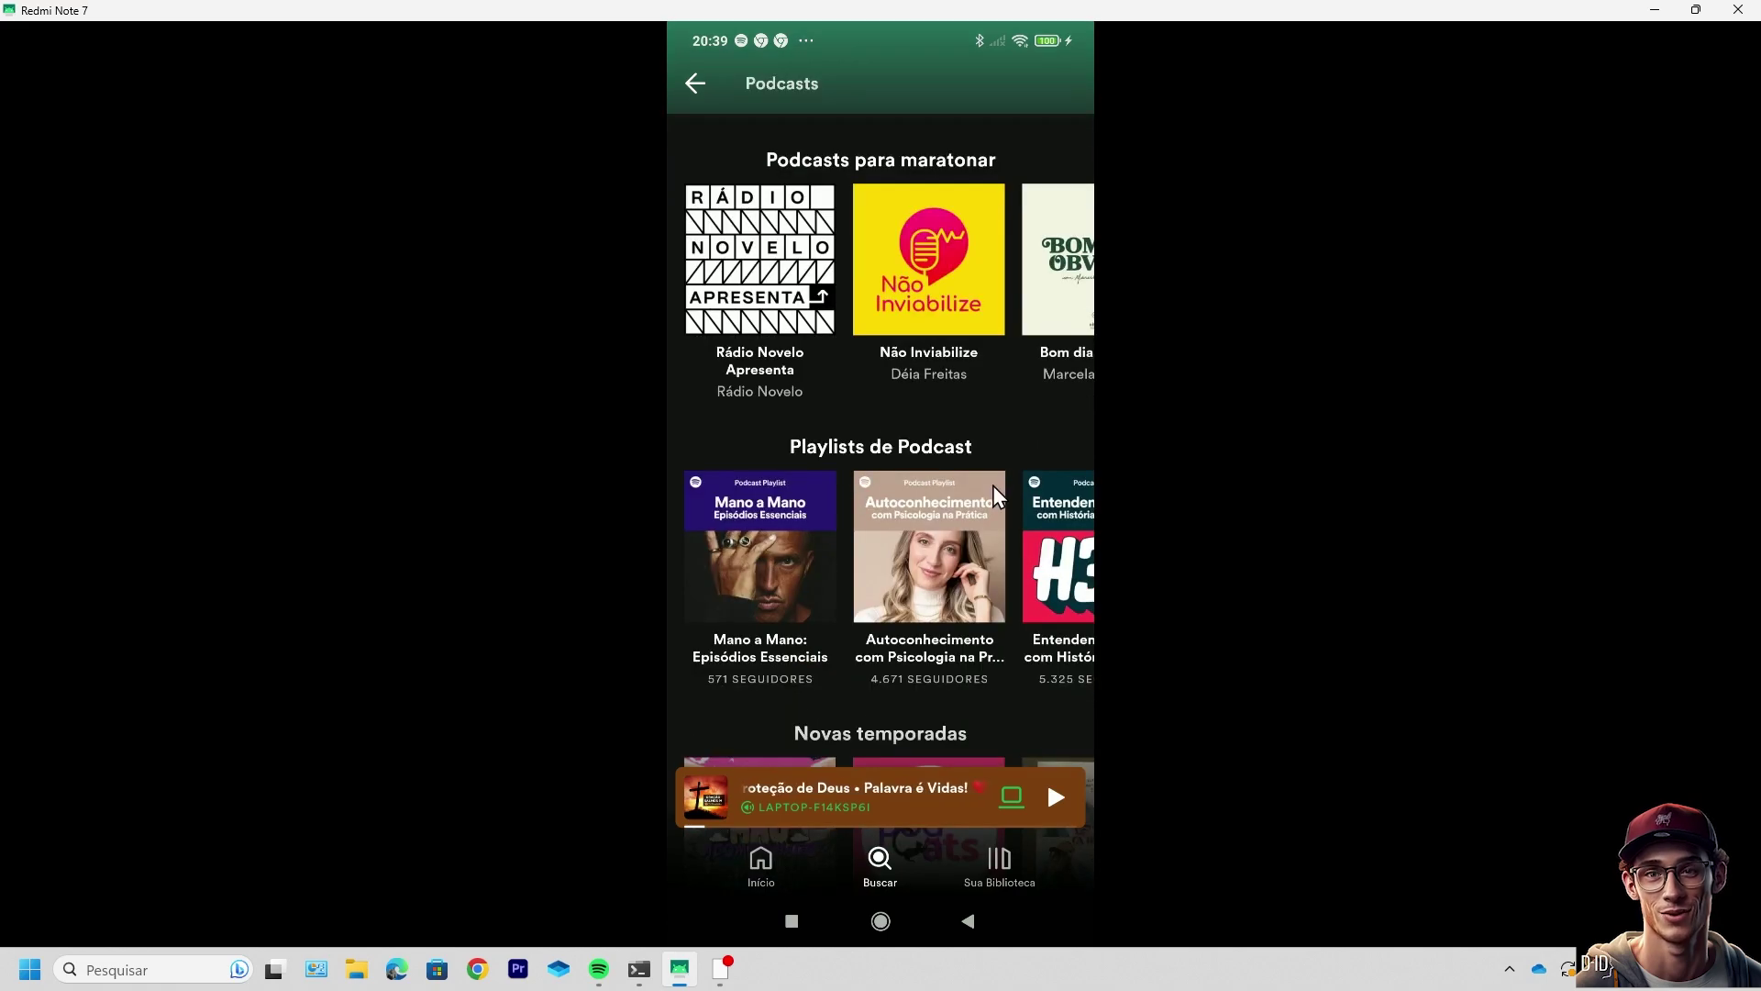
left_click(910, 557)
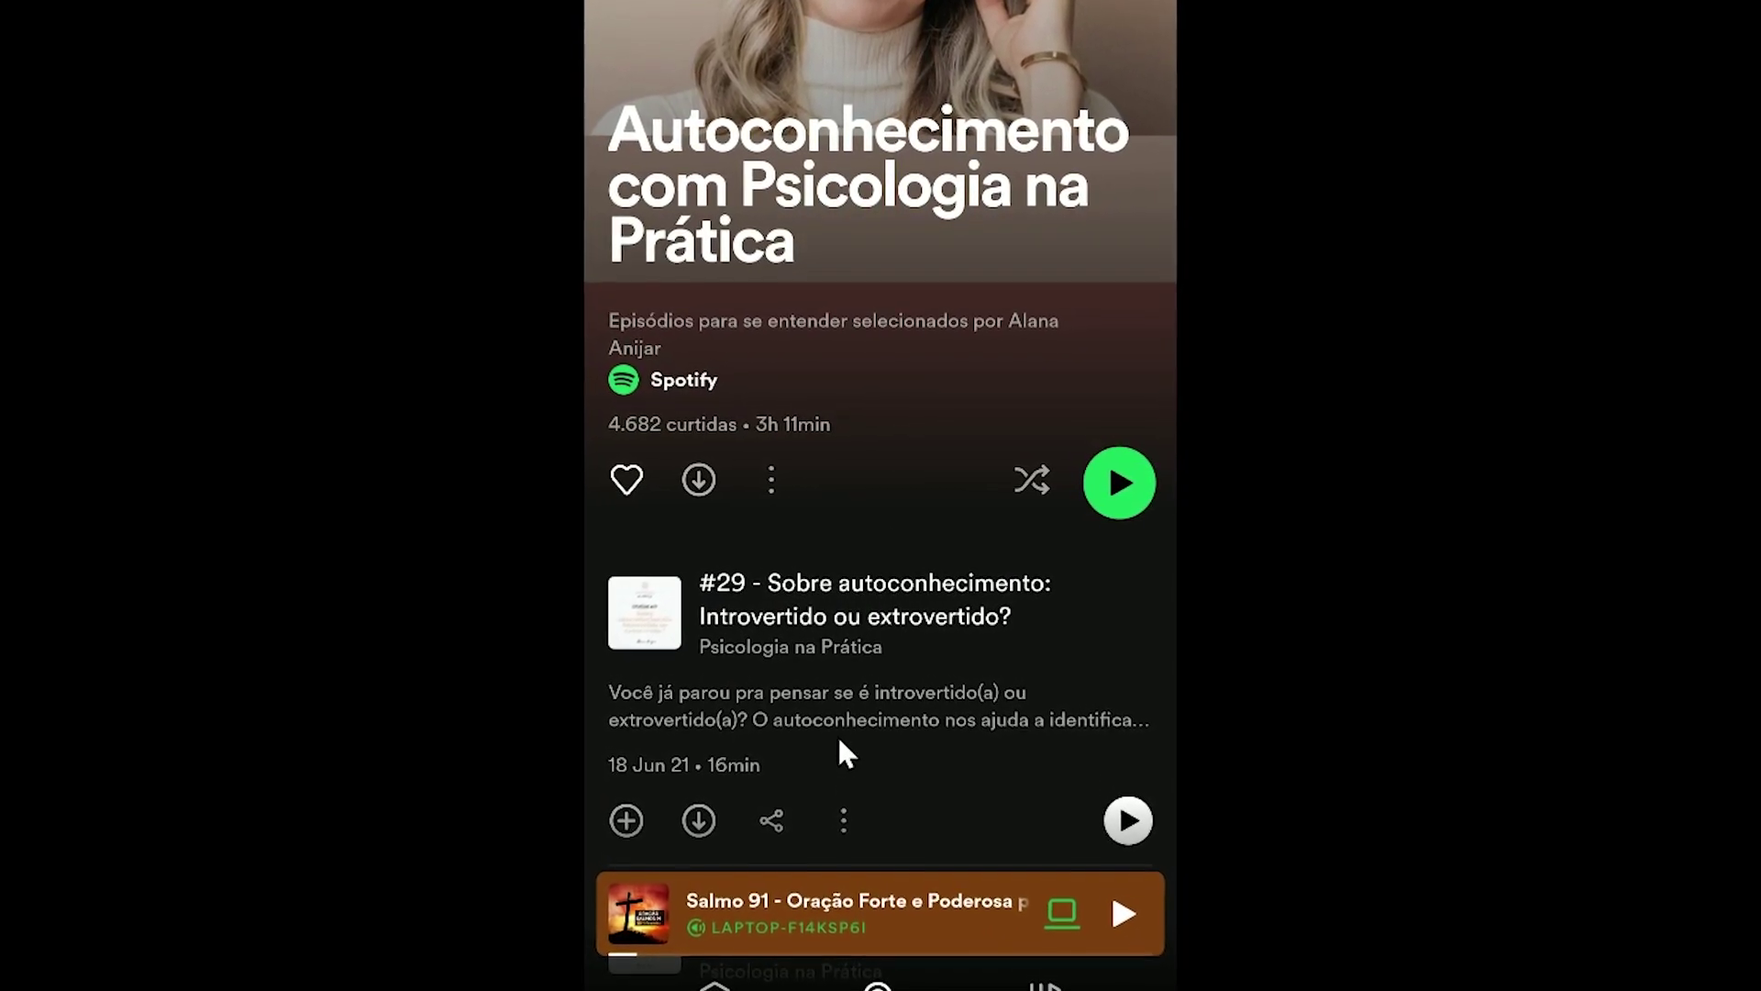
Play episode #29, Sobre autoconhecimento, and move its playback to about 6:52 in the full player
left_click(816, 822)
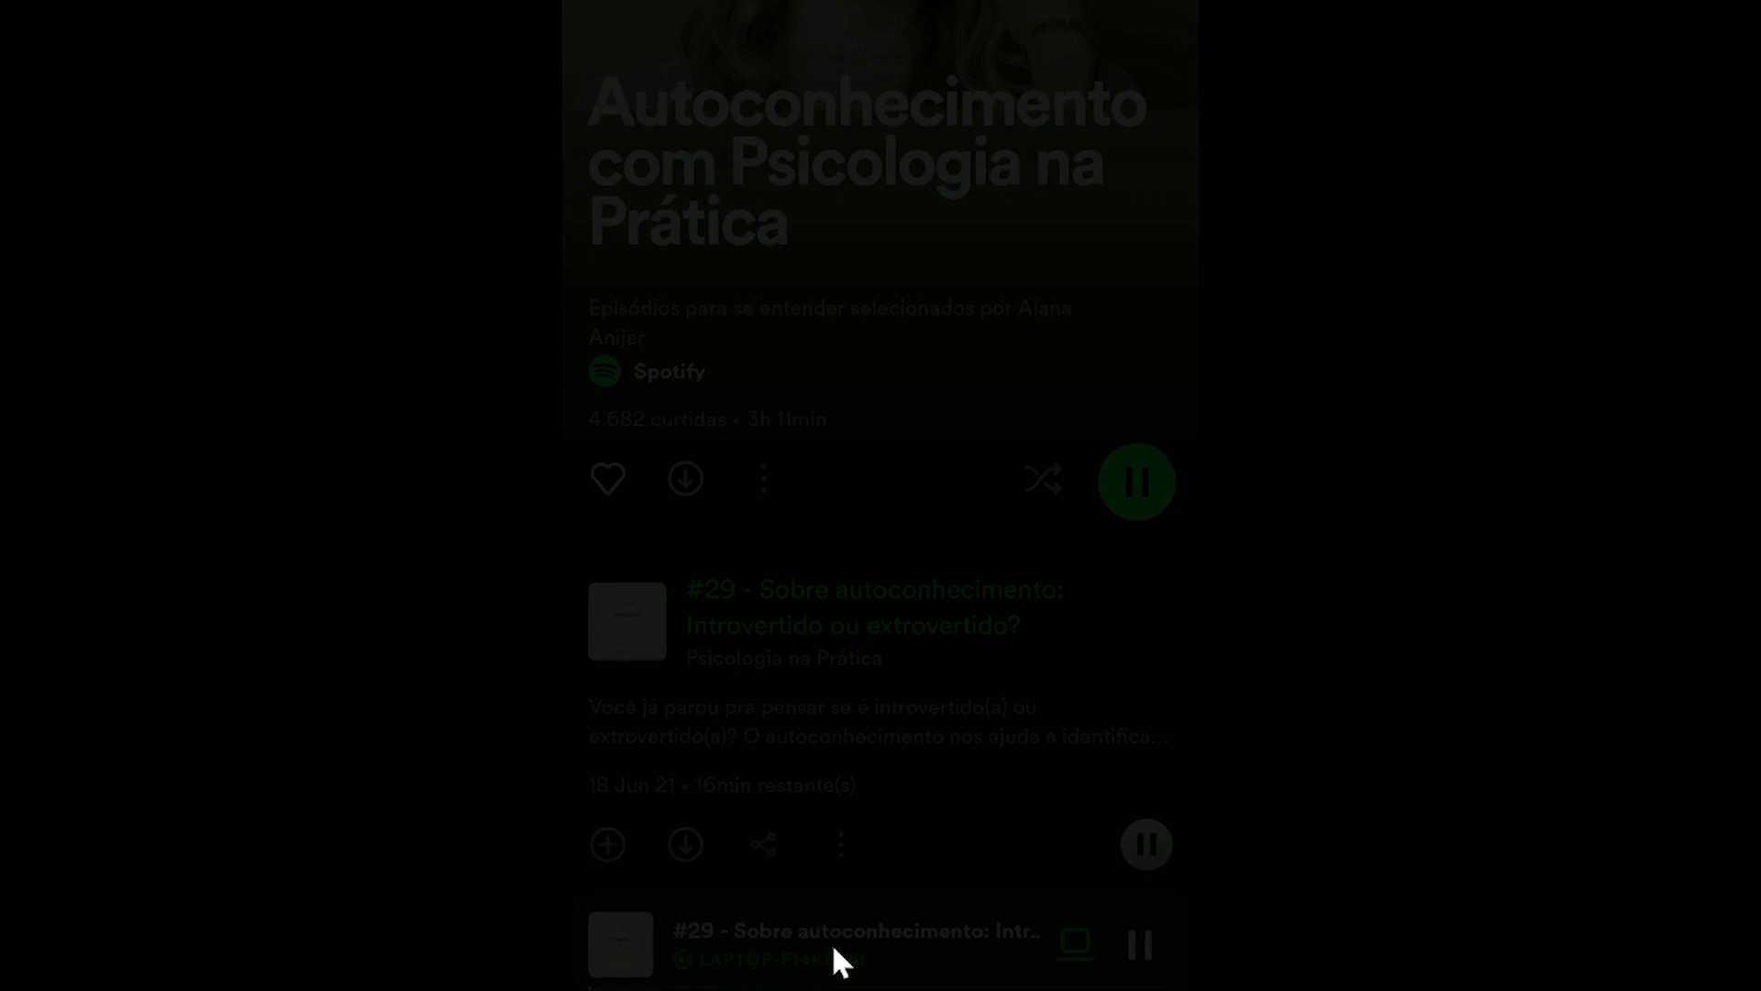
left_click(831, 943)
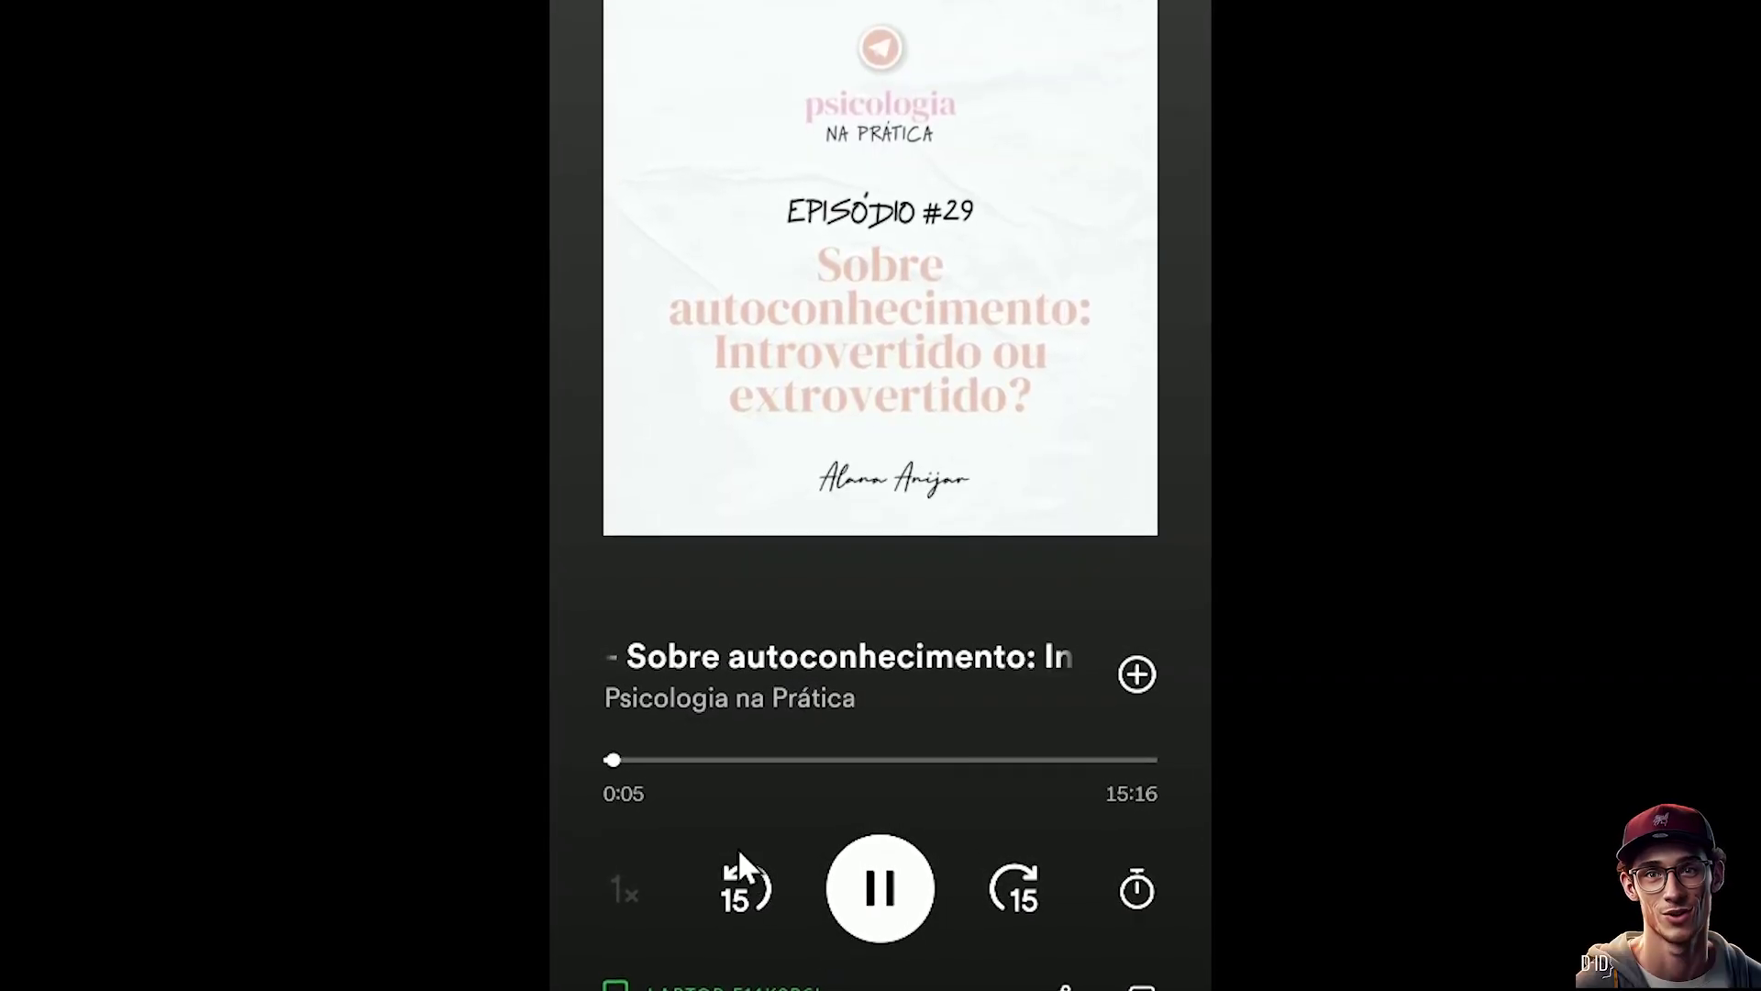
left_click_drag(632, 748, 853, 733)
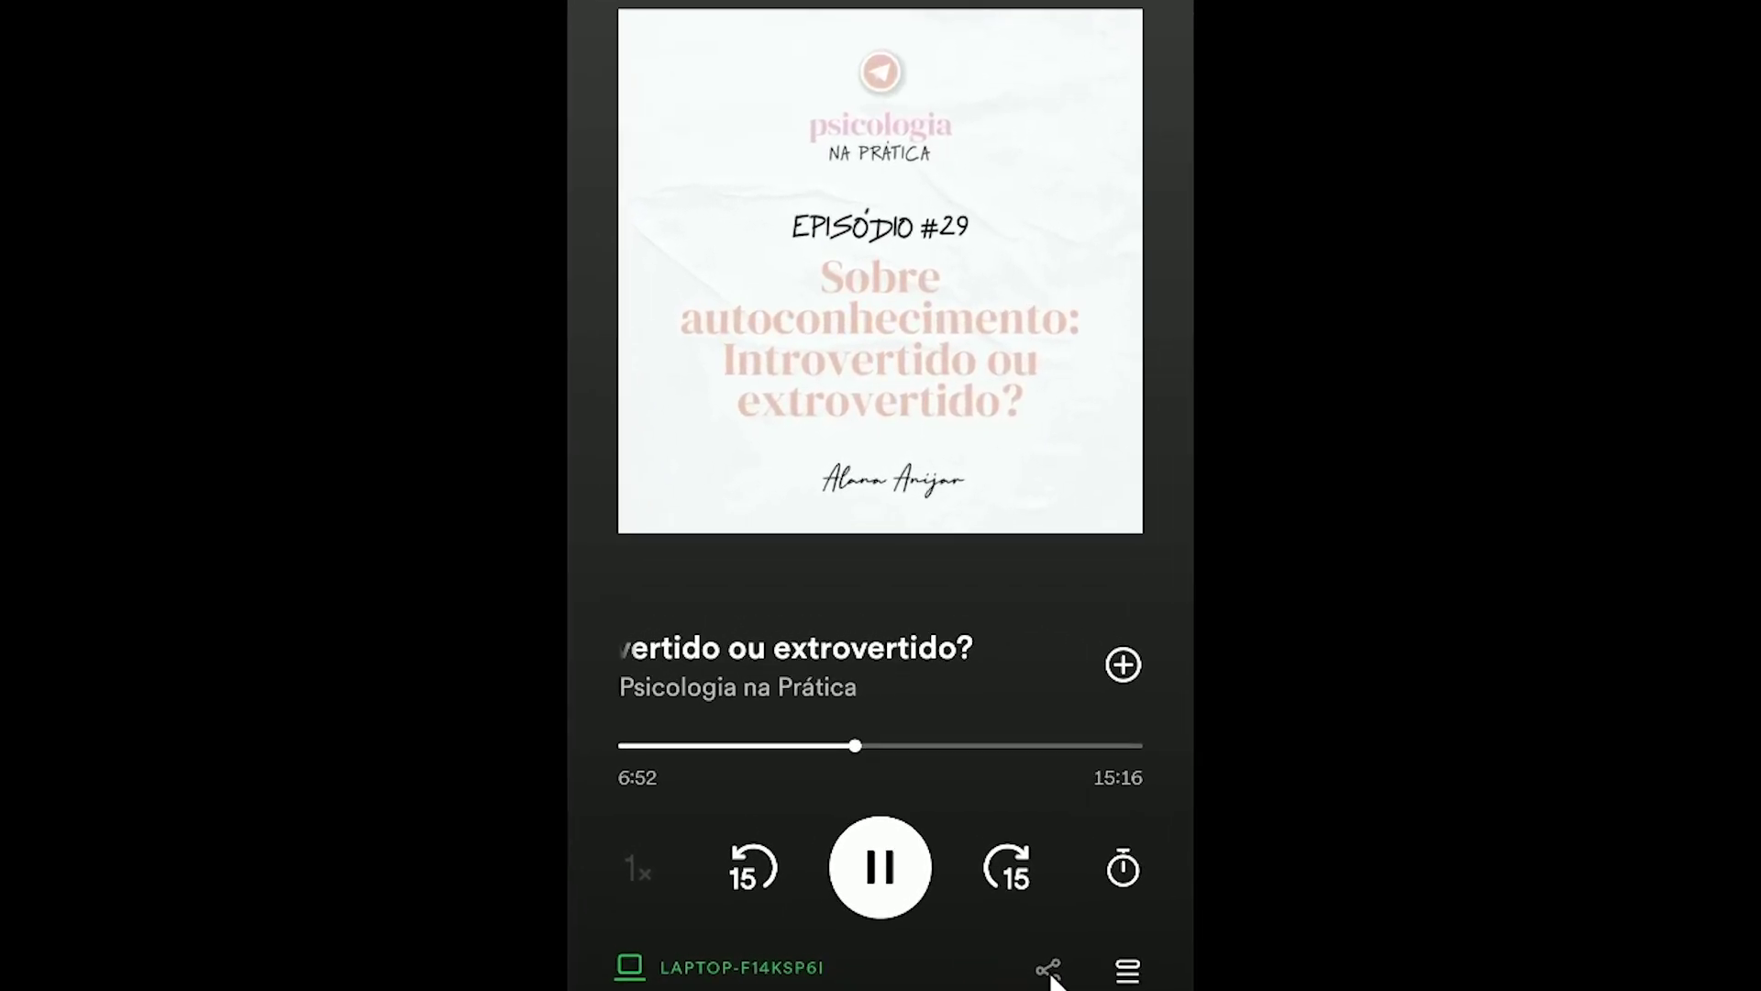
Copy a share link for the episode that starts at 7:00 and open the additional sharing options
left_click(1048, 971)
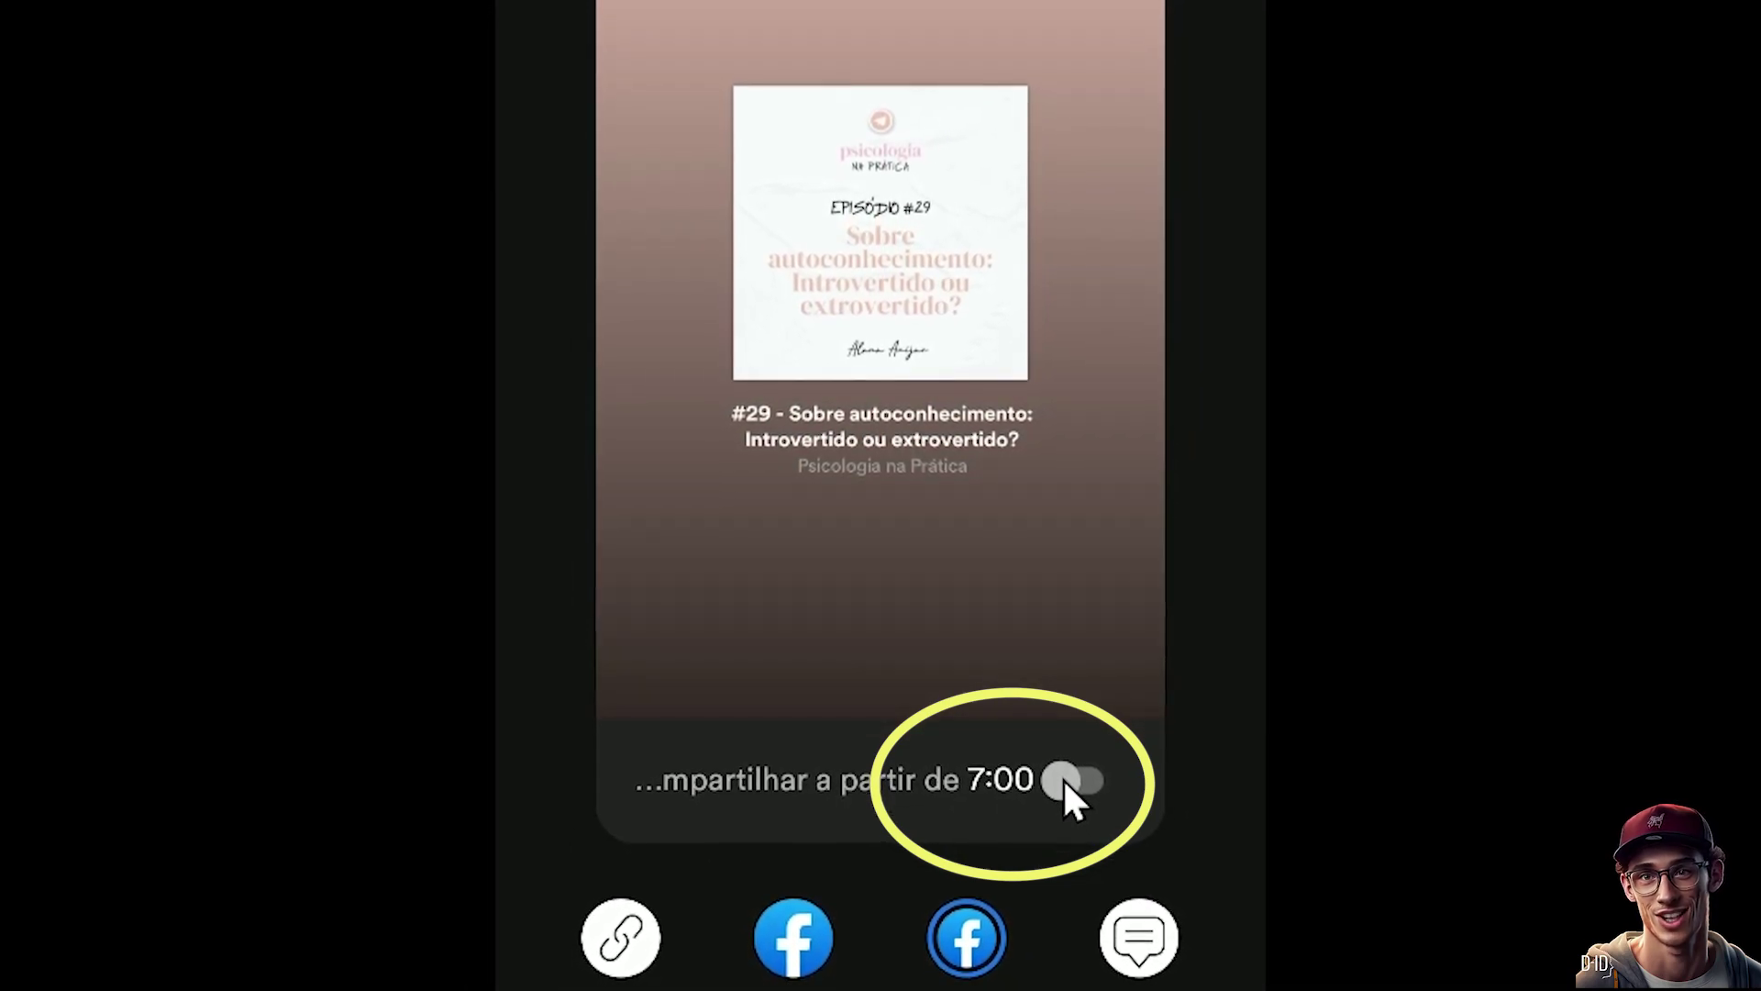
left_click(1063, 776)
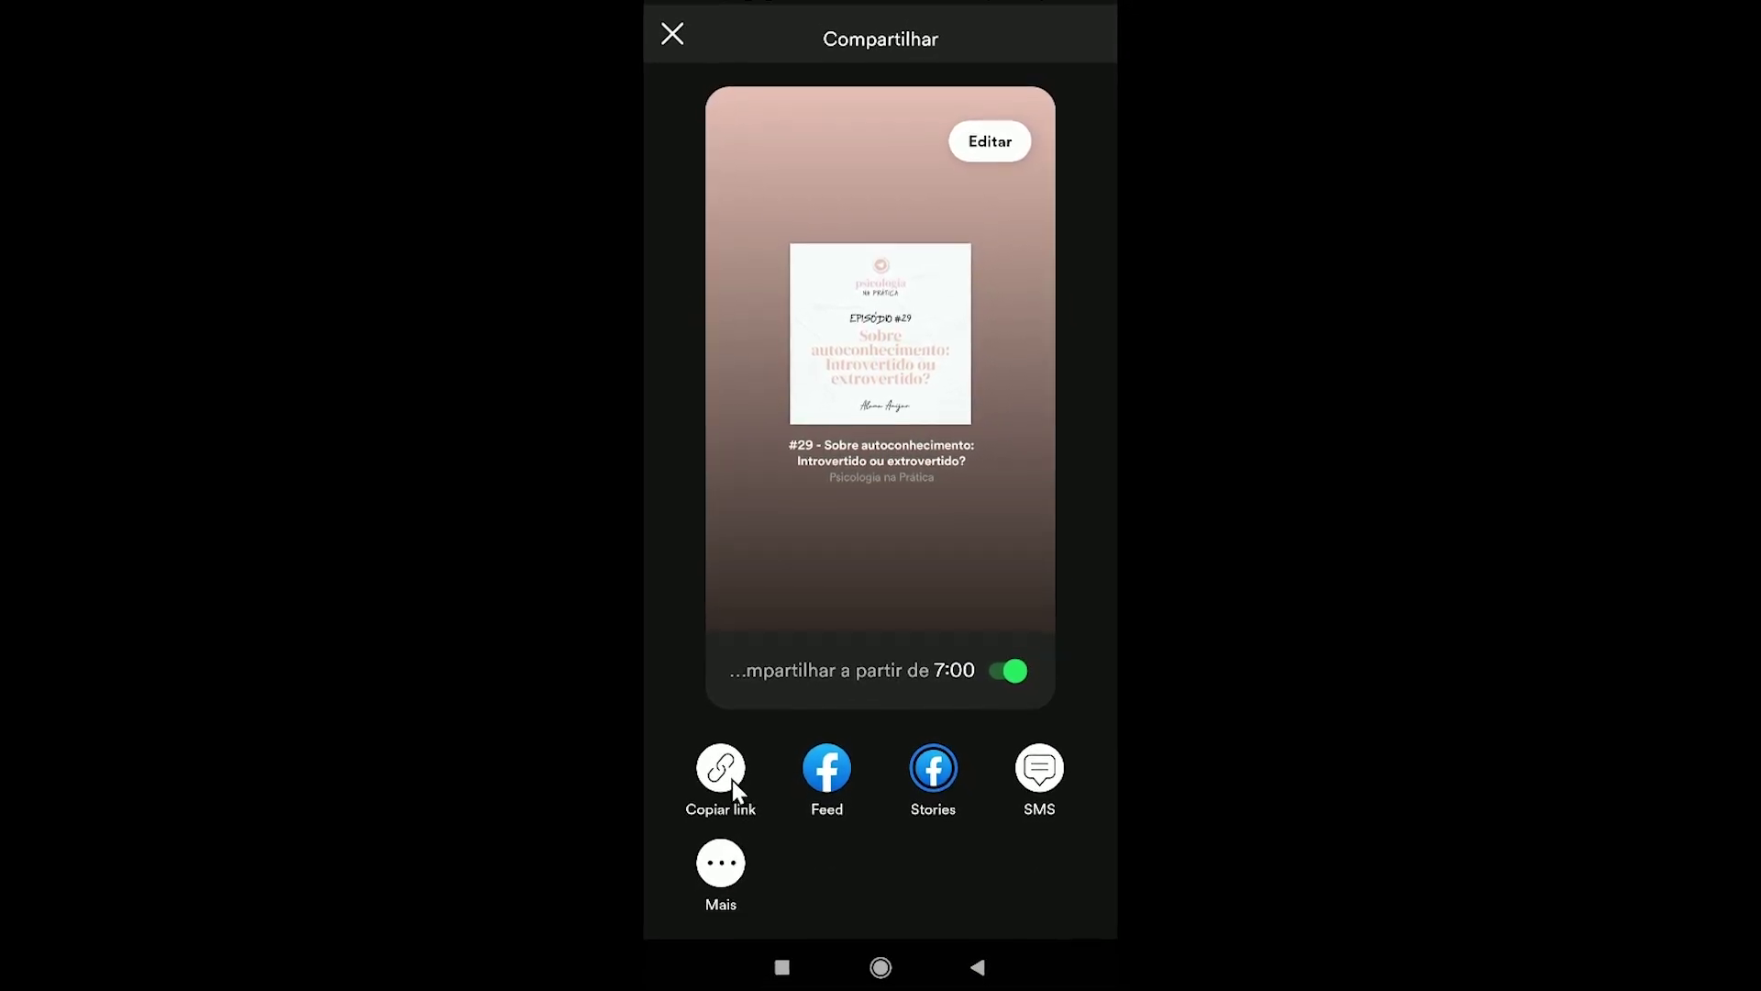
left_click(727, 762)
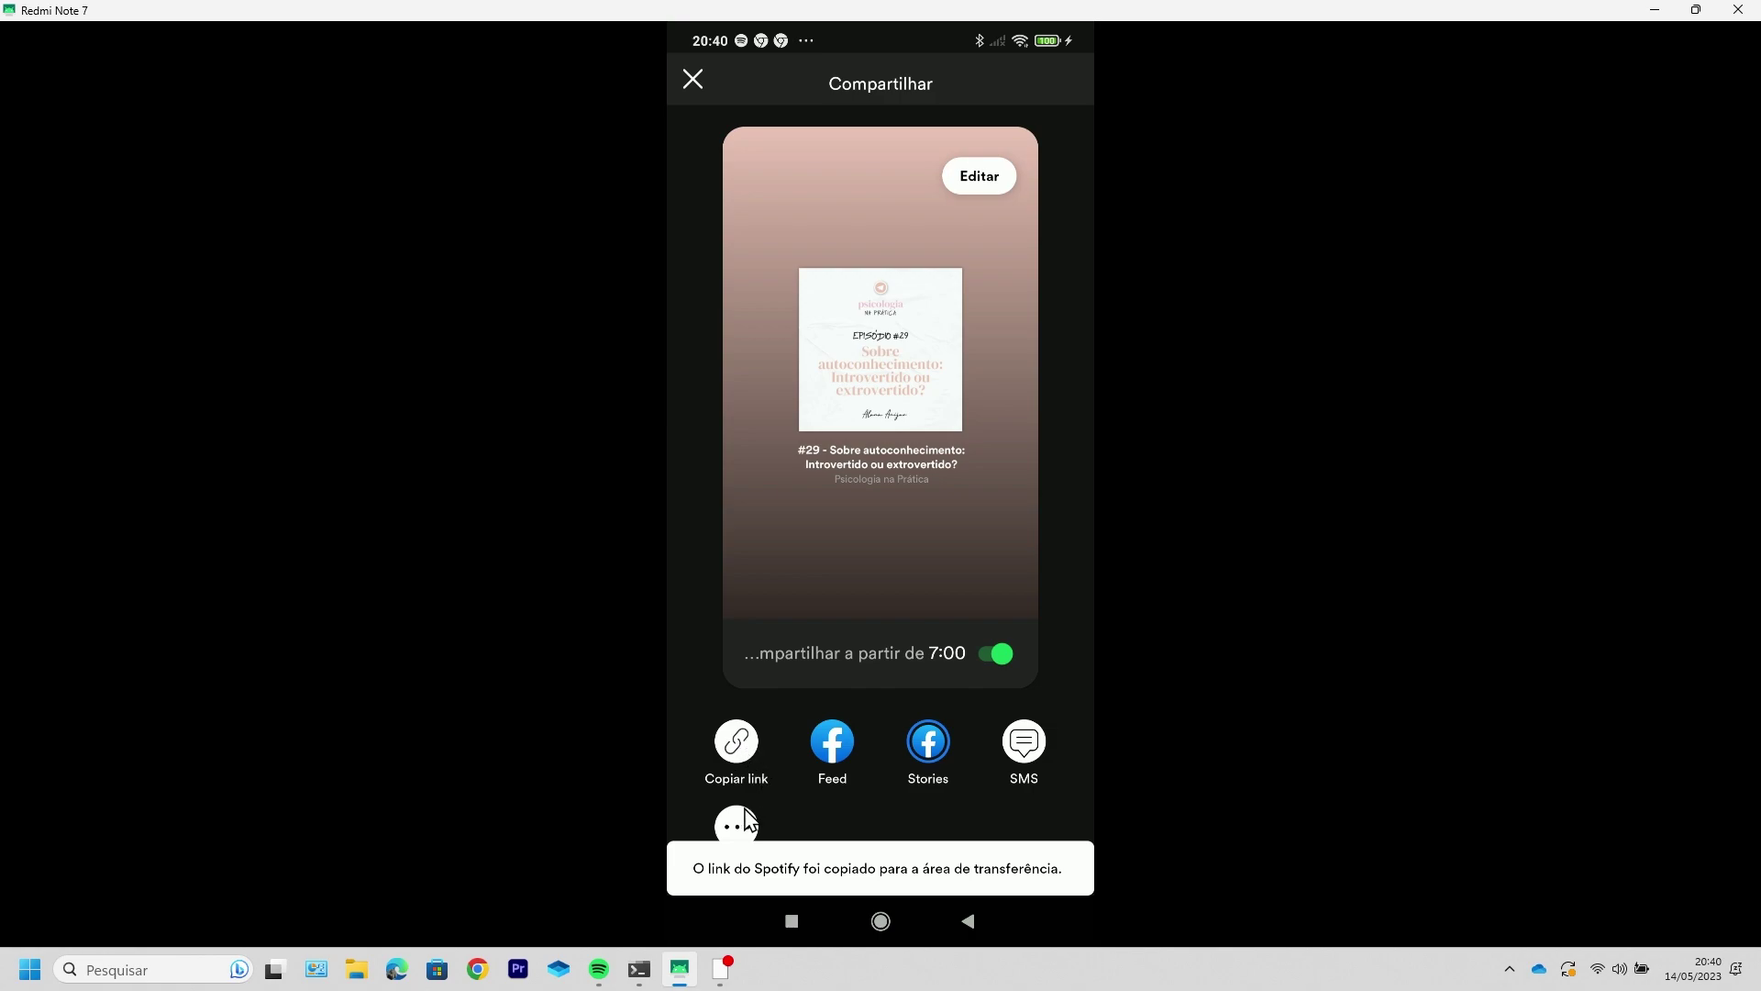
left_click(737, 828)
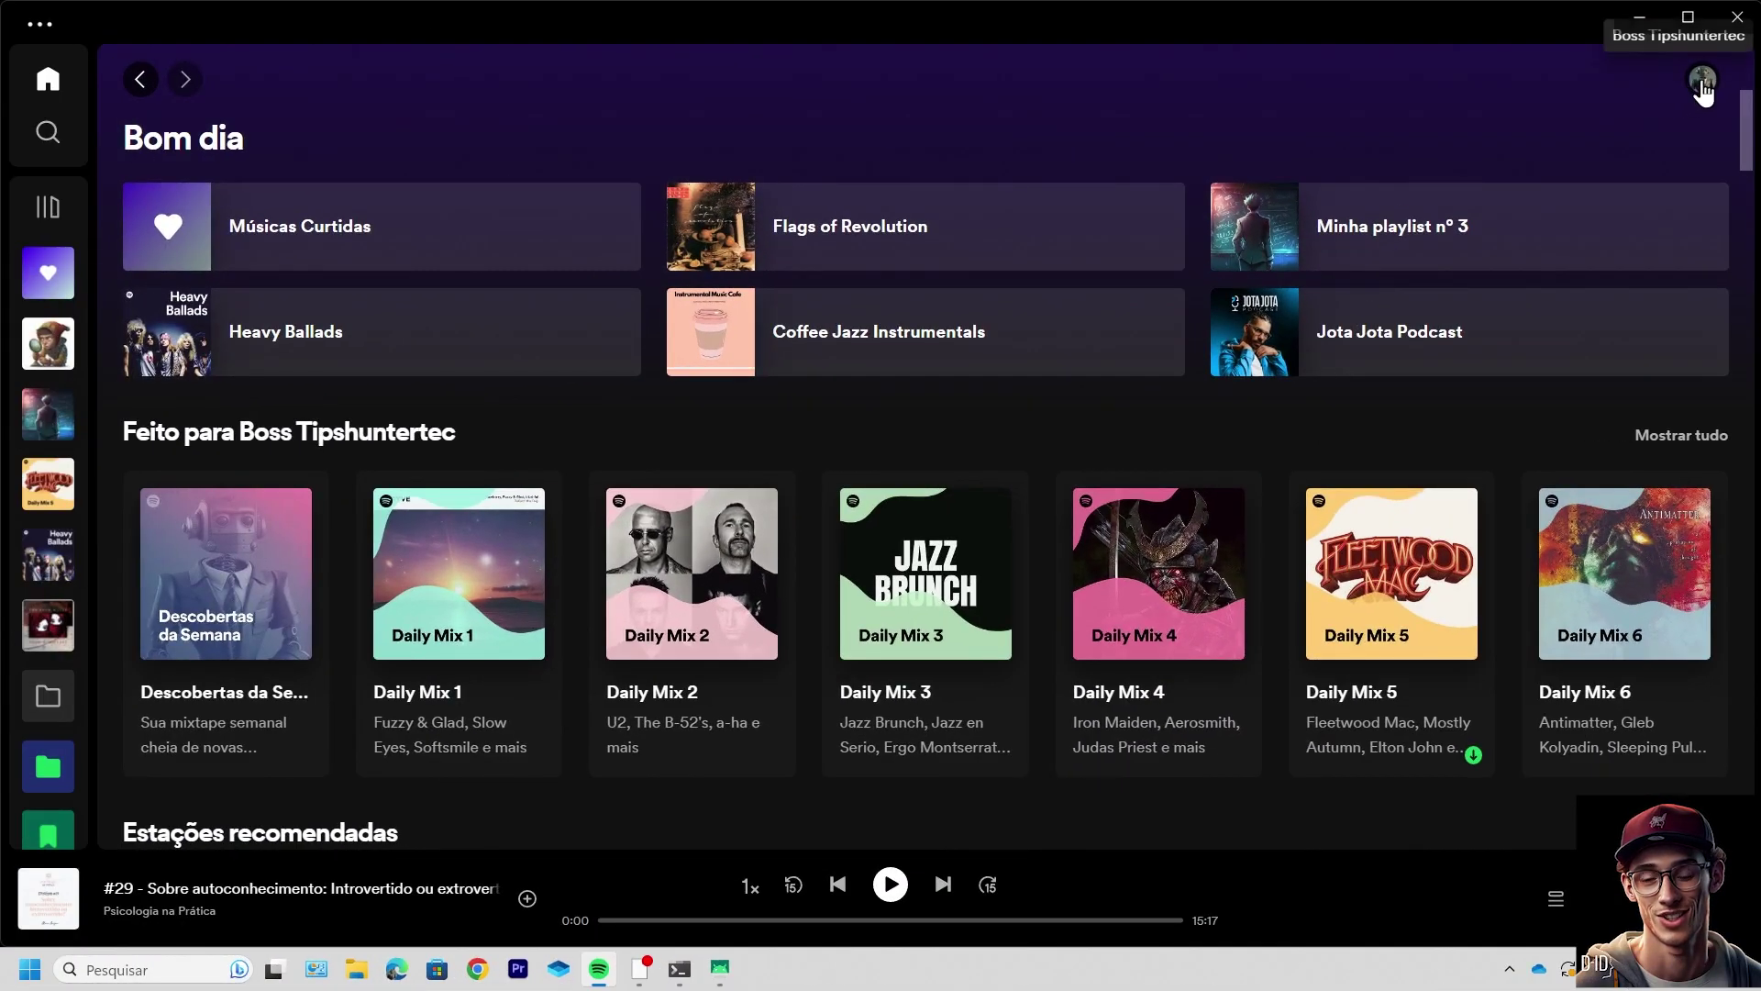
Open the desktop settings and turn on Fazer transição gradual de faixas in the Reprodução section
left_click(1703, 82)
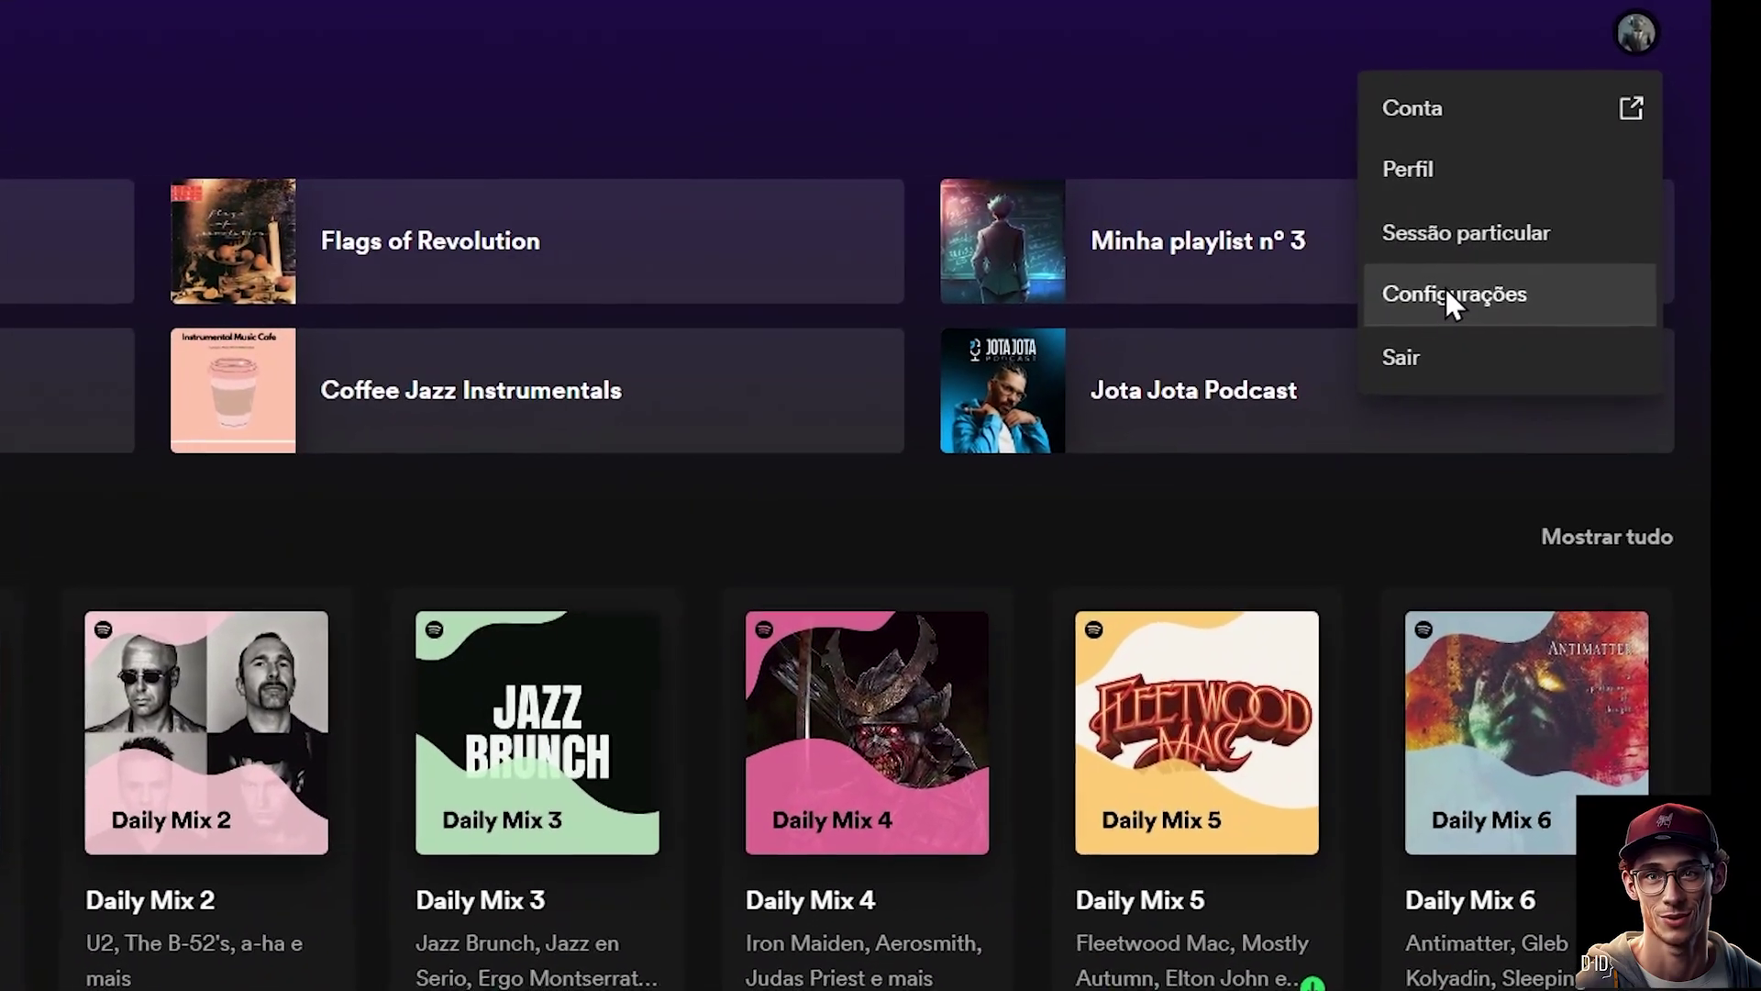
left_click(1450, 293)
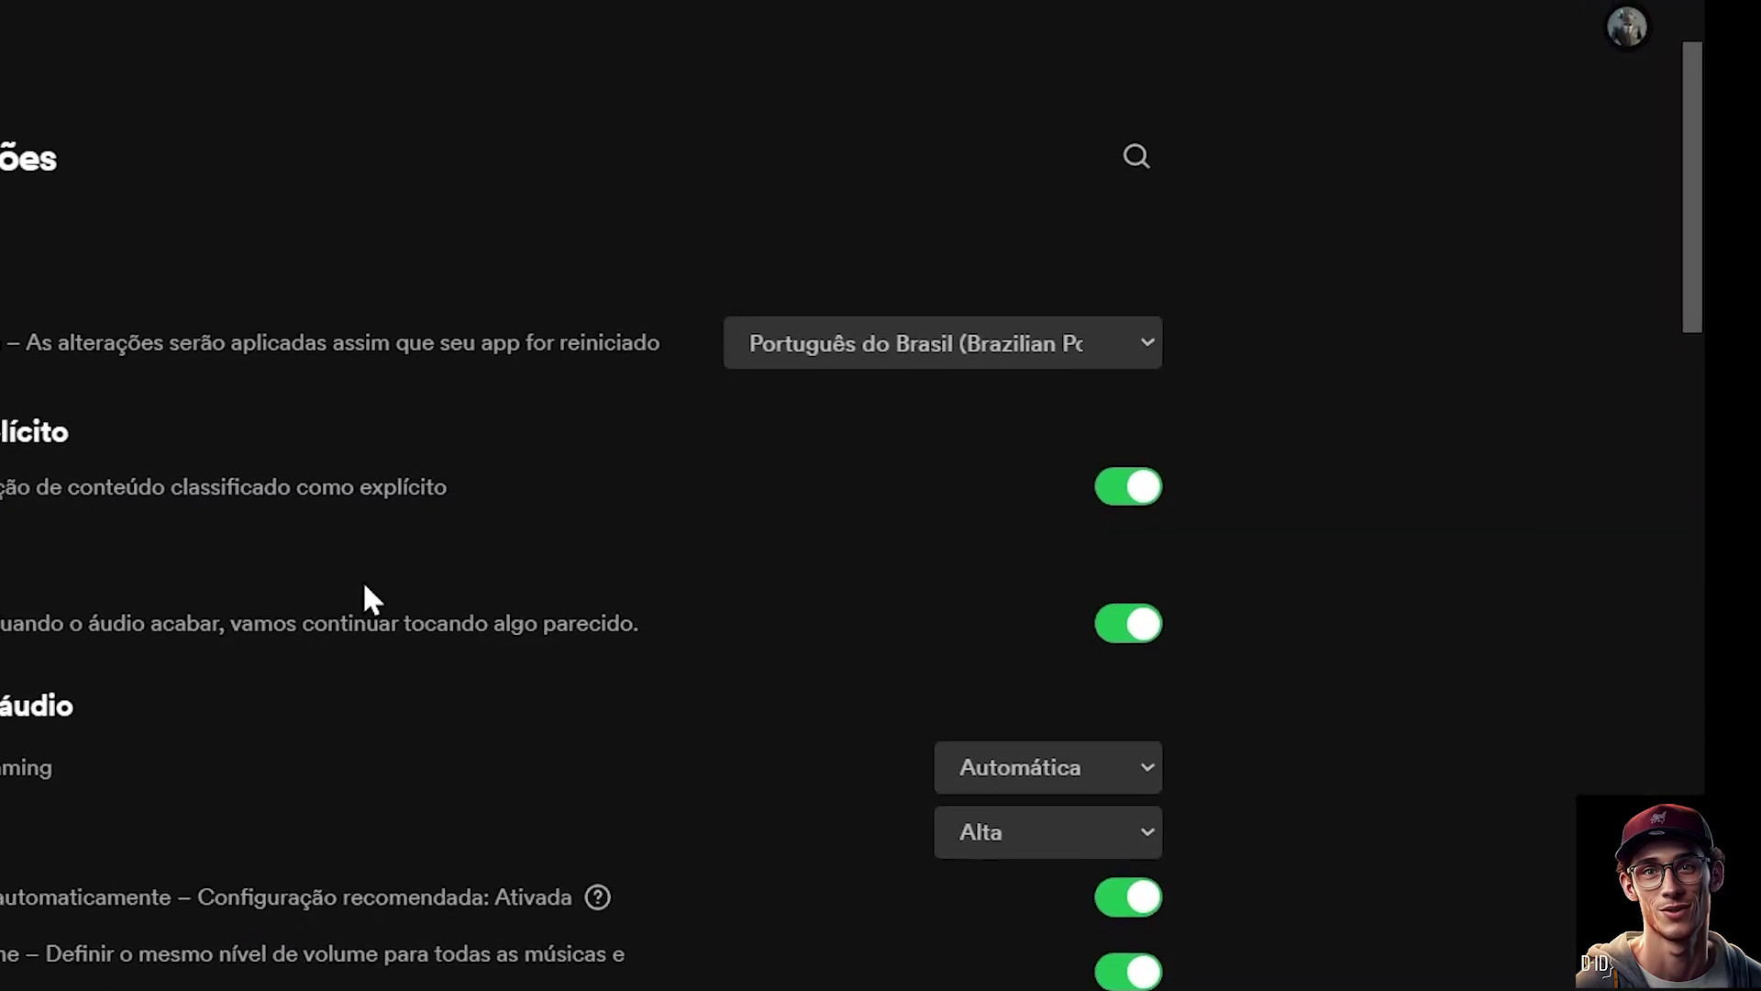
scroll(444, 576, "down", 3)
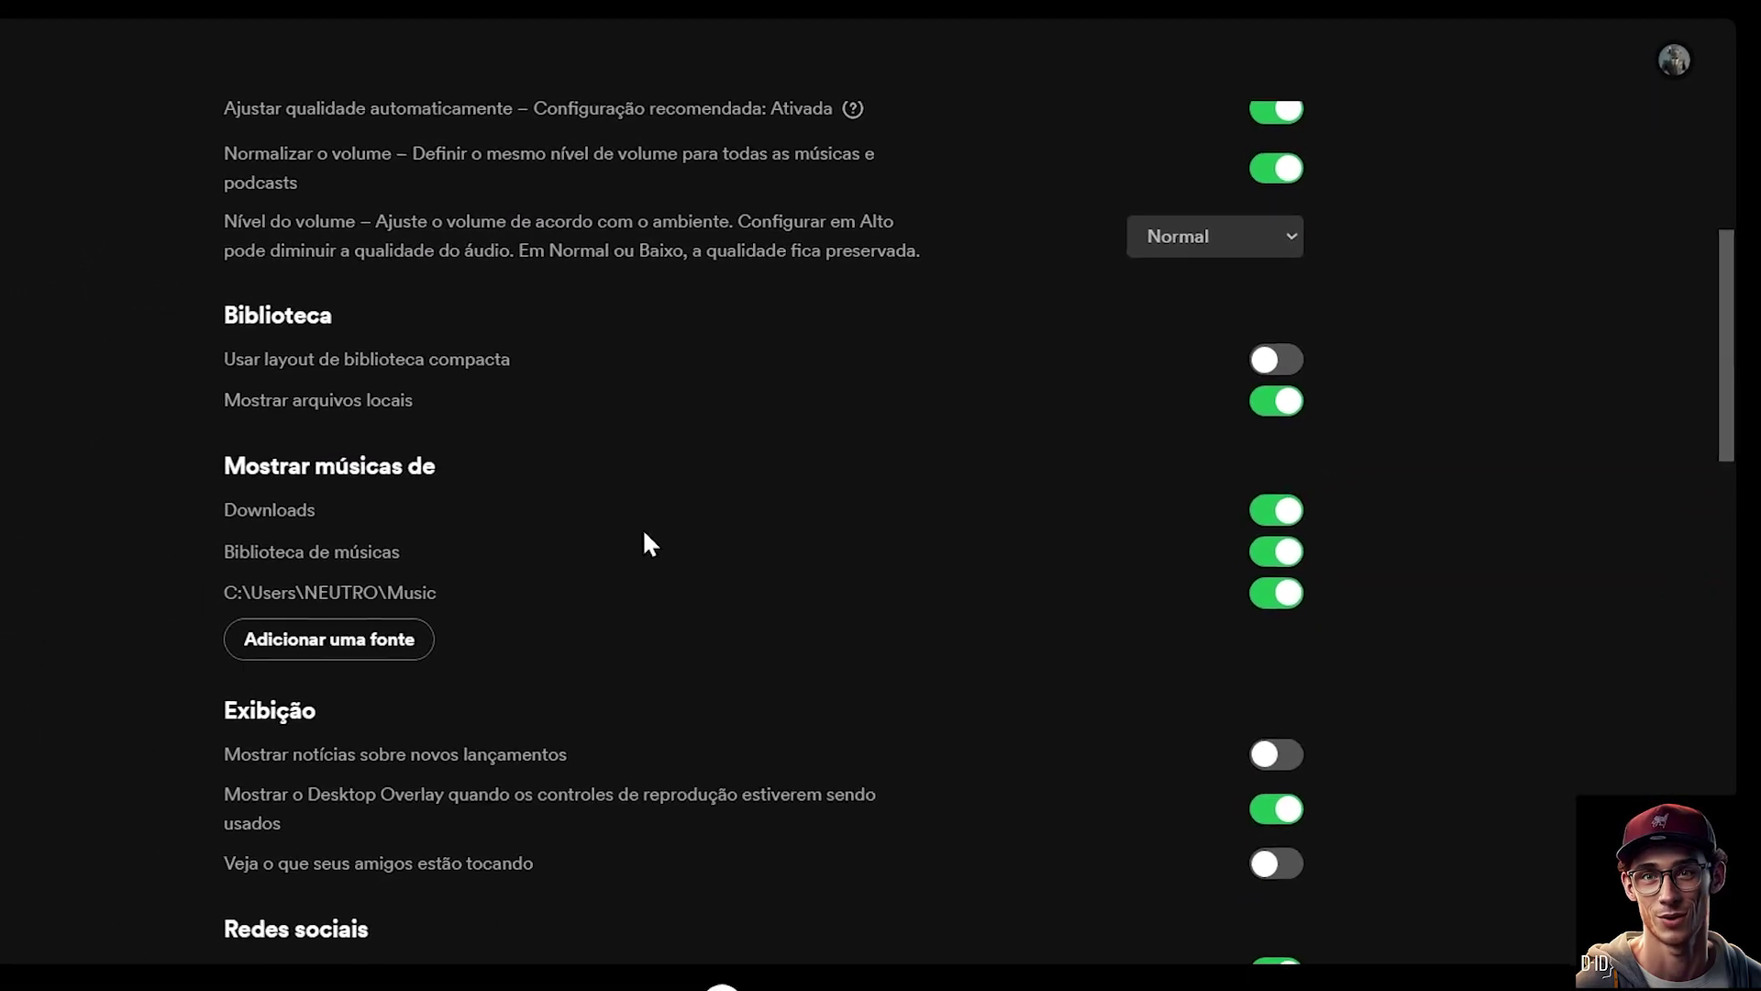
scroll(641, 528, "down", 6)
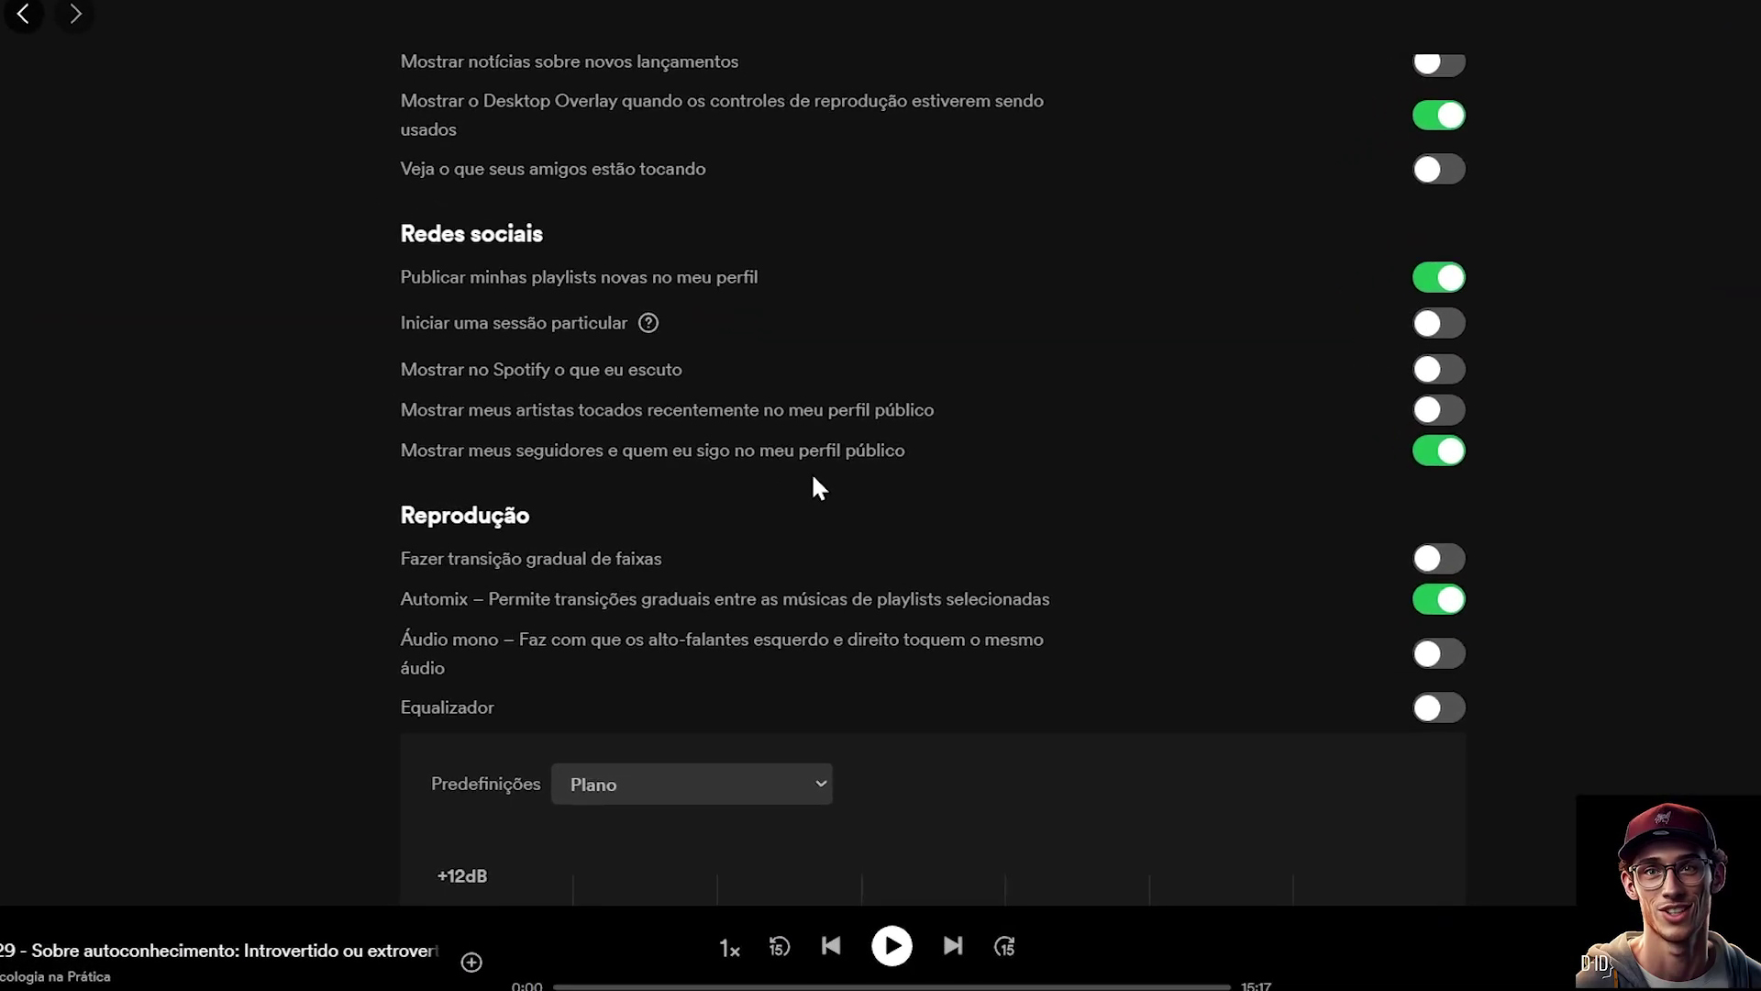
scroll(807, 477, "down", 3)
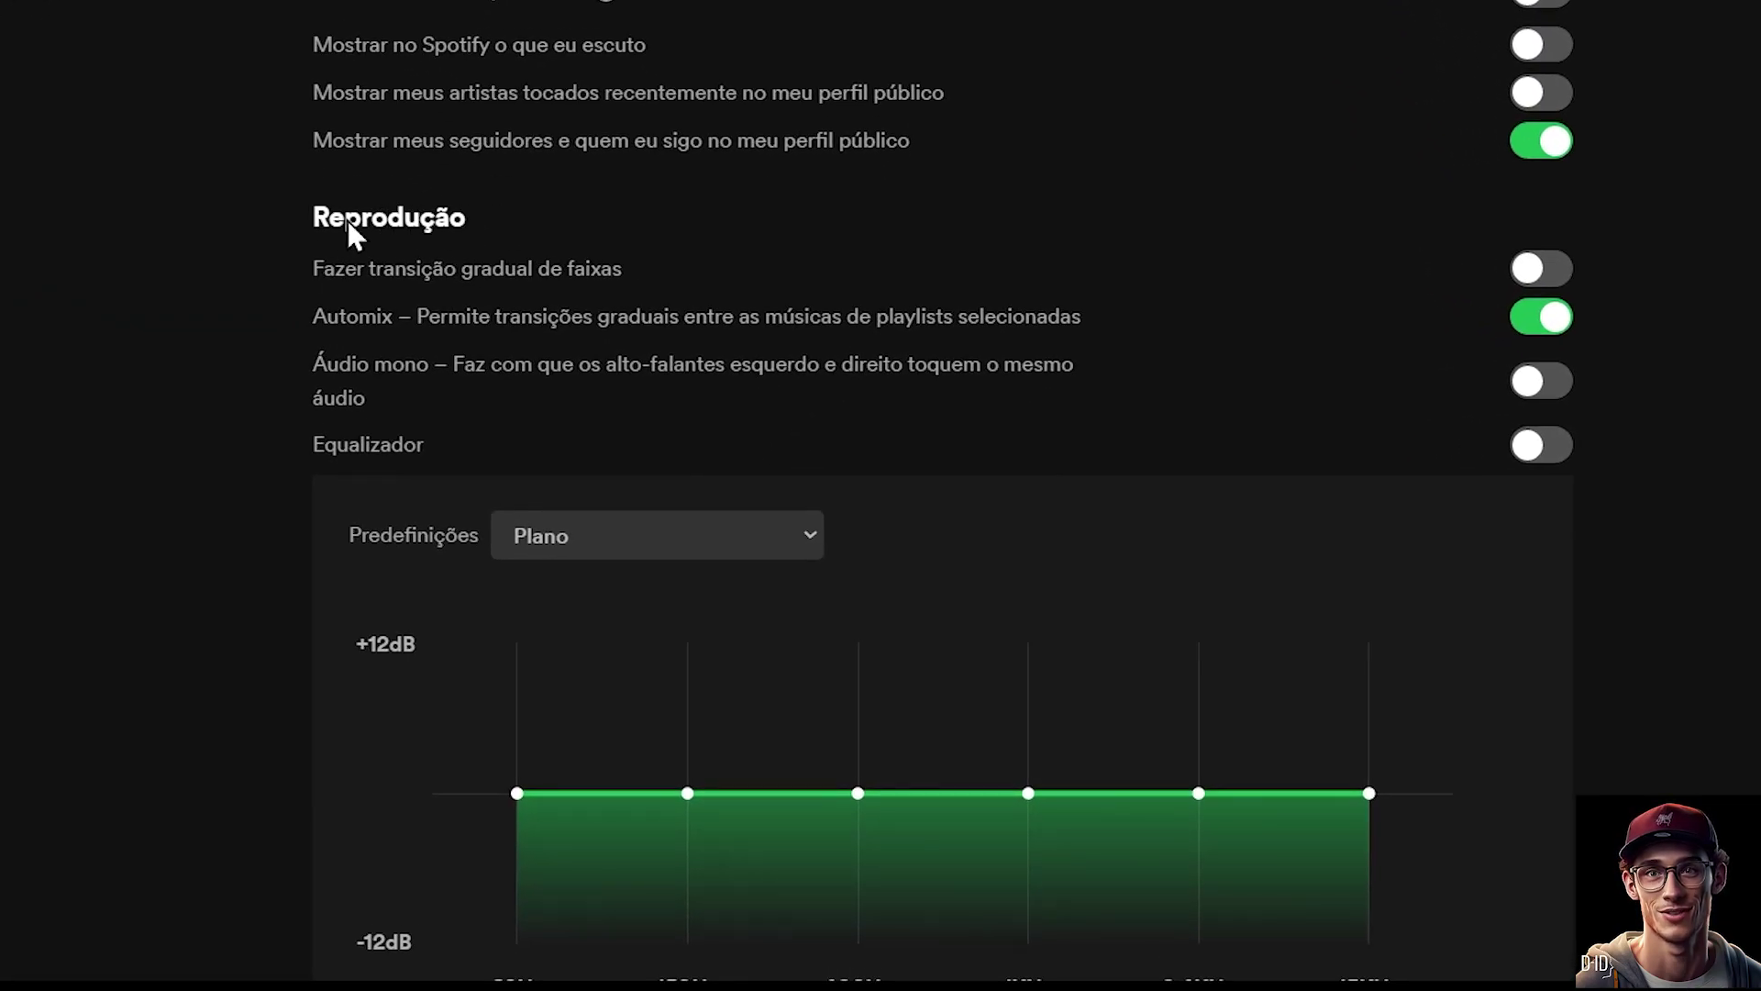
left_click(1537, 271)
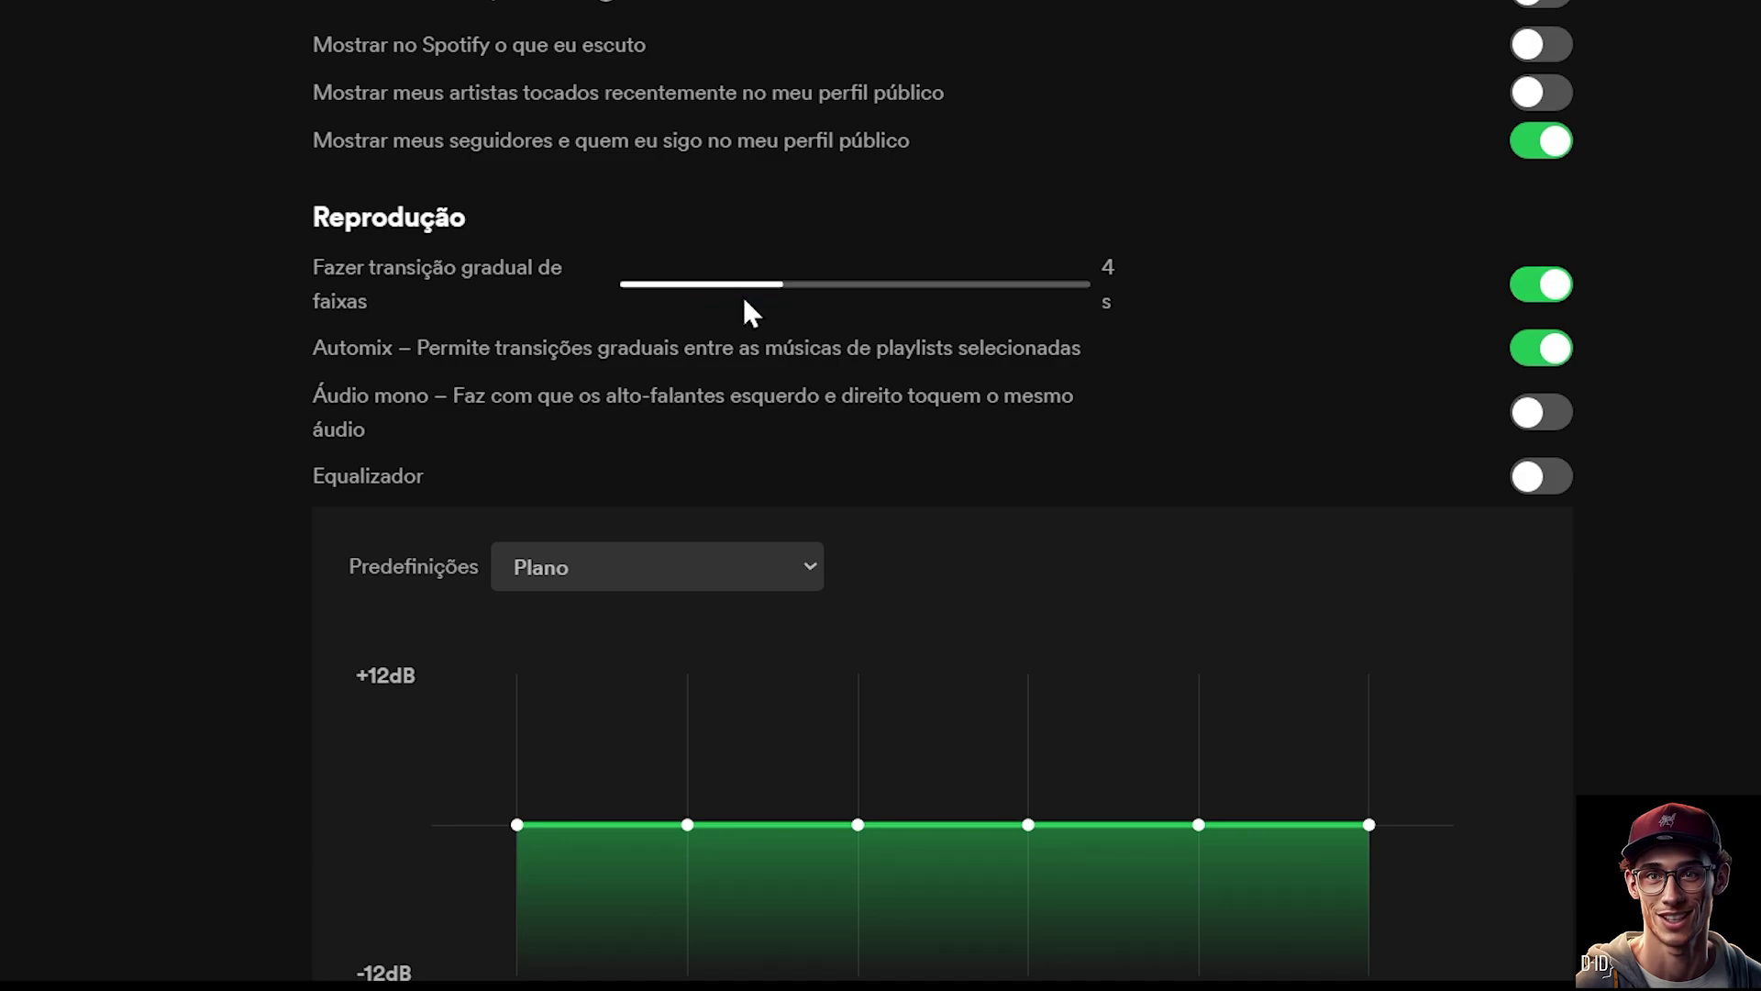
Try a track transition duration of 11 s, and set it back to about 5 s
left_click_drag(699, 285, 1069, 289)
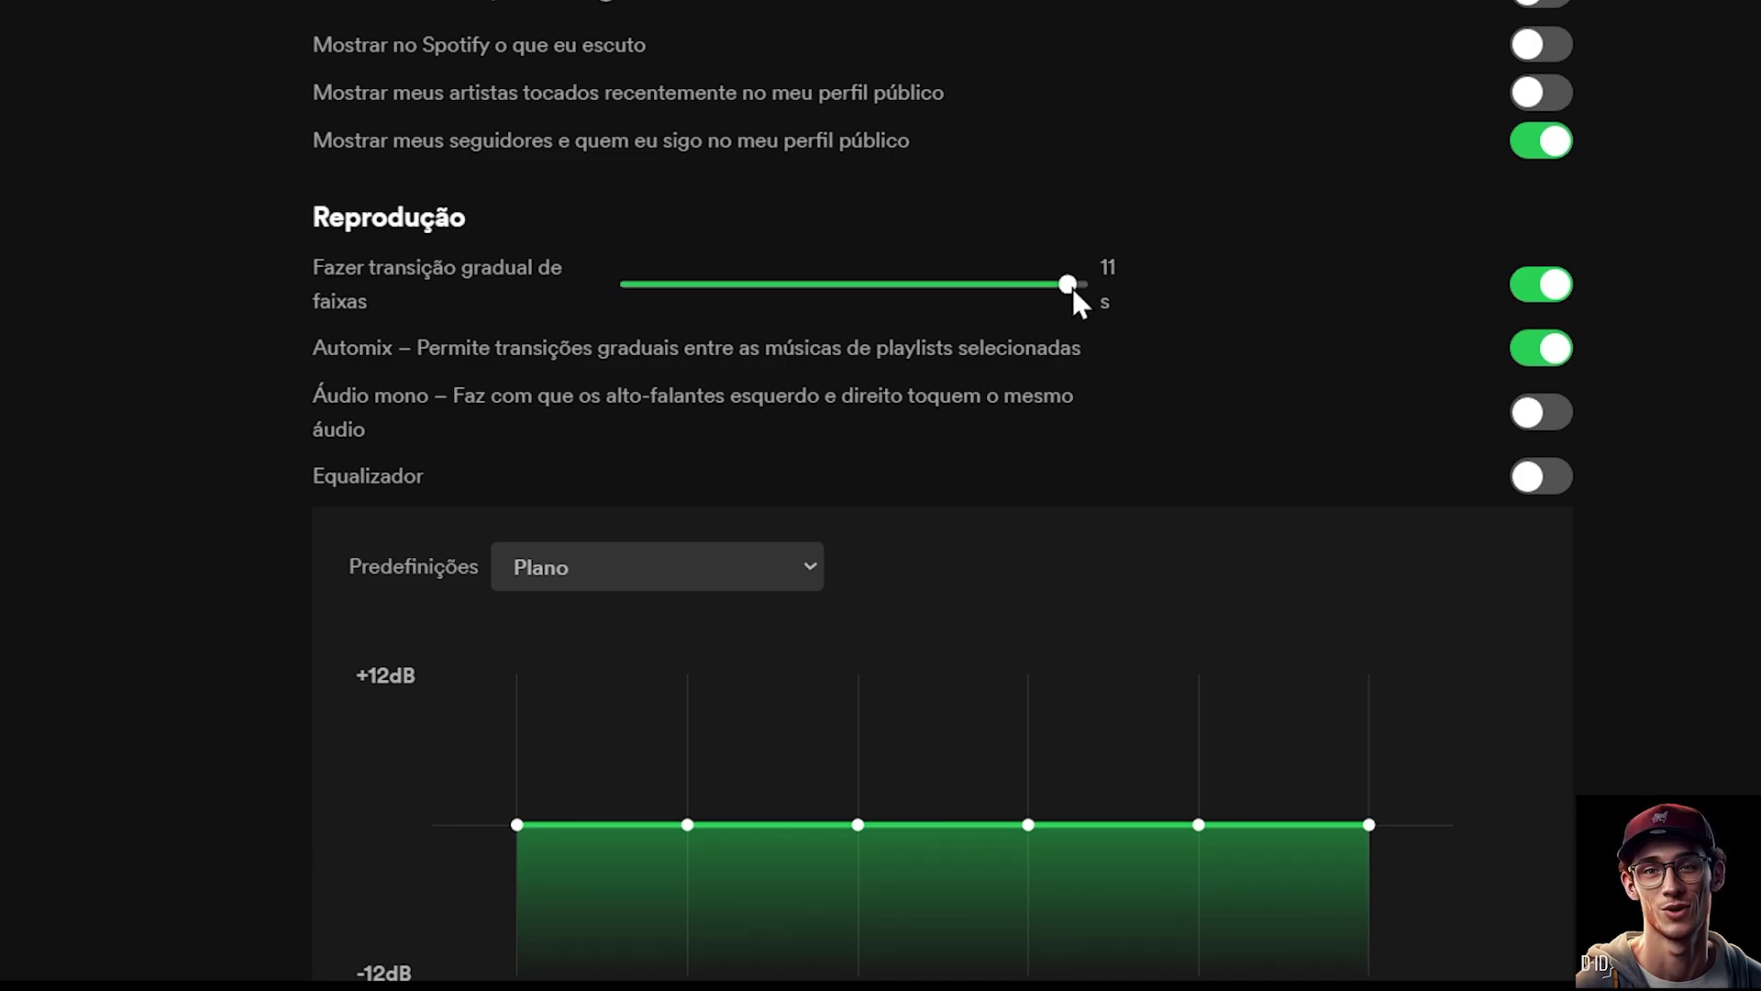
left_click_drag(811, 303, 853, 312)
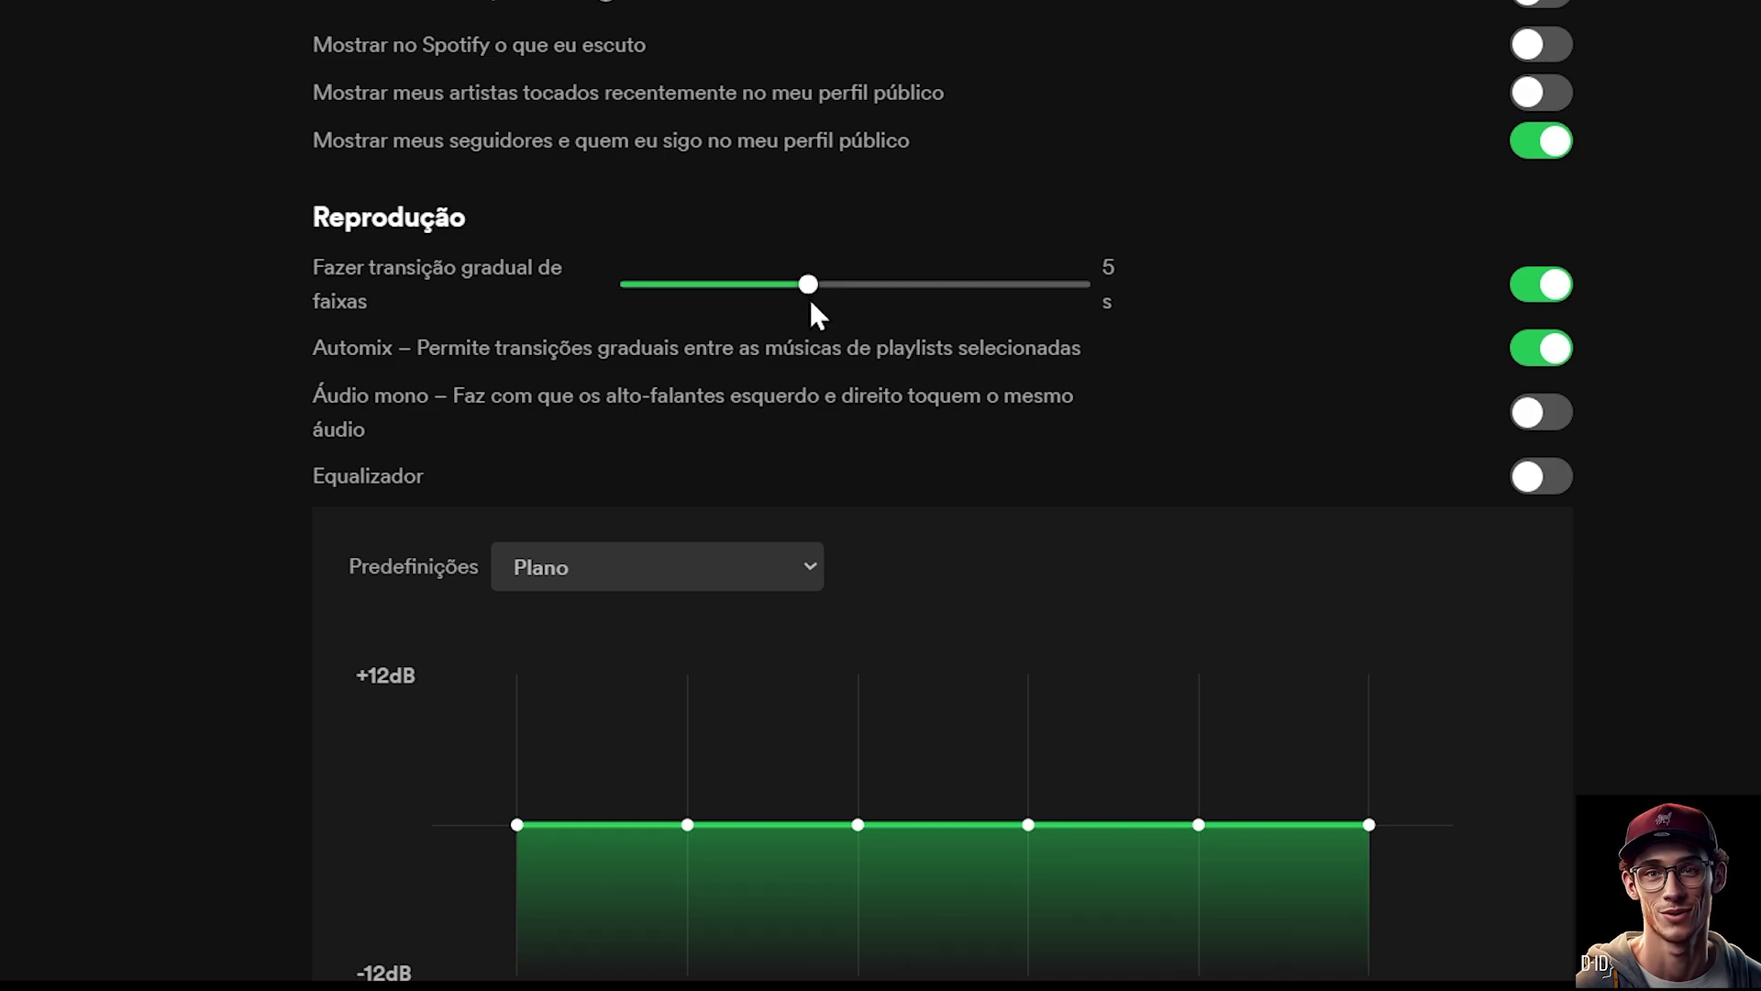
left_click_drag(796, 304, 795, 305)
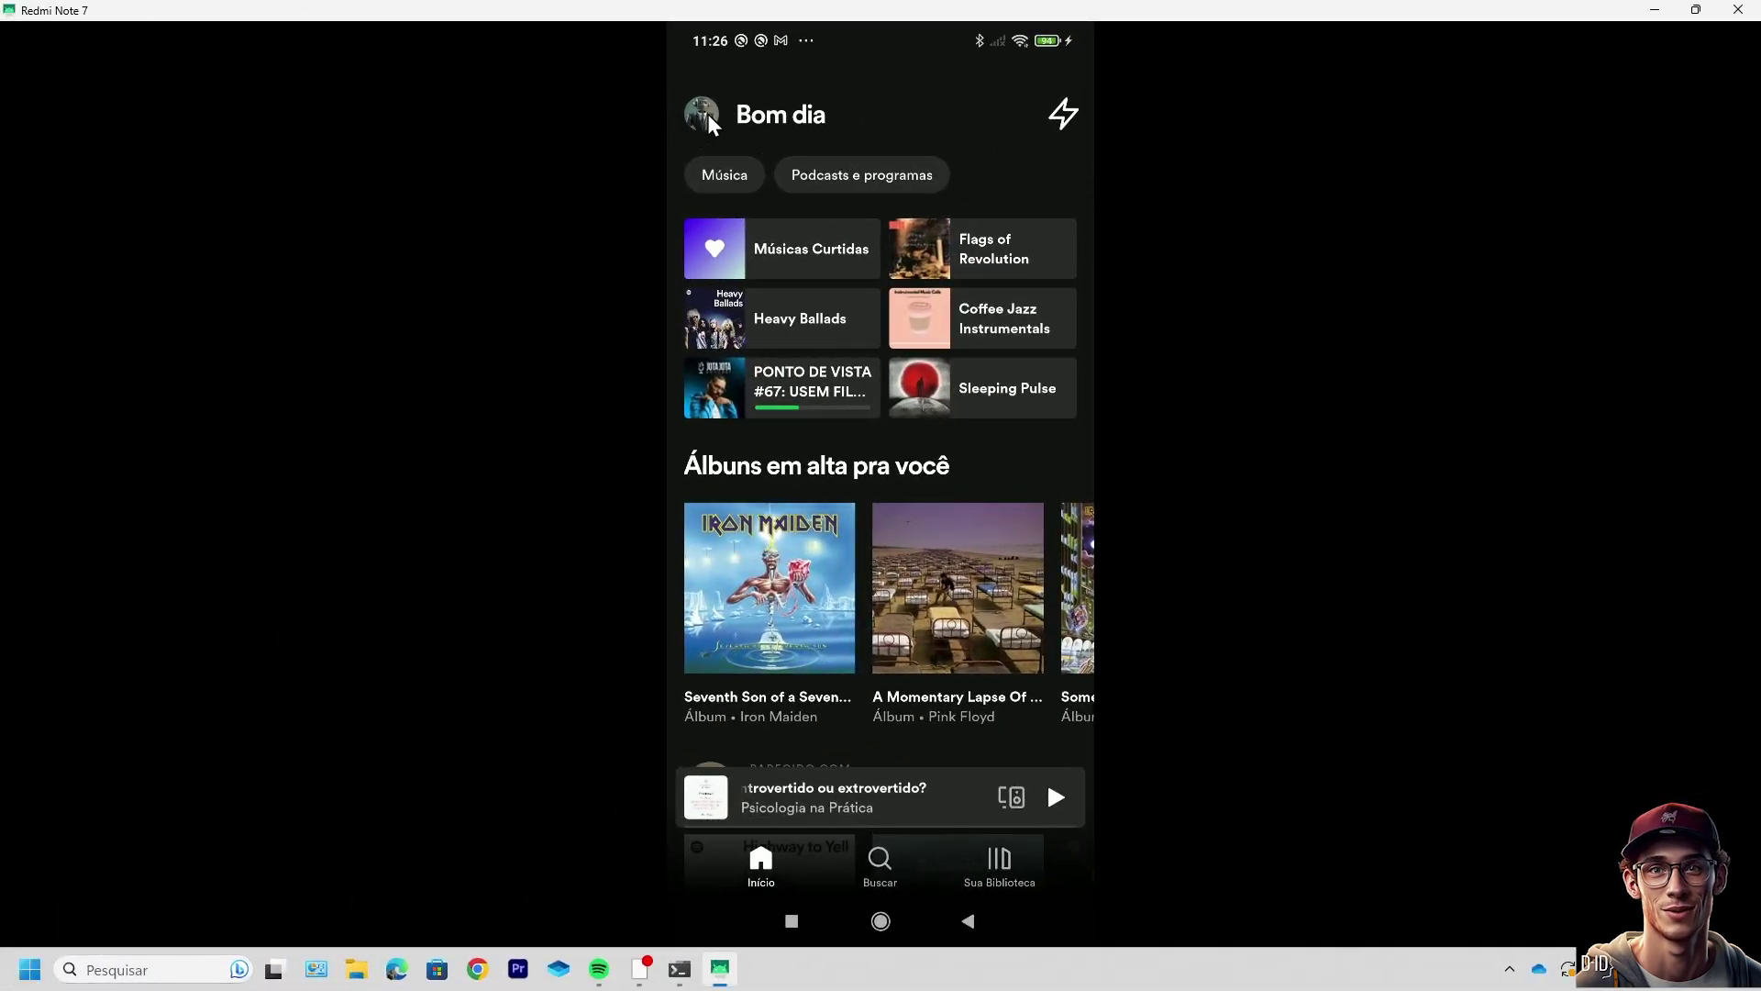
Switch to Spotify on the mirrored phone and turn on Modo offline in its playback settings
left_click(703, 114)
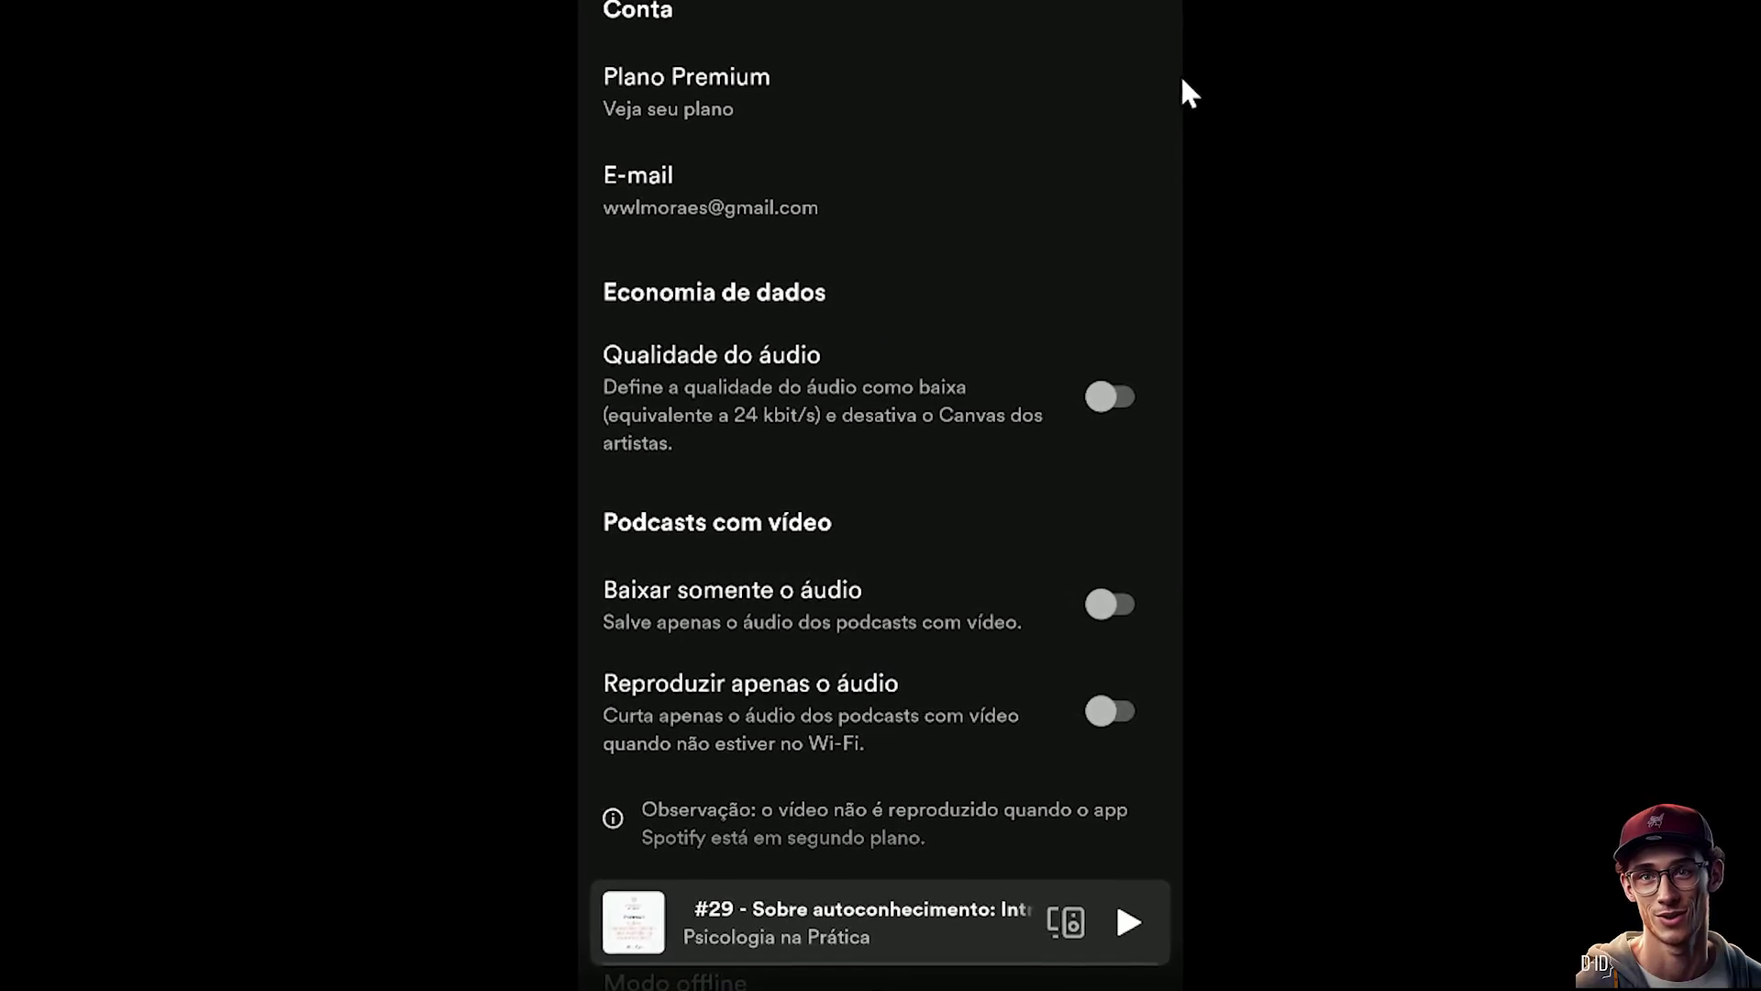
scroll(976, 147, "down", 5)
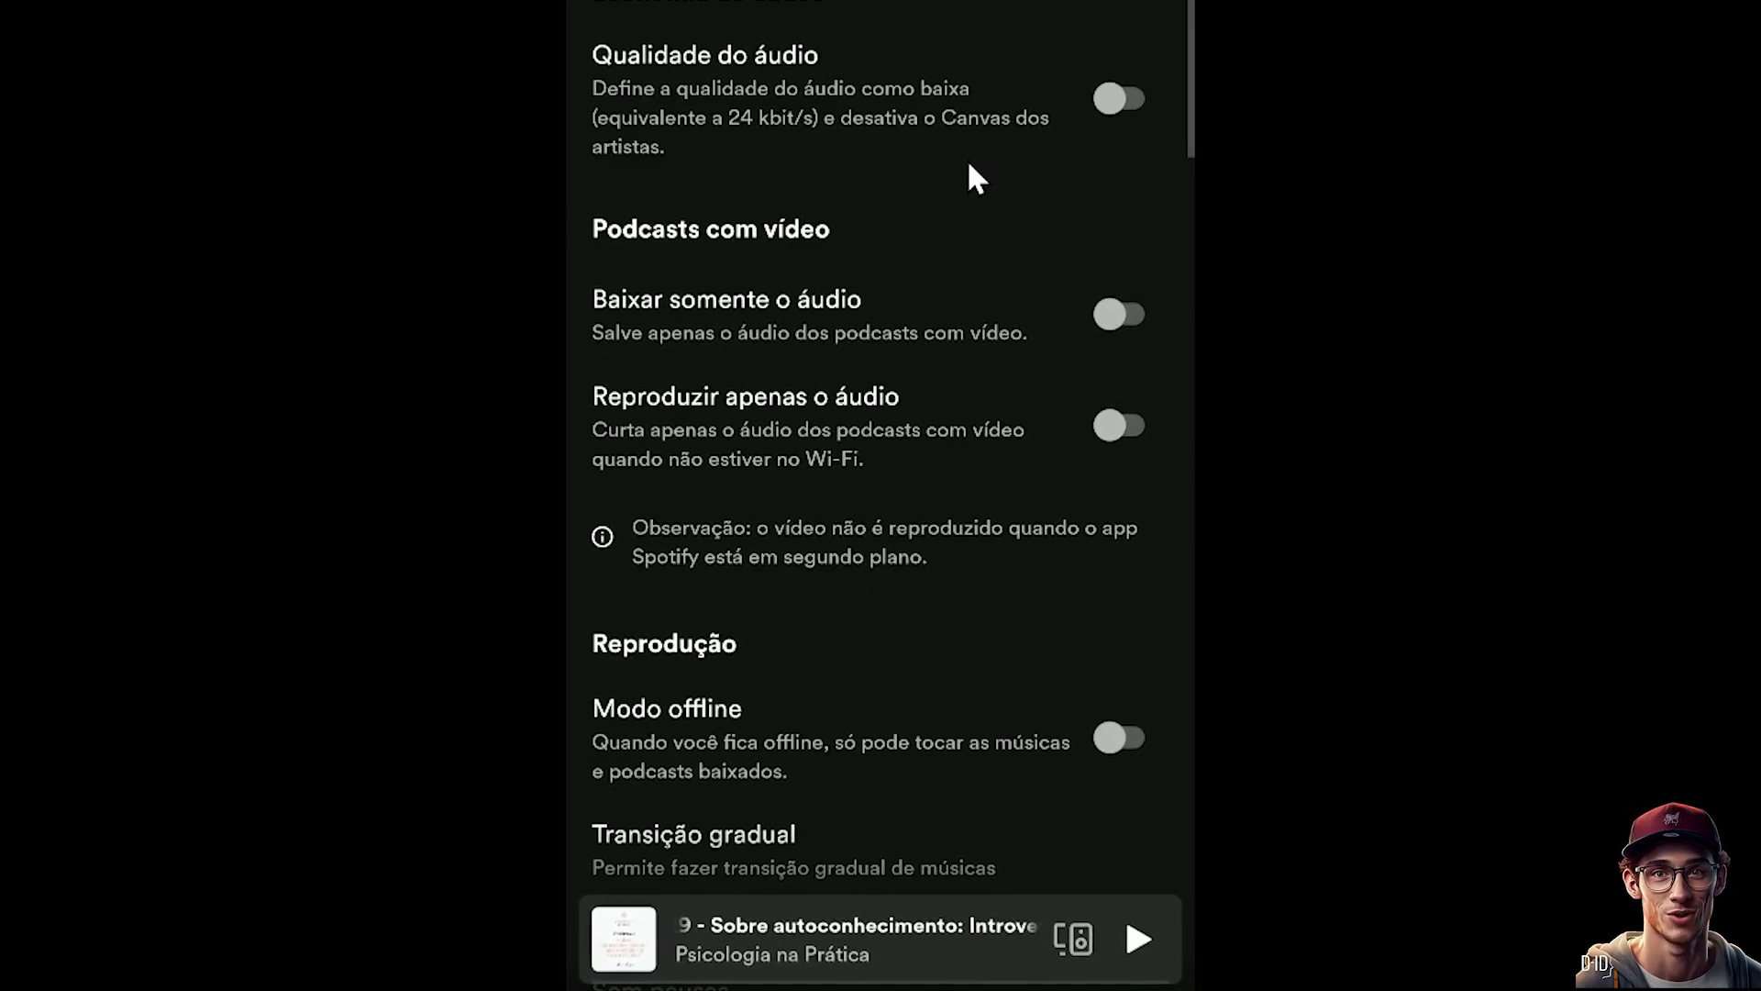
scroll(975, 189, "down", 2)
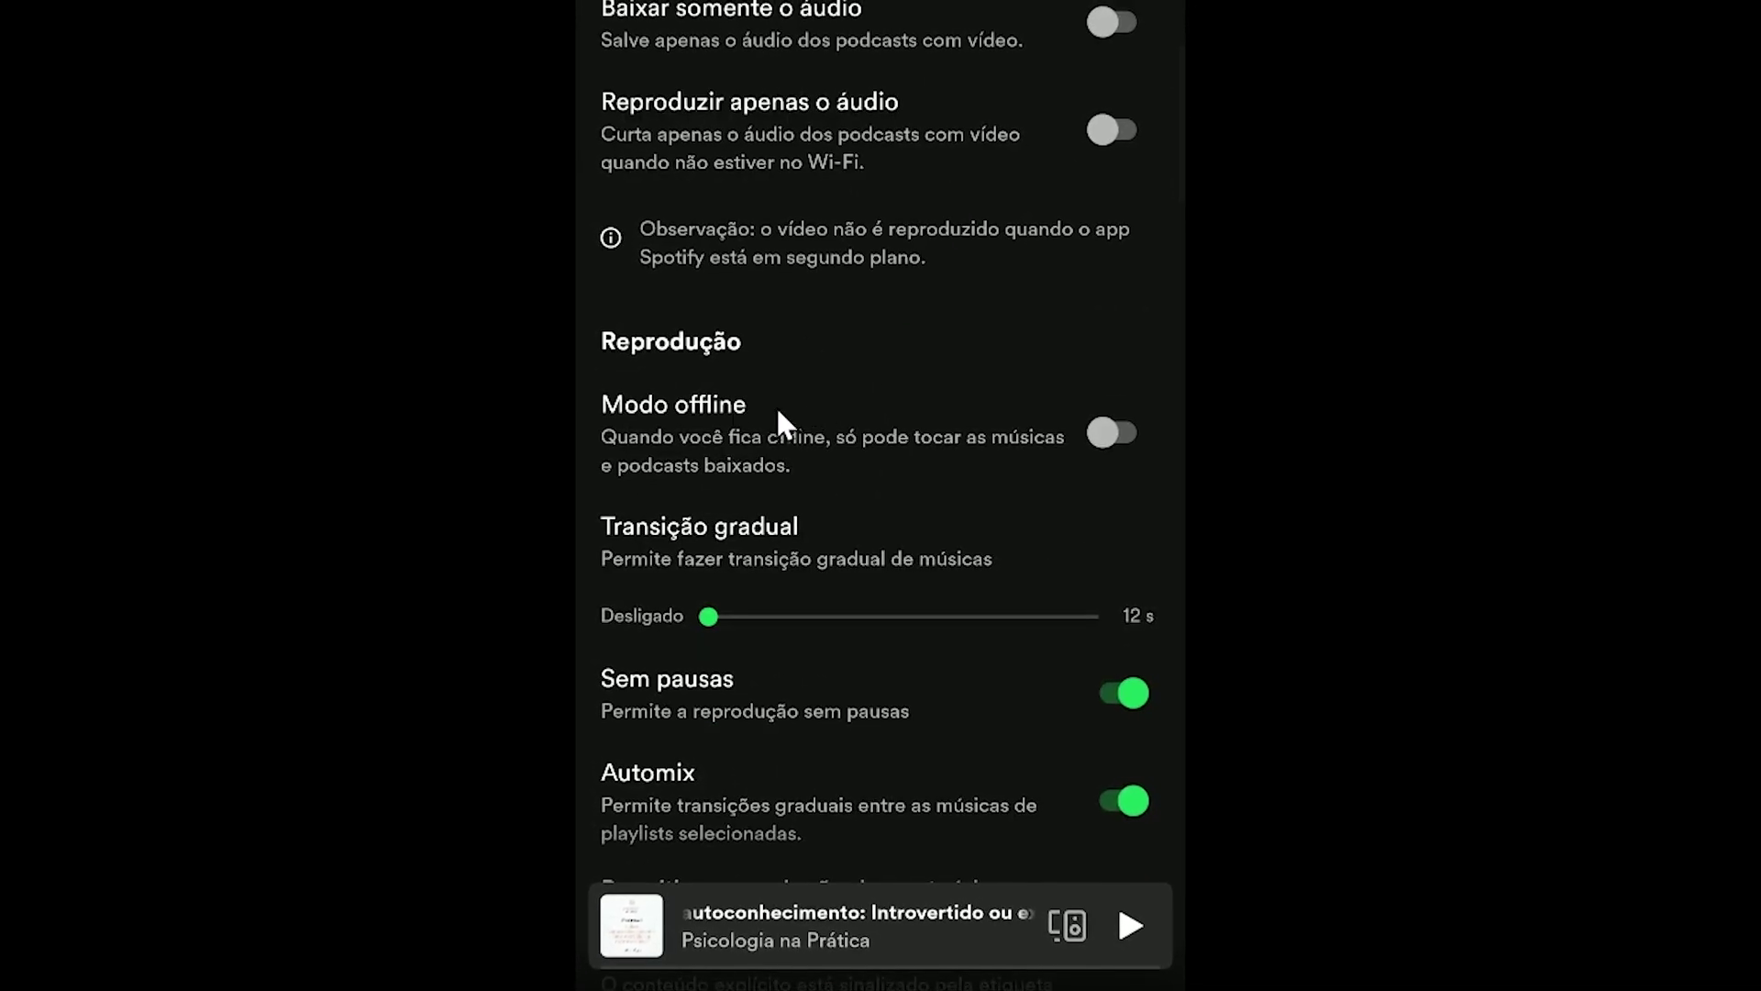
left_click(1101, 434)
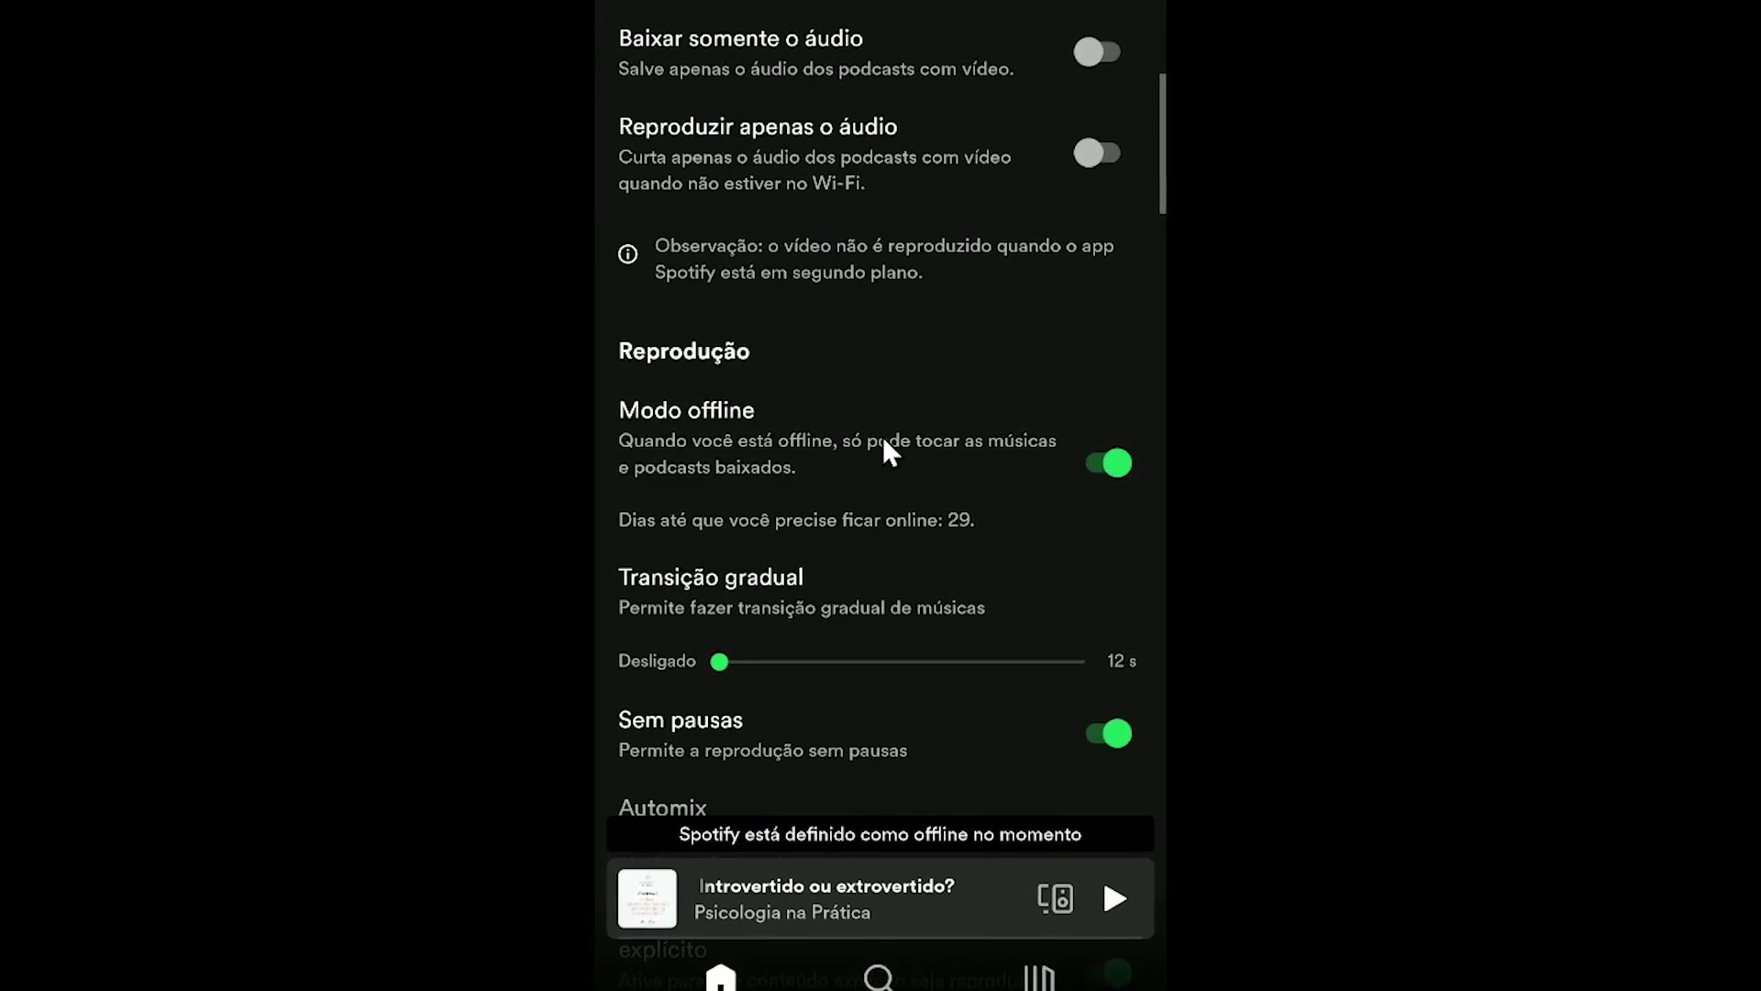
Raise the phone's Transição gradual to 10 s, and reduce it to about a third of its 12 s range
left_click_drag(721, 659, 800, 653)
left_click_drag(983, 652, 1026, 649)
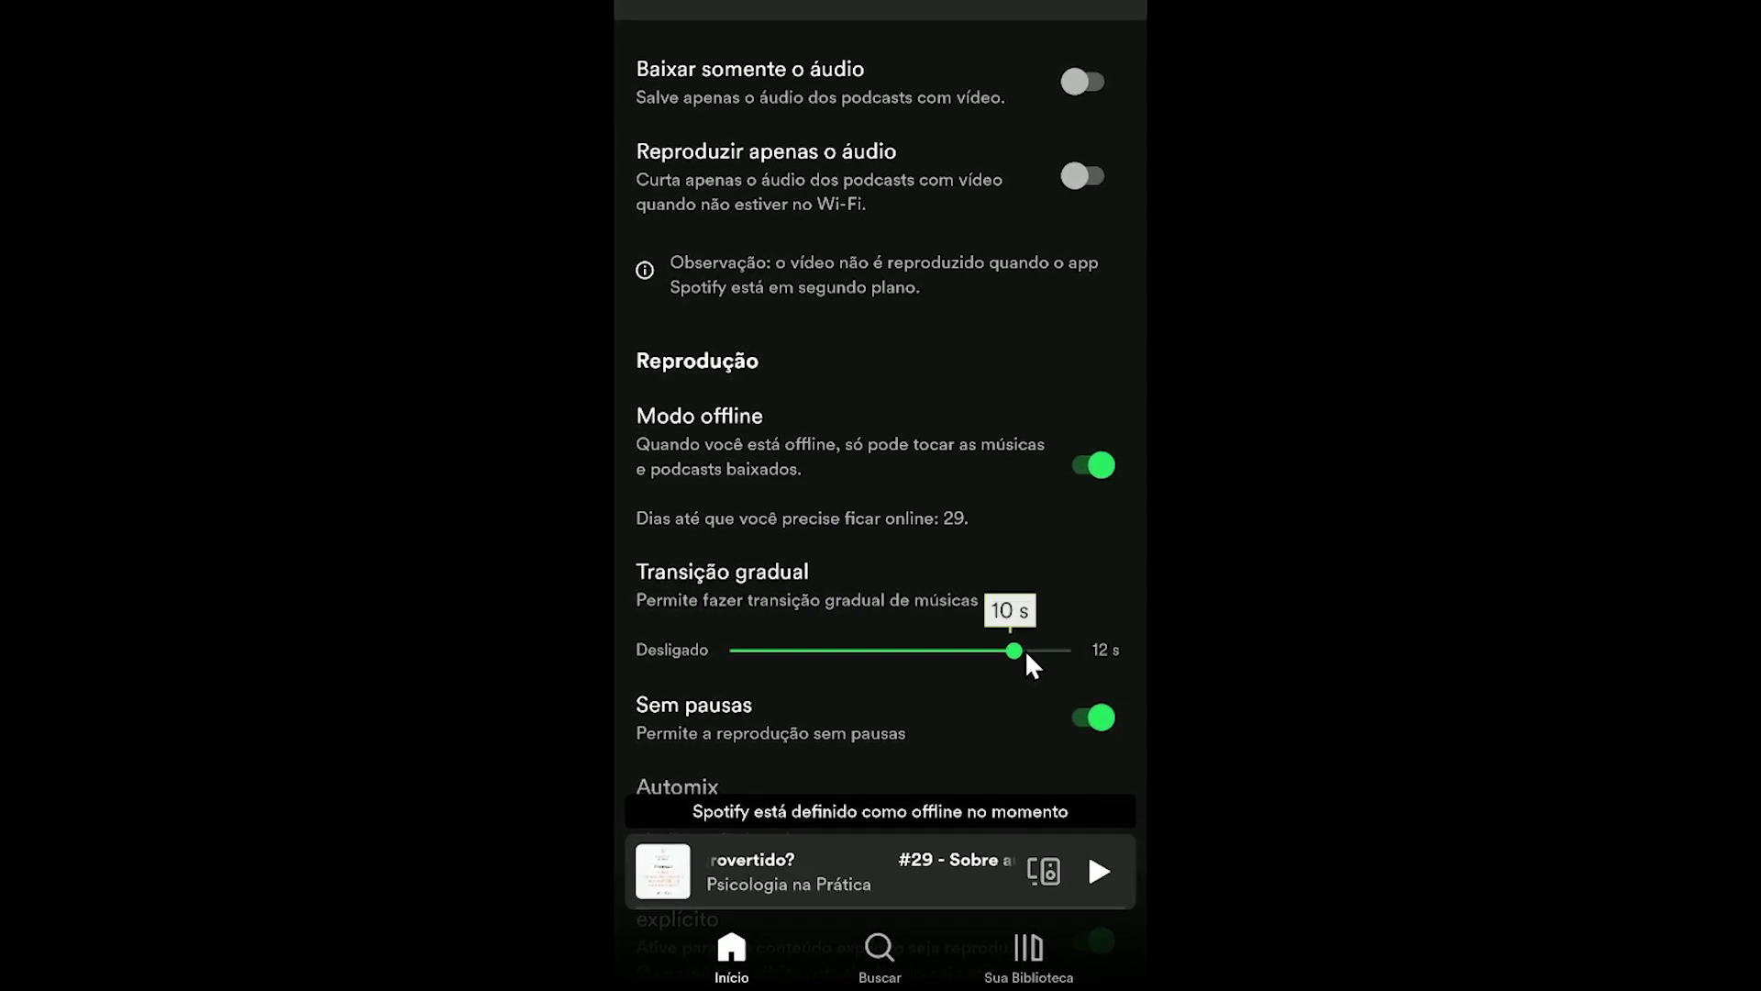
left_click(730, 655)
left_click_drag(889, 657, 834, 654)
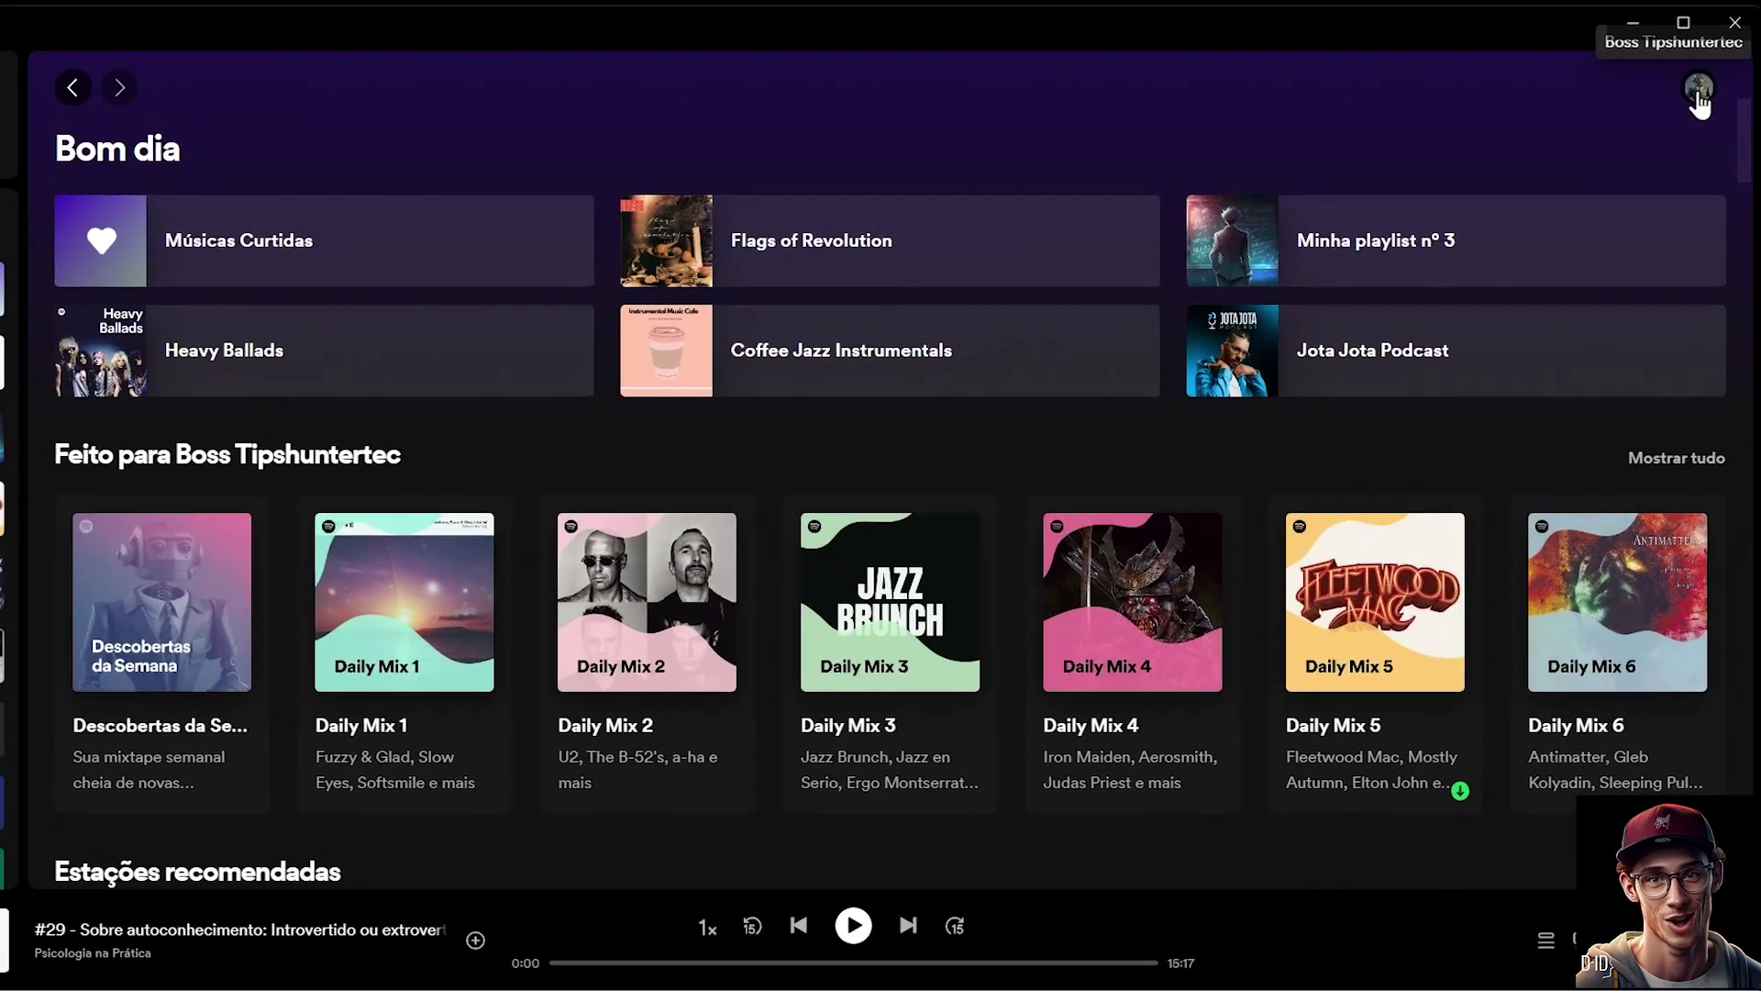
Switch to the desktop Spotify and start a private session (Sessão particular) from the profile options
left_click(1697, 92)
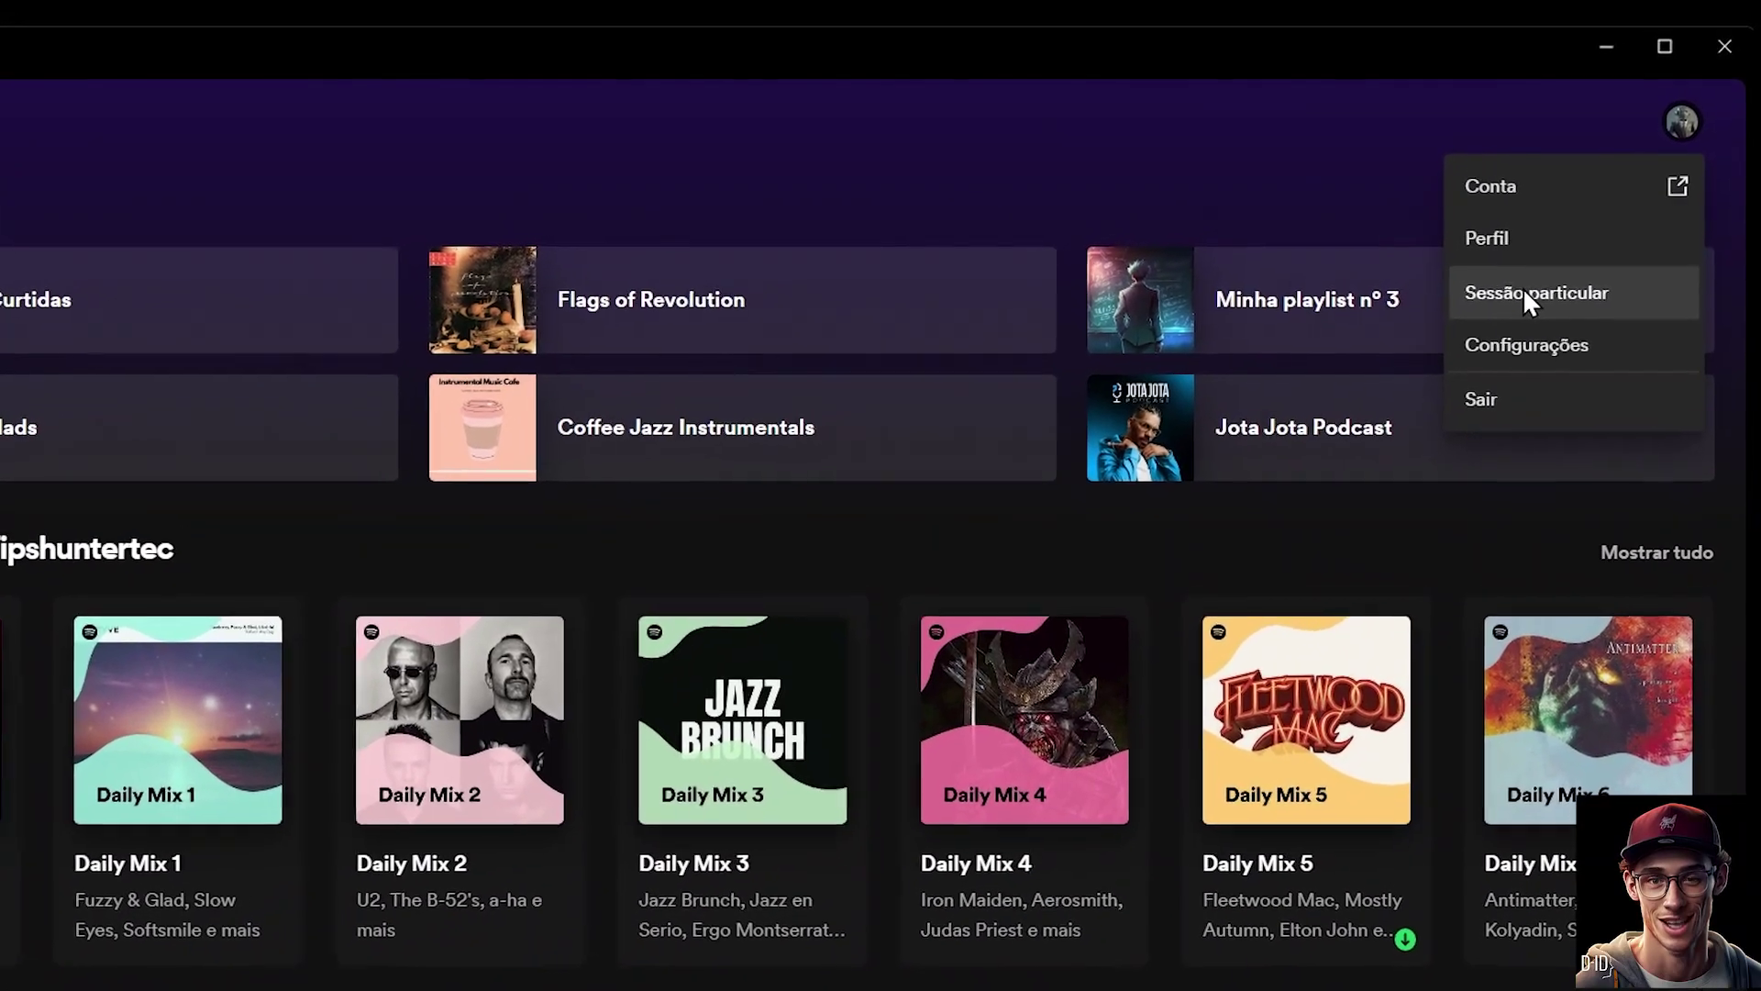
left_click(1549, 274)
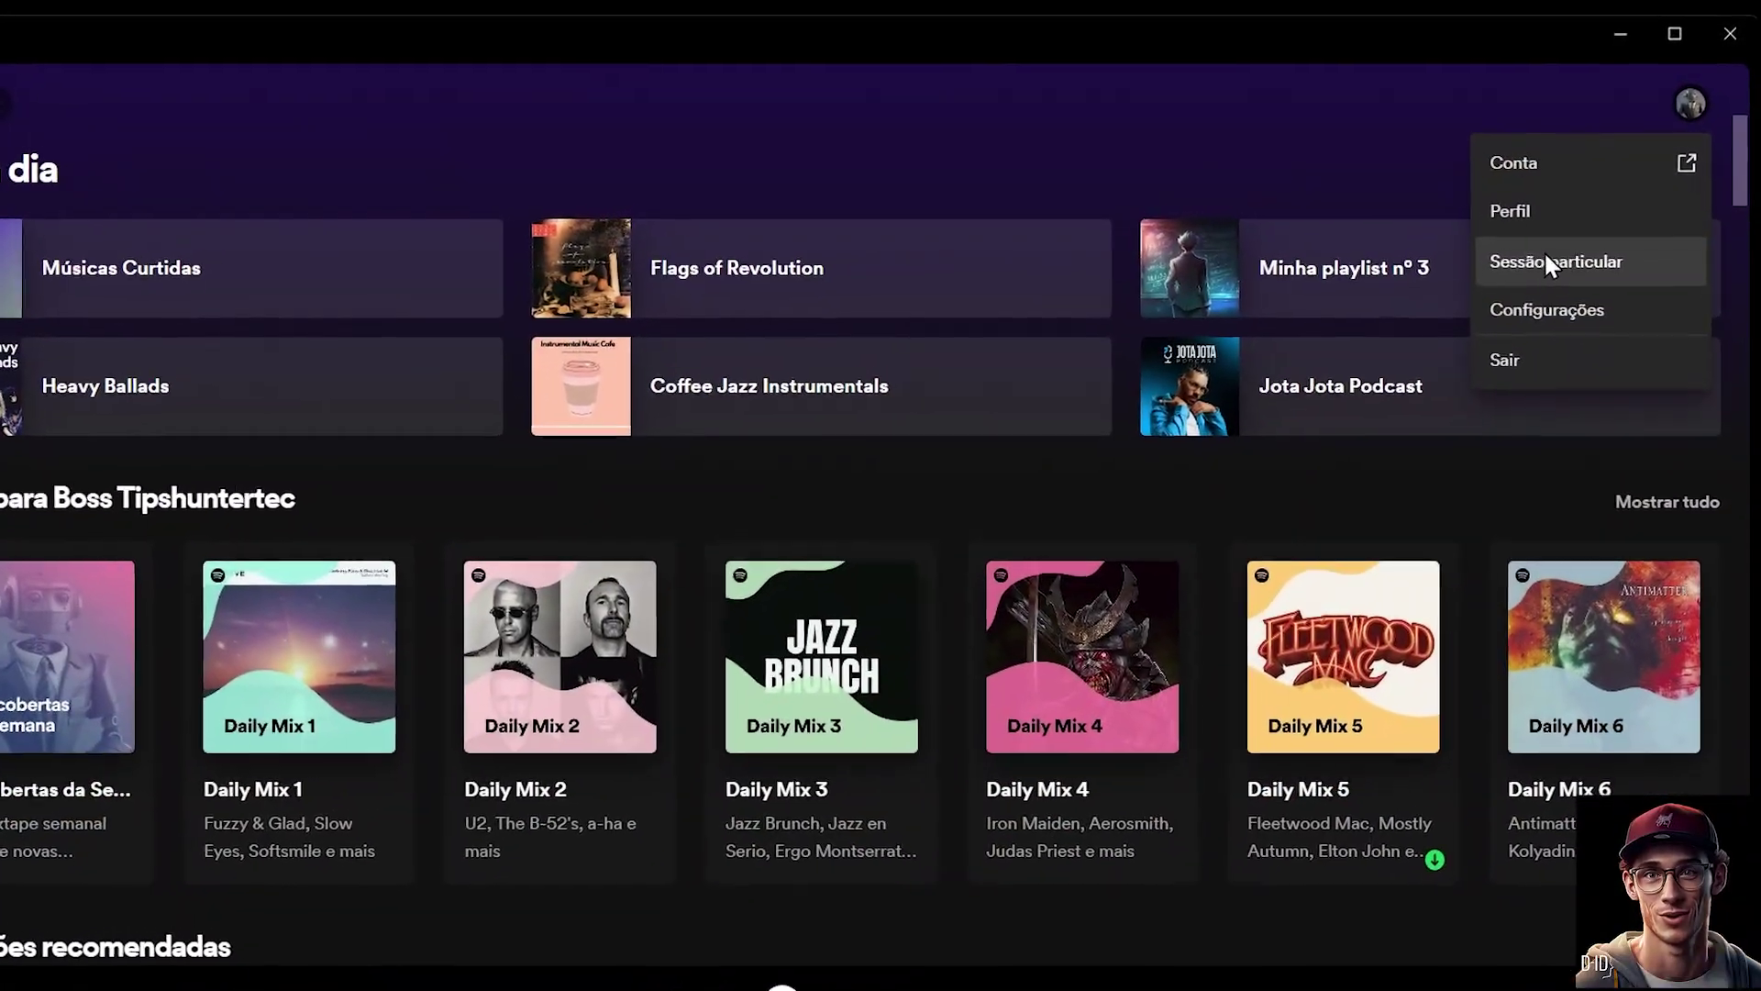
left_click(1545, 261)
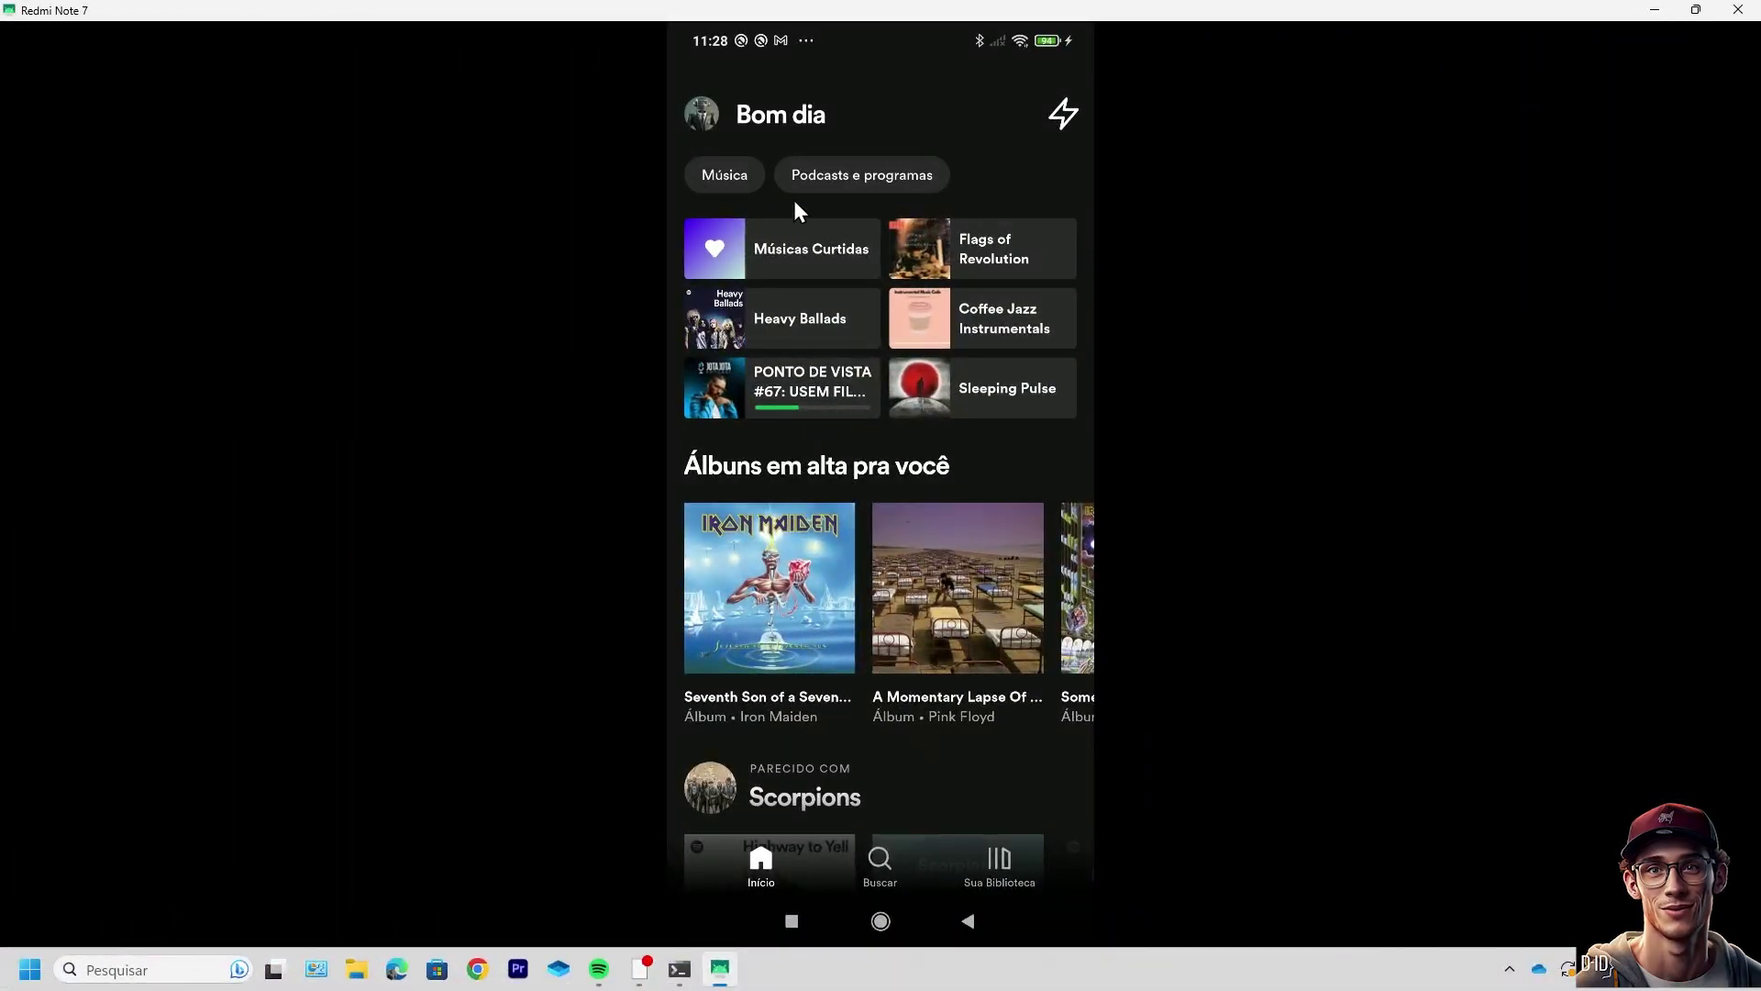
Switch to the phone's Spotify and turn on Sessão particular under Redes sociais in the settings
left_click(703, 113)
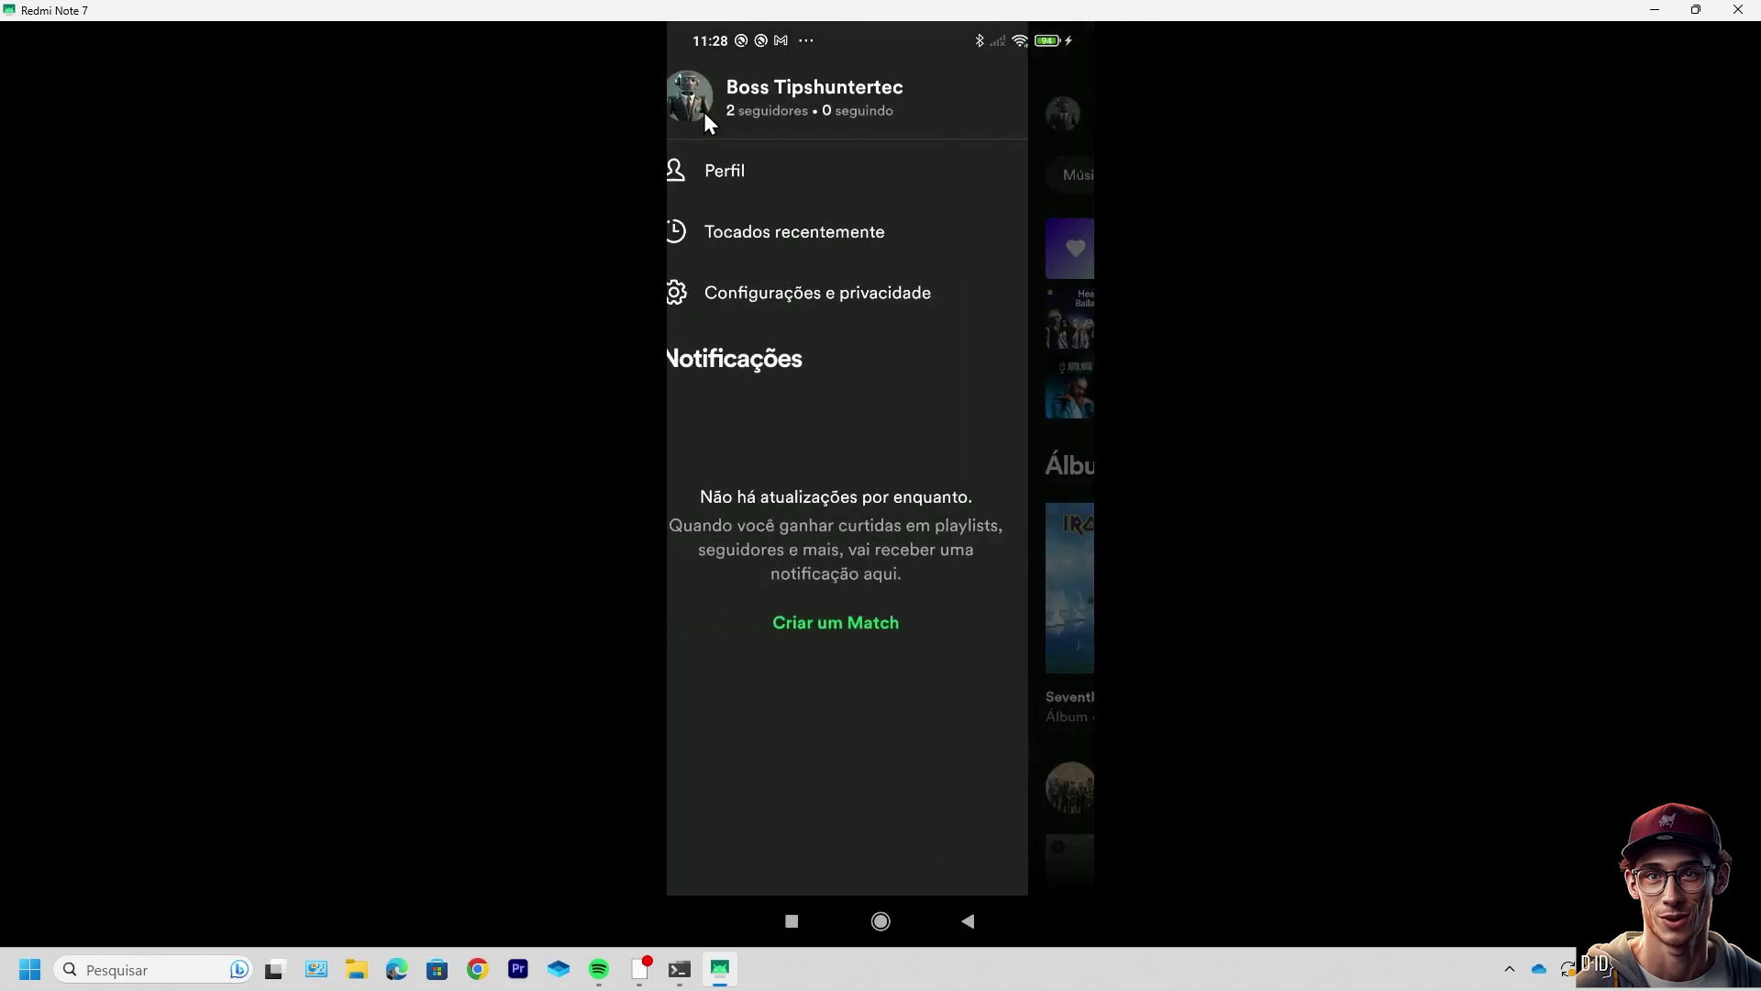
left_click(818, 293)
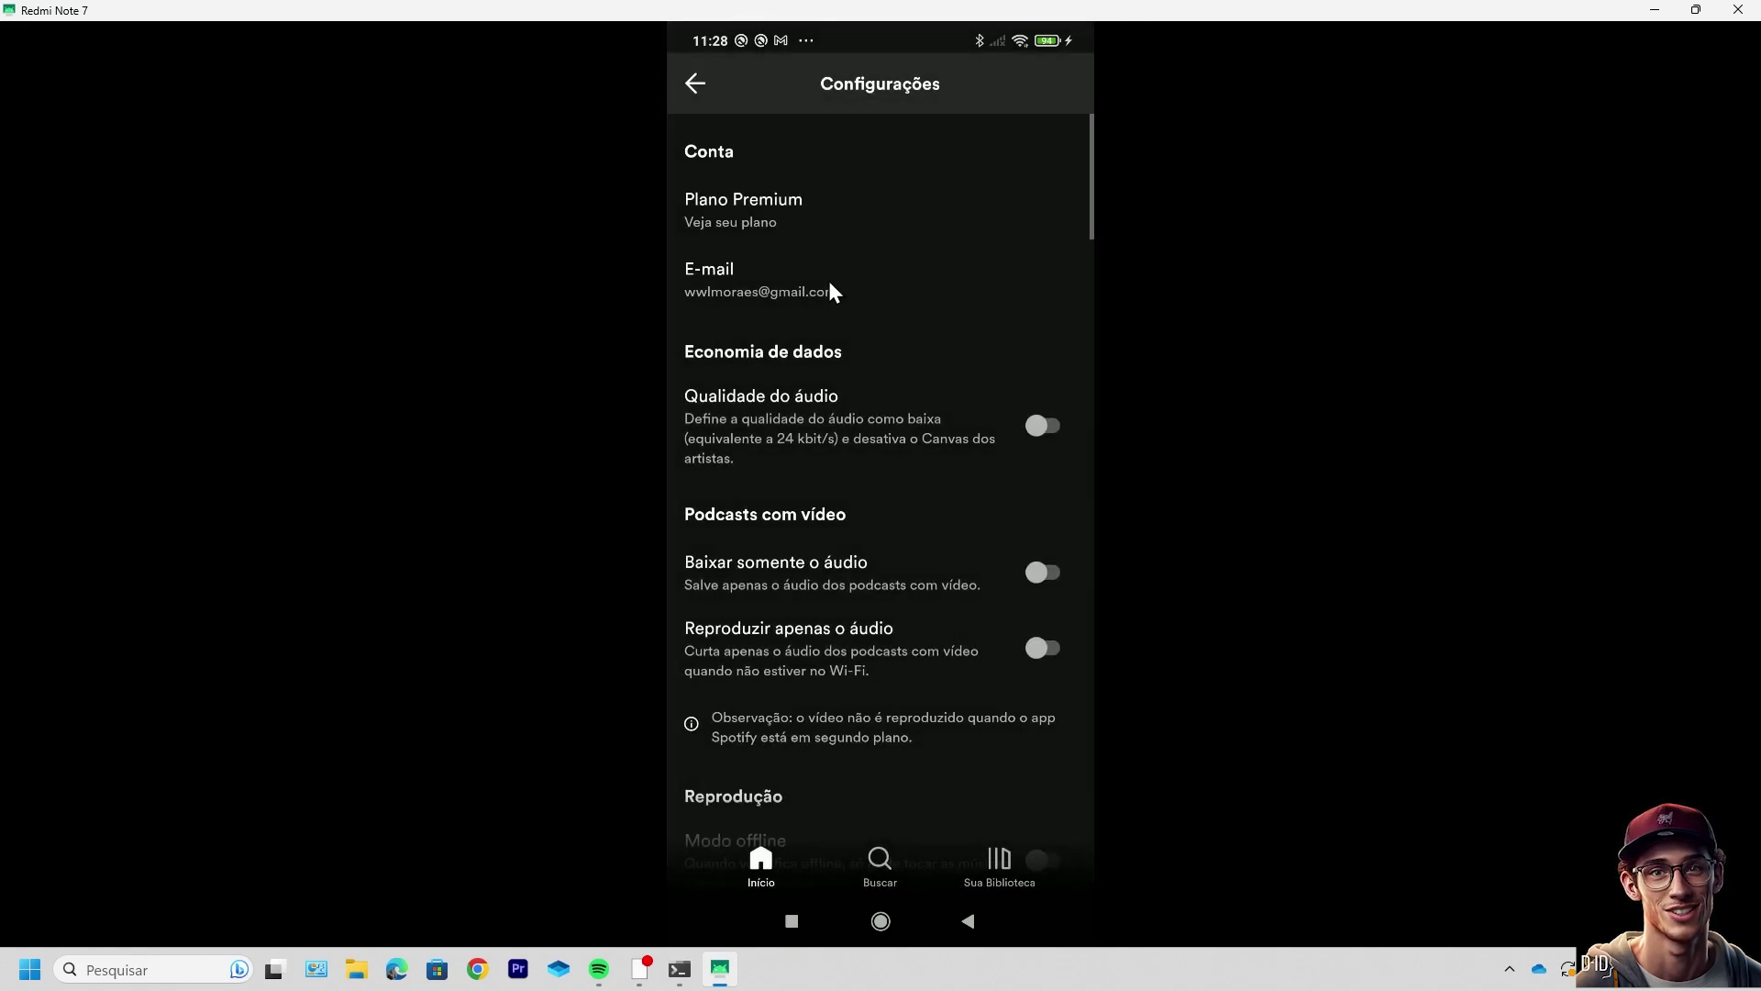
scroll(857, 391, "down", 10)
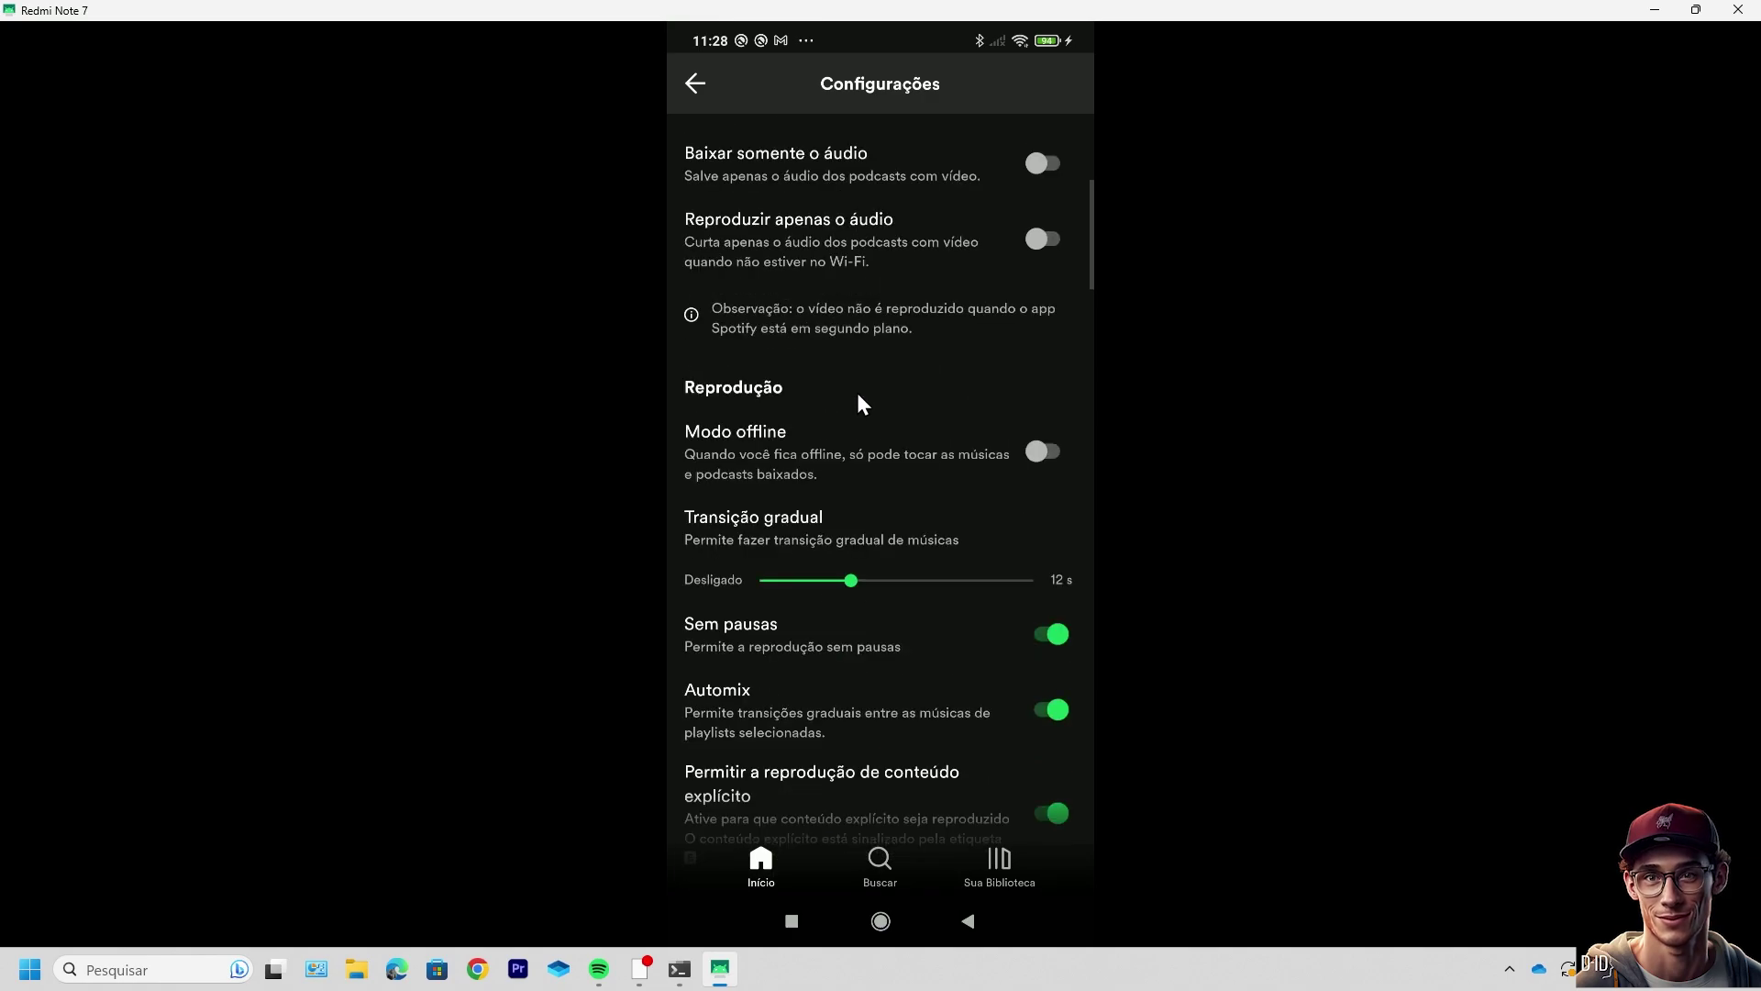
scroll(857, 394, "down", 2)
scroll(878, 443, "down", 5)
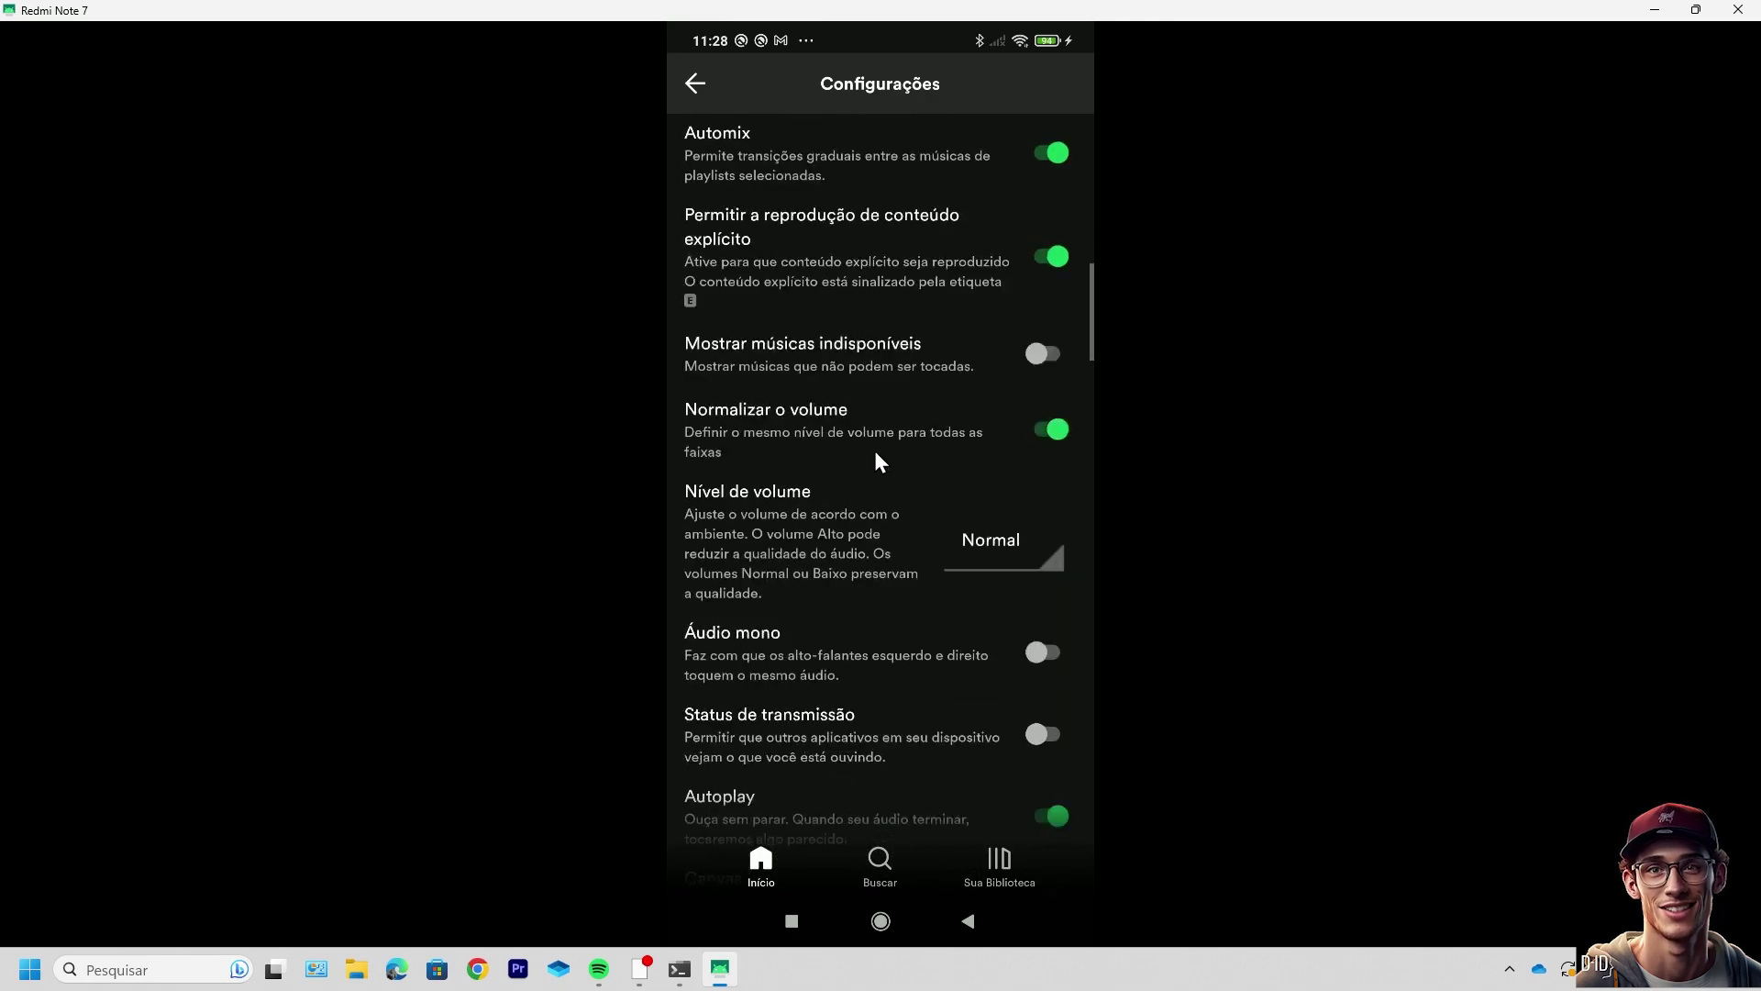
scroll(873, 452, "down", 6)
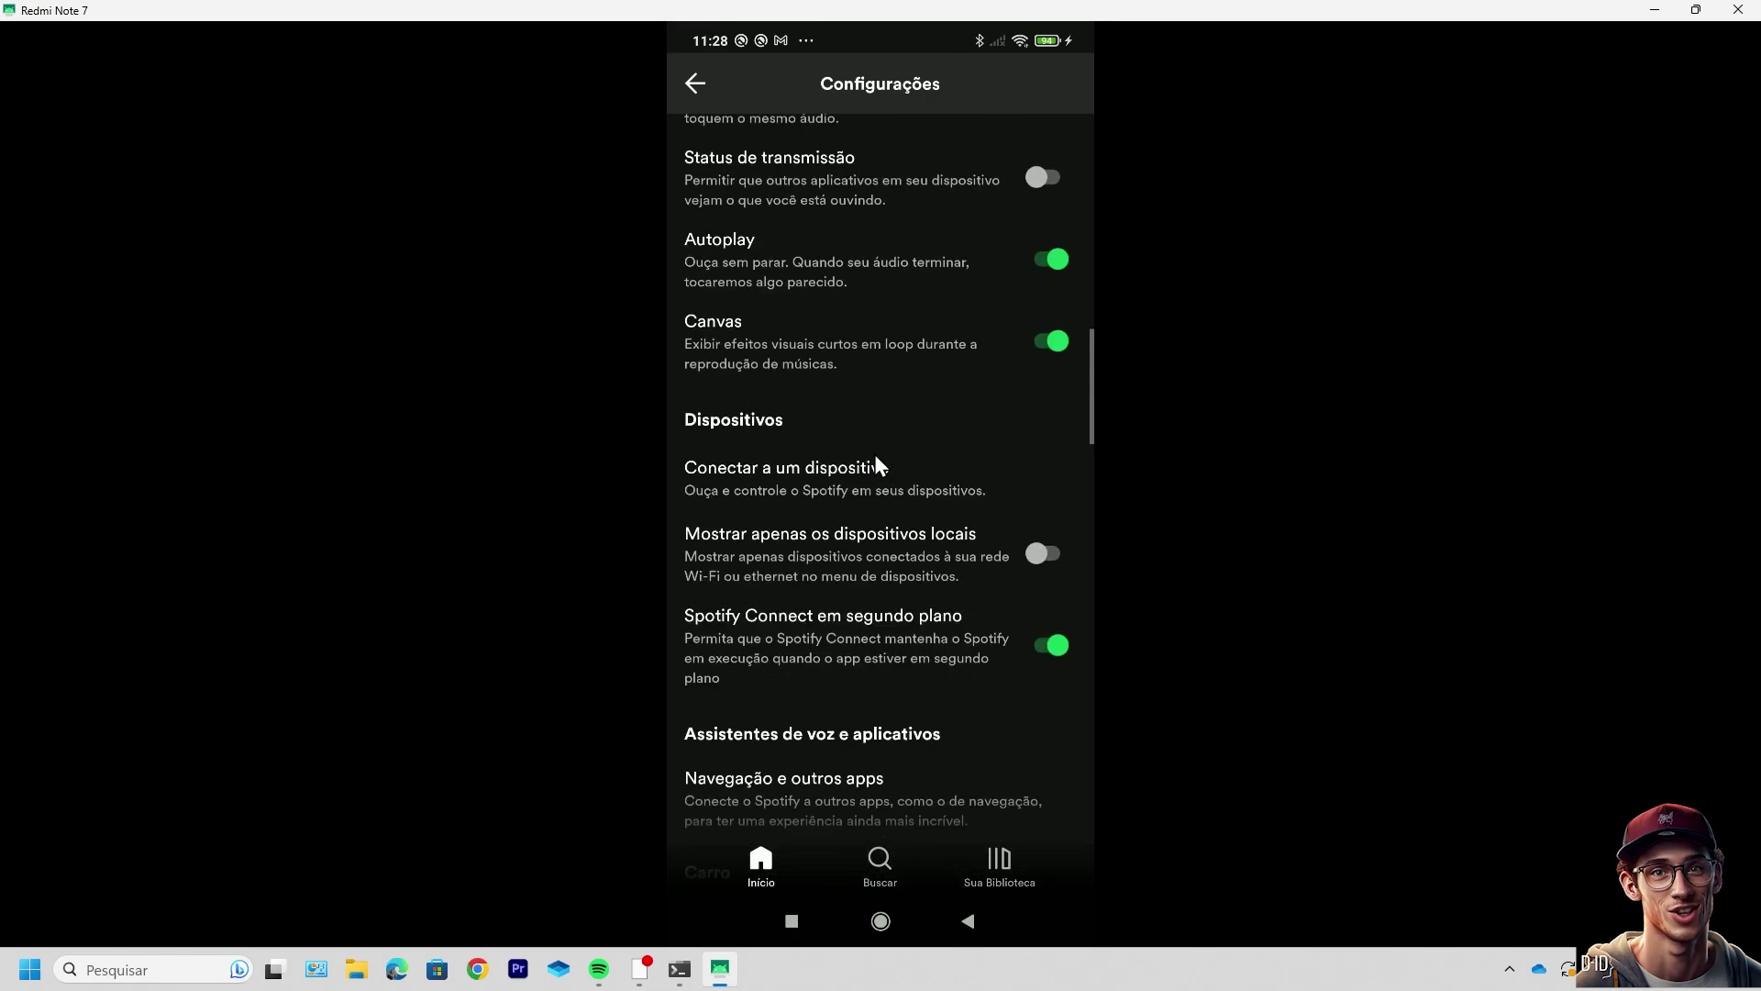
scroll(874, 459, "down", 3)
scroll(871, 457, "down", 4)
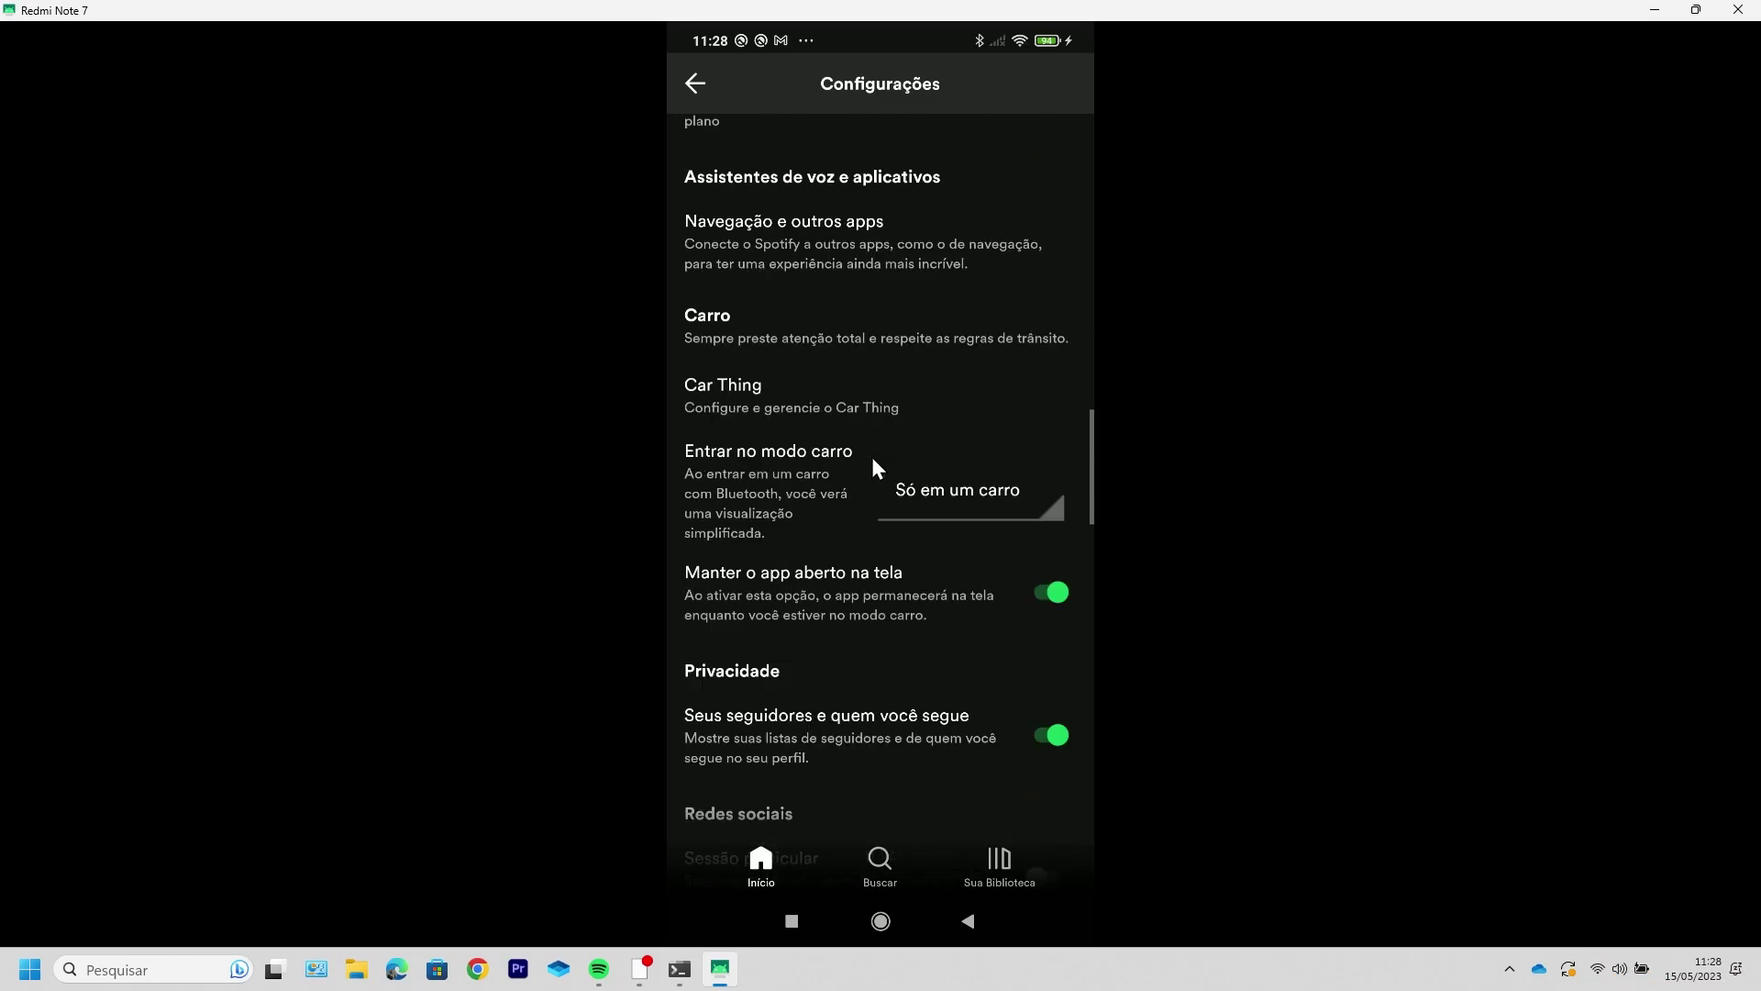
scroll(873, 455, "down", 3)
scroll(733, 558, "down", 2)
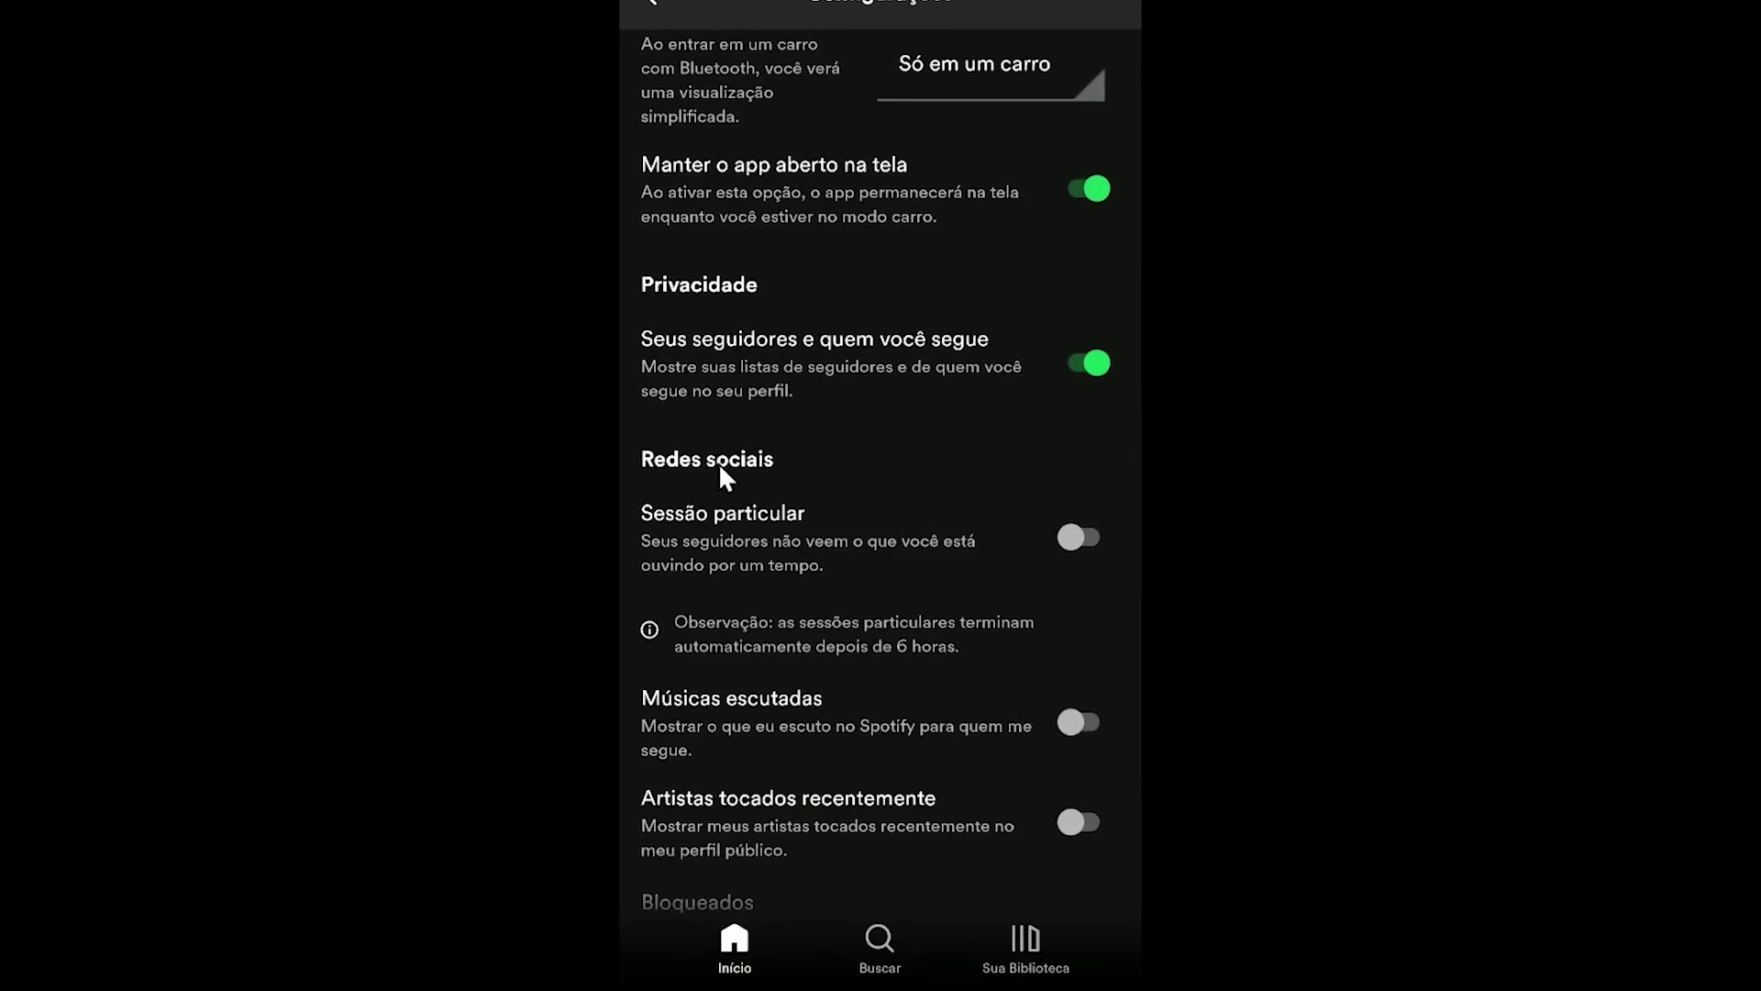
left_click(1087, 541)
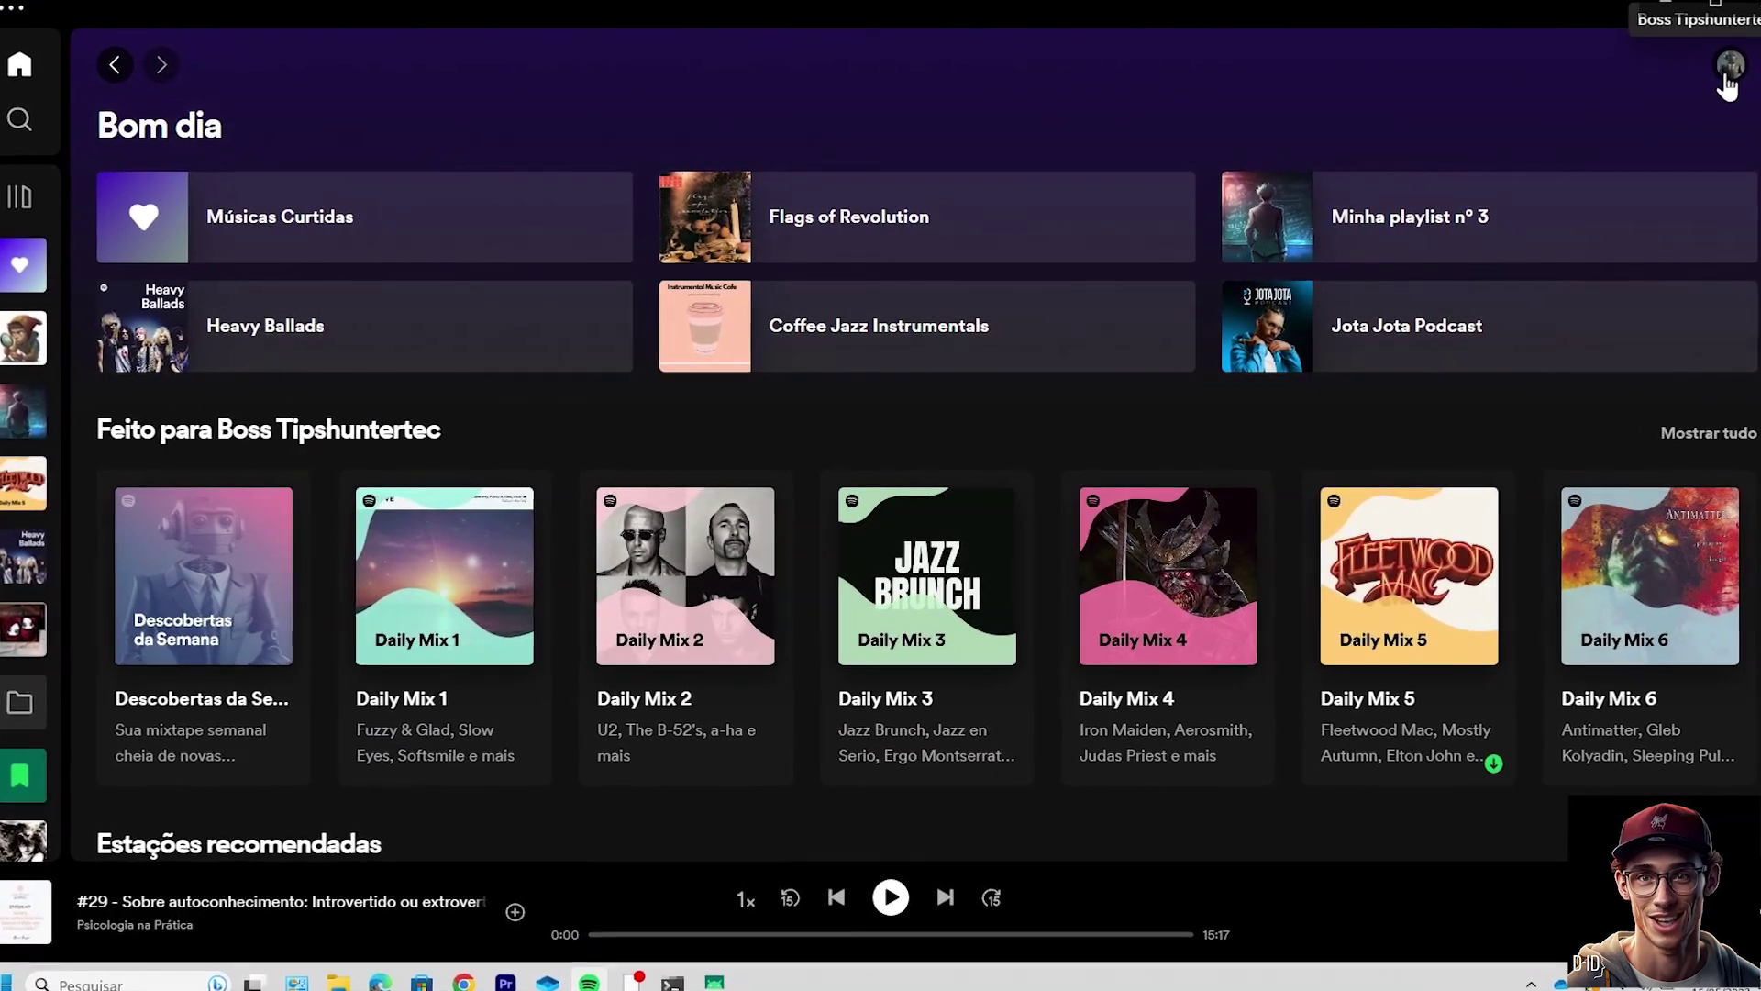
Switch to the desktop Spotify and turn on Mostrar arquivos locais under Biblioteca in the settings
left_click(1728, 66)
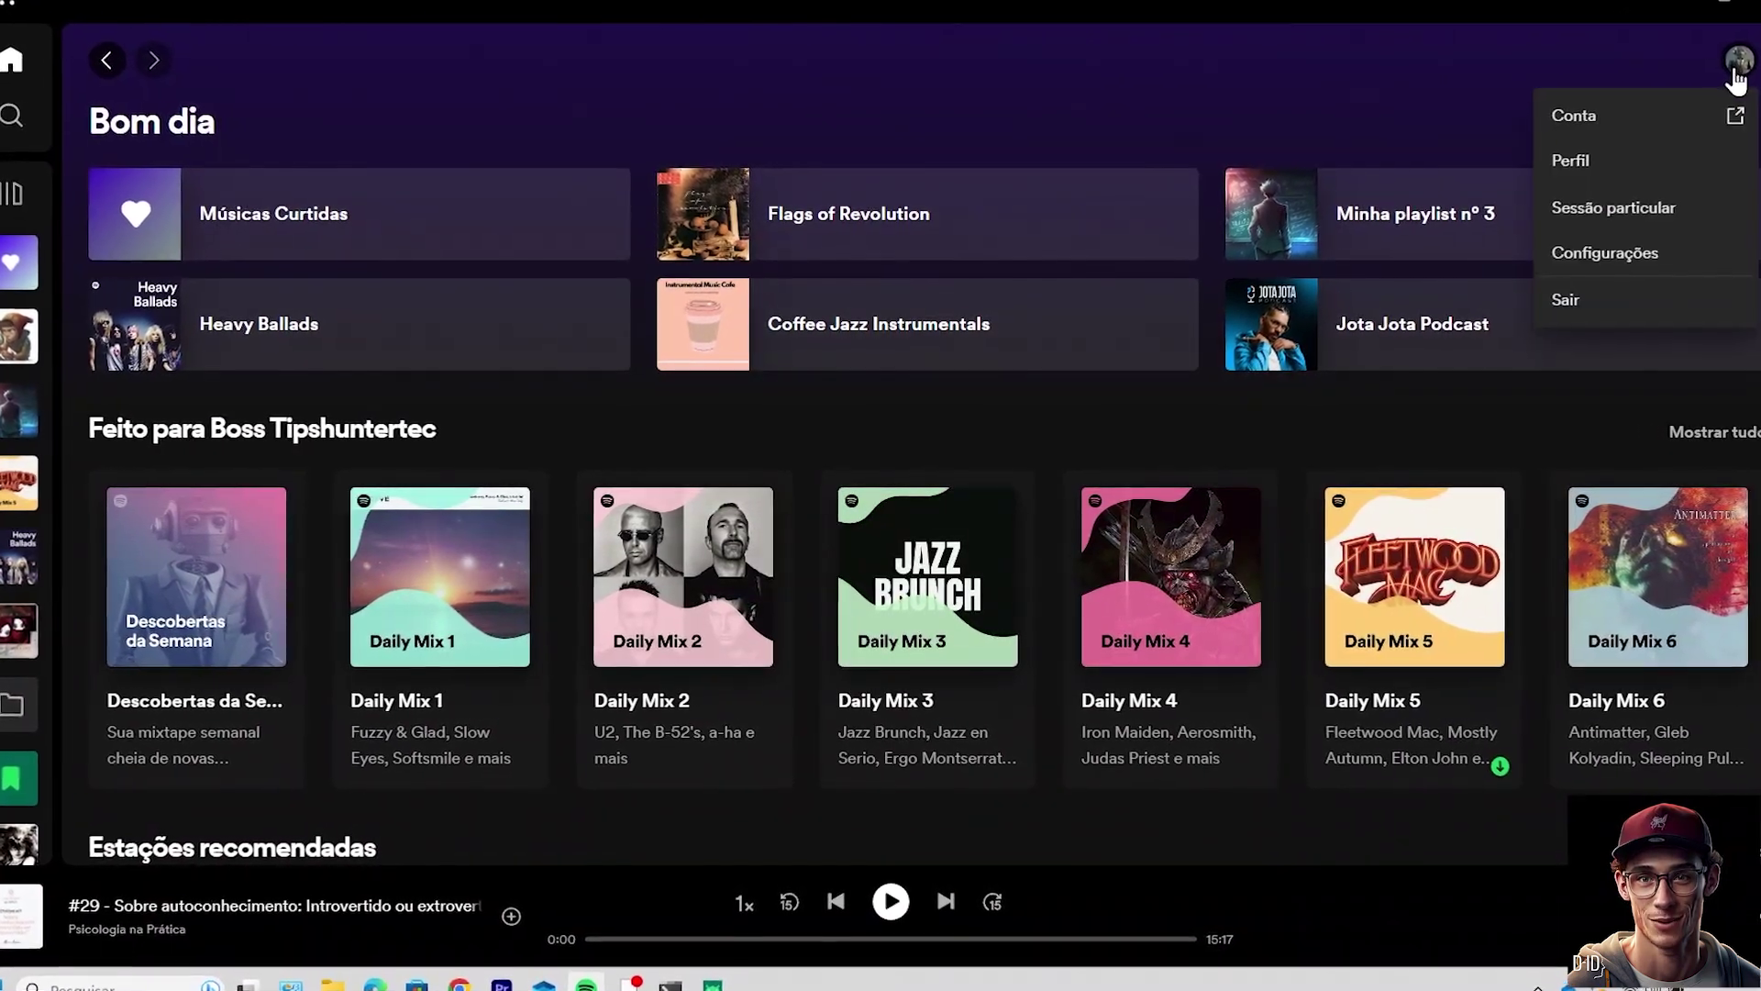
left_click(1637, 242)
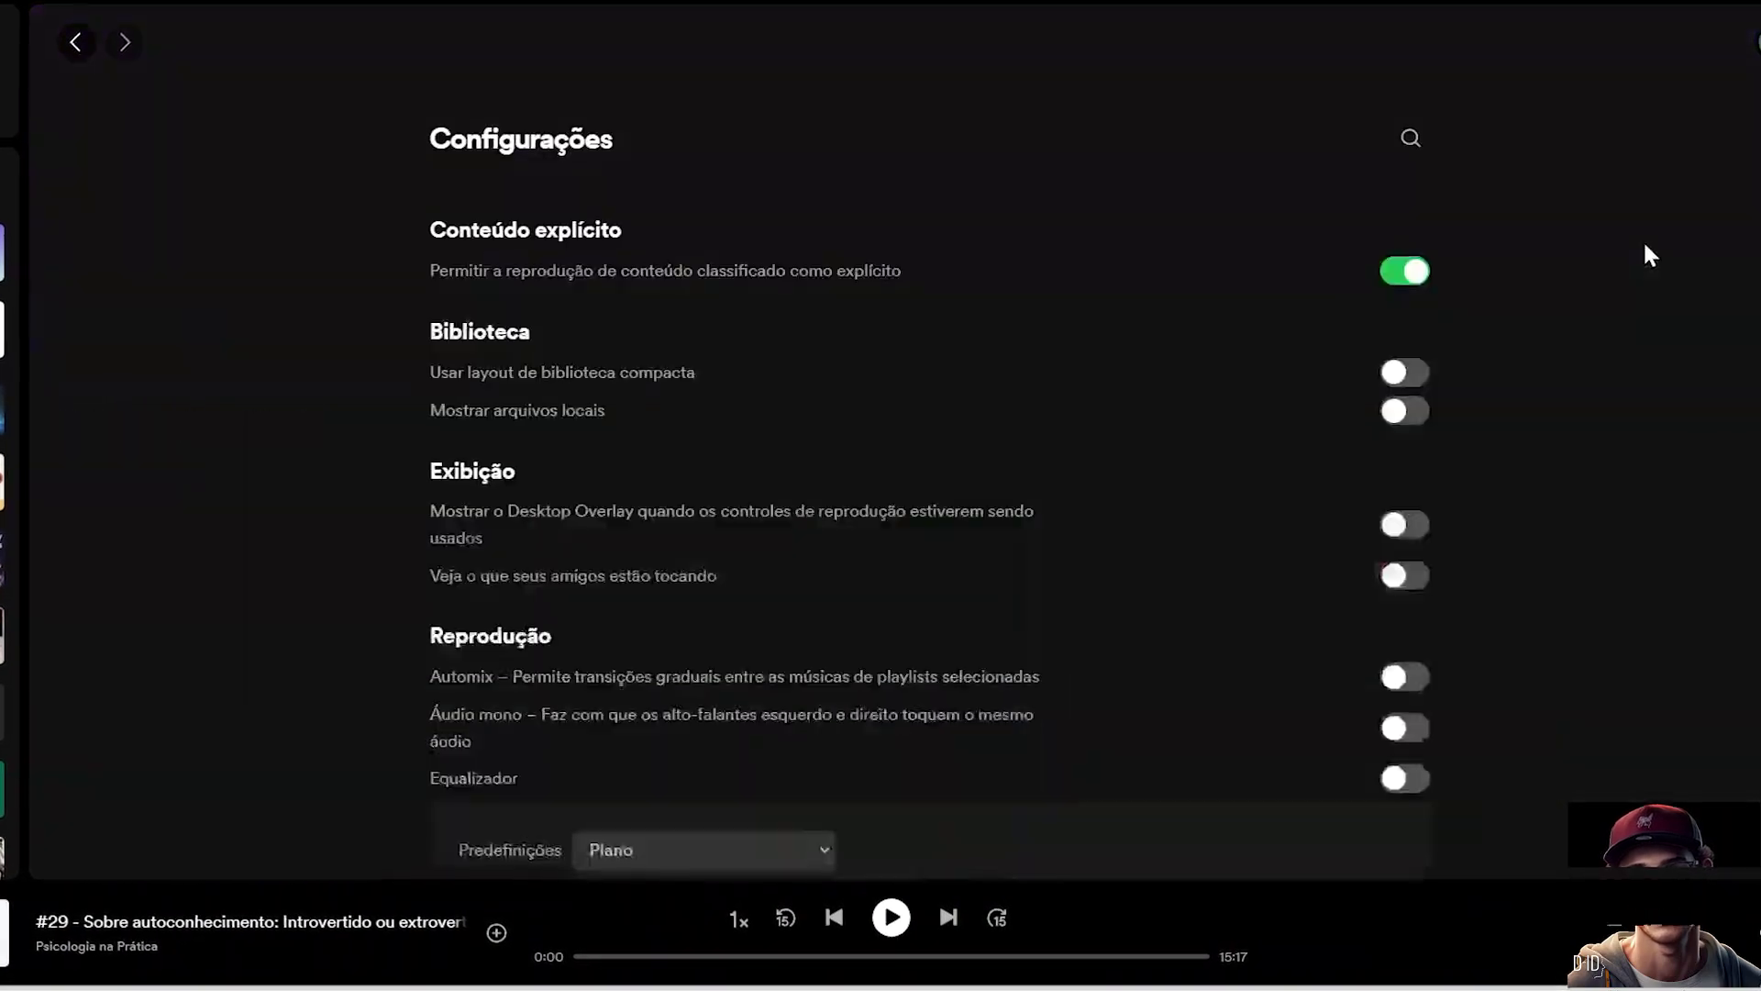
scroll(821, 373, "down", 5)
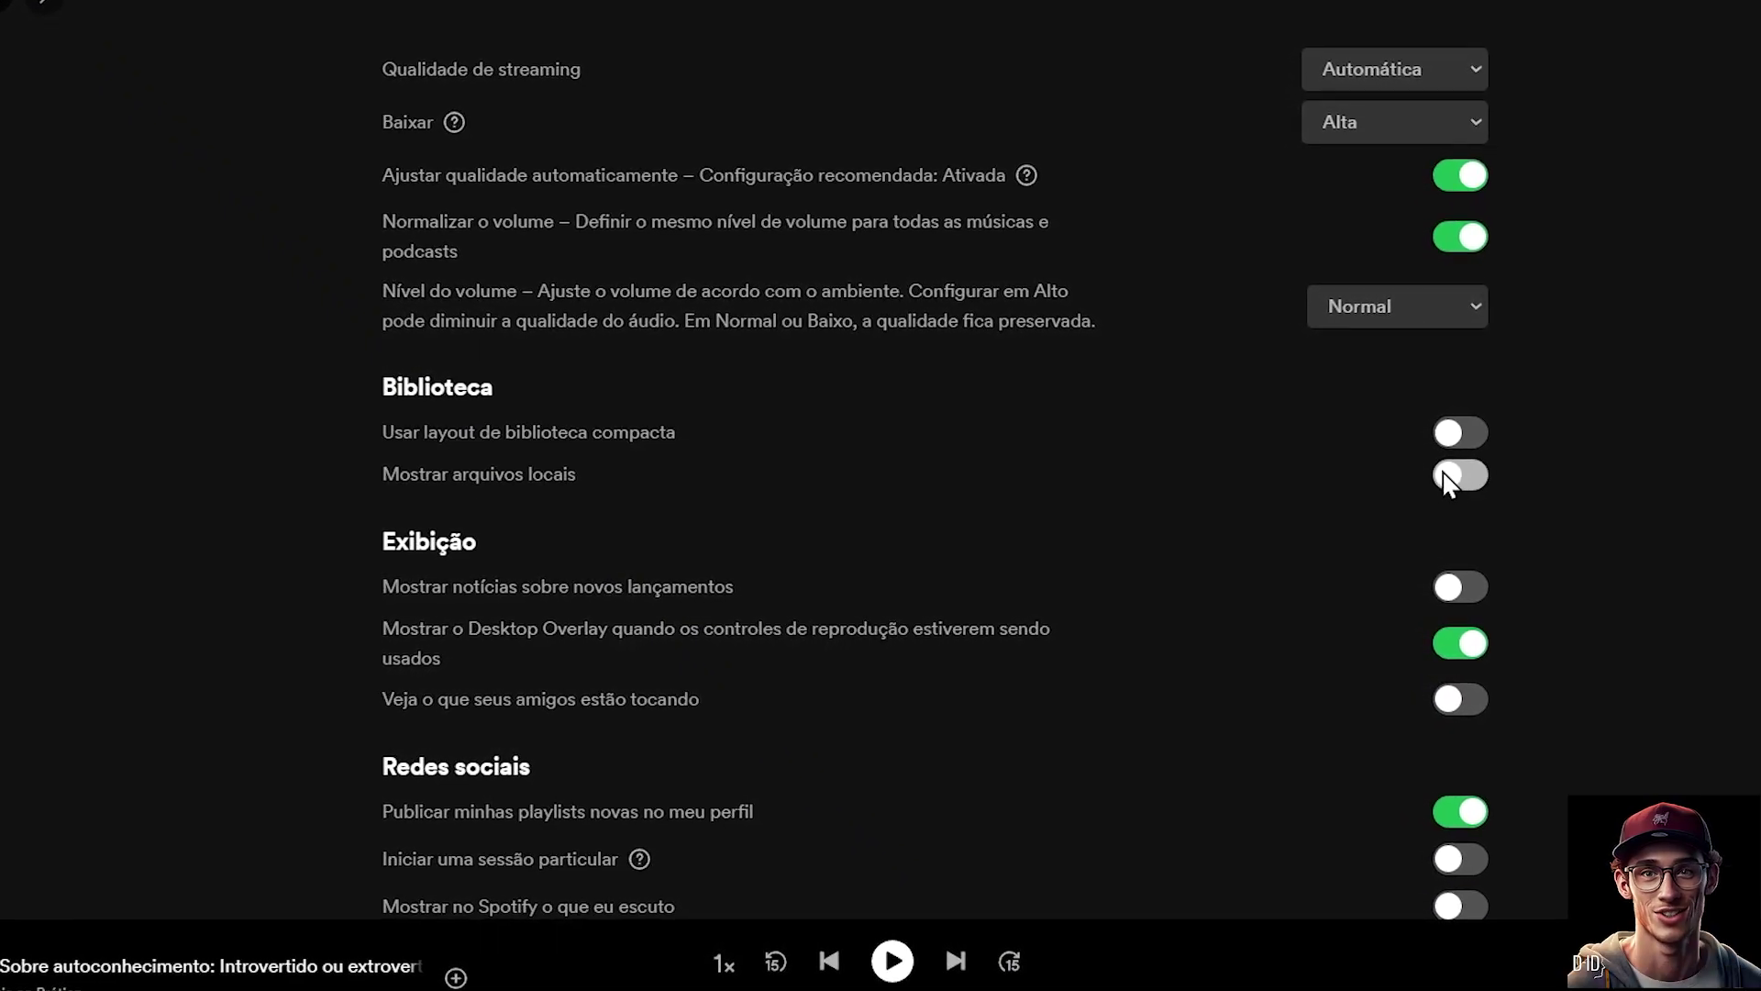
left_click(1459, 475)
Add the MP3 folder inside Área de Trabalho as a new source for local music
scroll(812, 489, "down", 2)
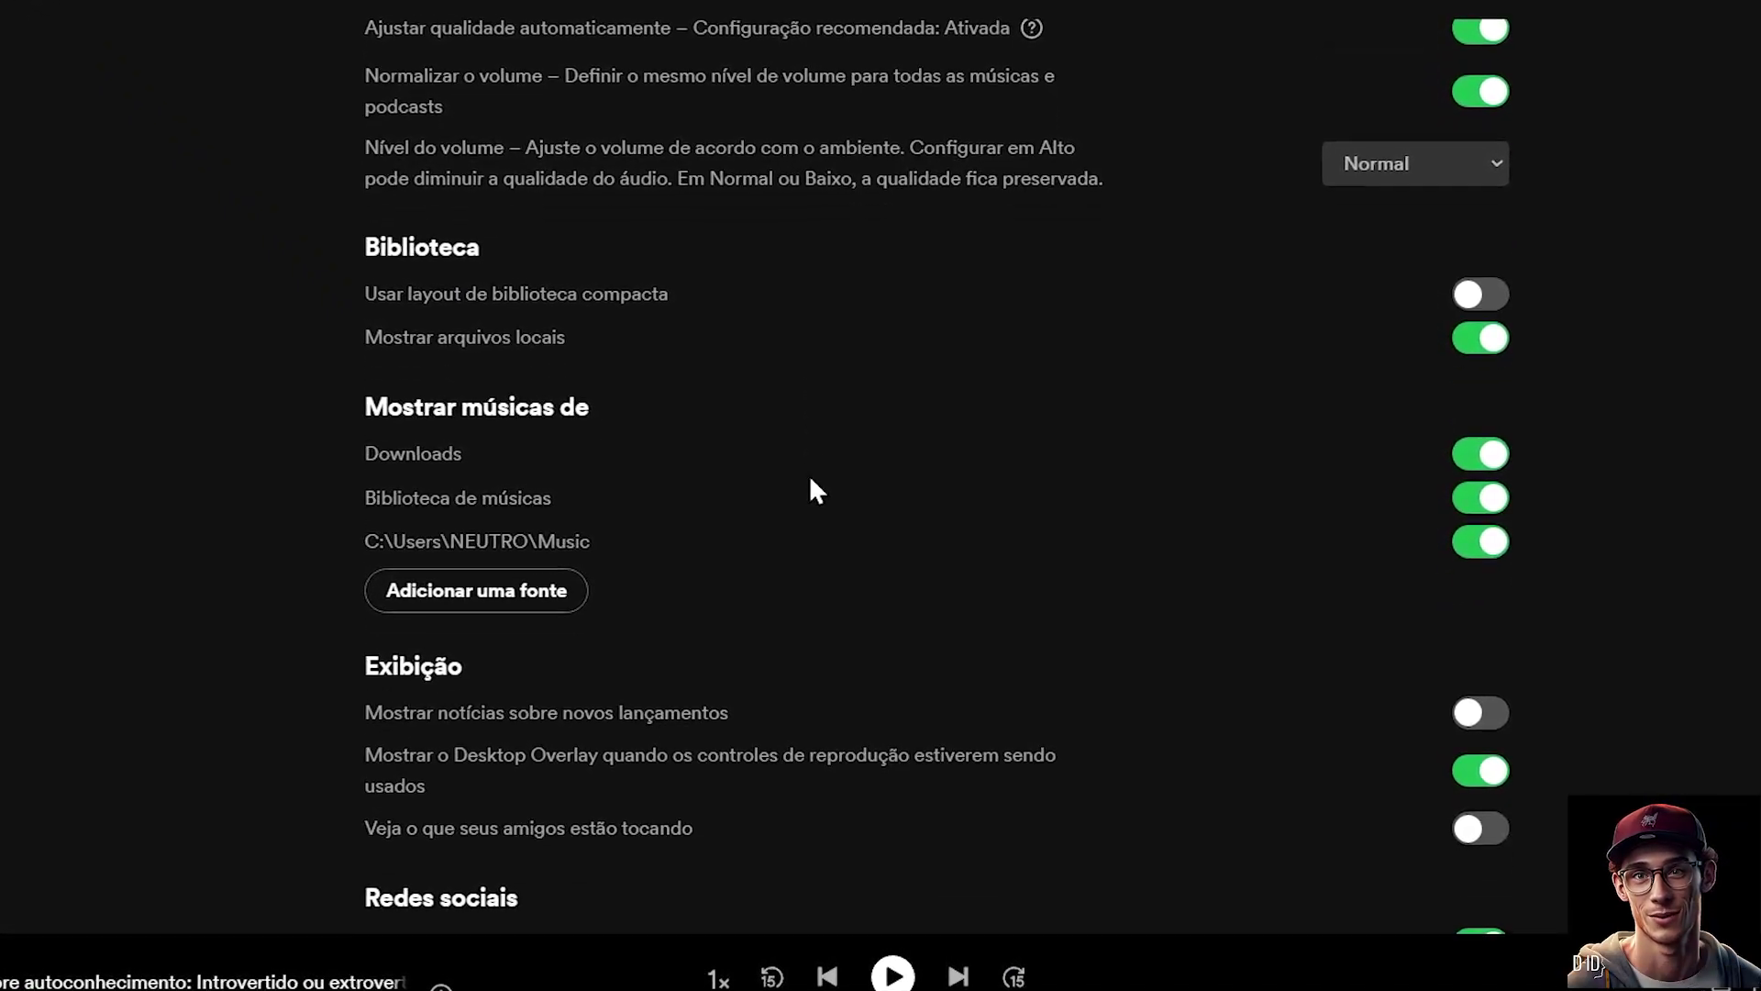
scroll(809, 475, "down", 2)
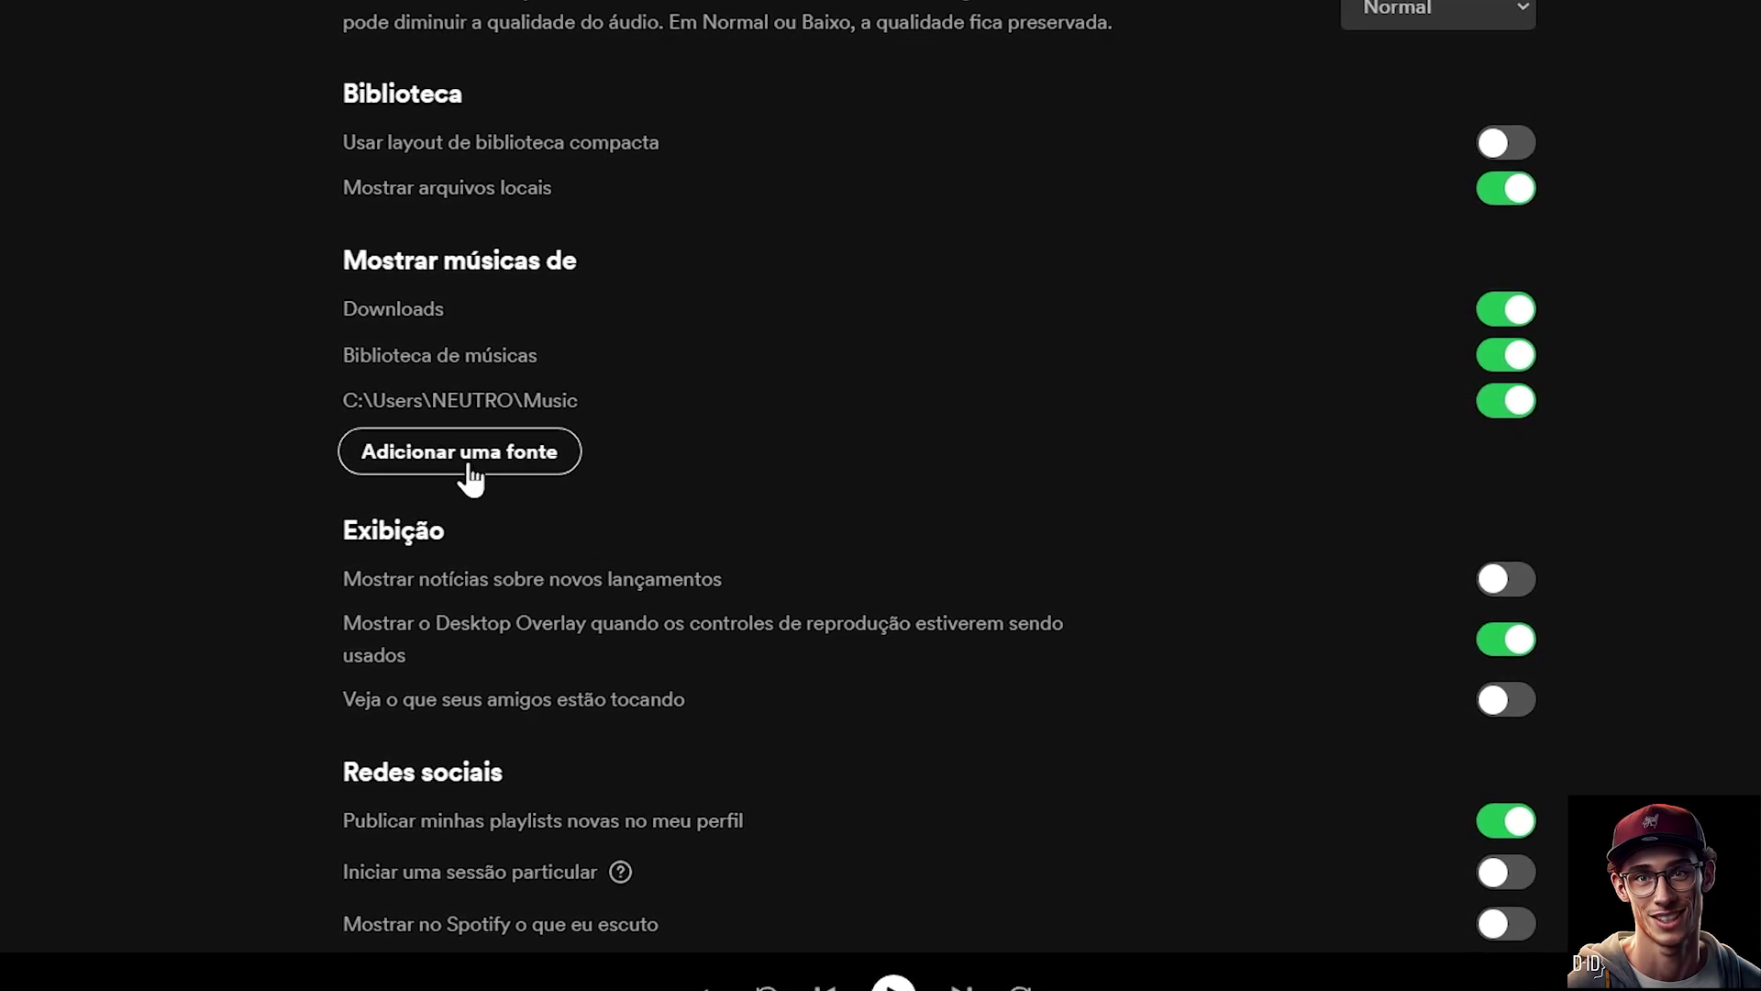
left_click(470, 463)
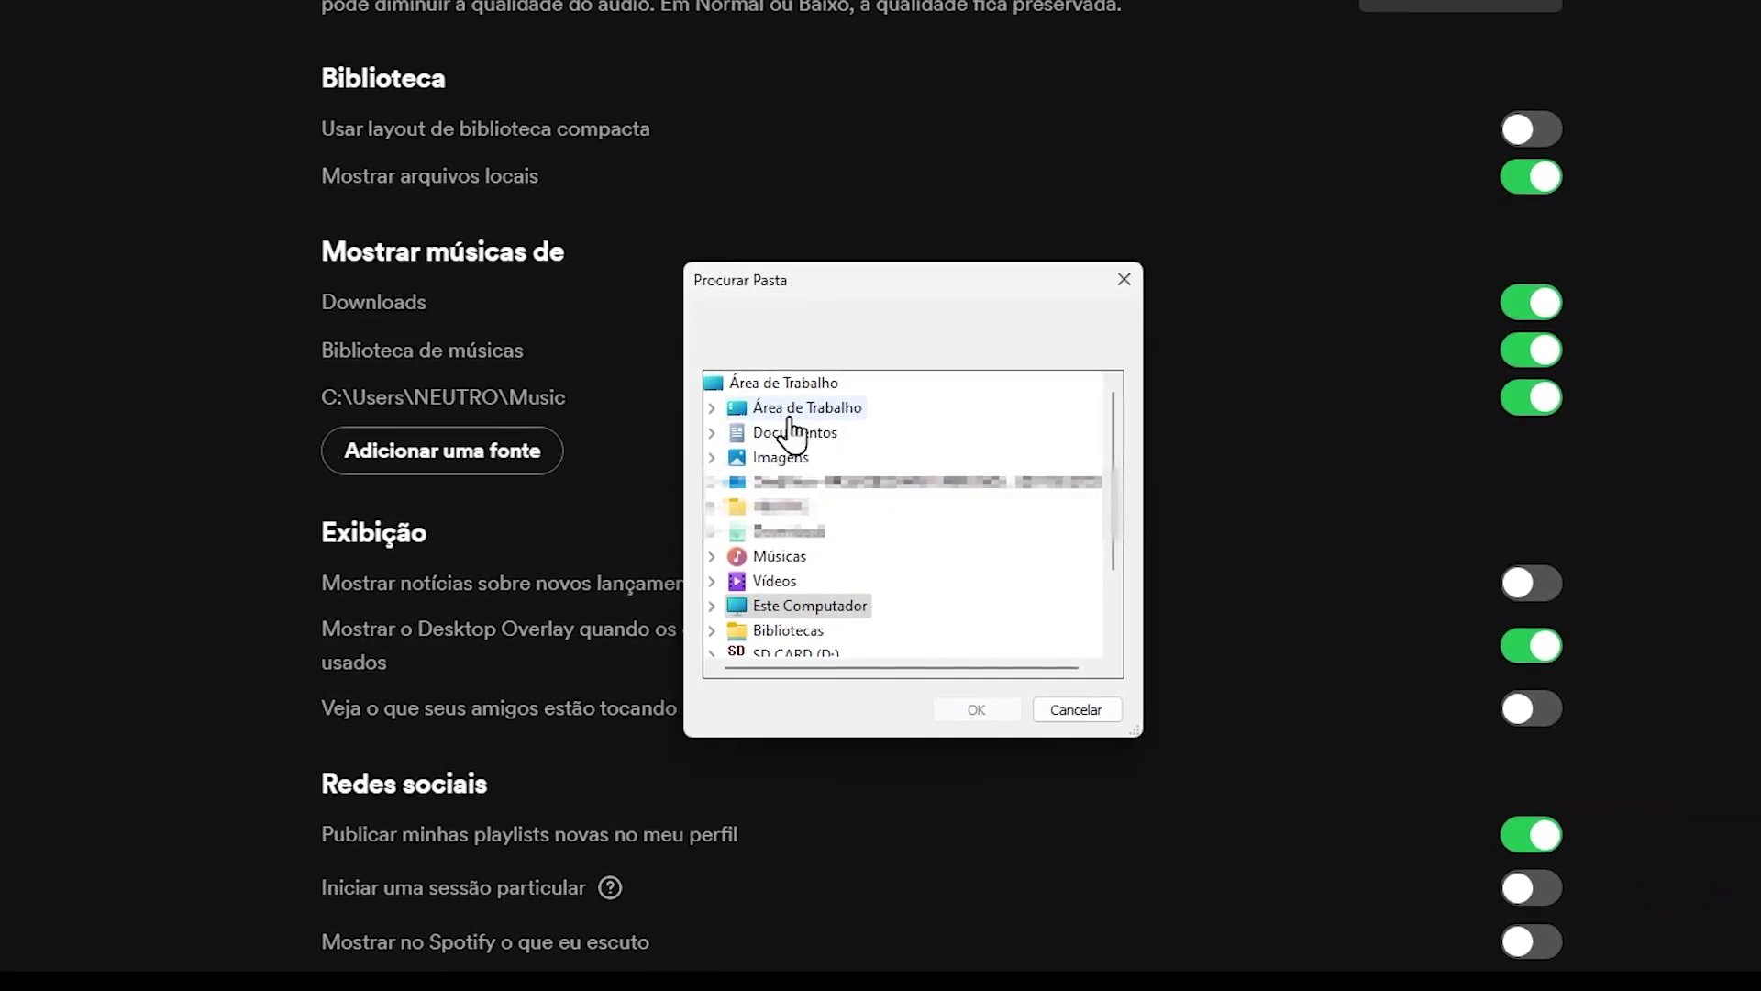
double_click(820, 410)
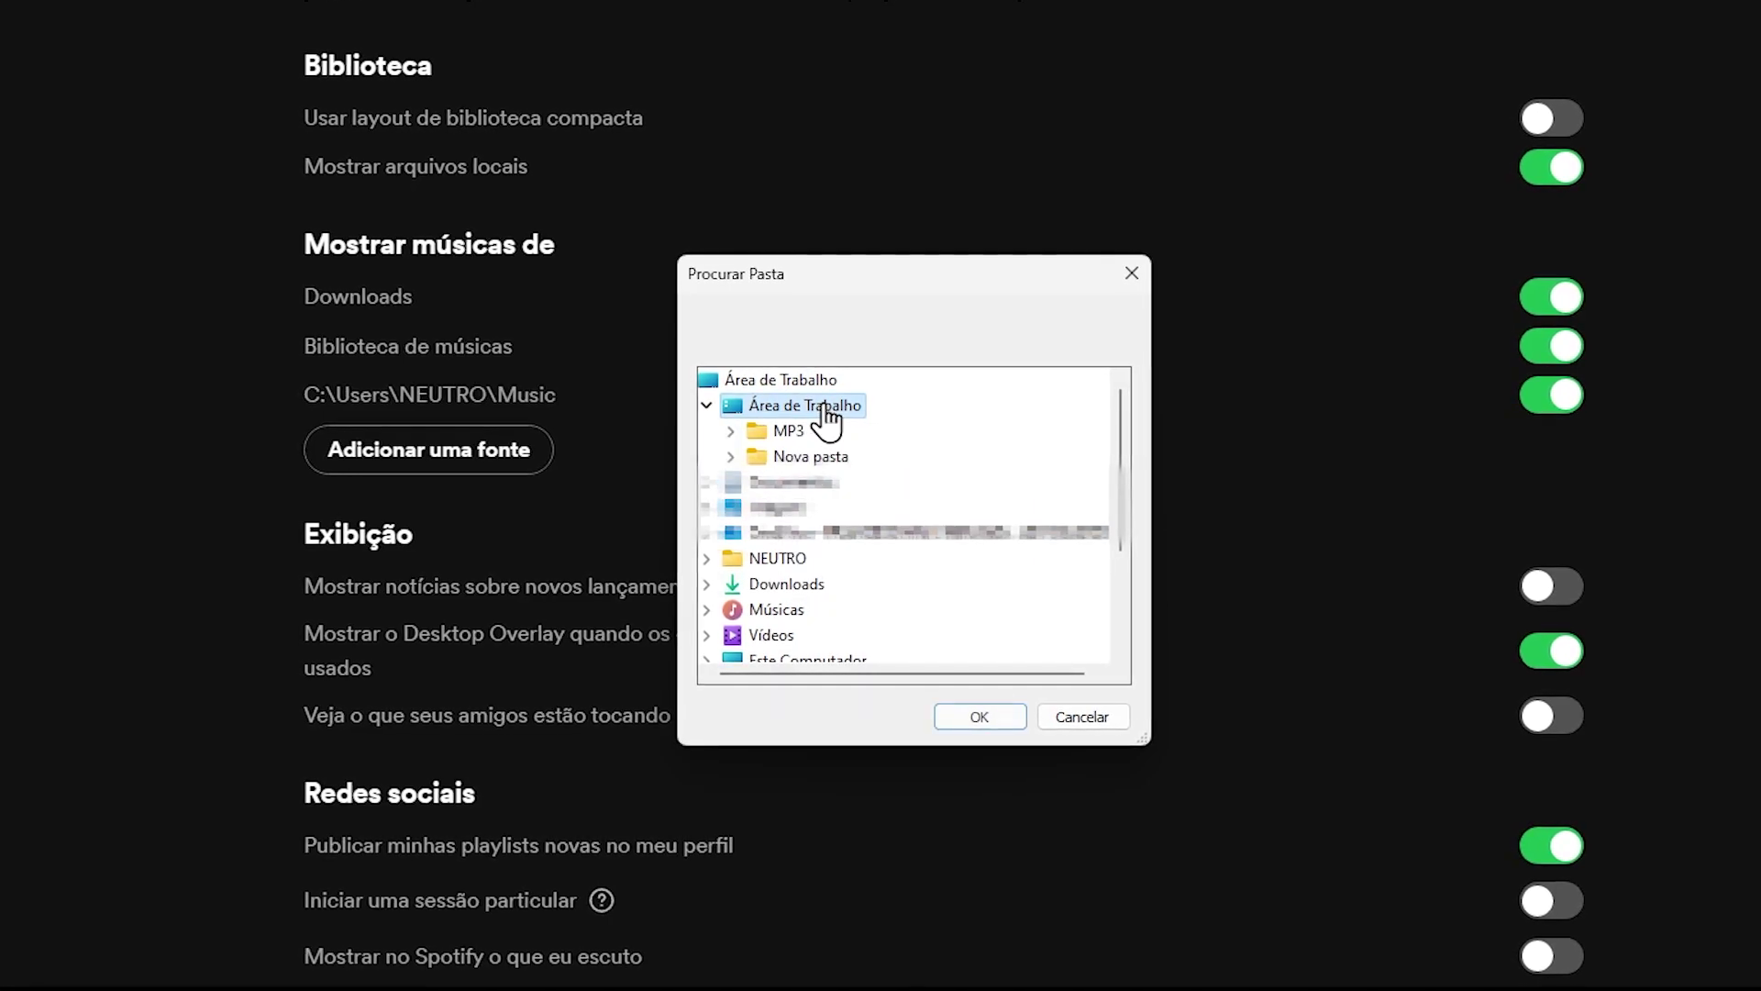
left_click(794, 435)
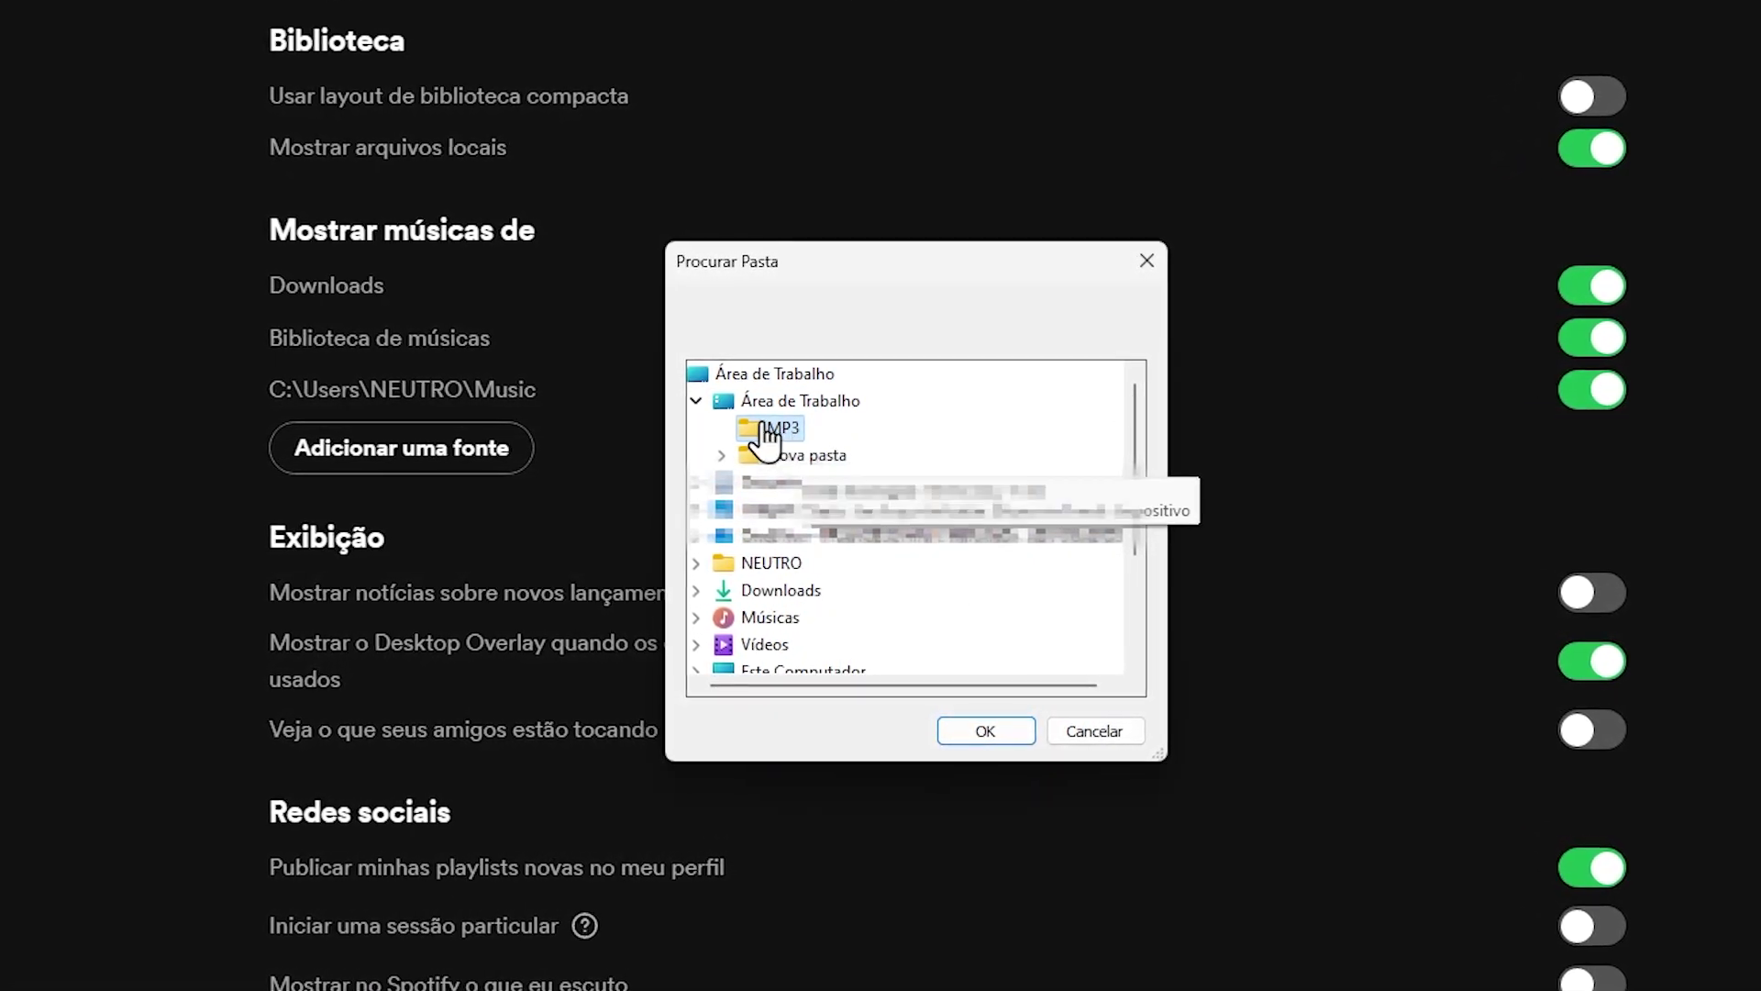
left_click(984, 733)
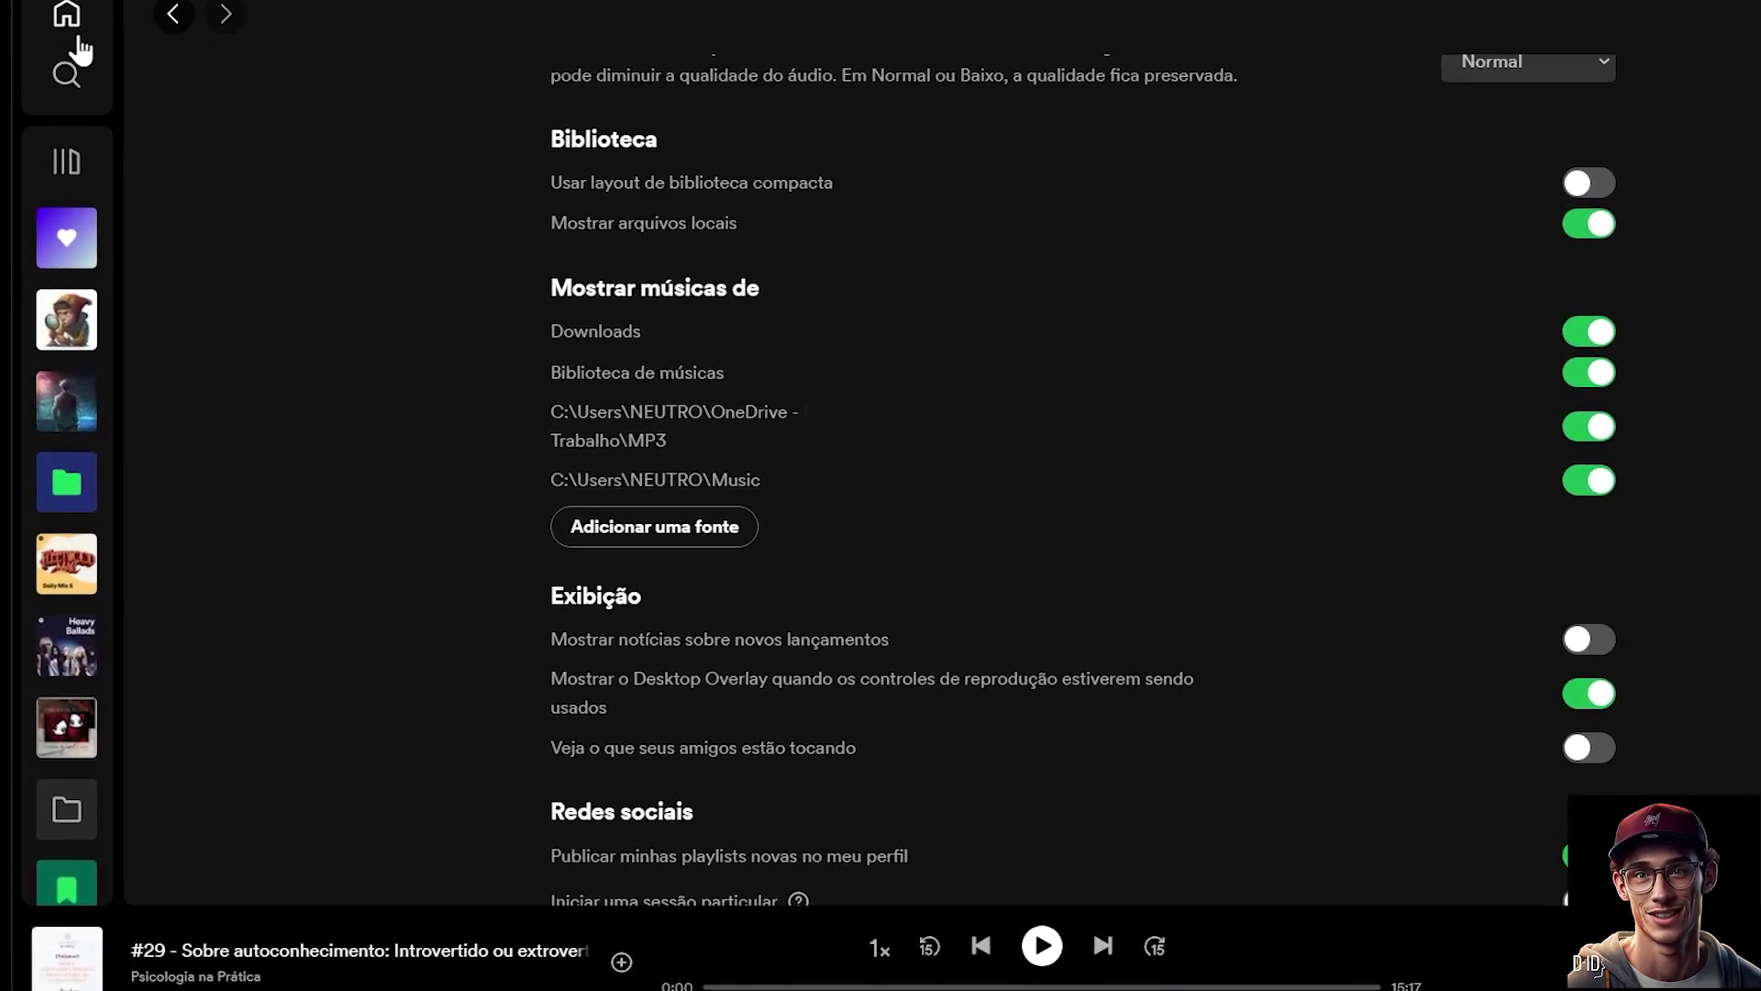
Open Arquivos locais in the library and look through the list of local tracks
left_click(81, 39)
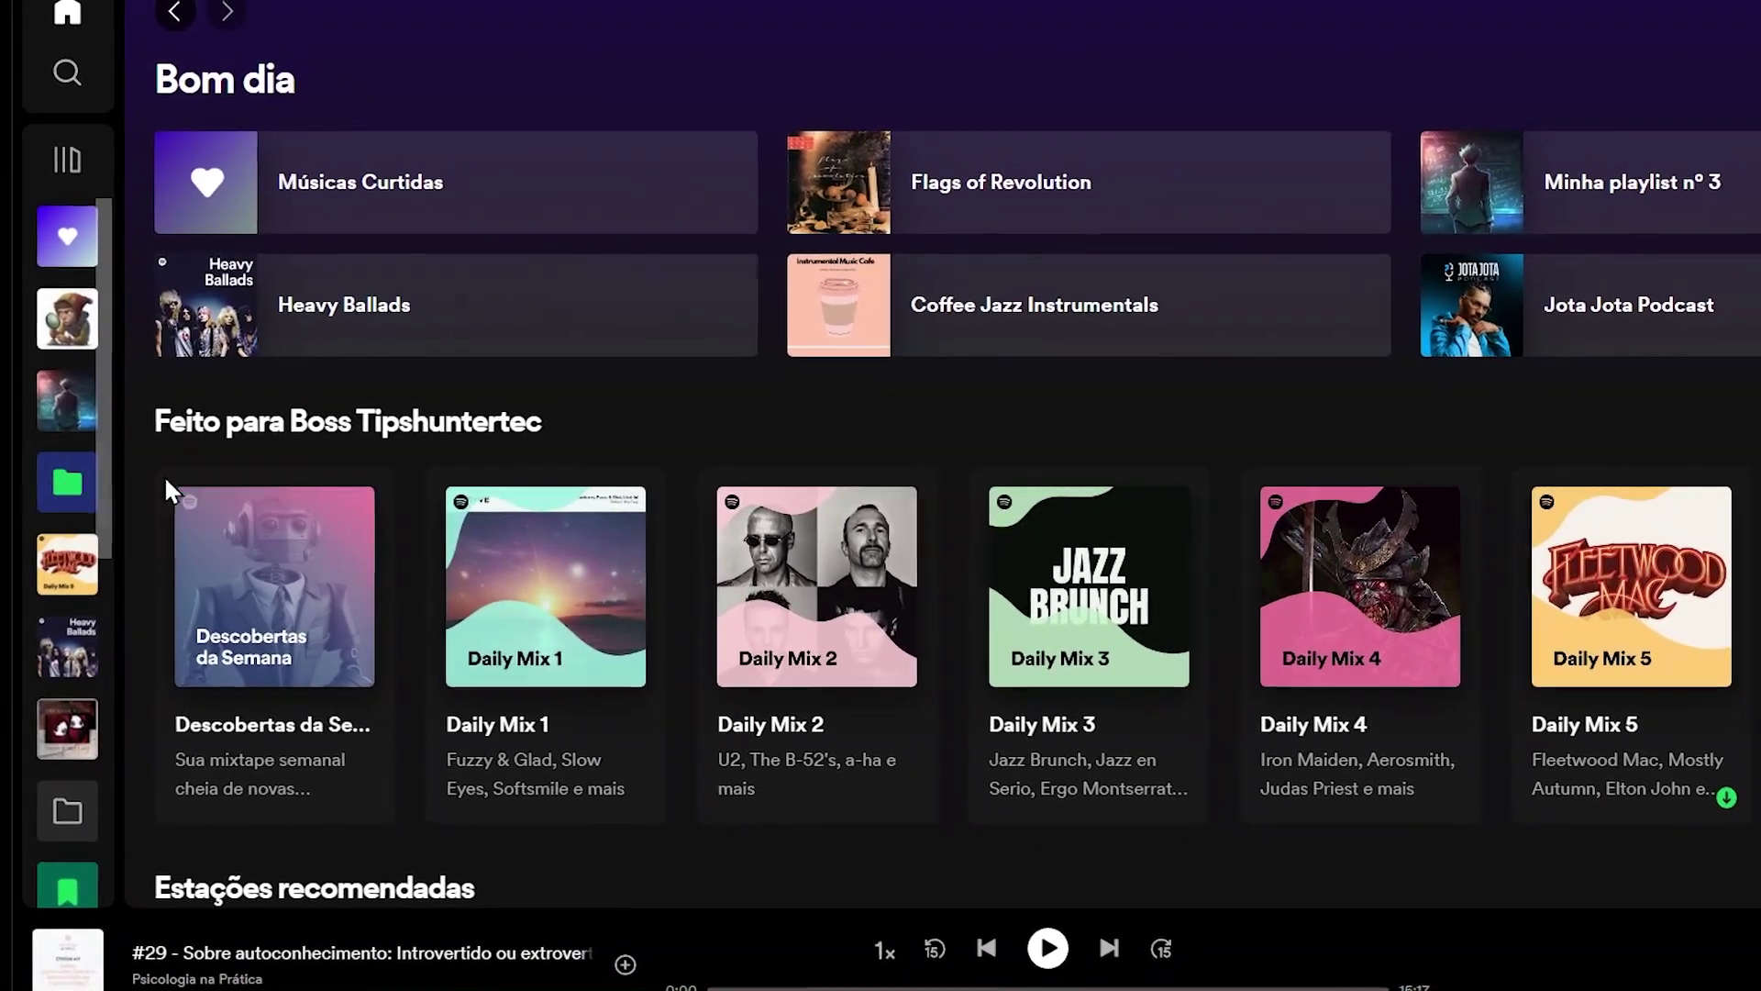
left_click(67, 484)
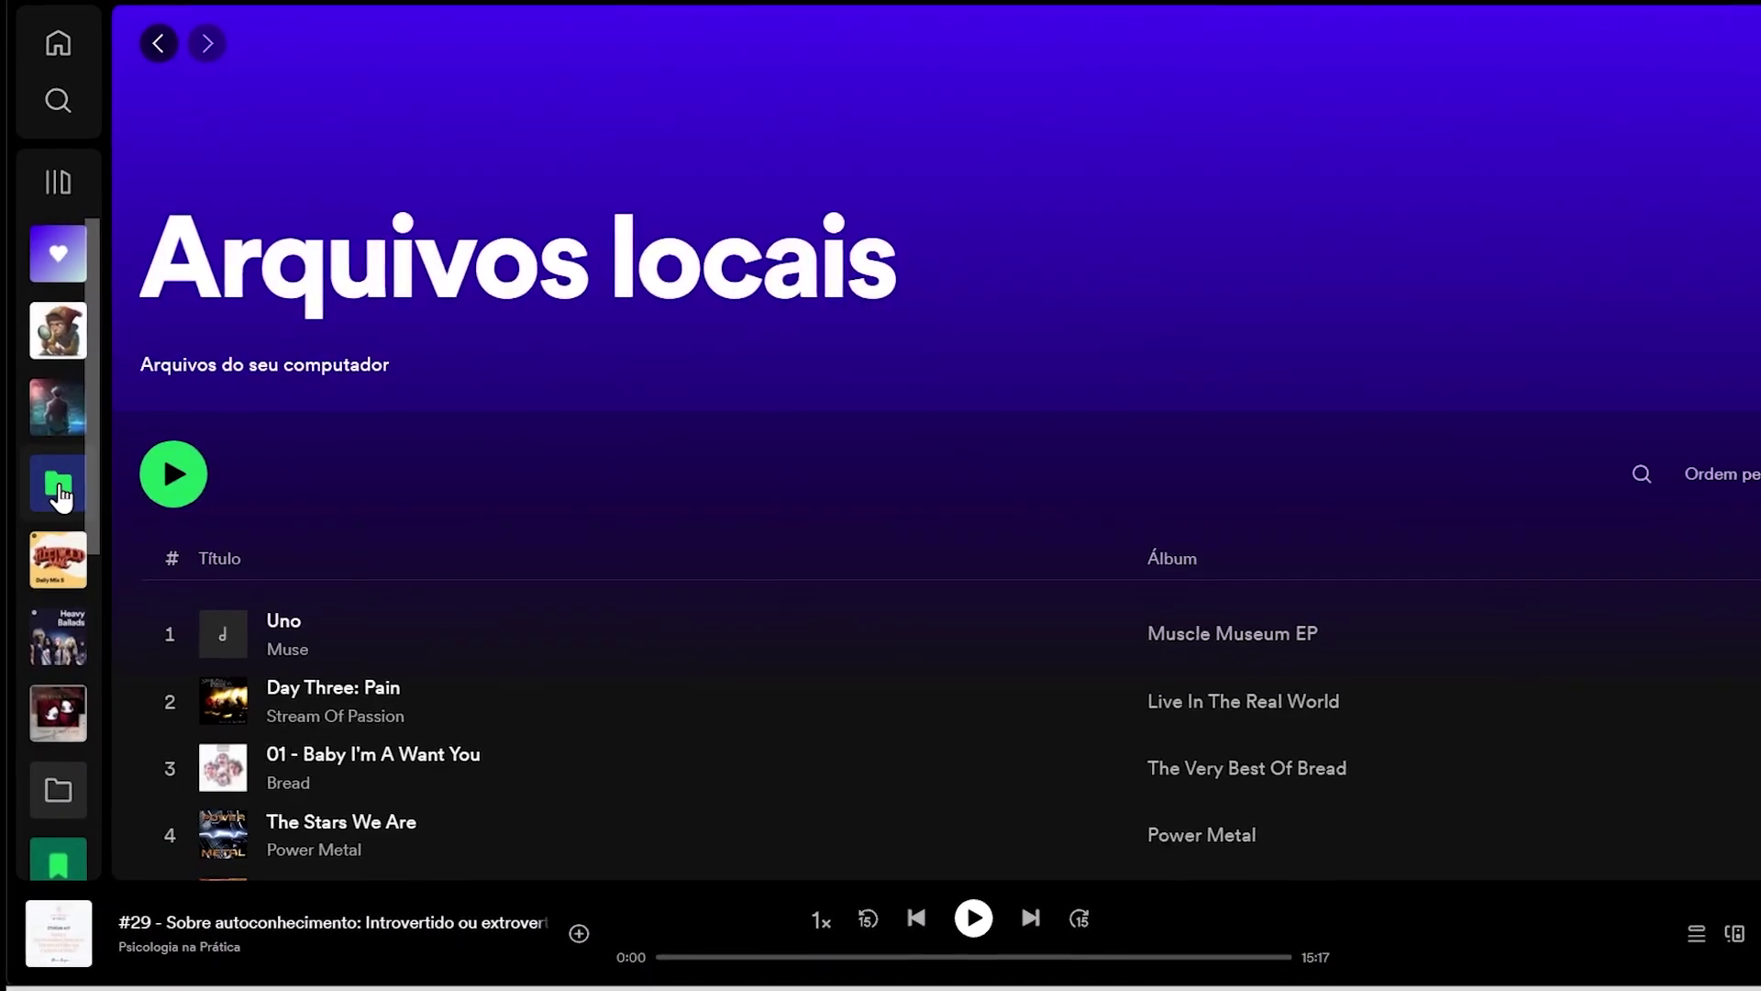
scroll(300, 479, "down", 2)
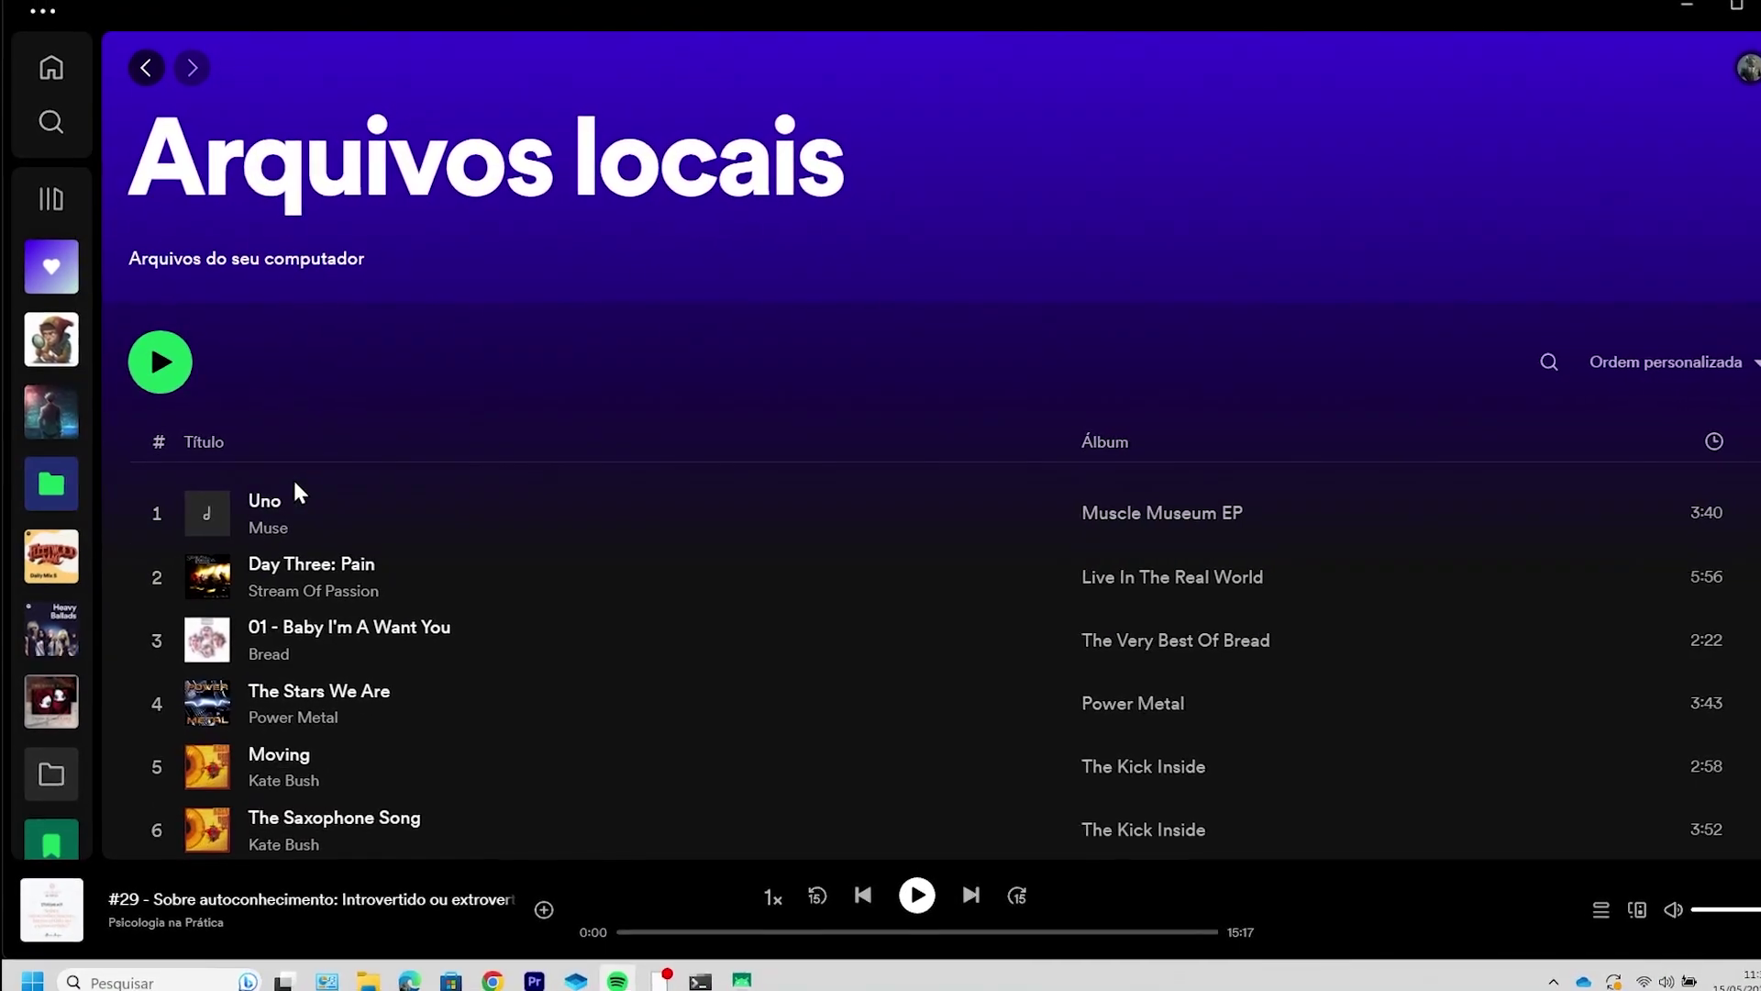
scroll(418, 481, "down", 6)
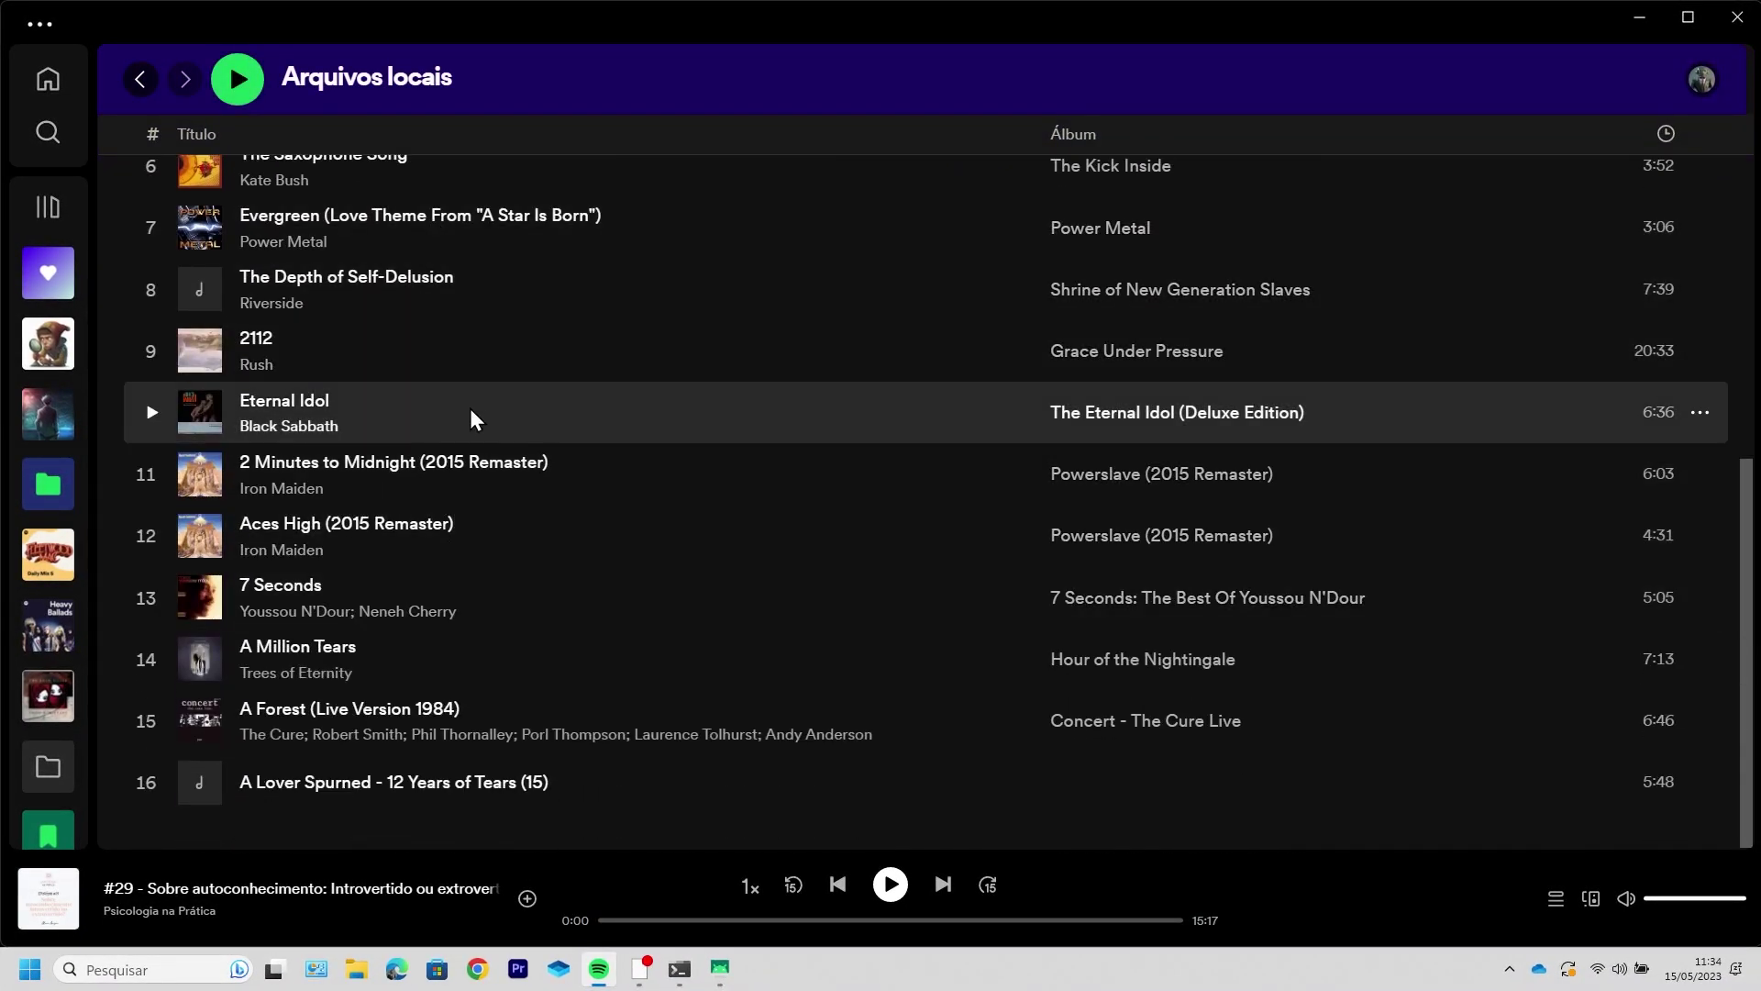
scroll(472, 409, "up", 3)
scroll(475, 394, "up", 2)
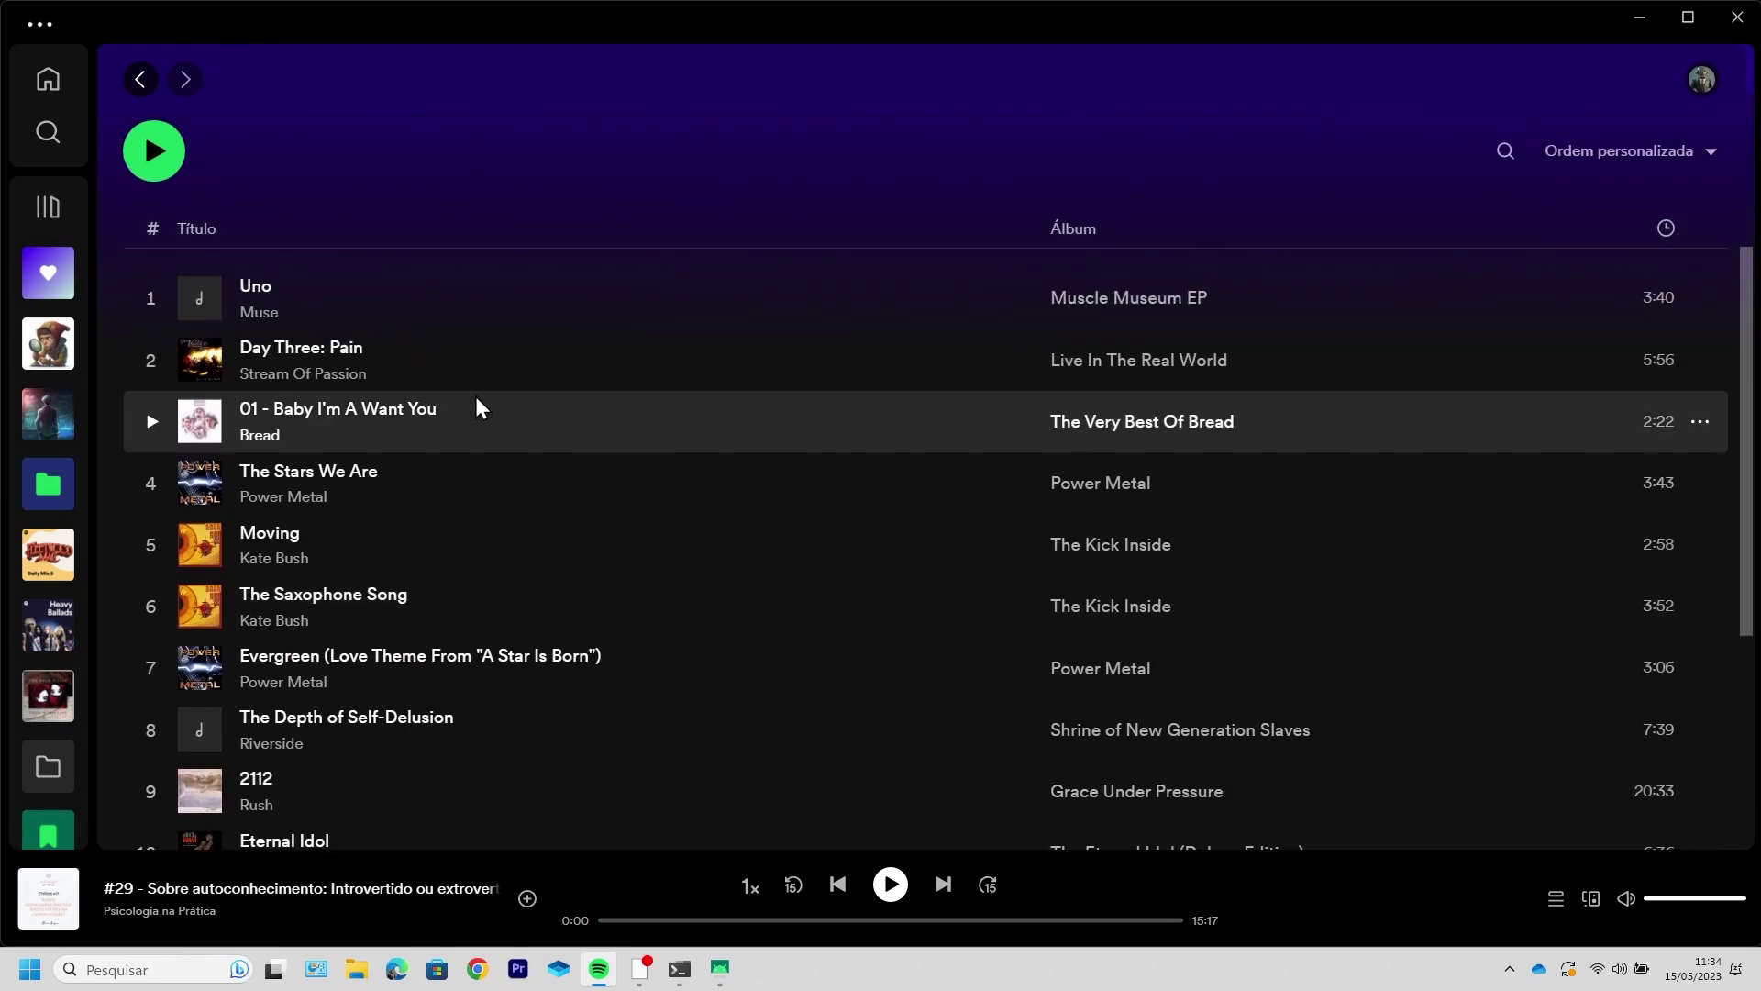
scroll(475, 395, "down", 1)
scroll(477, 410, "up", 3)
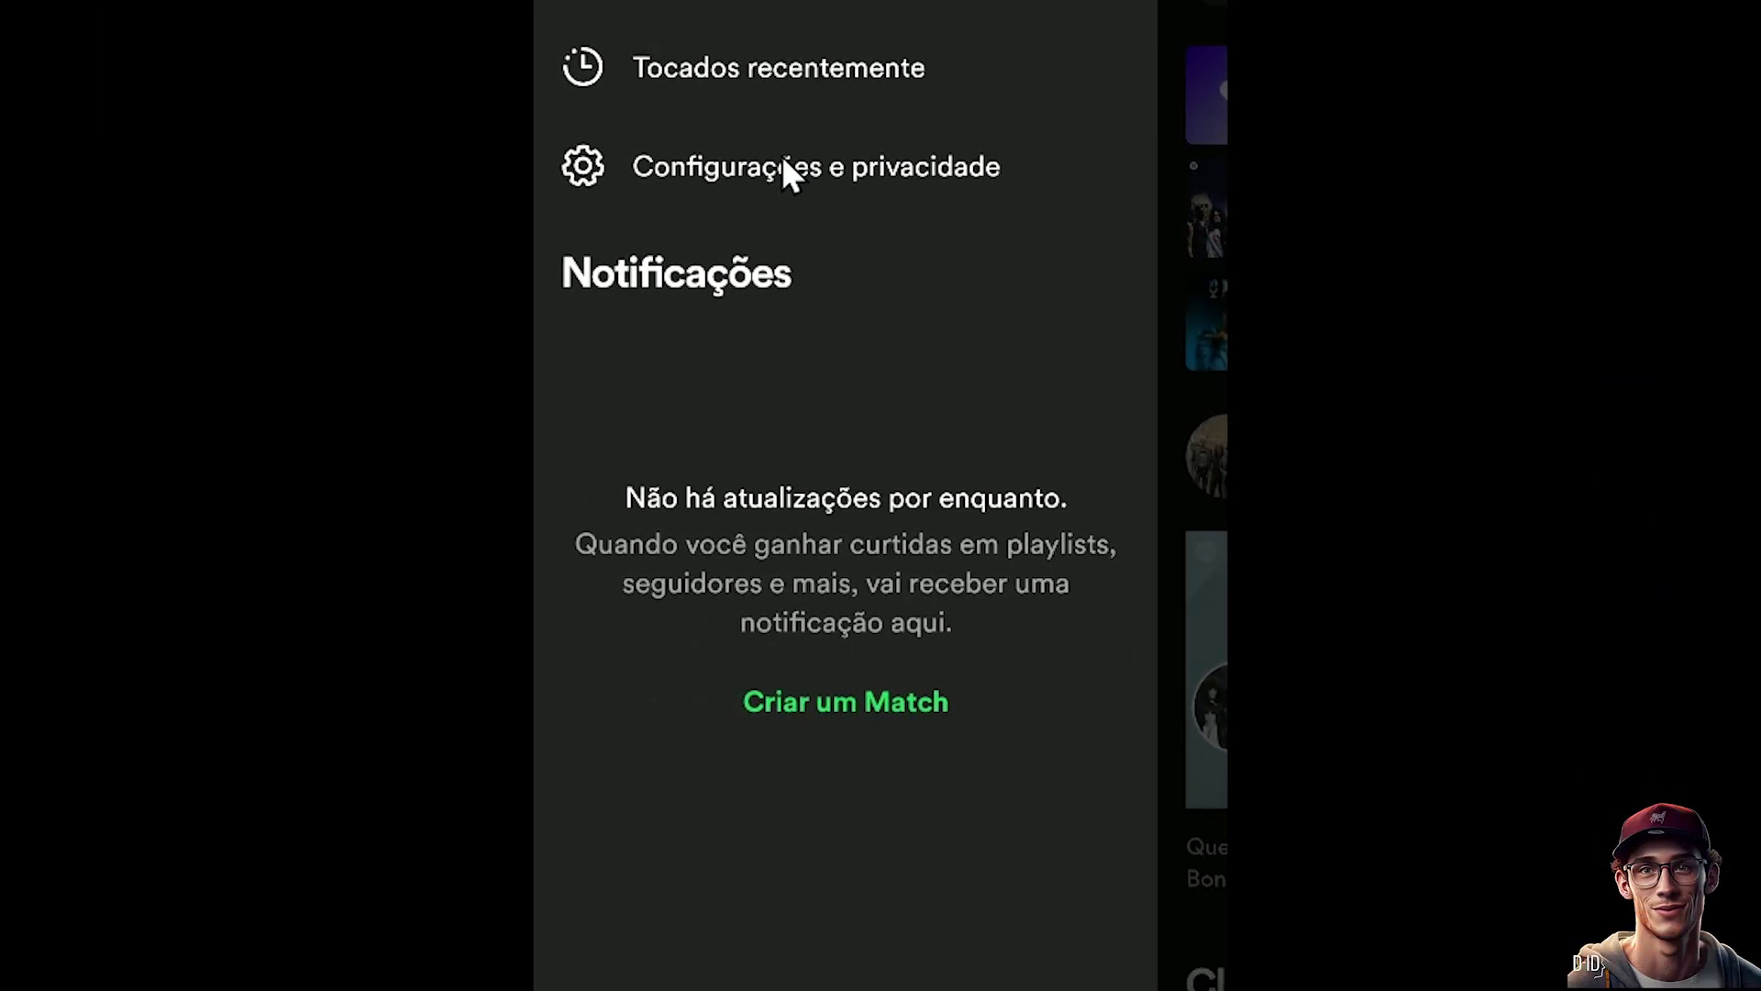
Switch to the phone's Spotify and turn on Exibir os arquivos de áudio deste dispositivo under Arquivos locais in the settings
left_click(782, 162)
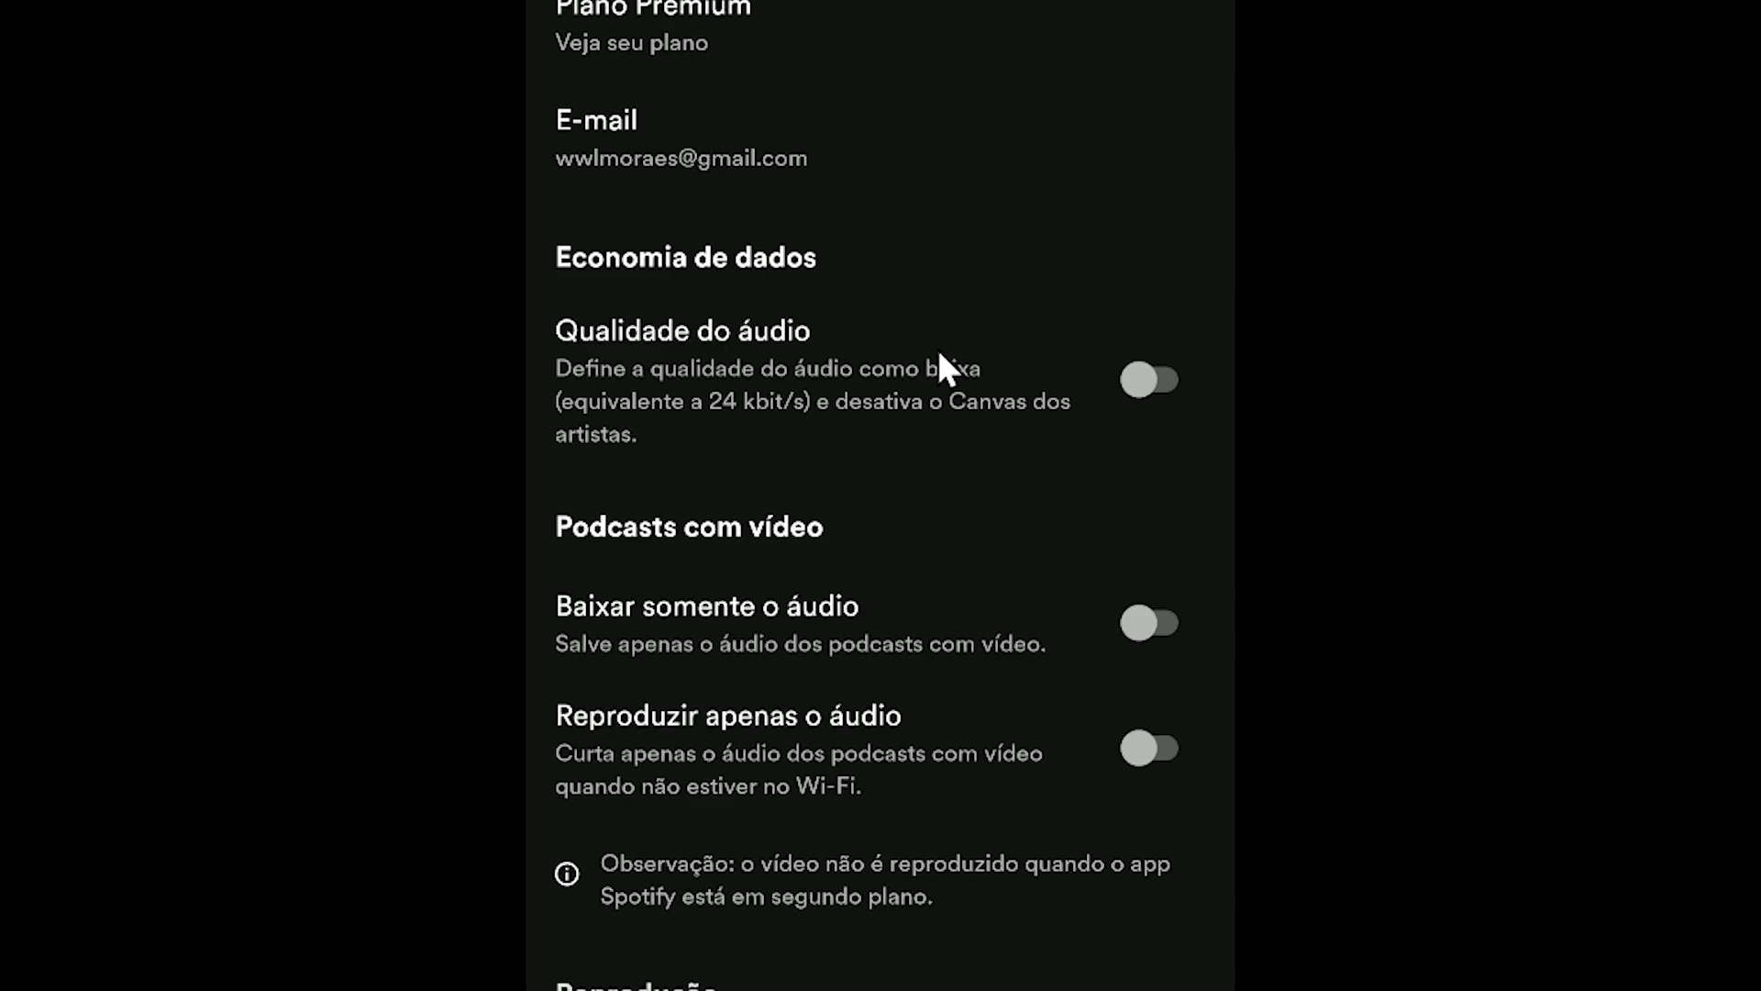
scroll(940, 358, "down", 7)
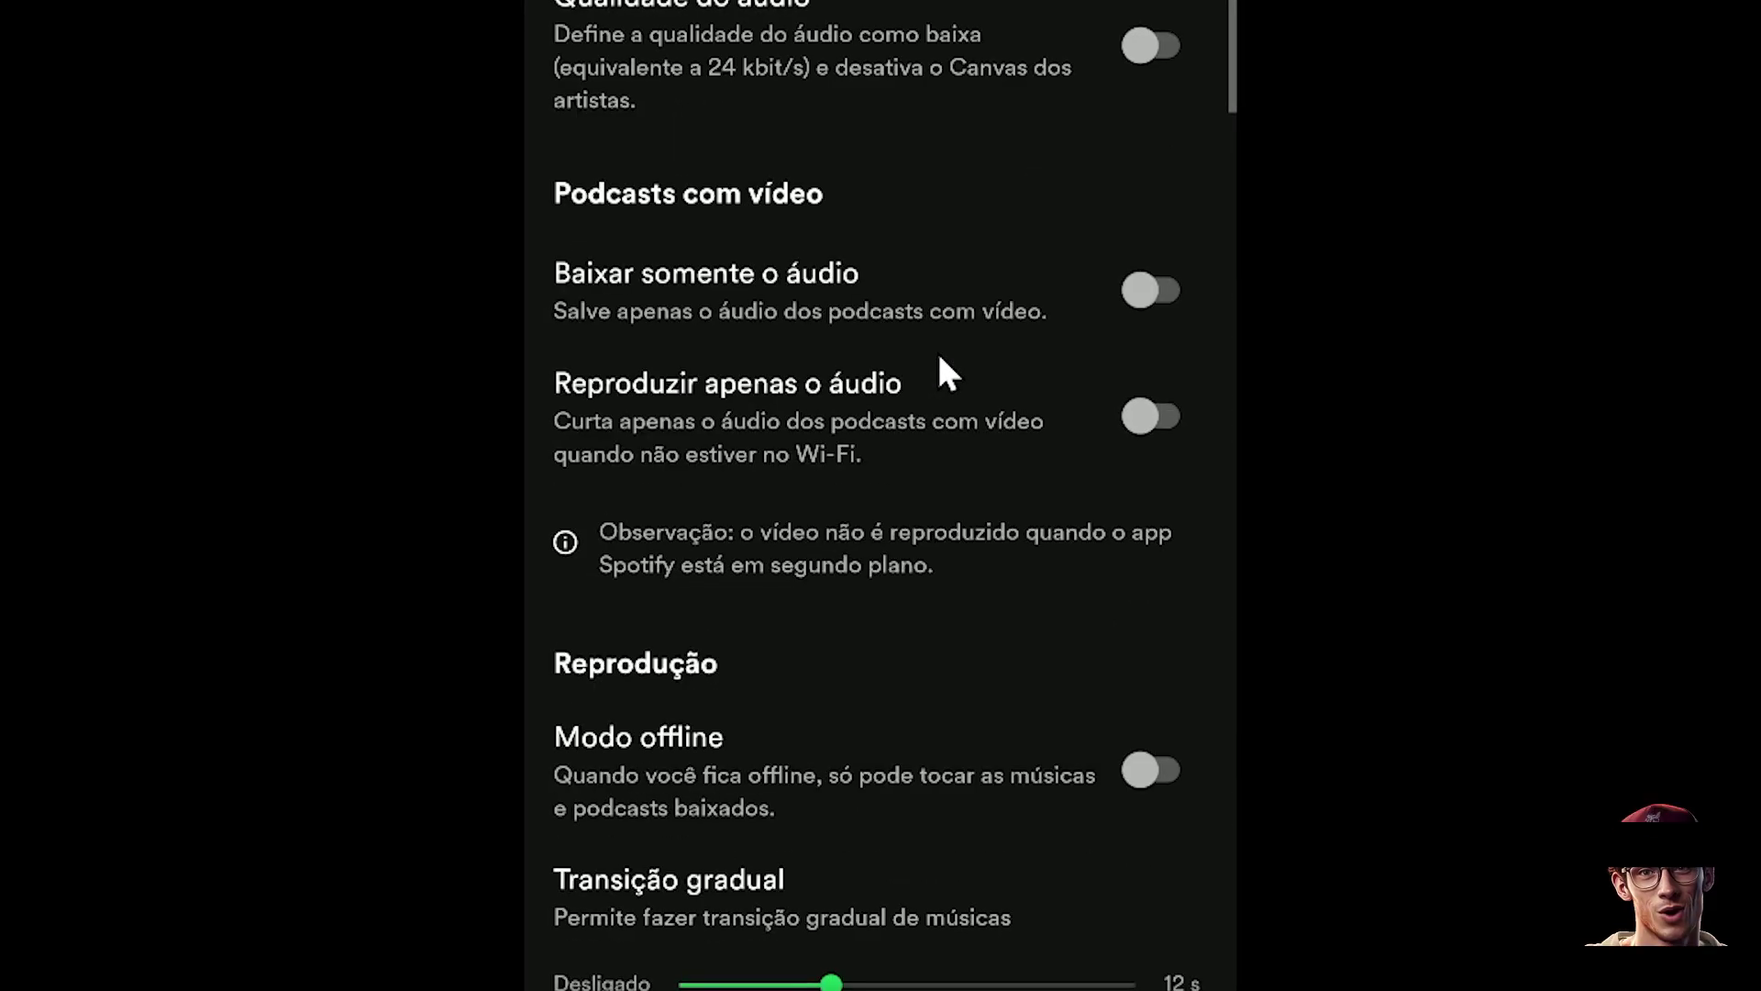
scroll(938, 355, "down", 6)
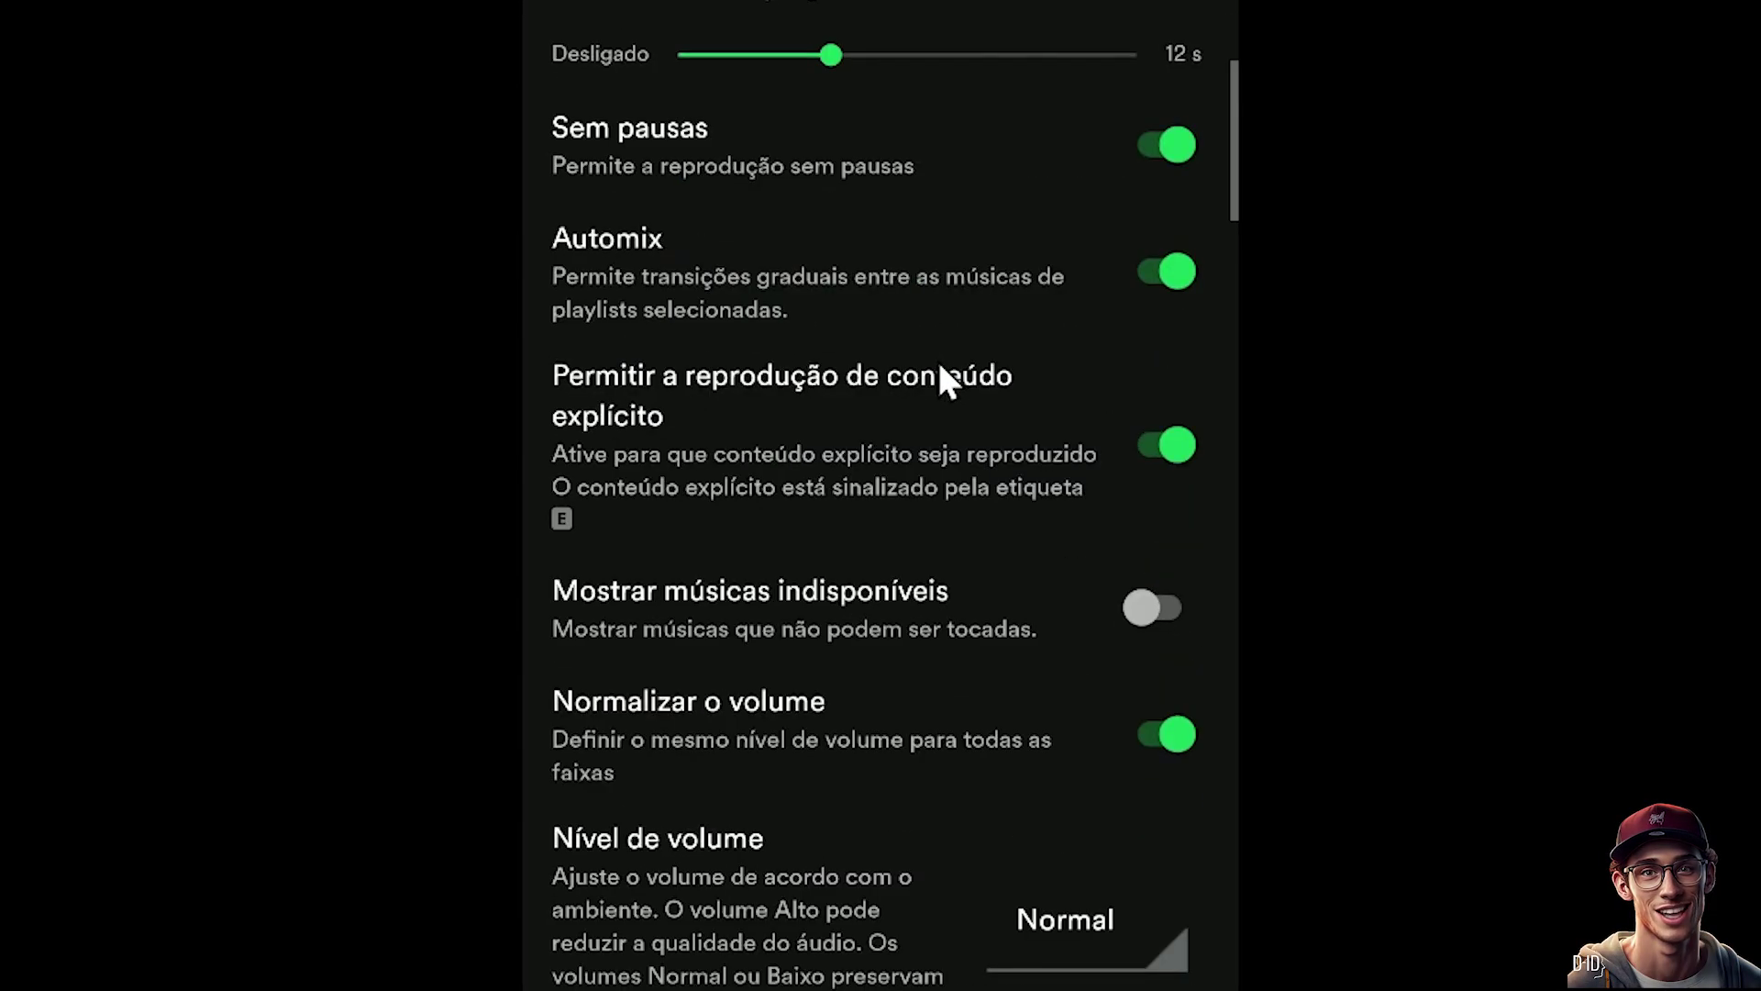
scroll(938, 365, "down", 2)
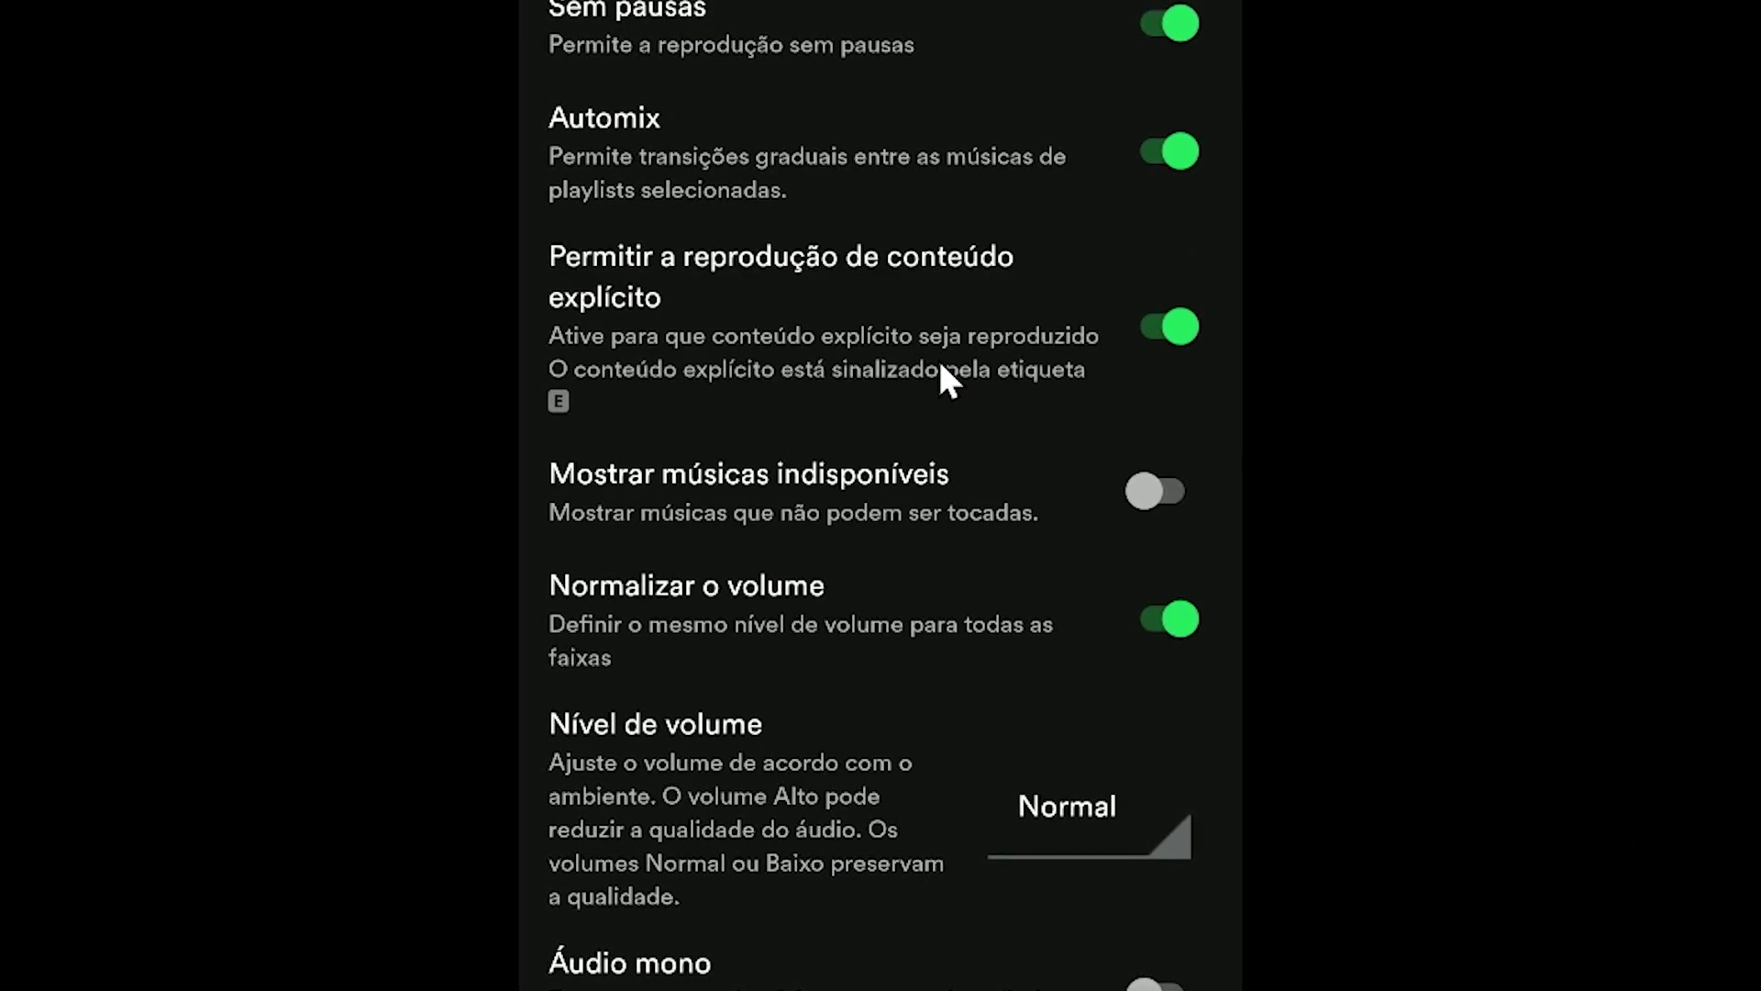
scroll(940, 364, "down", 5)
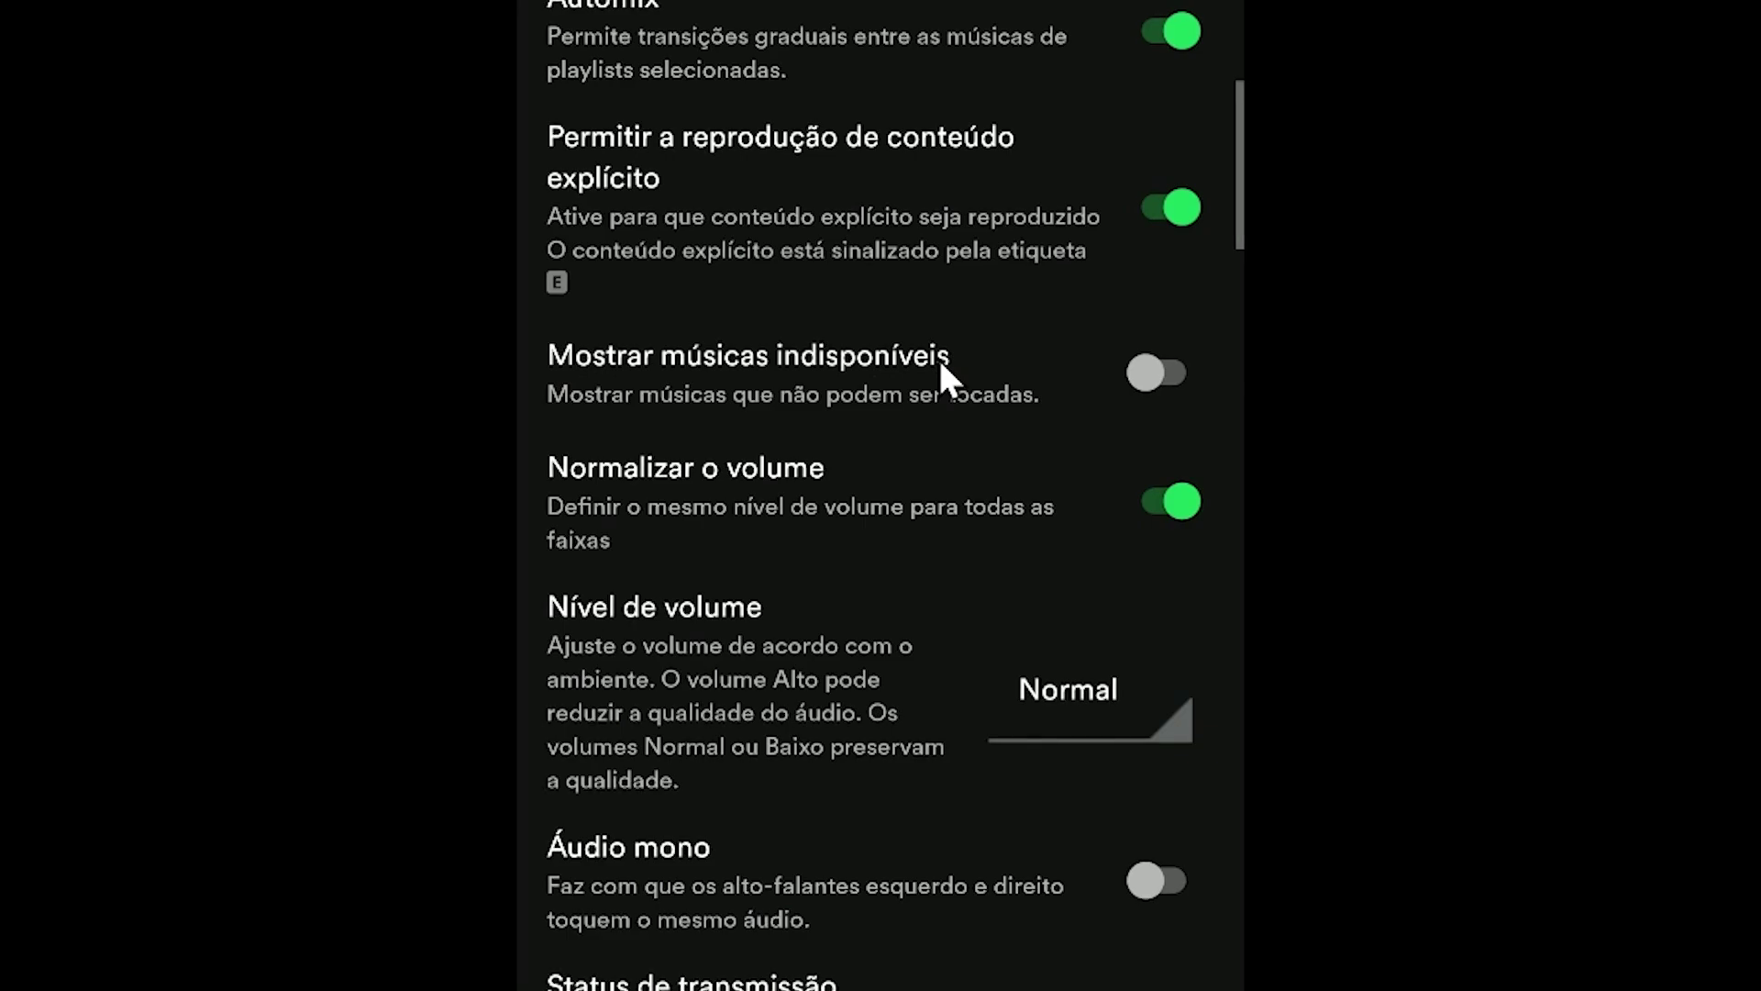
scroll(934, 374, "down", 3)
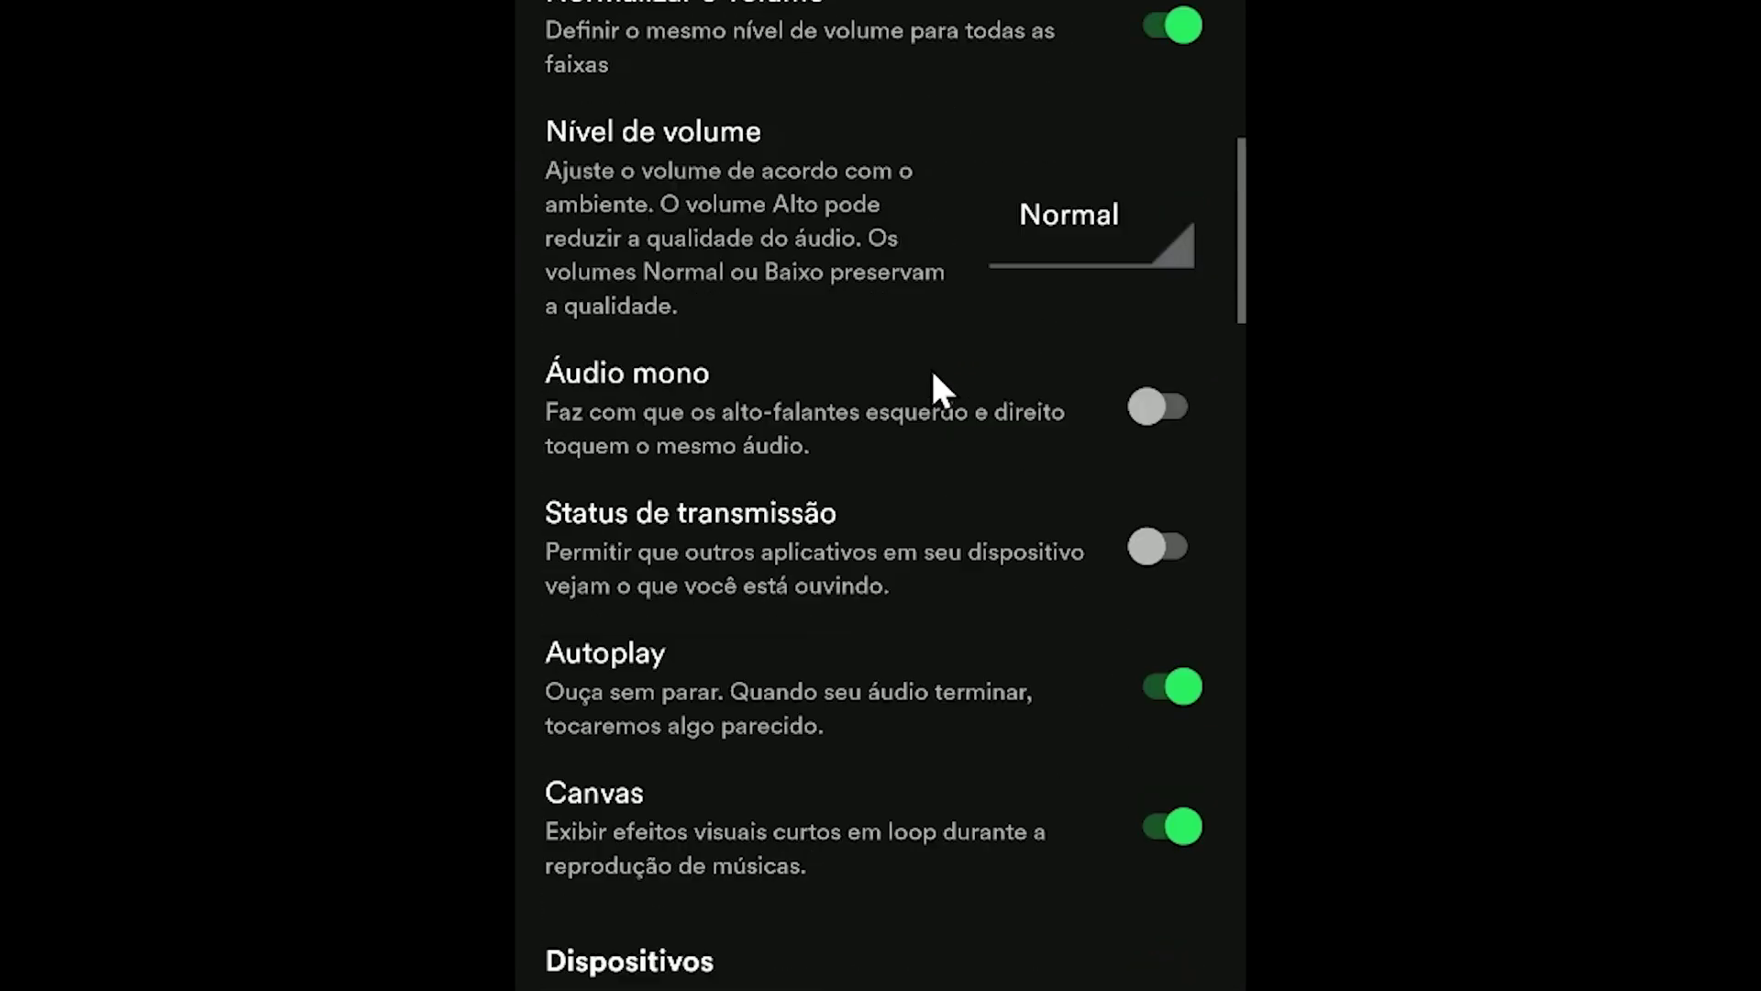
scroll(934, 374, "down", 5)
scroll(933, 374, "down", 12)
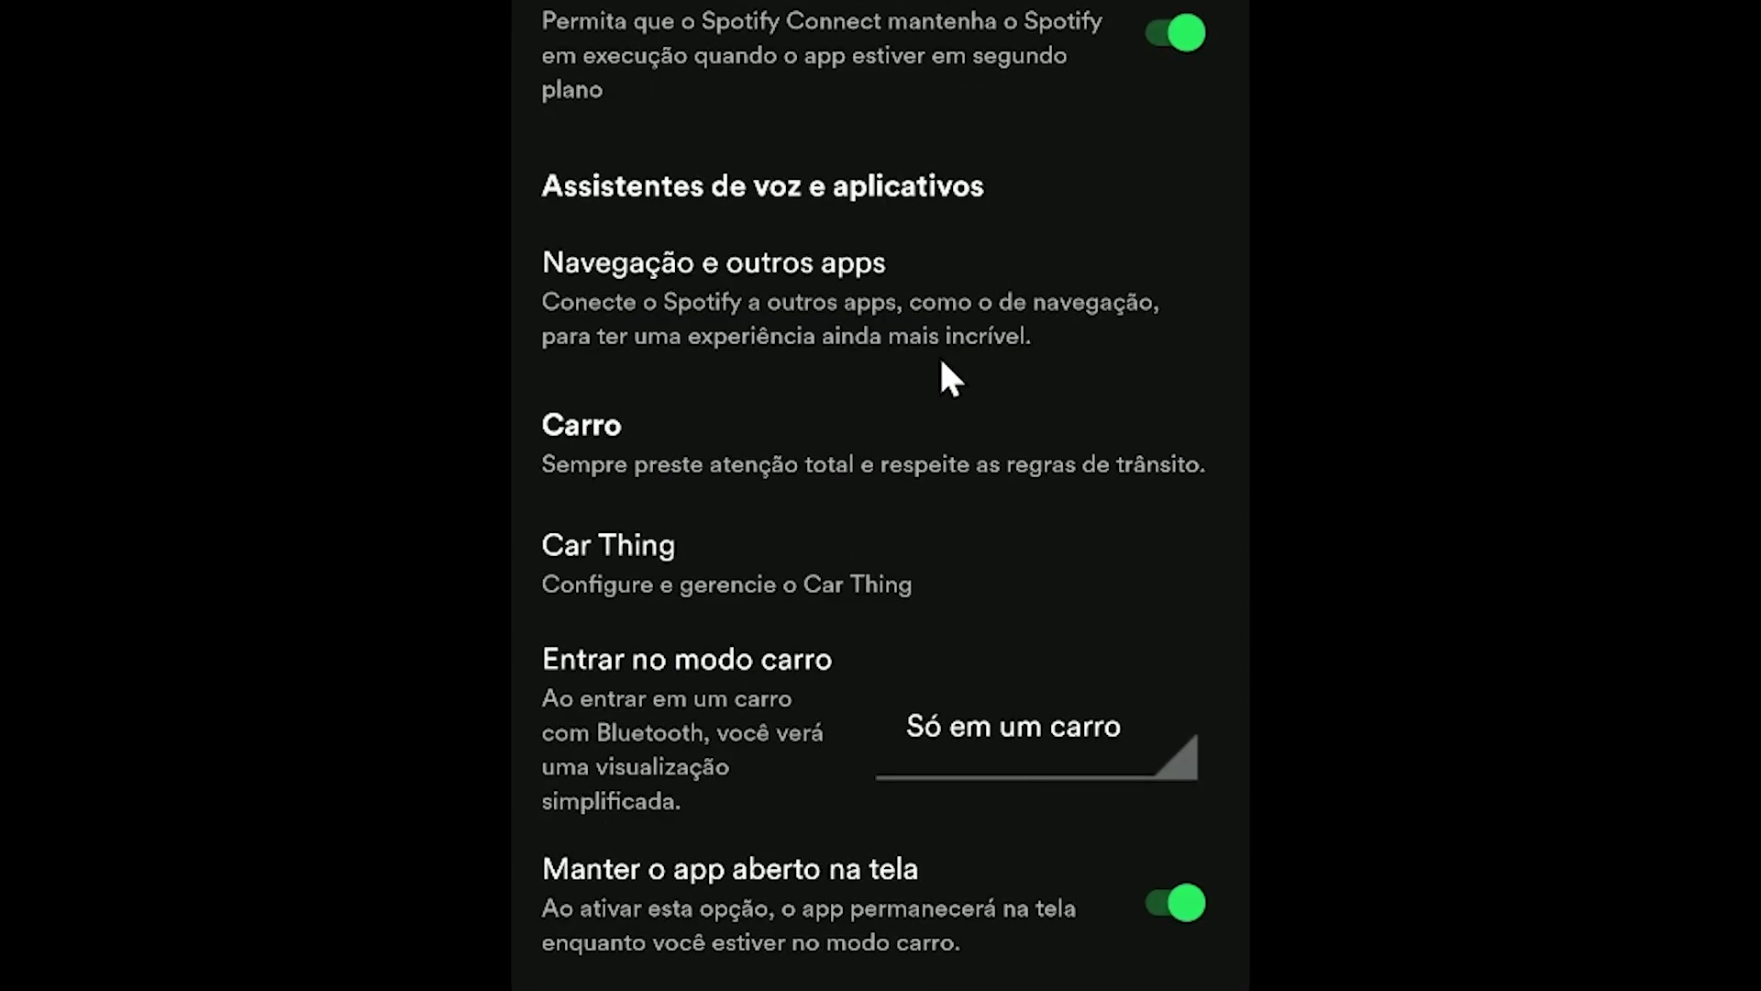
scroll(942, 365, "down", 9)
scroll(939, 367, "down", 9)
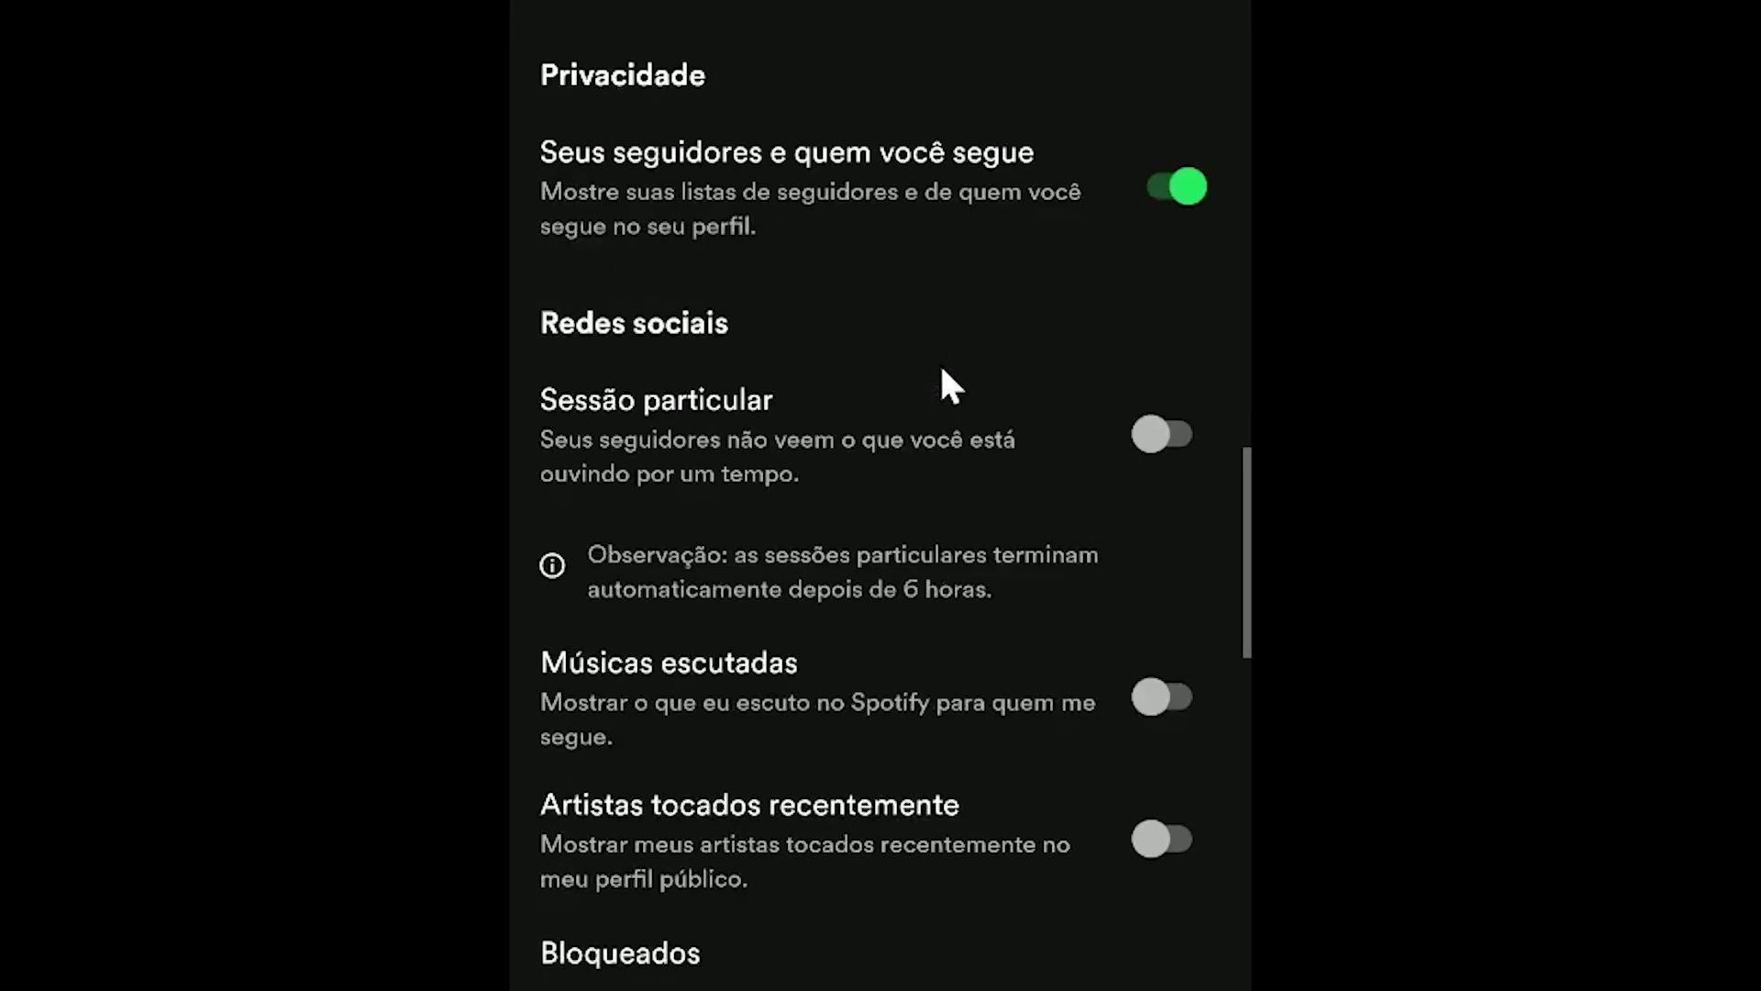
scroll(939, 367, "down", 4)
scroll(940, 367, "down", 13)
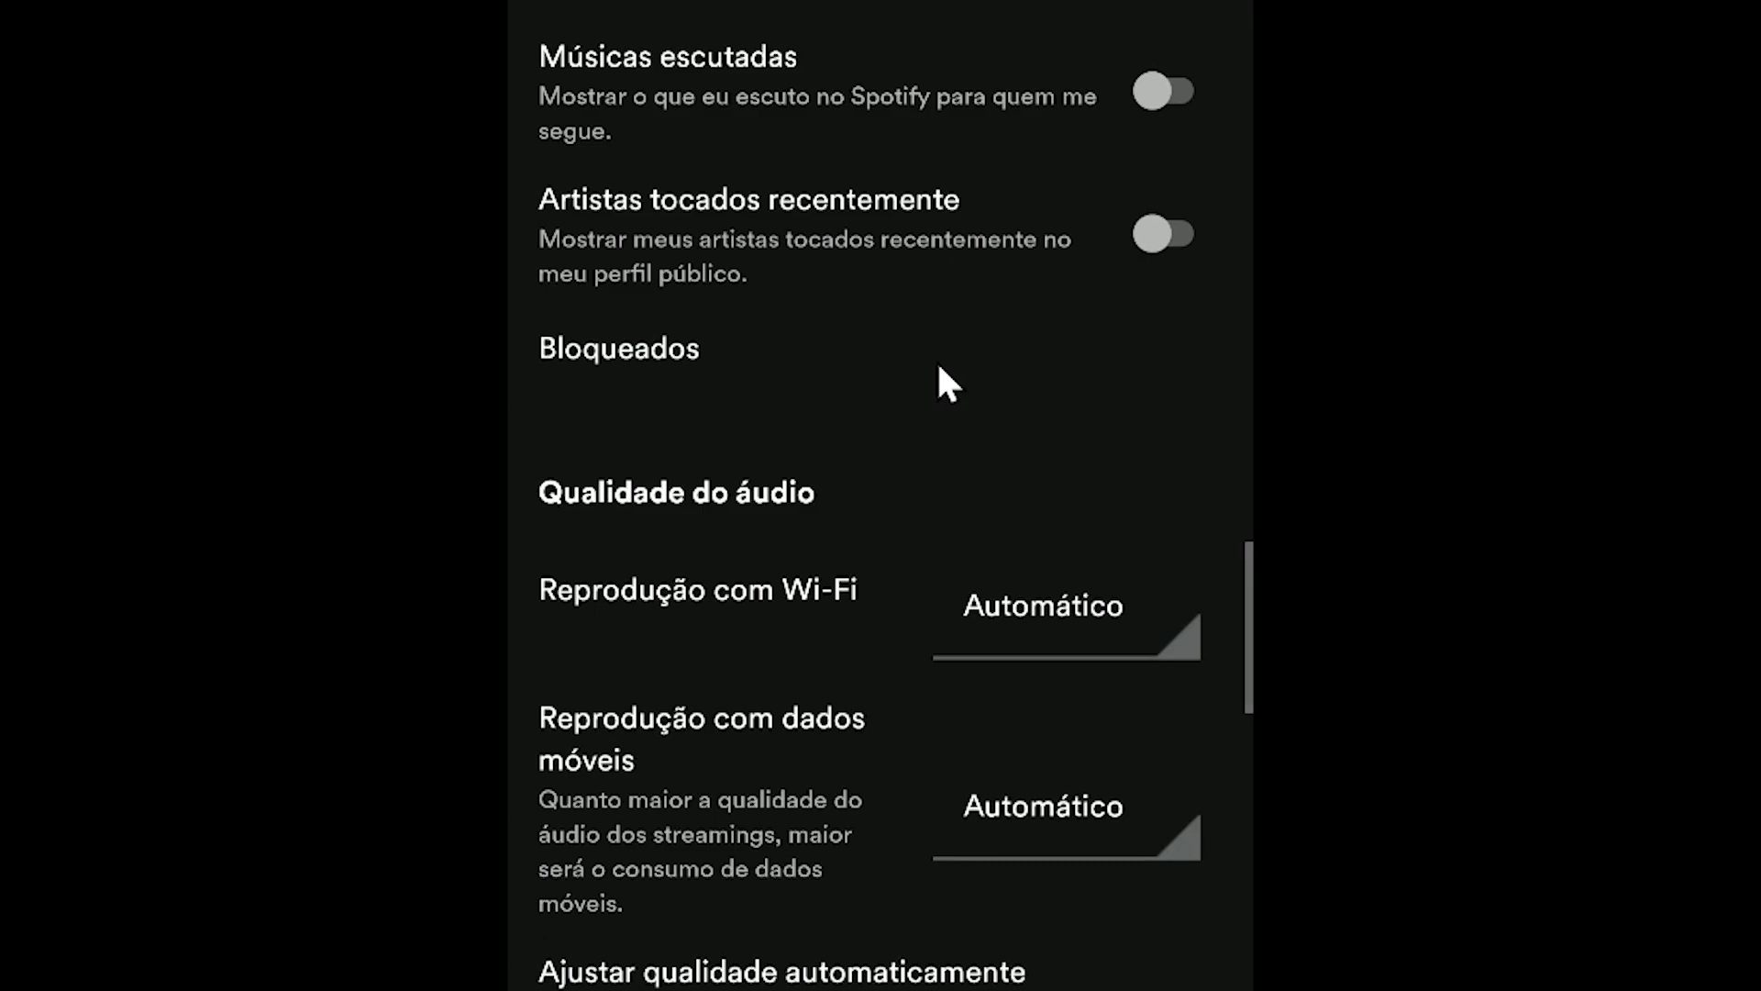
scroll(938, 365, "down", 2)
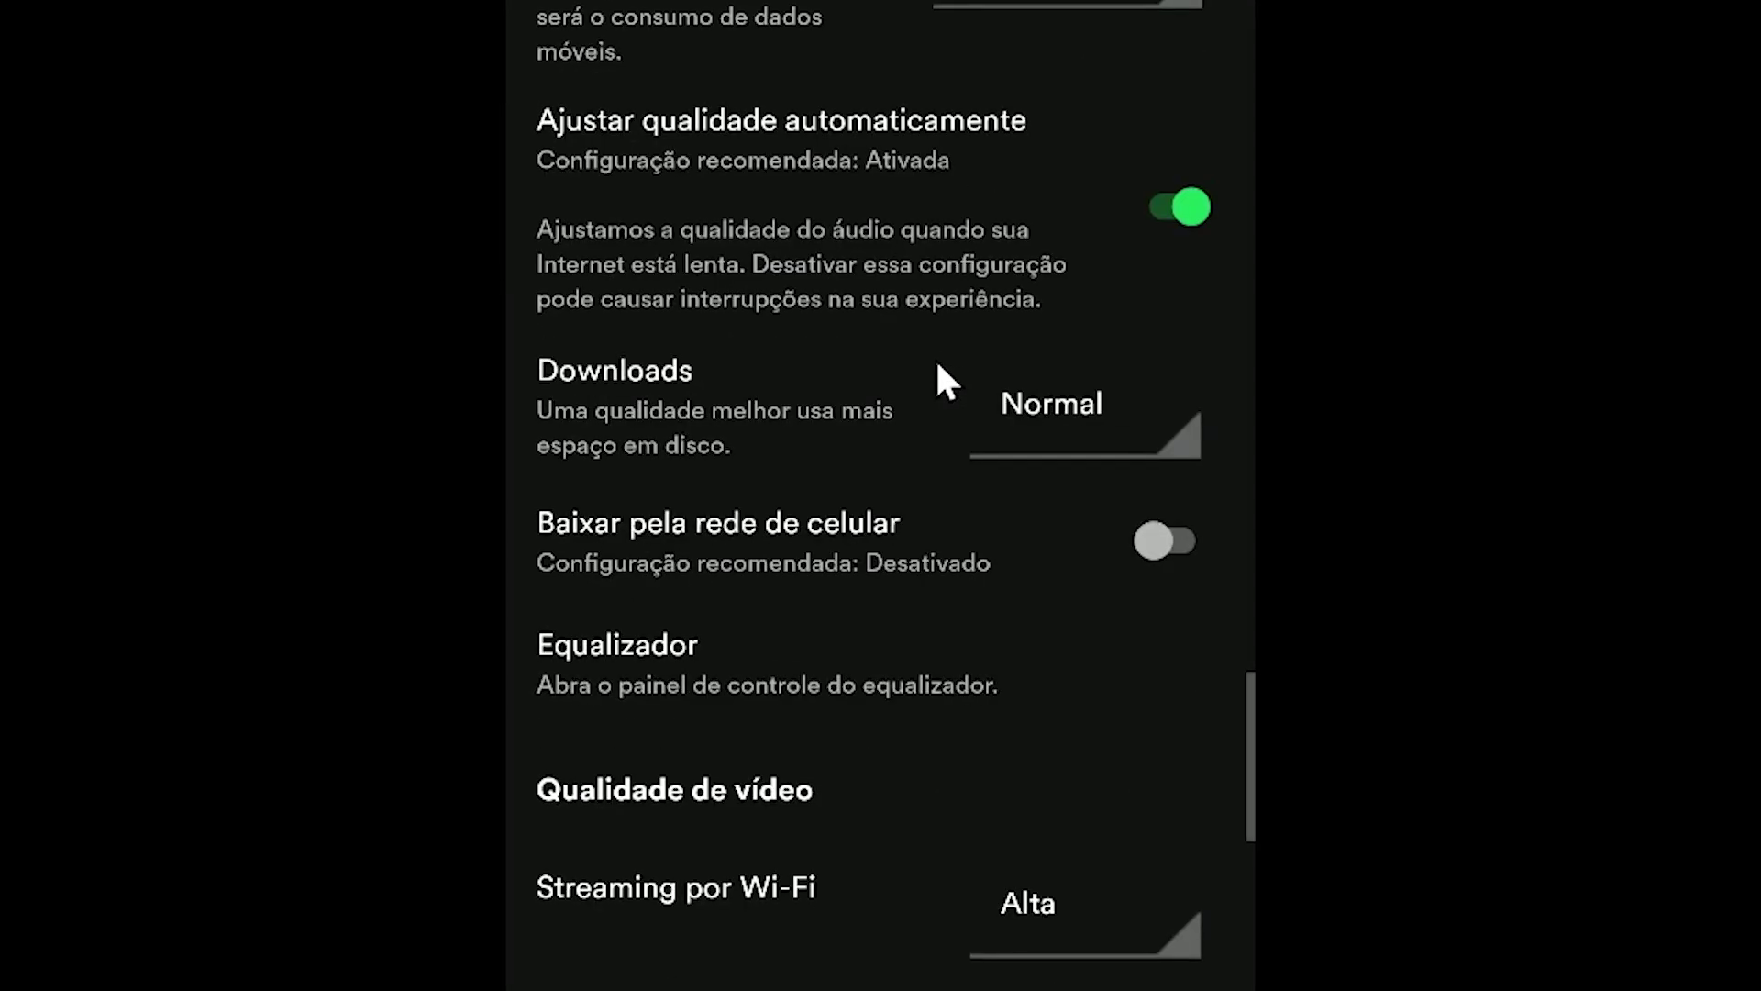
scroll(936, 367, "down", 6)
scroll(936, 367, "down", 13)
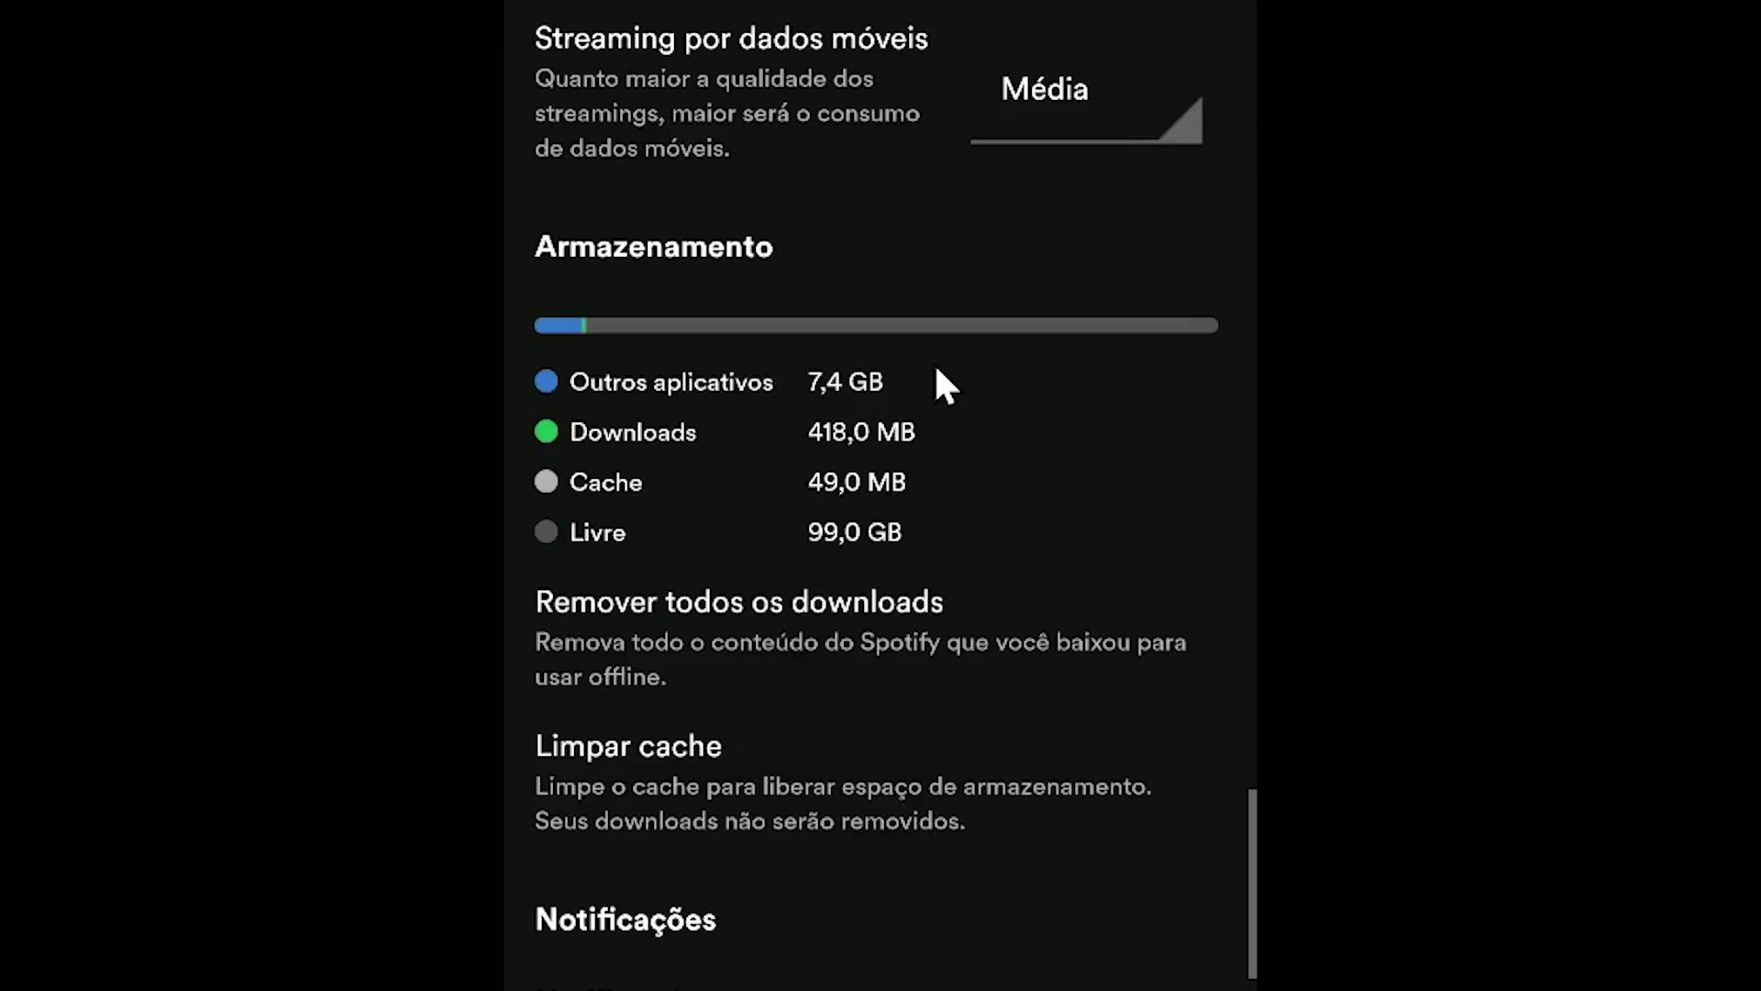
scroll(937, 355, "down", 6)
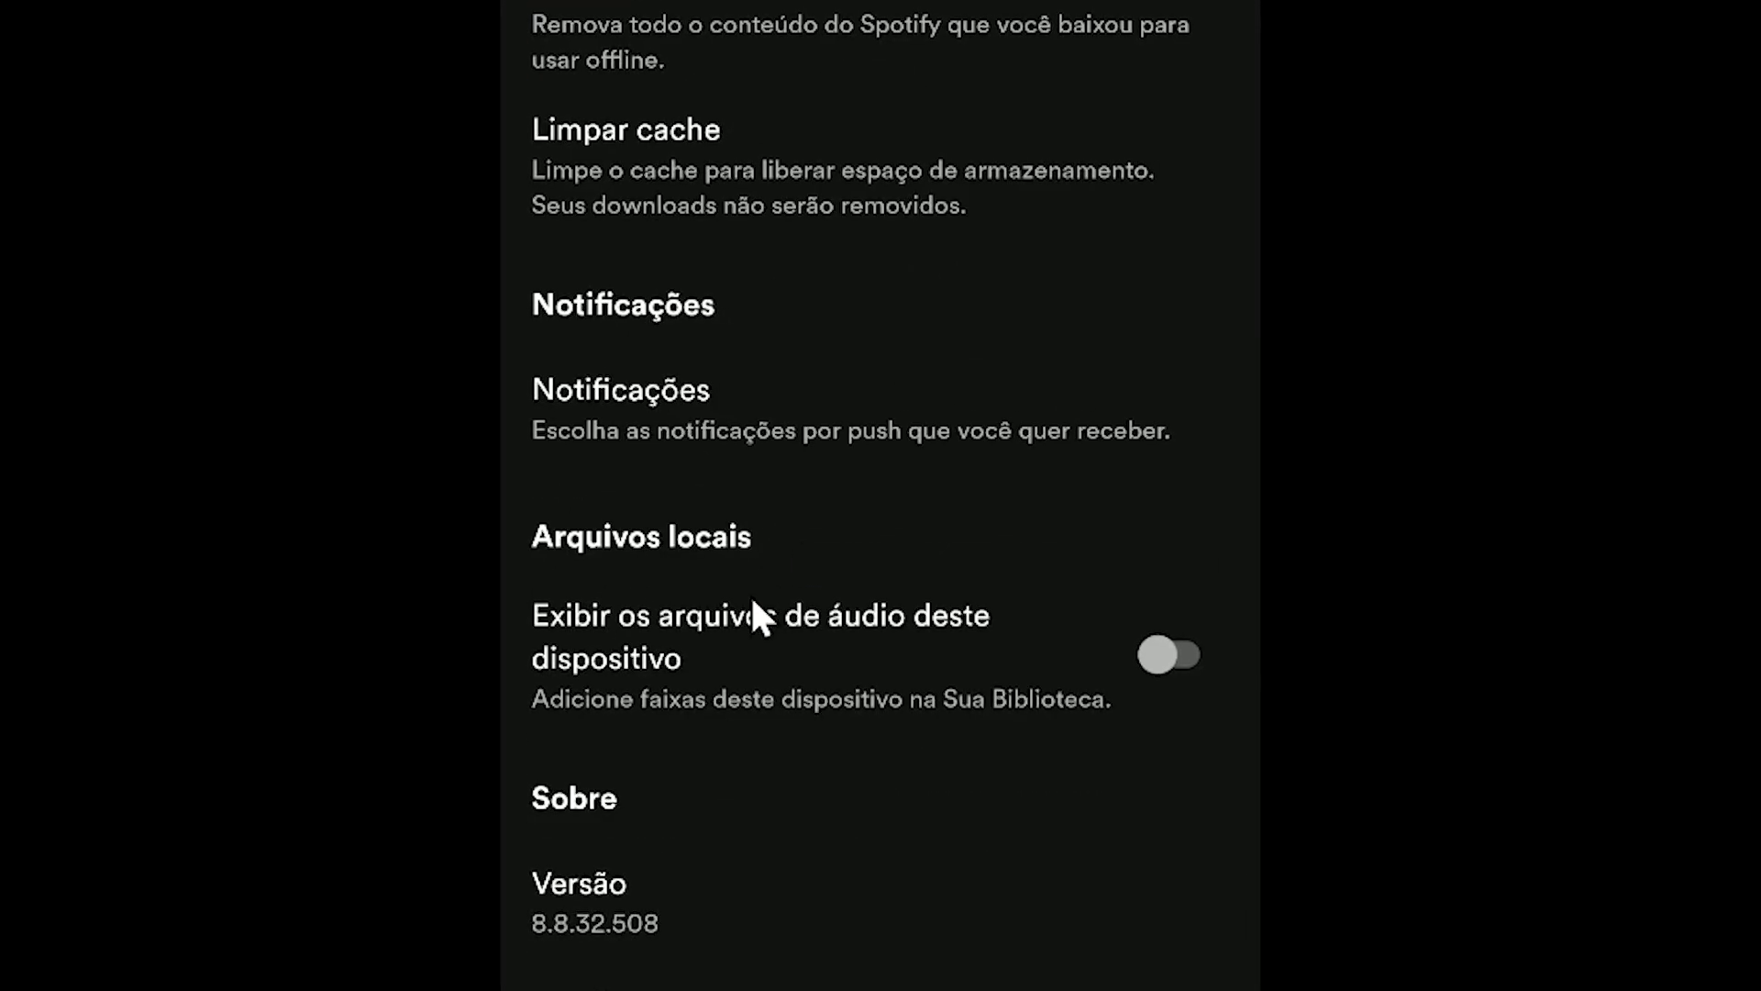
left_click(1172, 655)
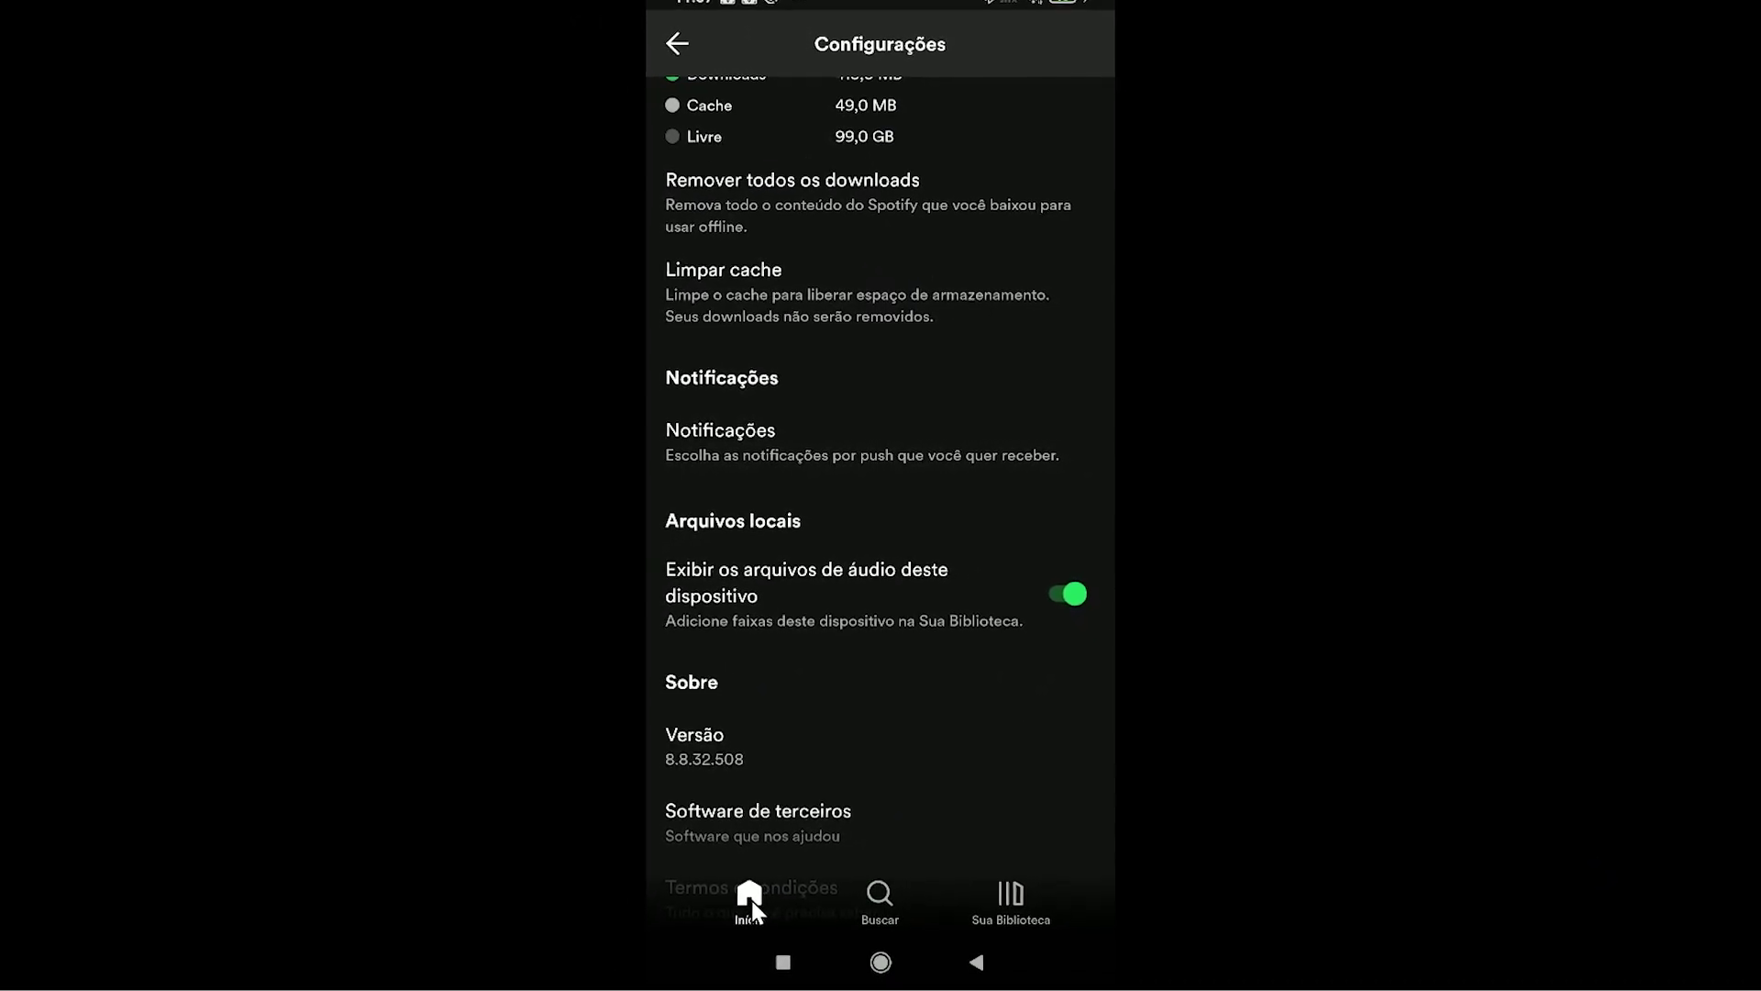
Open Arquivos locais from Sua Biblioteca on the phone and play 2 Minutes to Midnight (2015 Remaster)
left_click(744, 910)
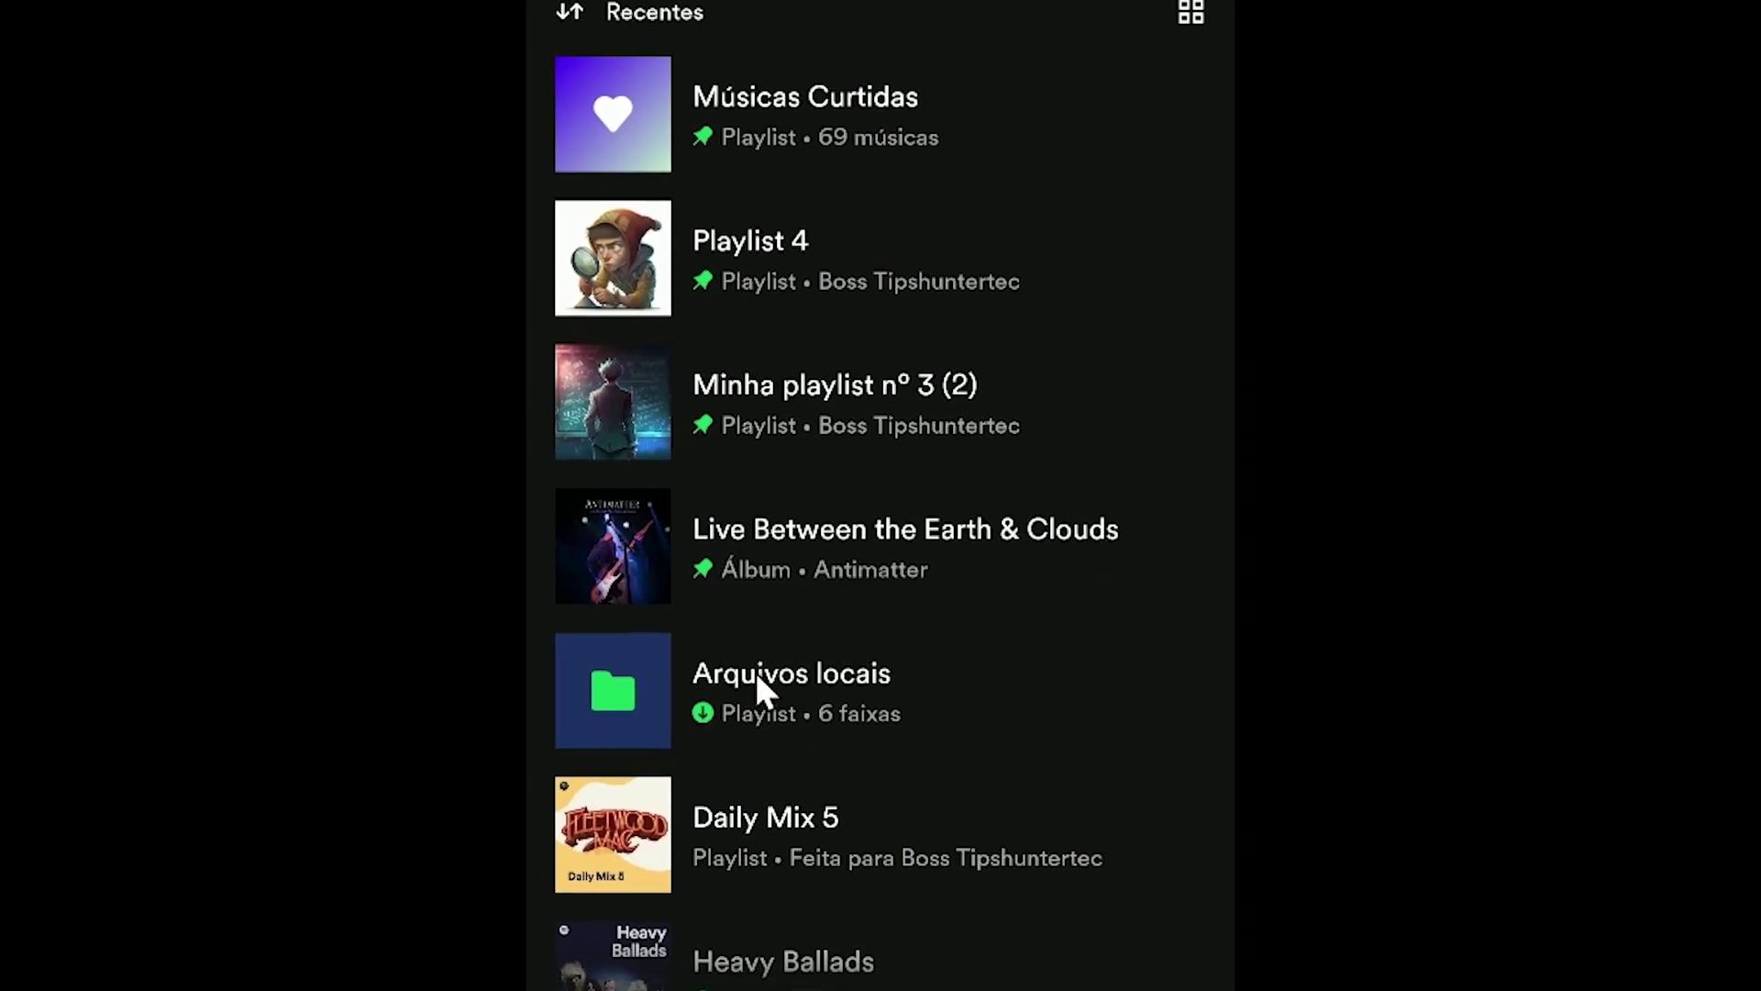
left_click(744, 697)
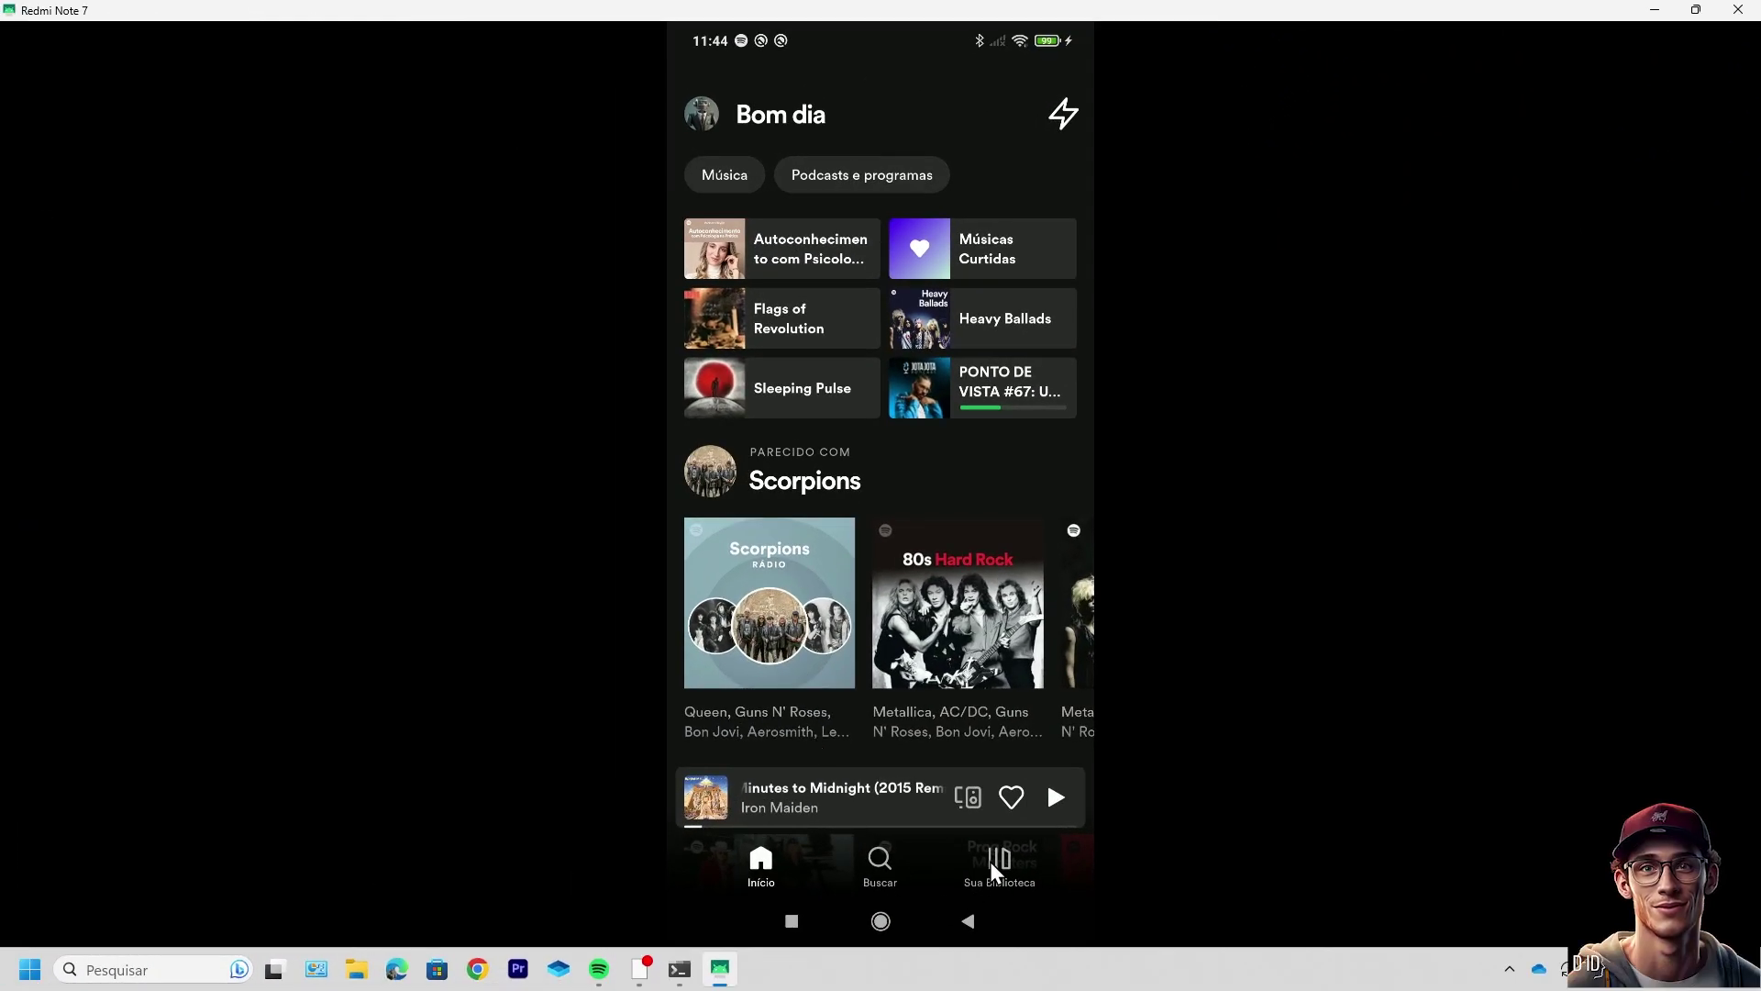
left_click(999, 864)
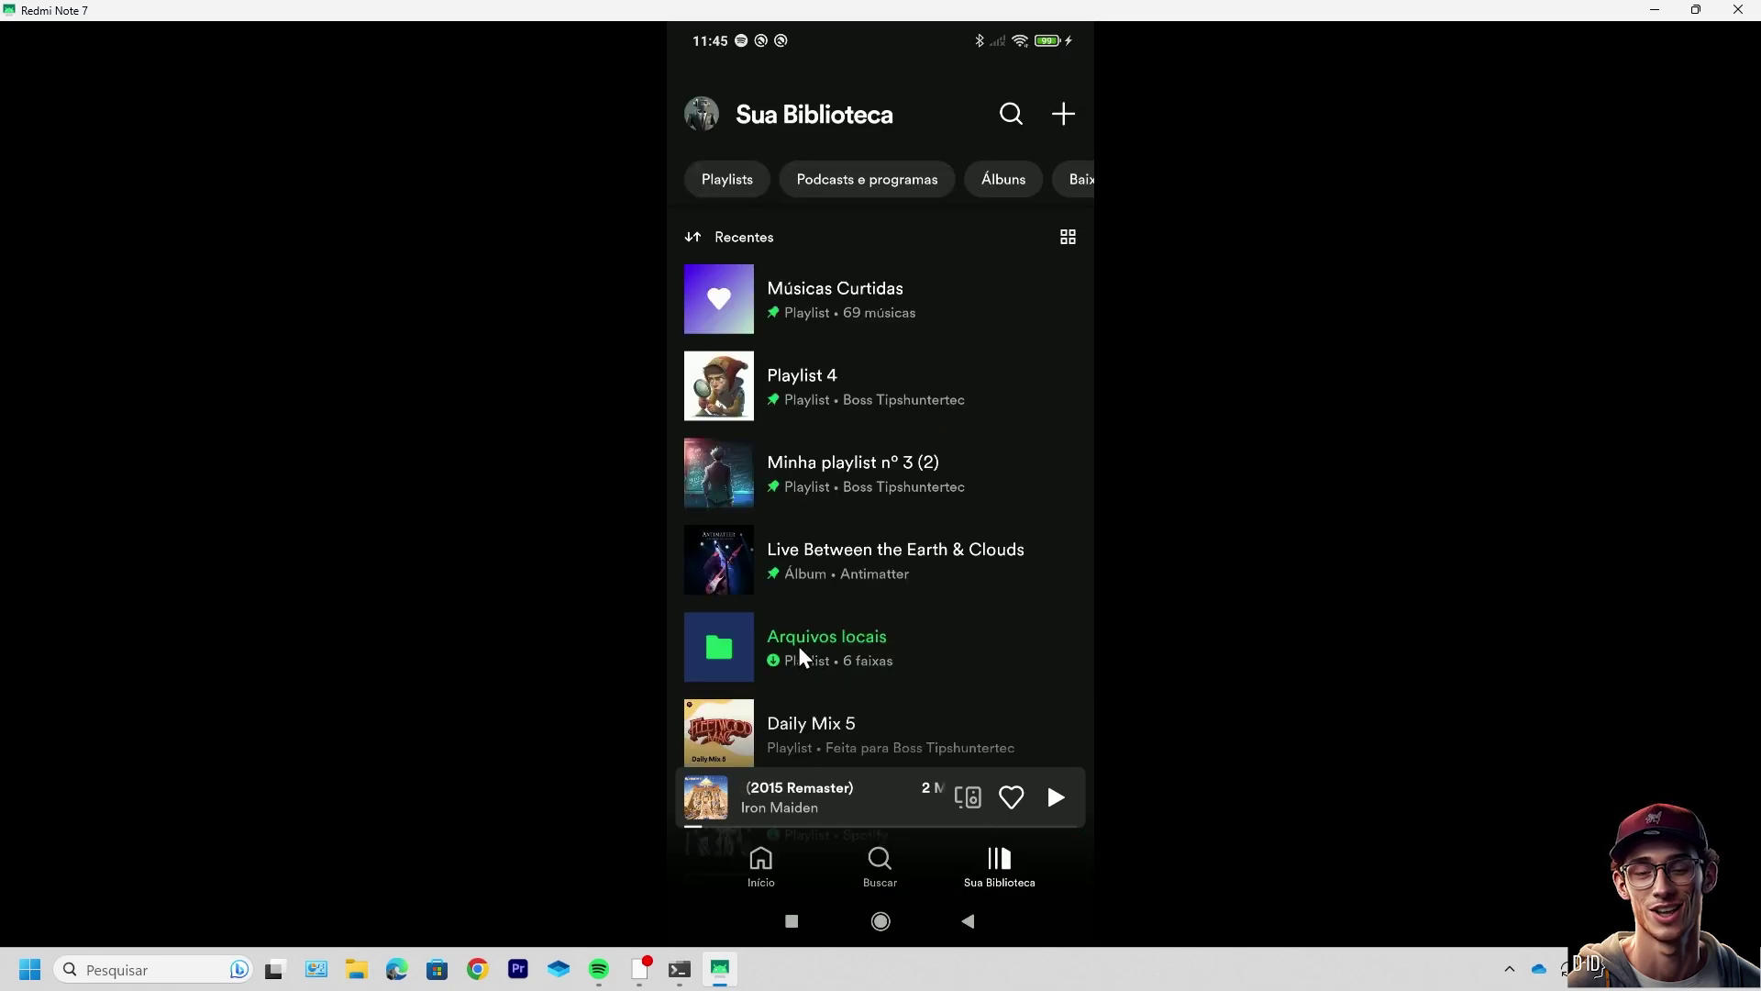
left_click(732, 647)
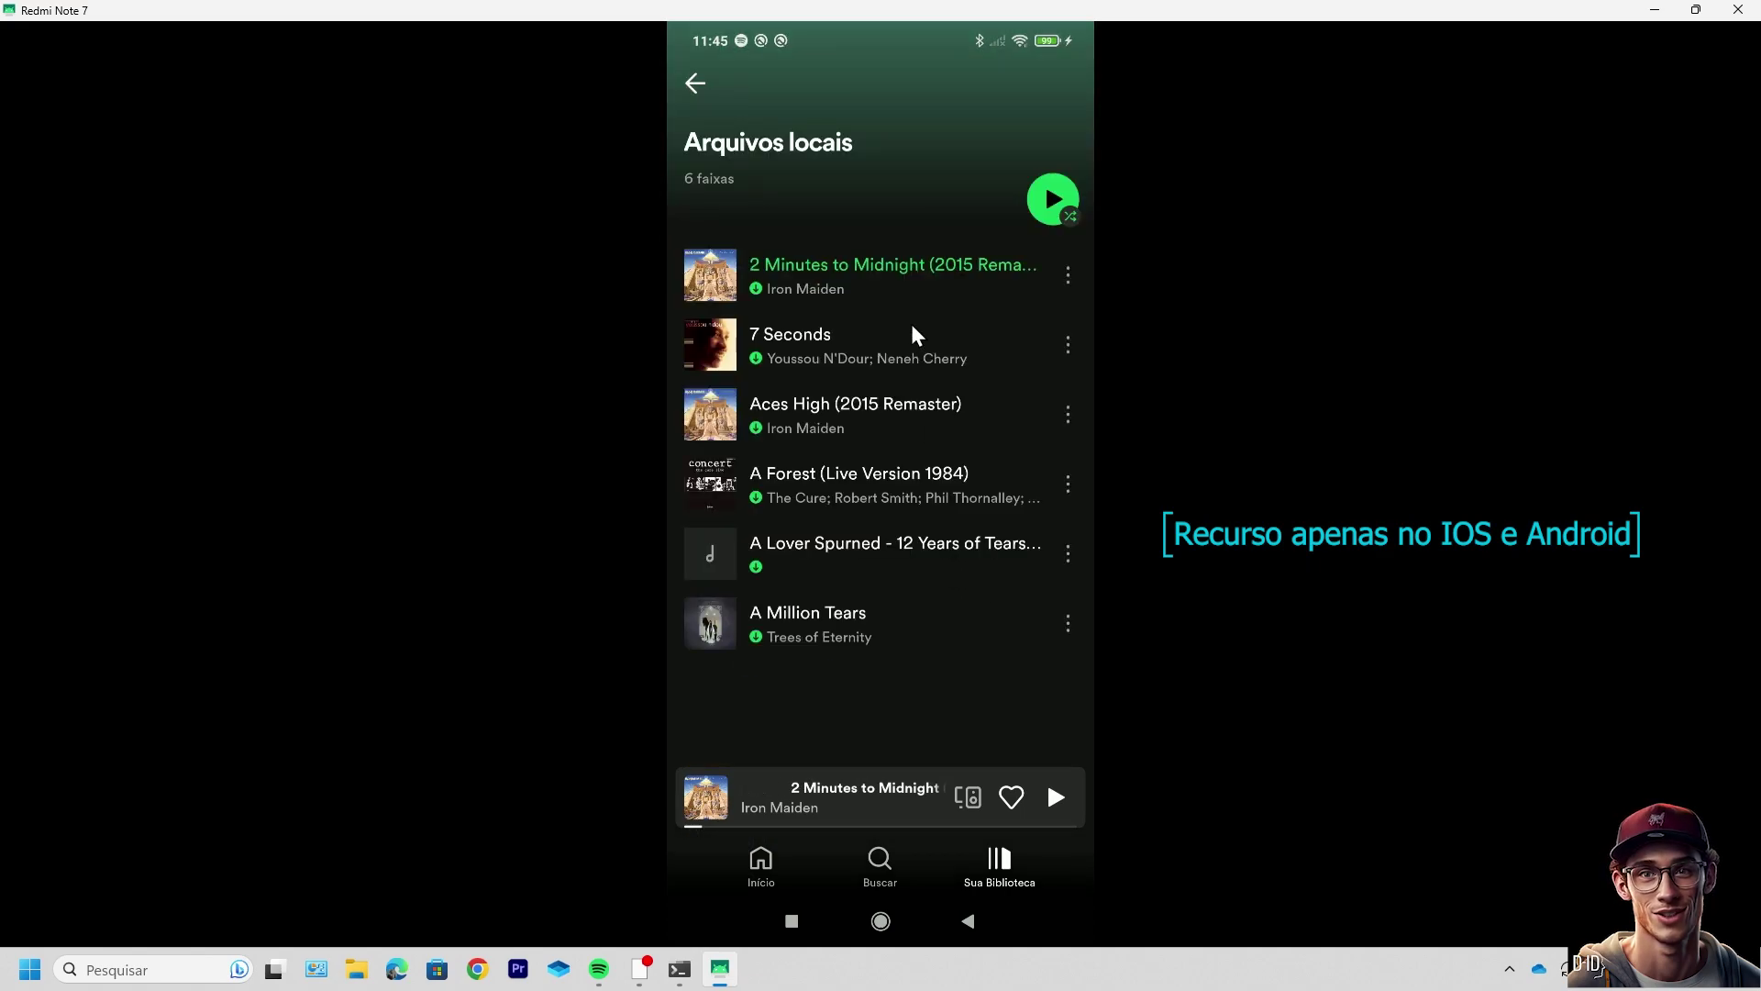
left_click(850, 264)
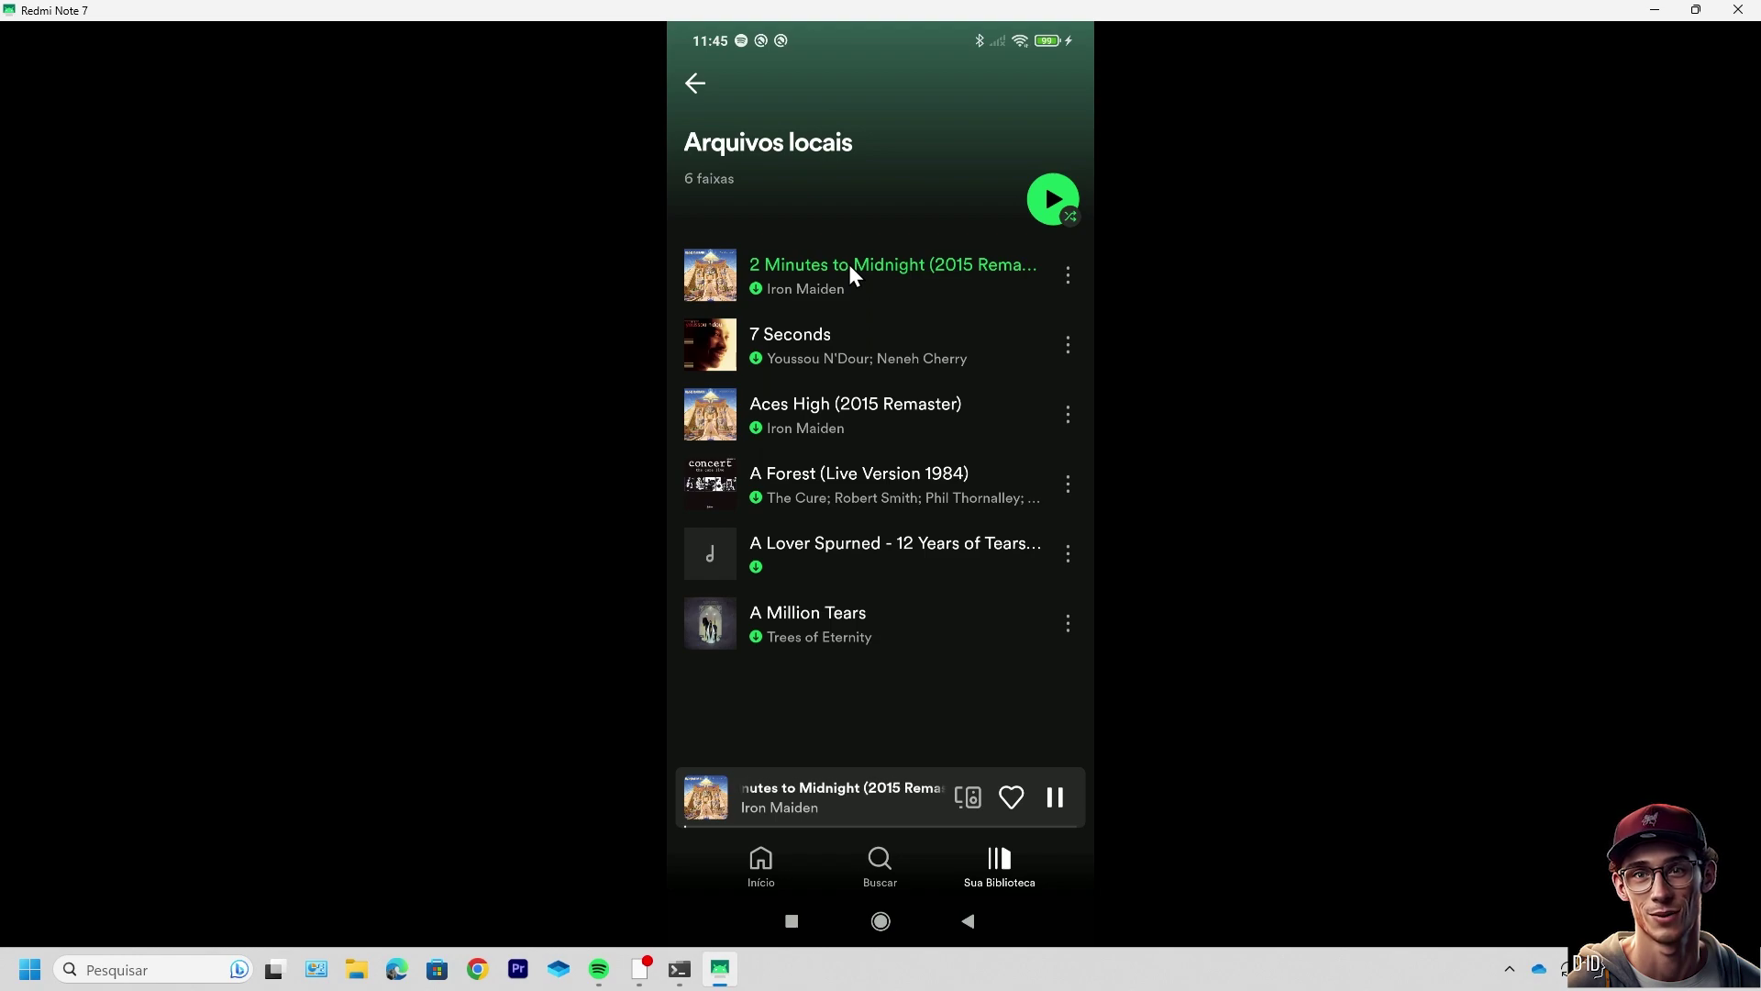
Show the playing track in full screen and open its Timer options
left_click(850, 785)
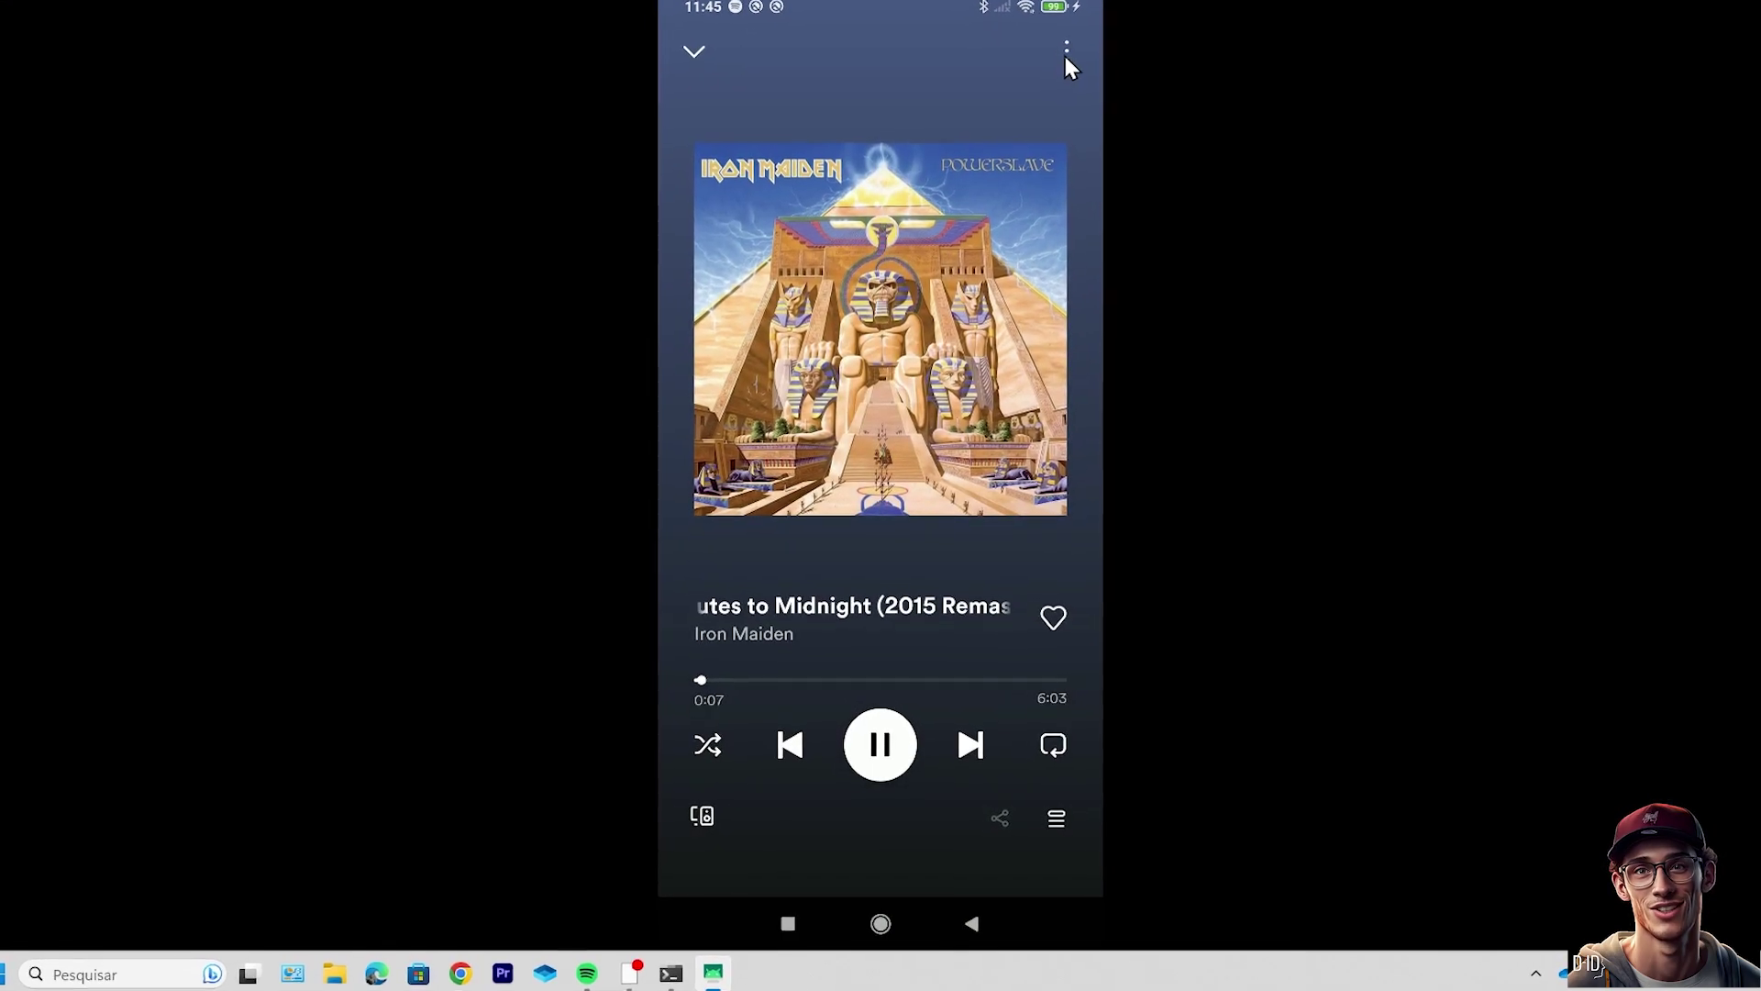
left_click(1077, 11)
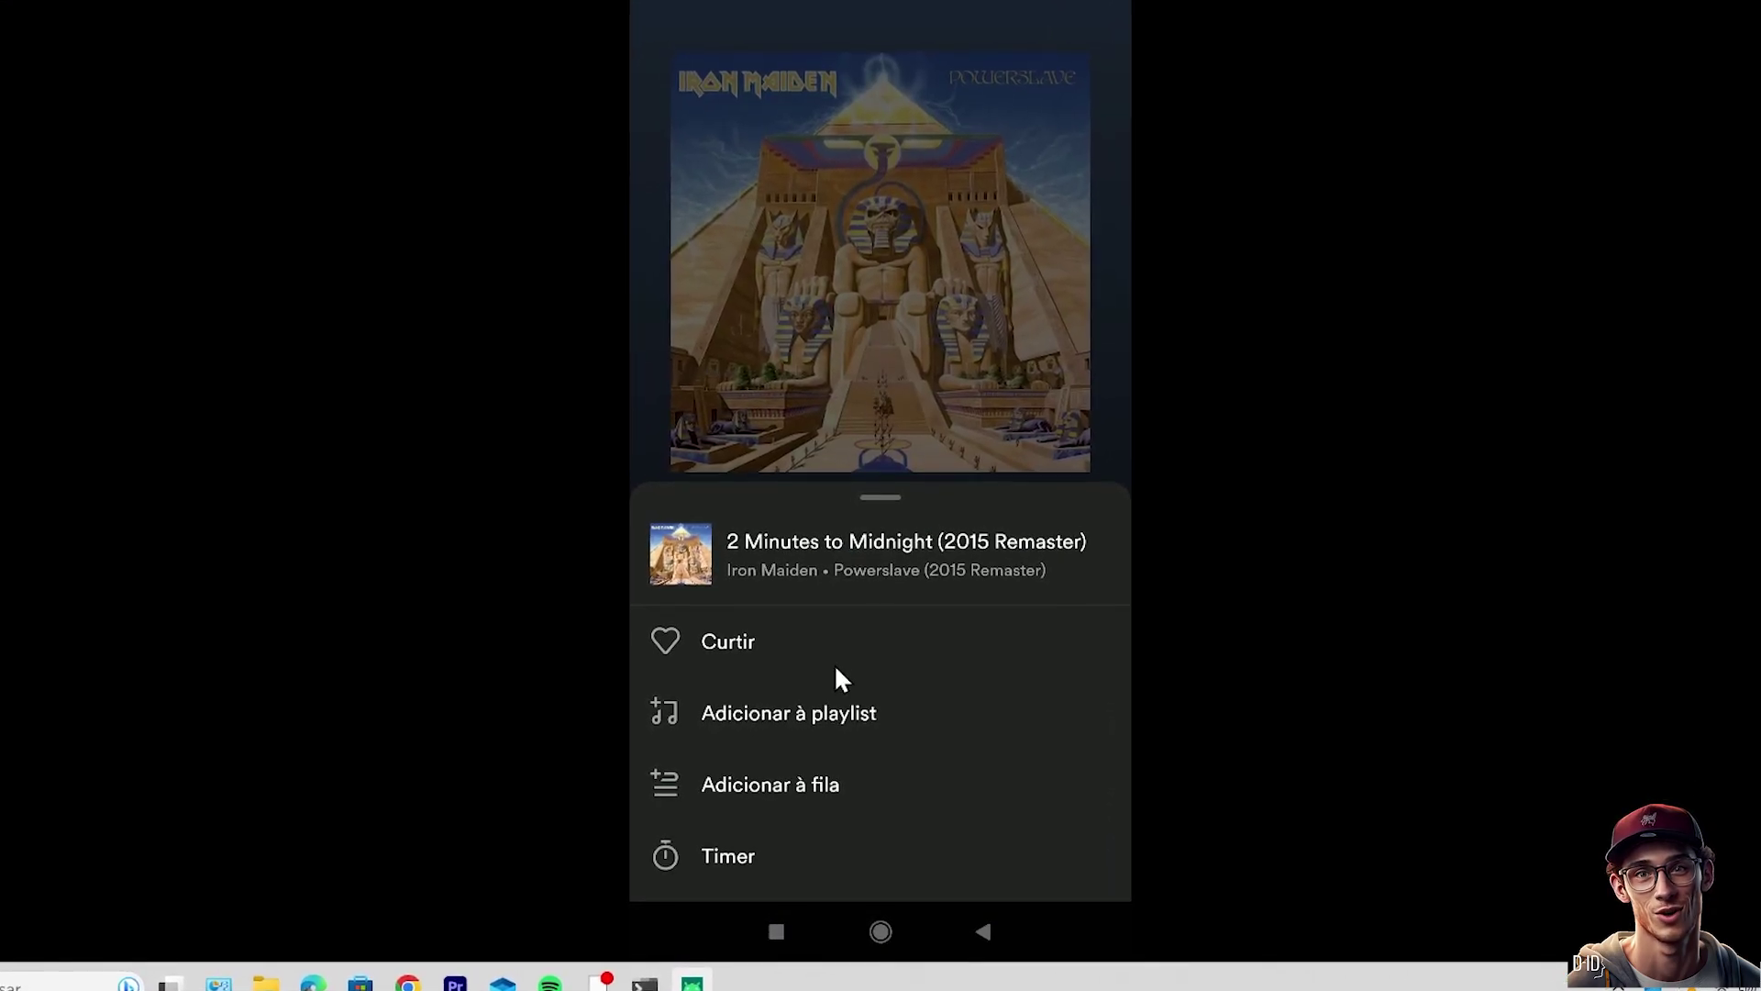
left_click(714, 859)
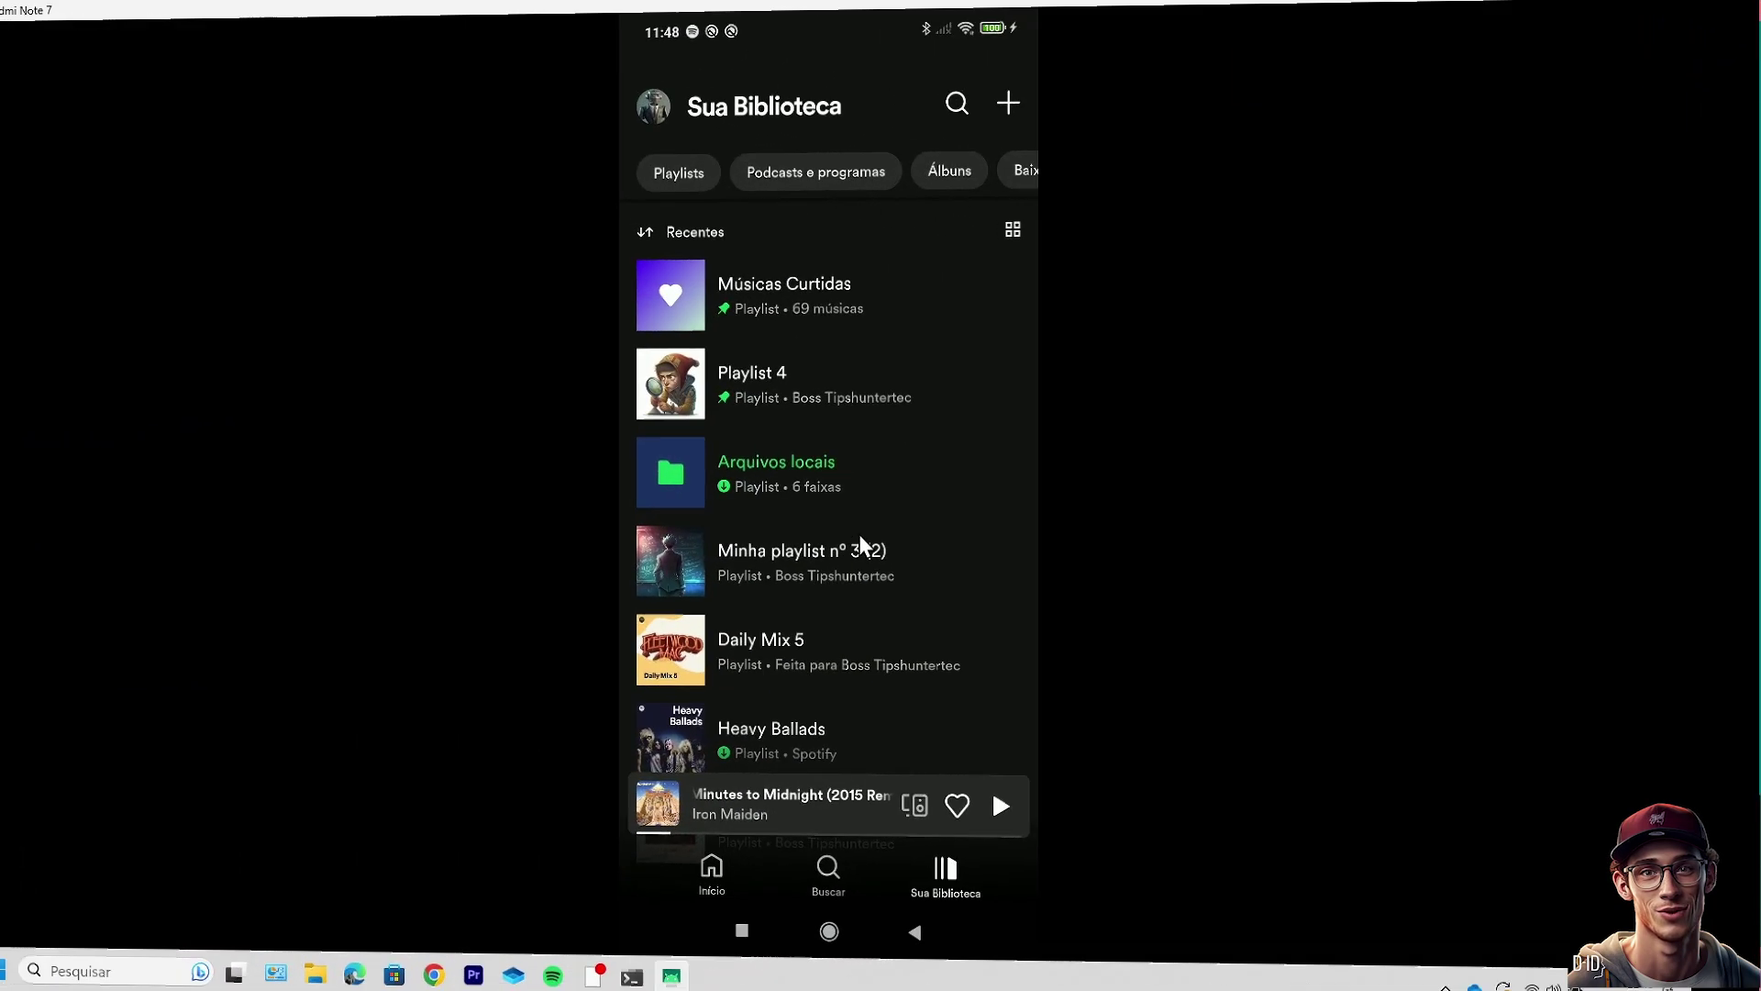
Pin and unpin Minha playlist nº 3 (2) repeatedly in the phone's Sua Biblioteca, finishing with it pinned
left_click_drag(859, 533, 1110, 579)
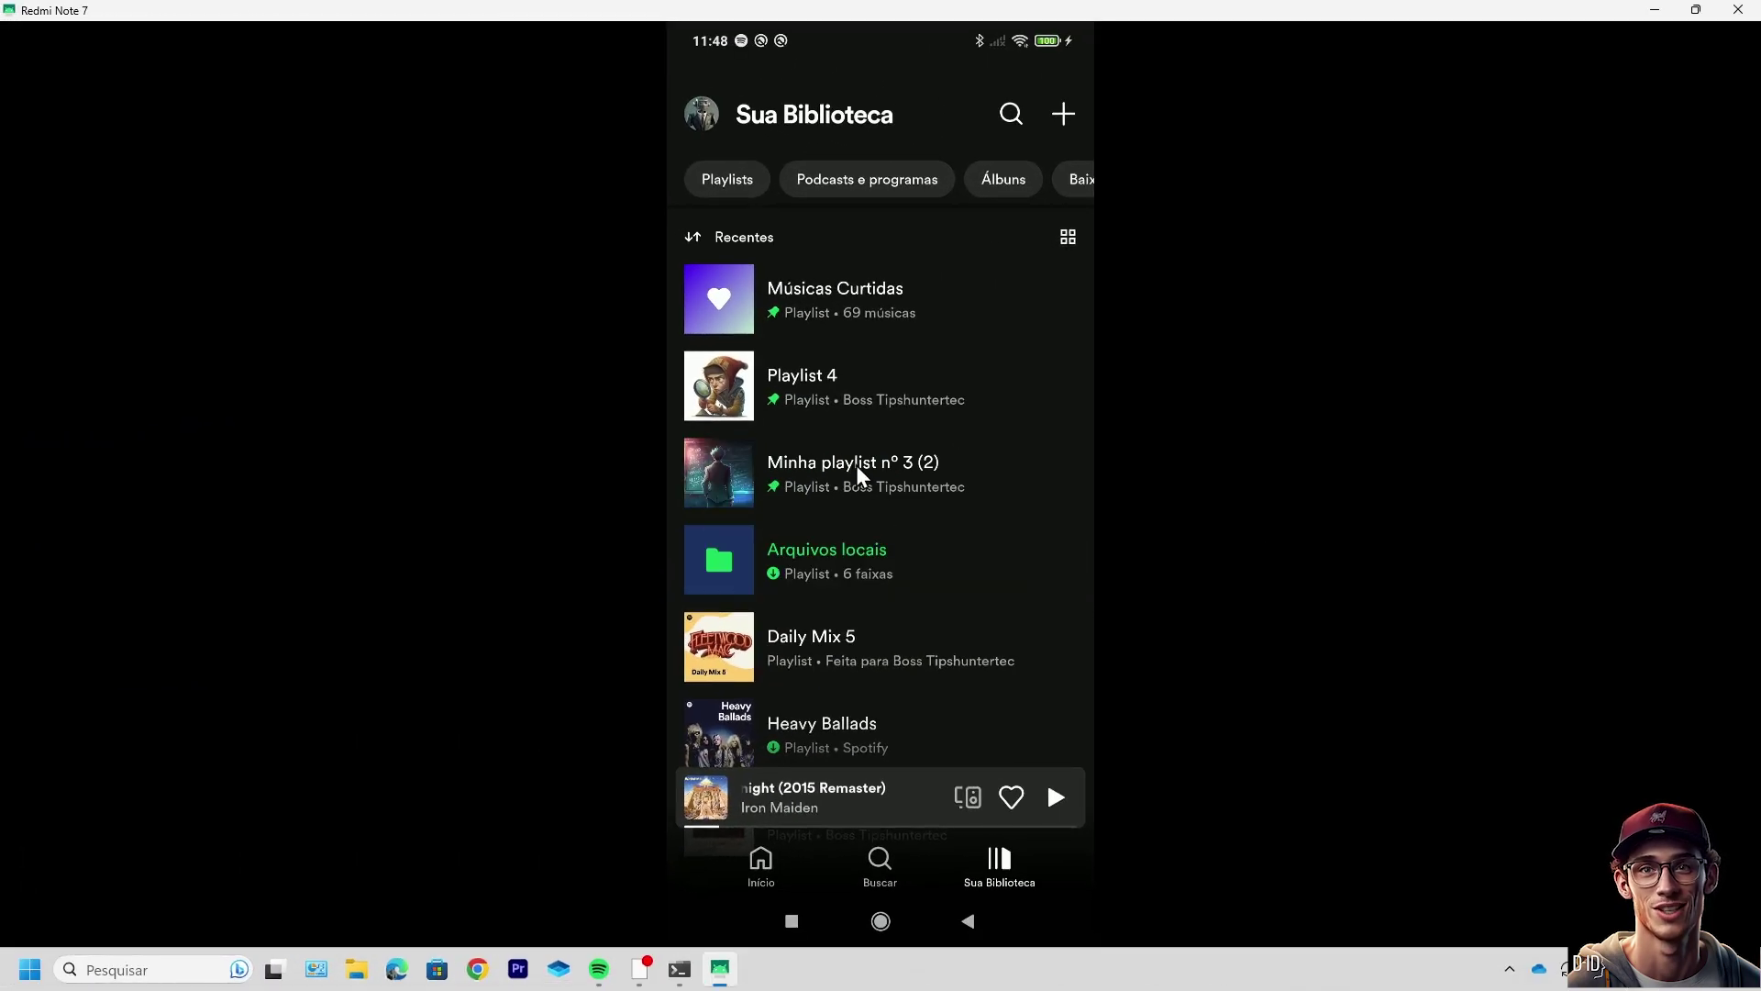
left_click_drag(871, 644, 1092, 649)
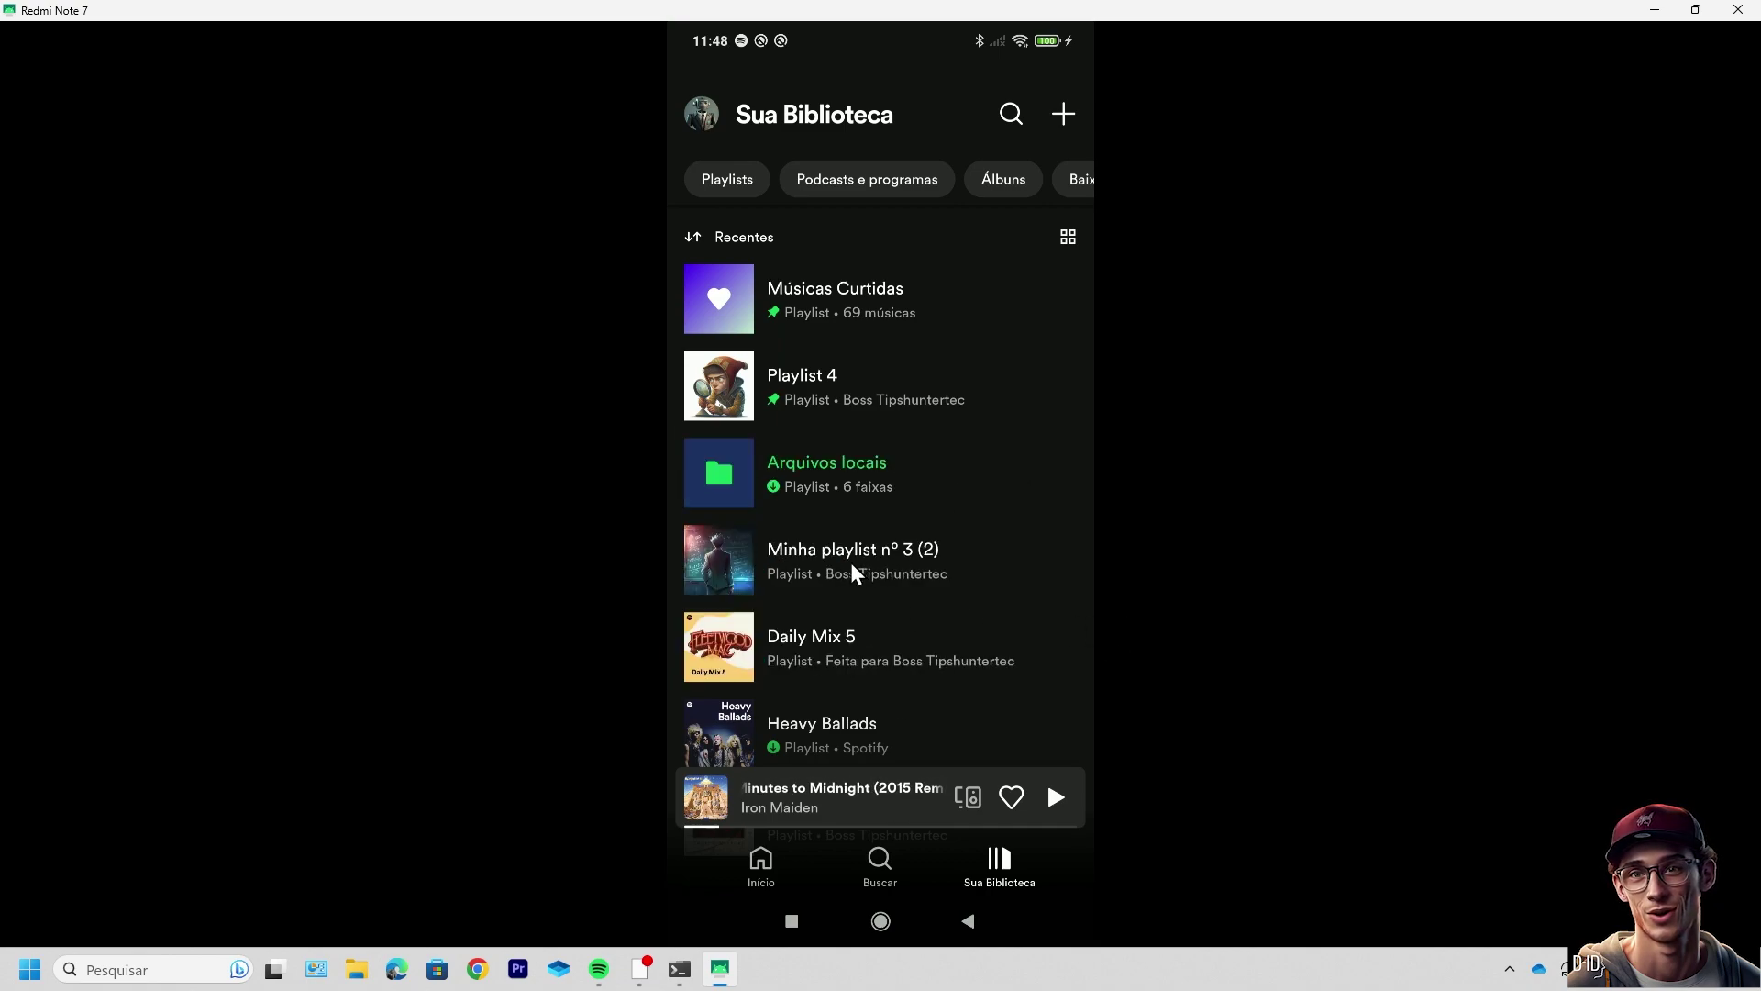
left_click_drag(1091, 562, 1081, 590)
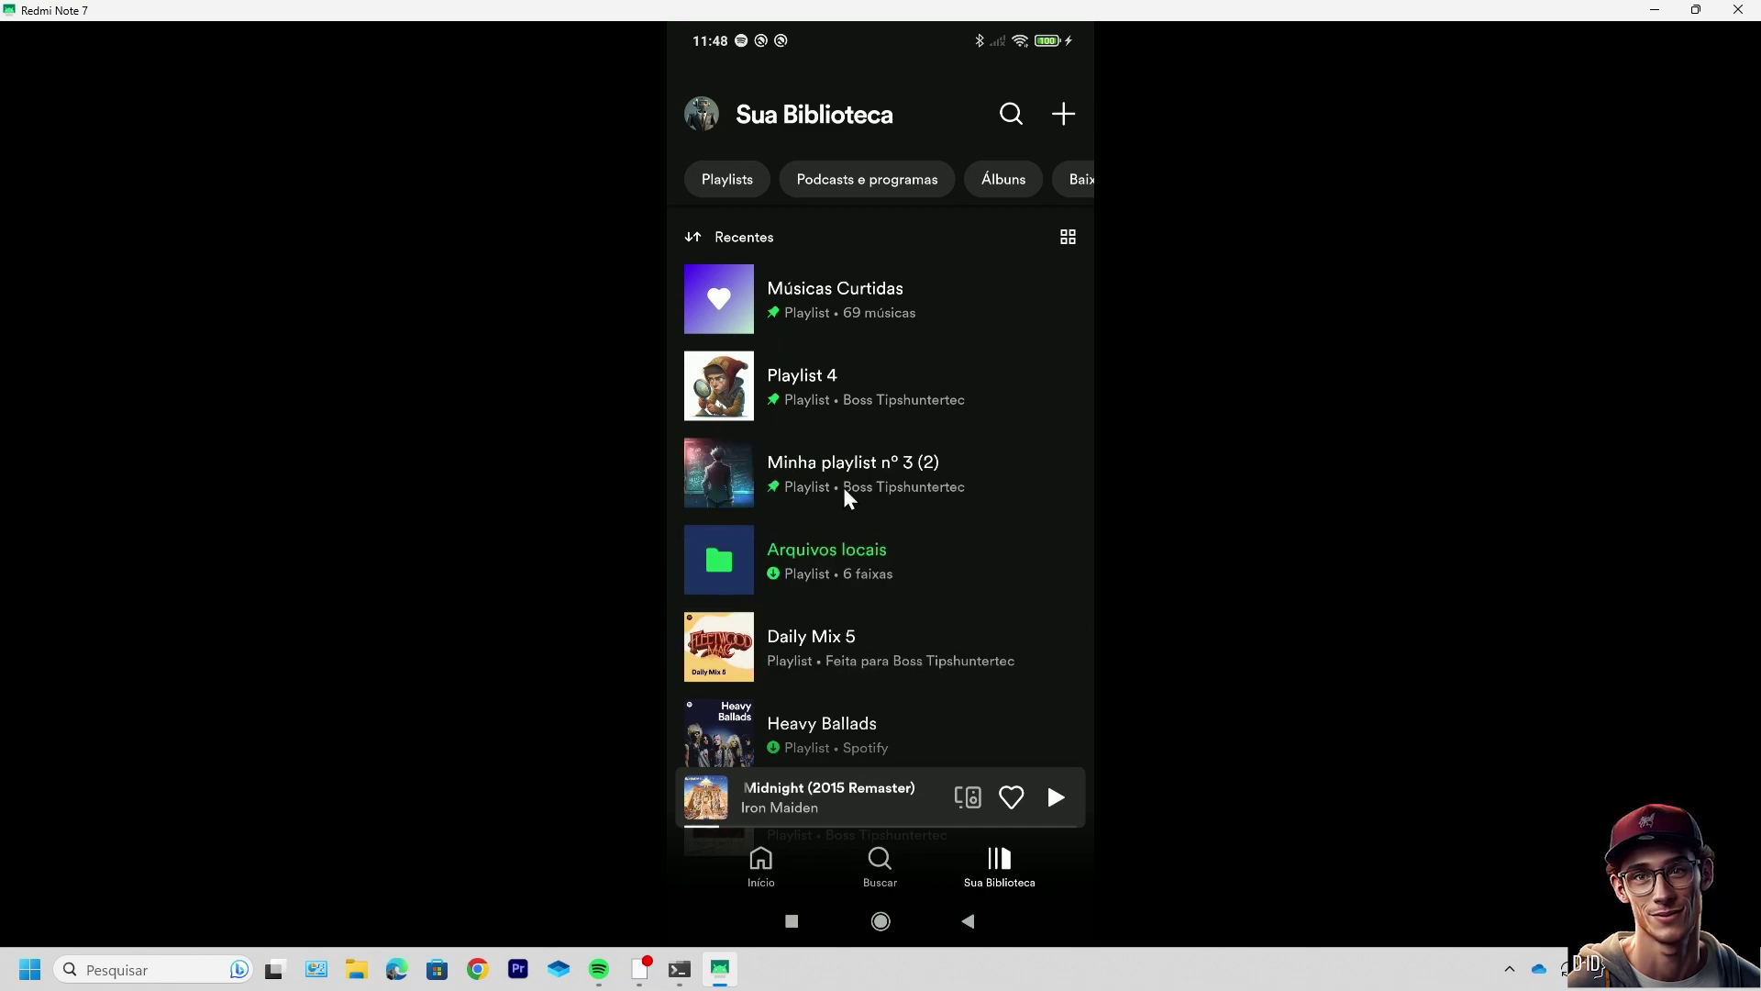
left_click_drag(896, 635, 1162, 640)
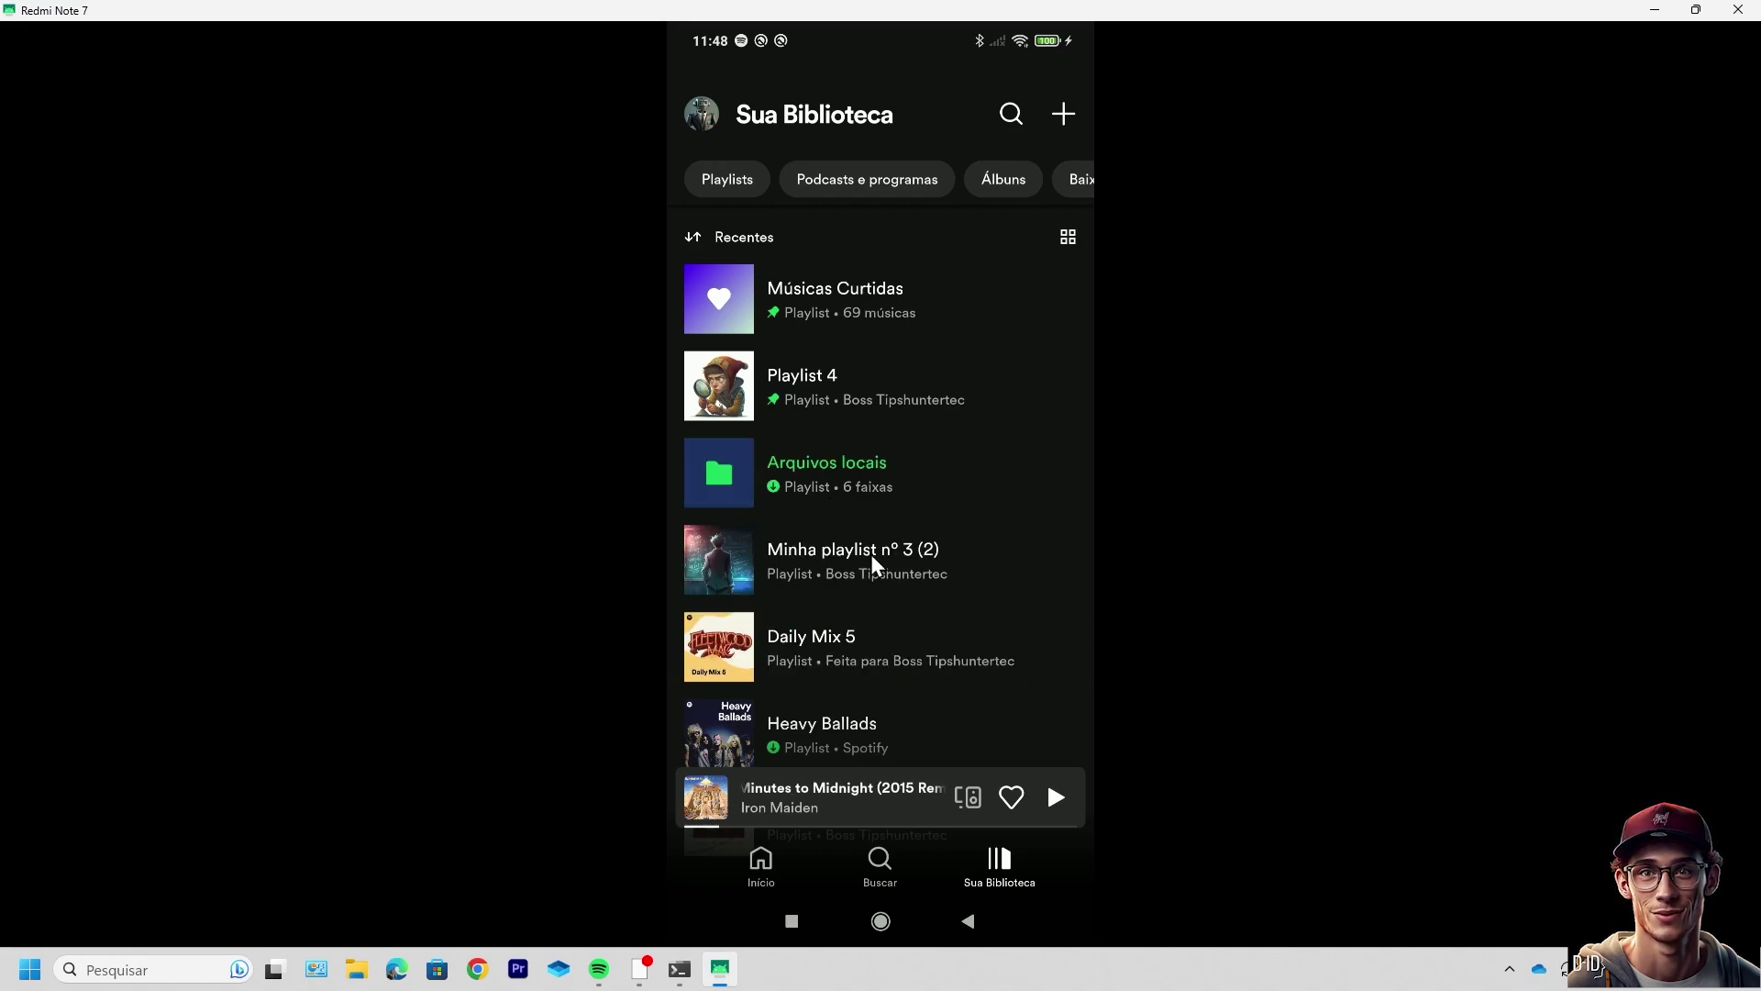
left_click_drag(896, 561, 1080, 595)
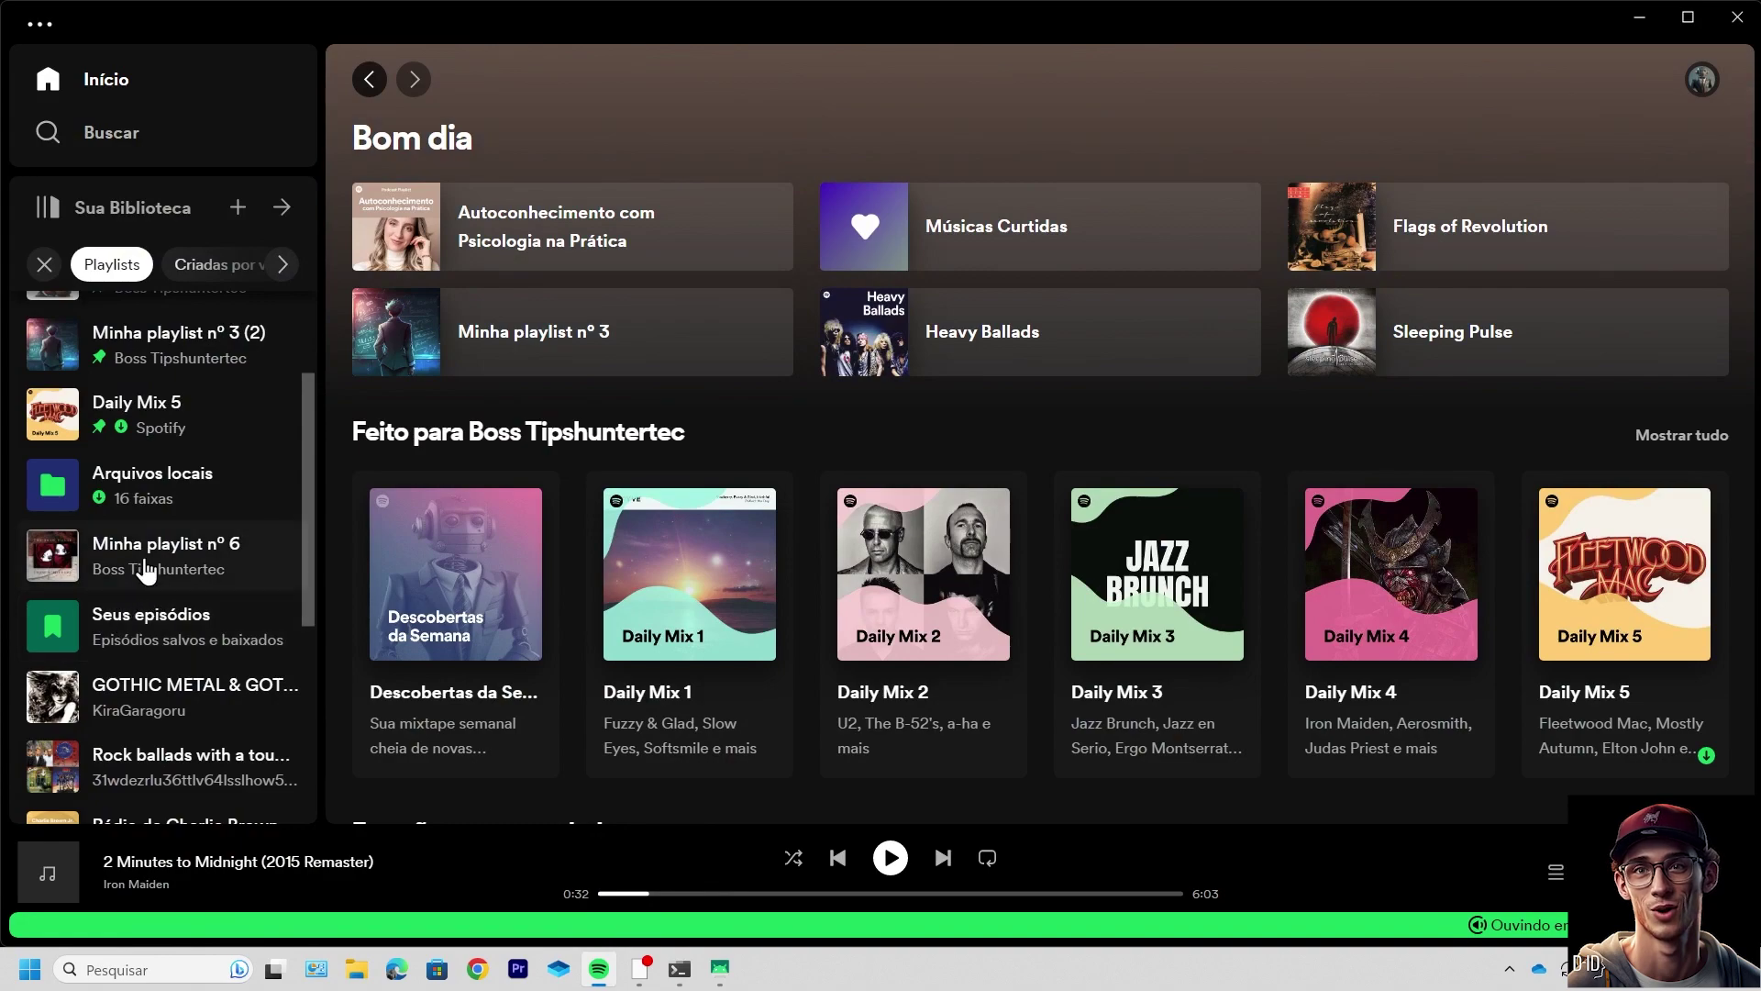
Create a playlist folder in Sua Biblioteca and rename it ANOS 80
right_click(141, 568)
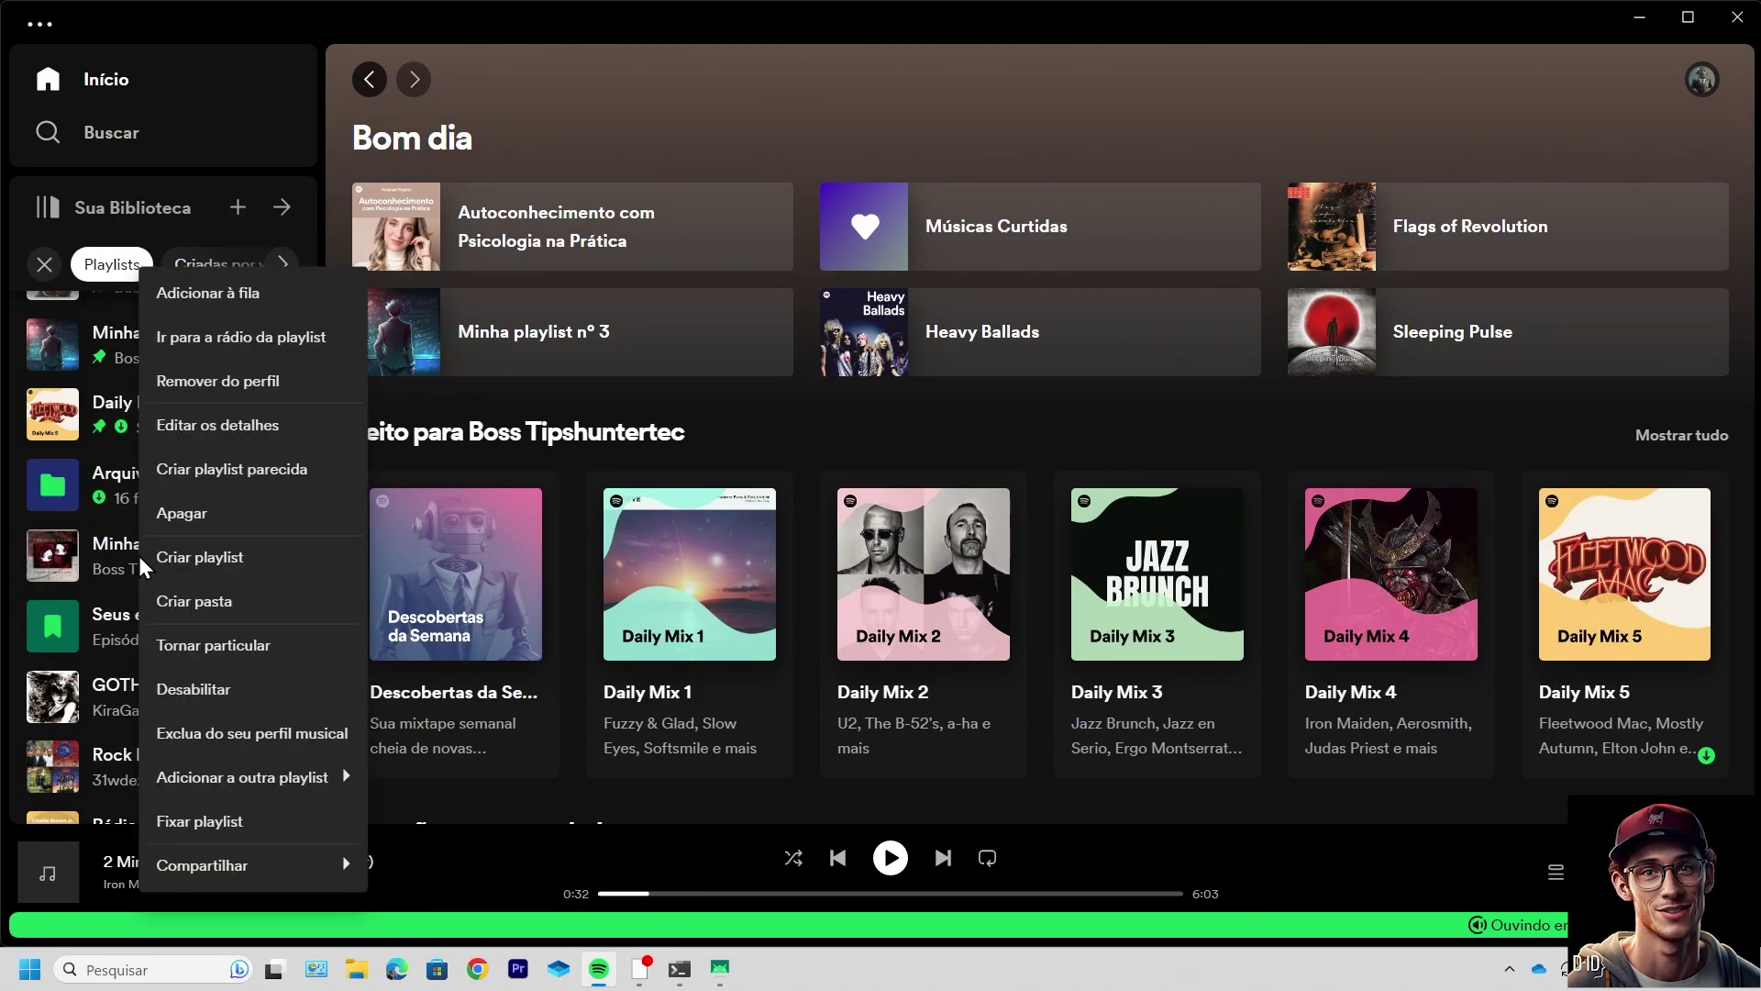
left_click(195, 601)
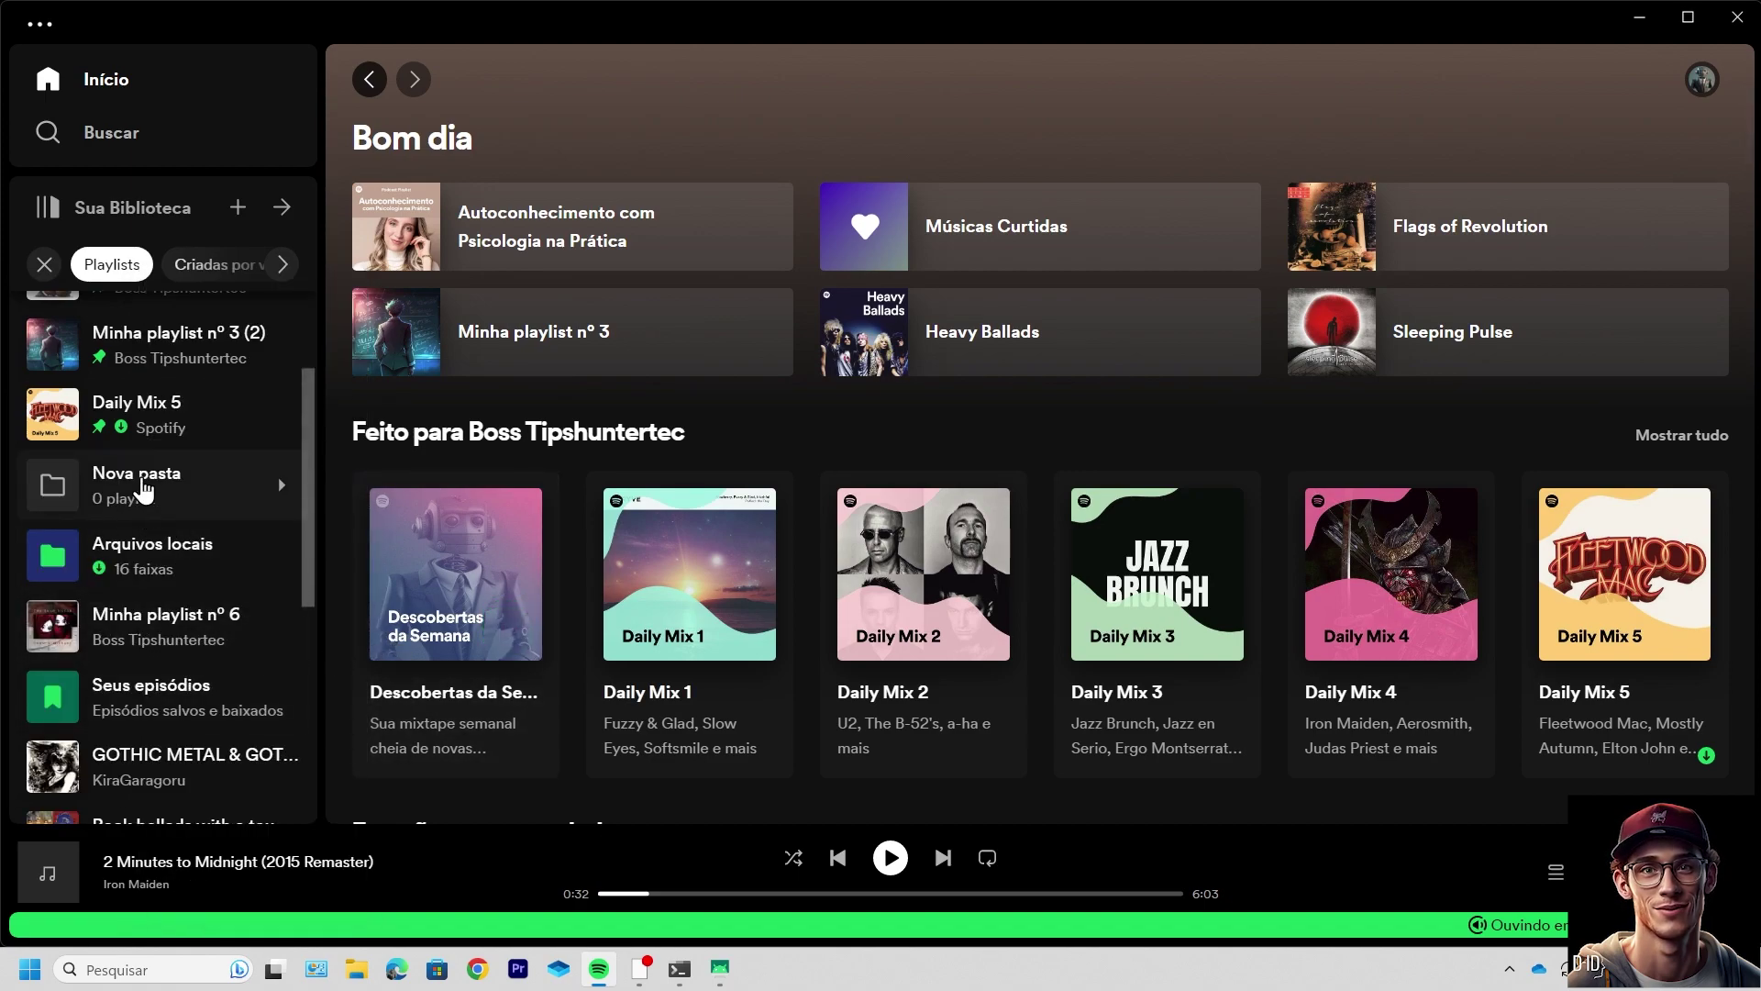
right_click(141, 484)
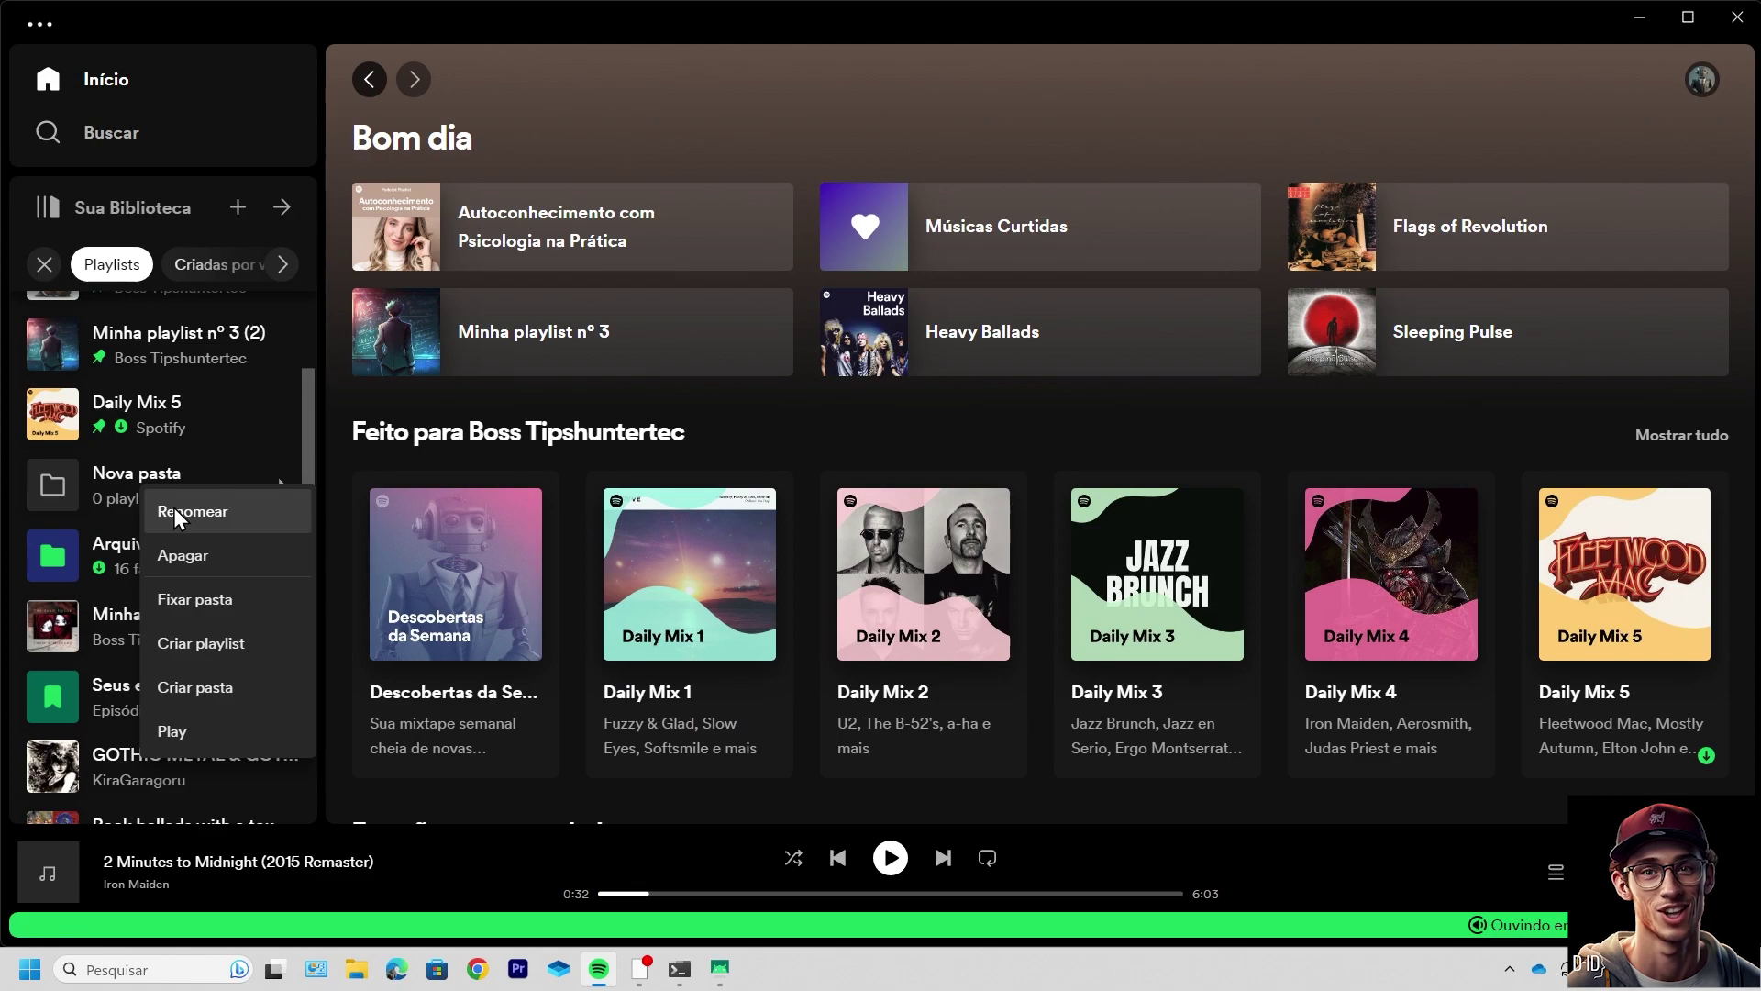
left_click(174, 508)
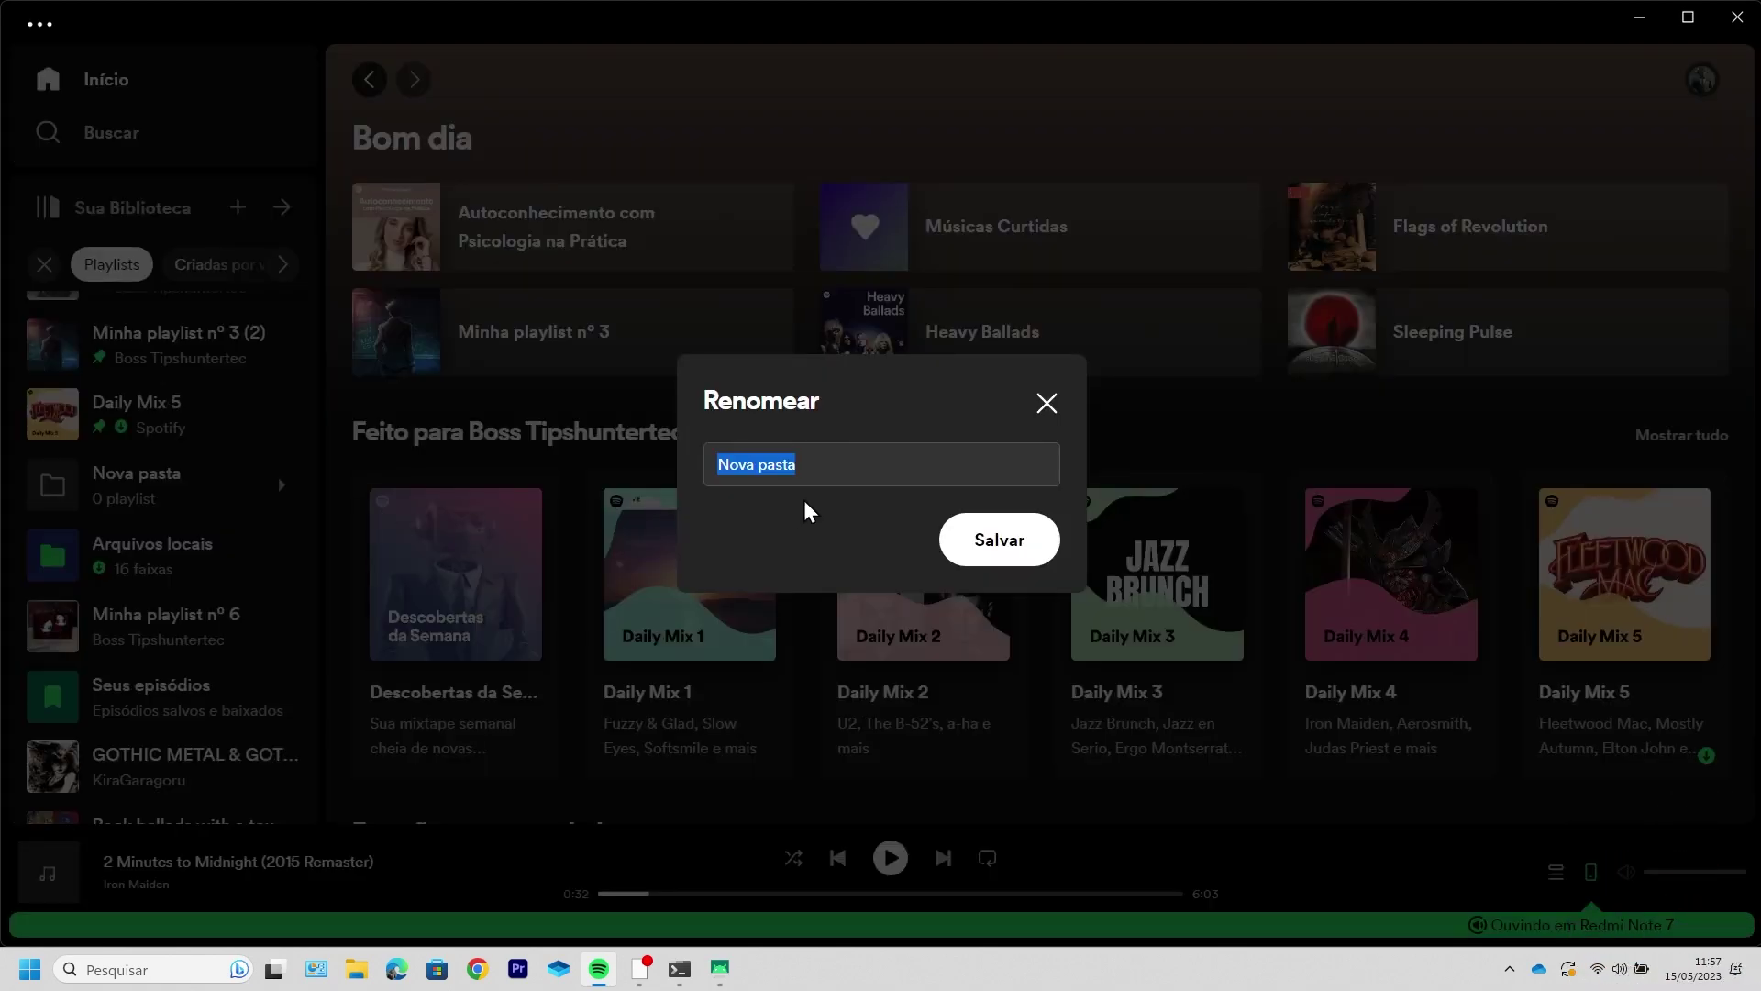
type("ANOS 80")
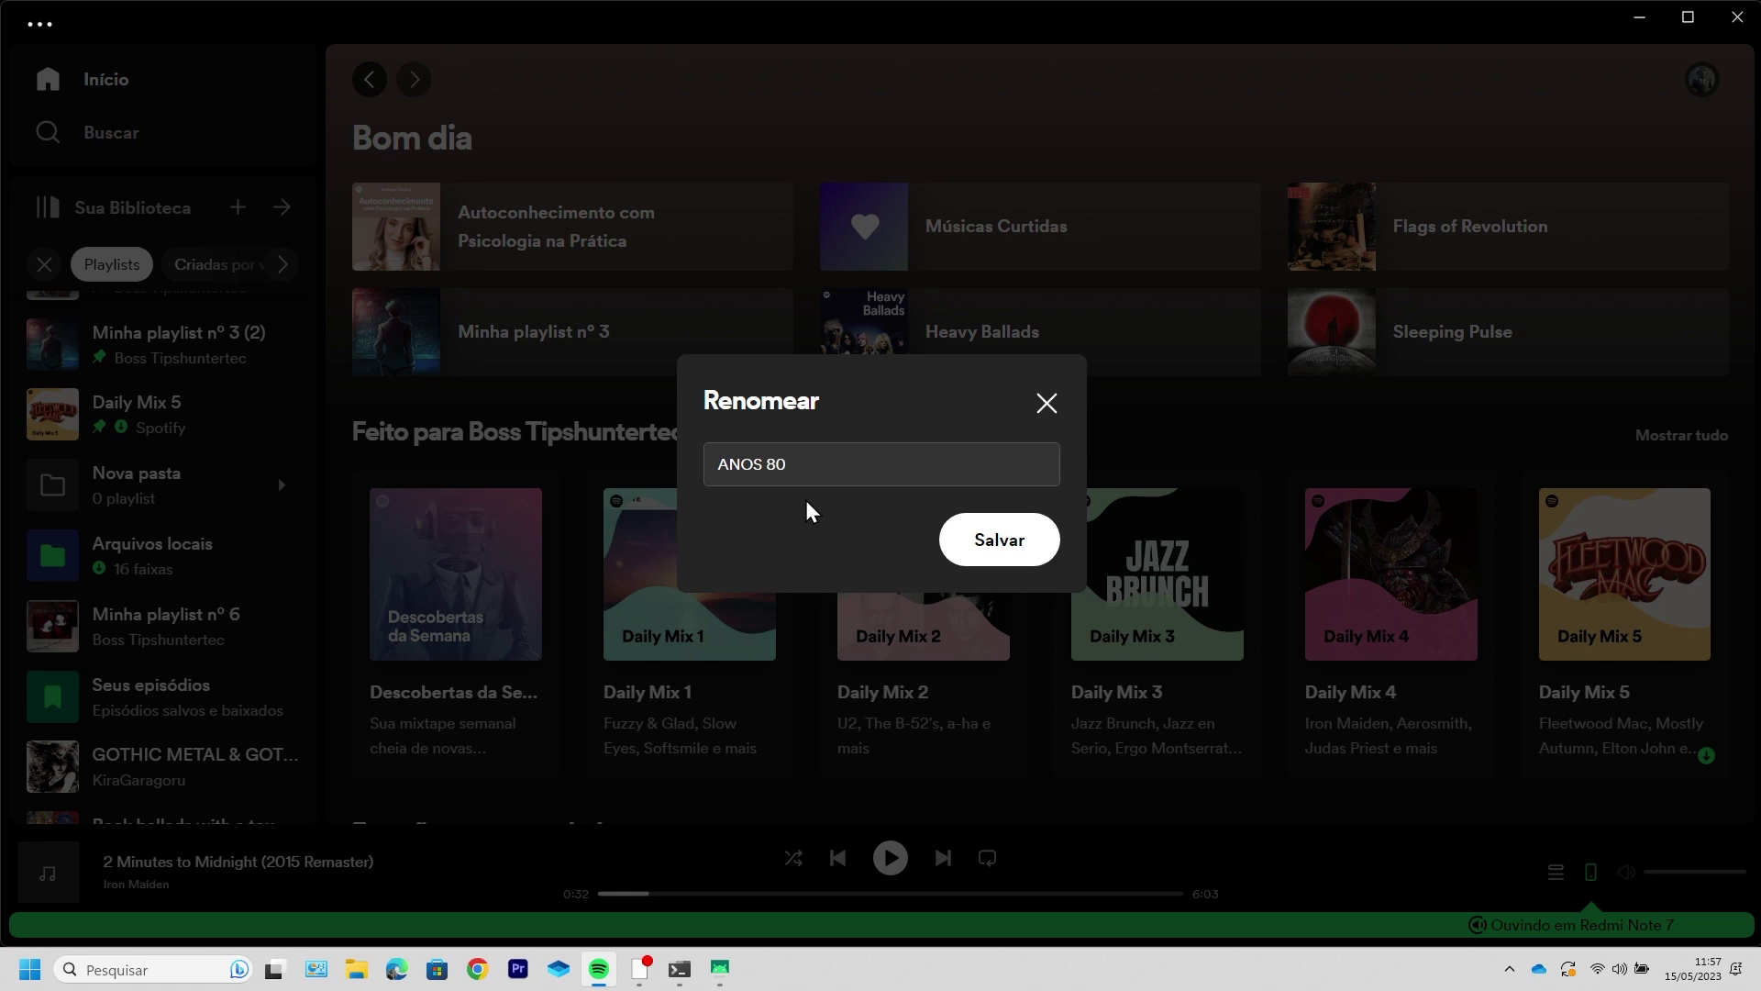
left_click(1014, 548)
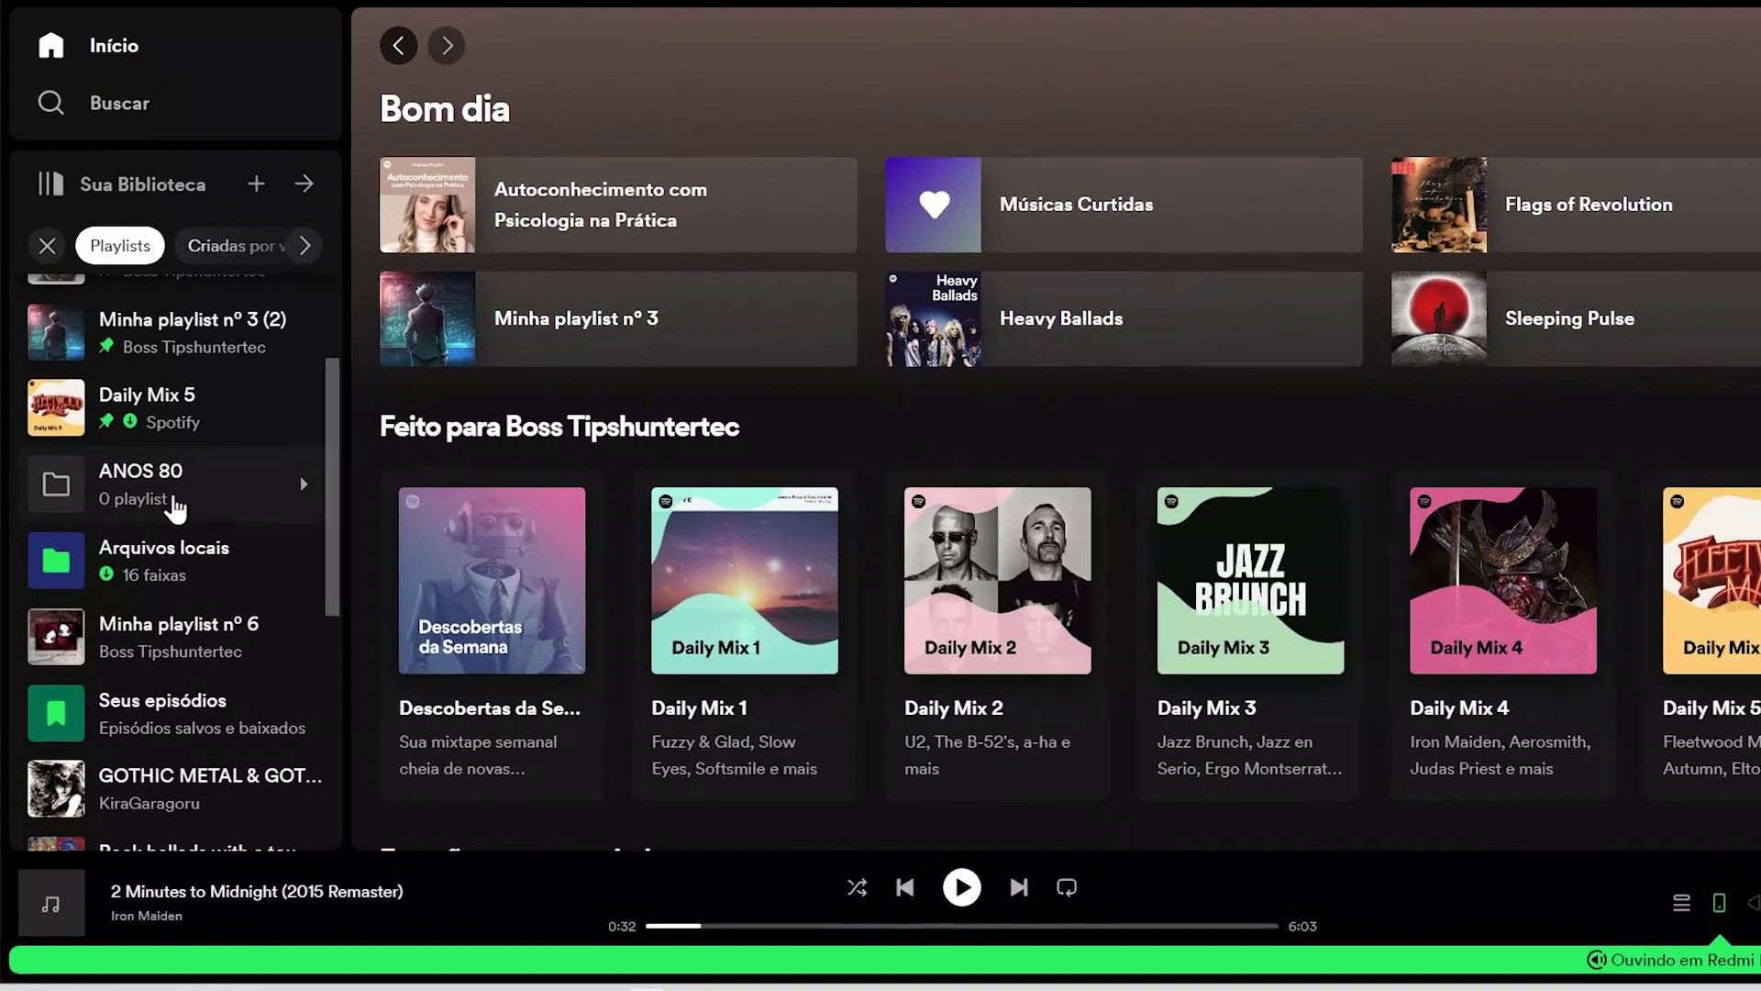
Add Daily Mix 3 and Daily Mix 5 to the ANOS 80 folder, removing Daily Mix 5's pin, and open the folder
mouse_move(1079, 681)
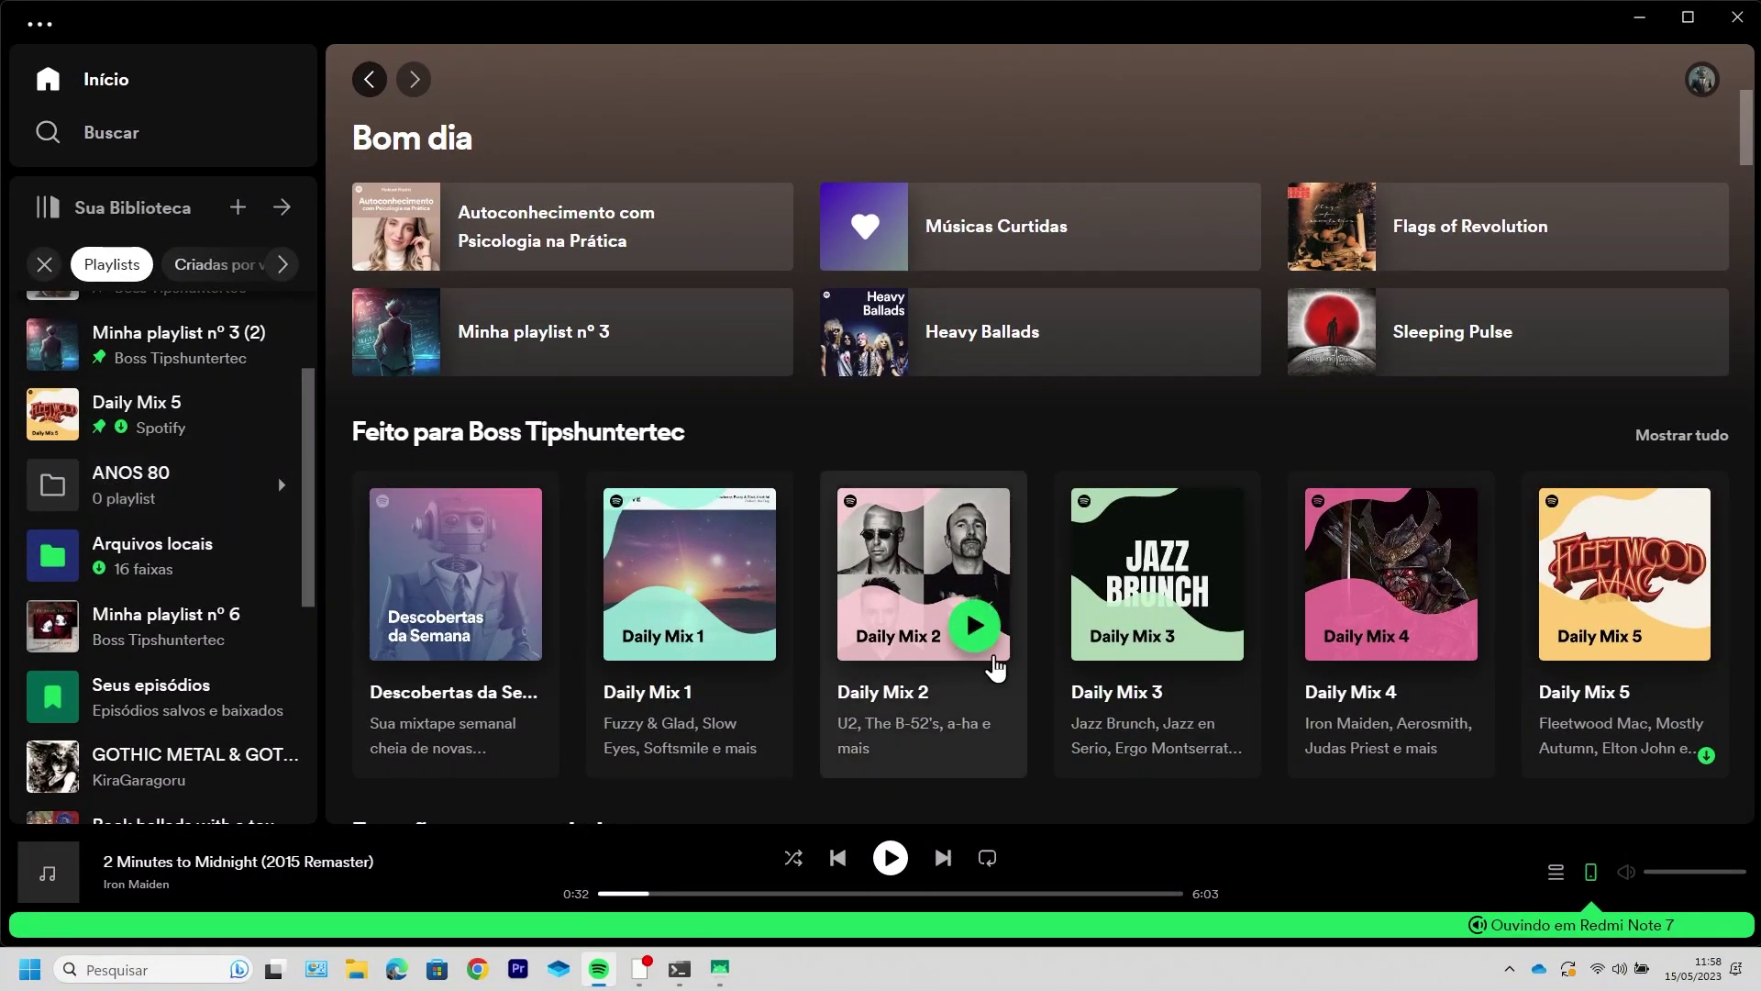
scroll(996, 668, "down", 1)
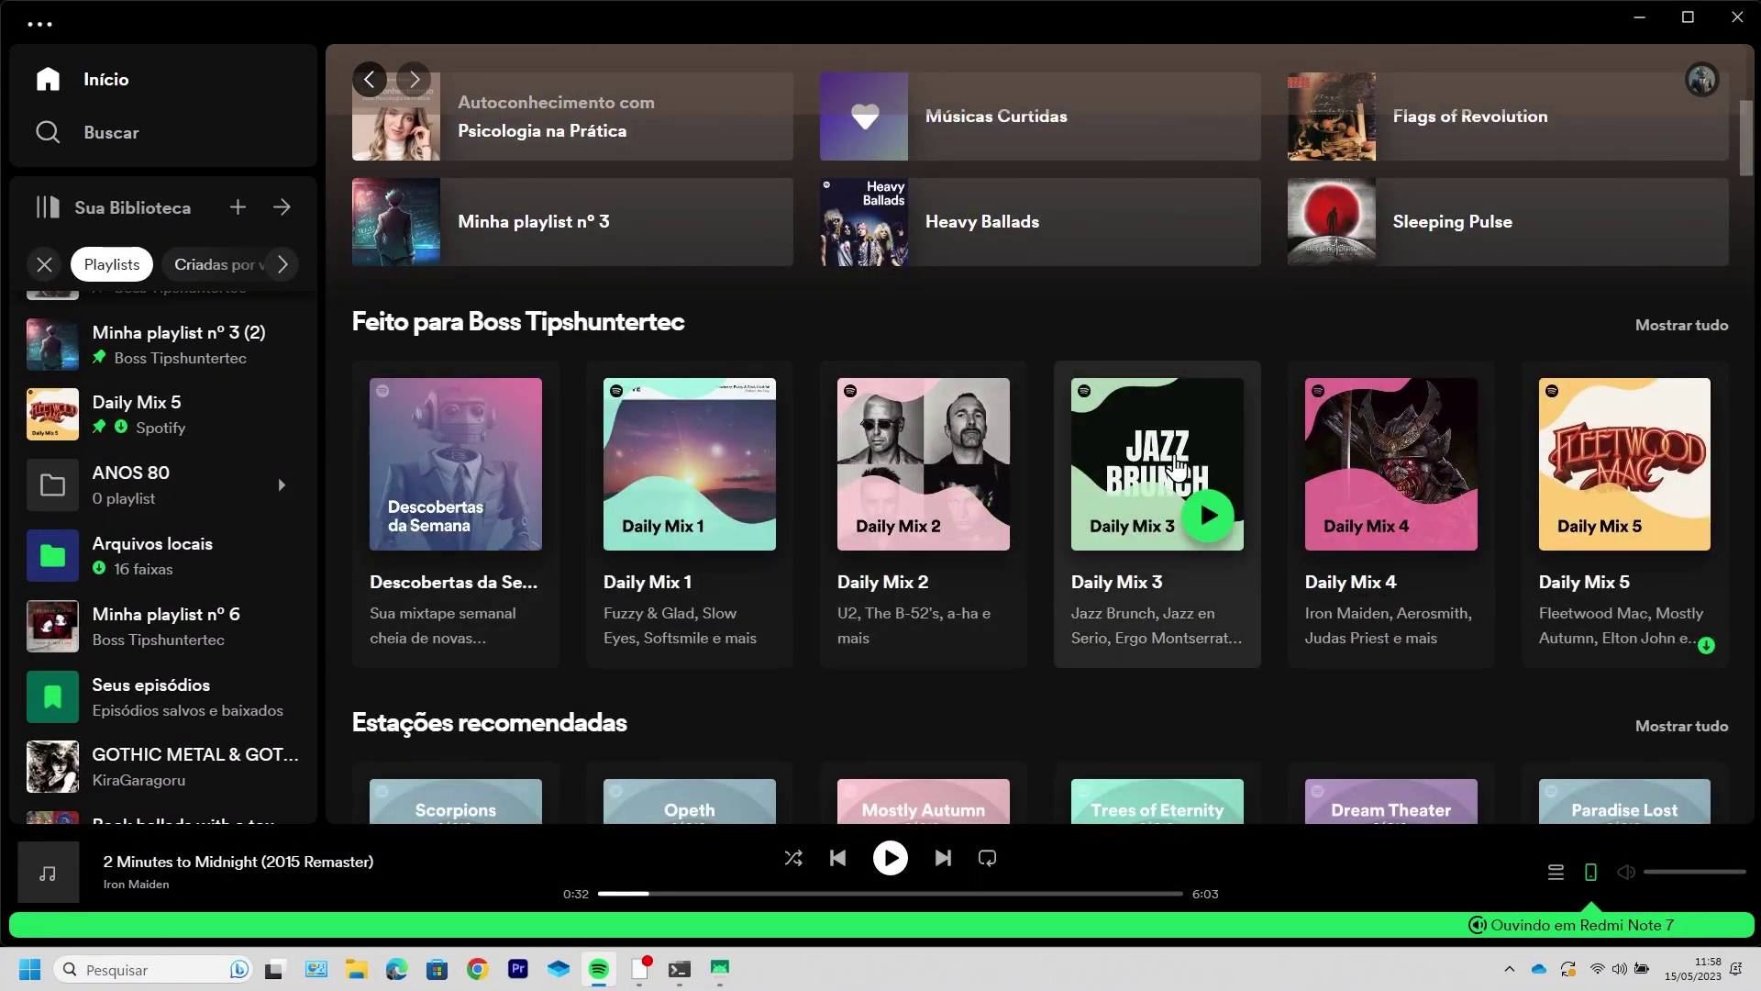
left_click_drag(1177, 467, 92, 472)
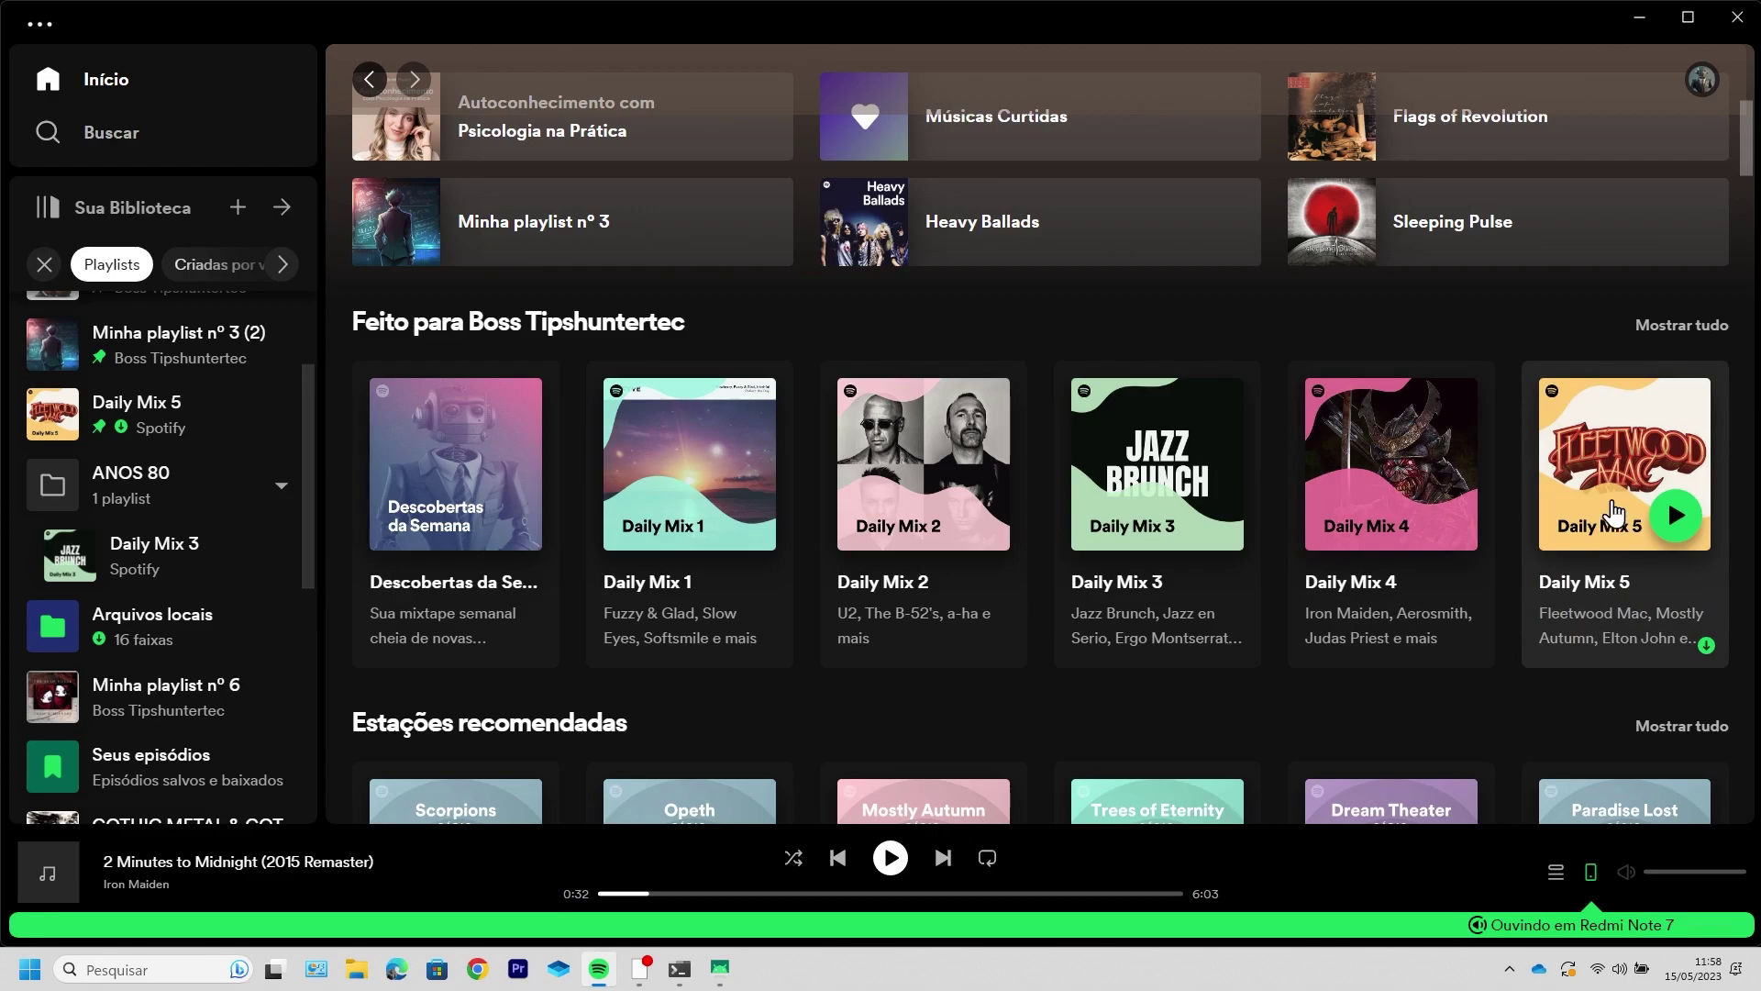
left_click_drag(1614, 456, 95, 479)
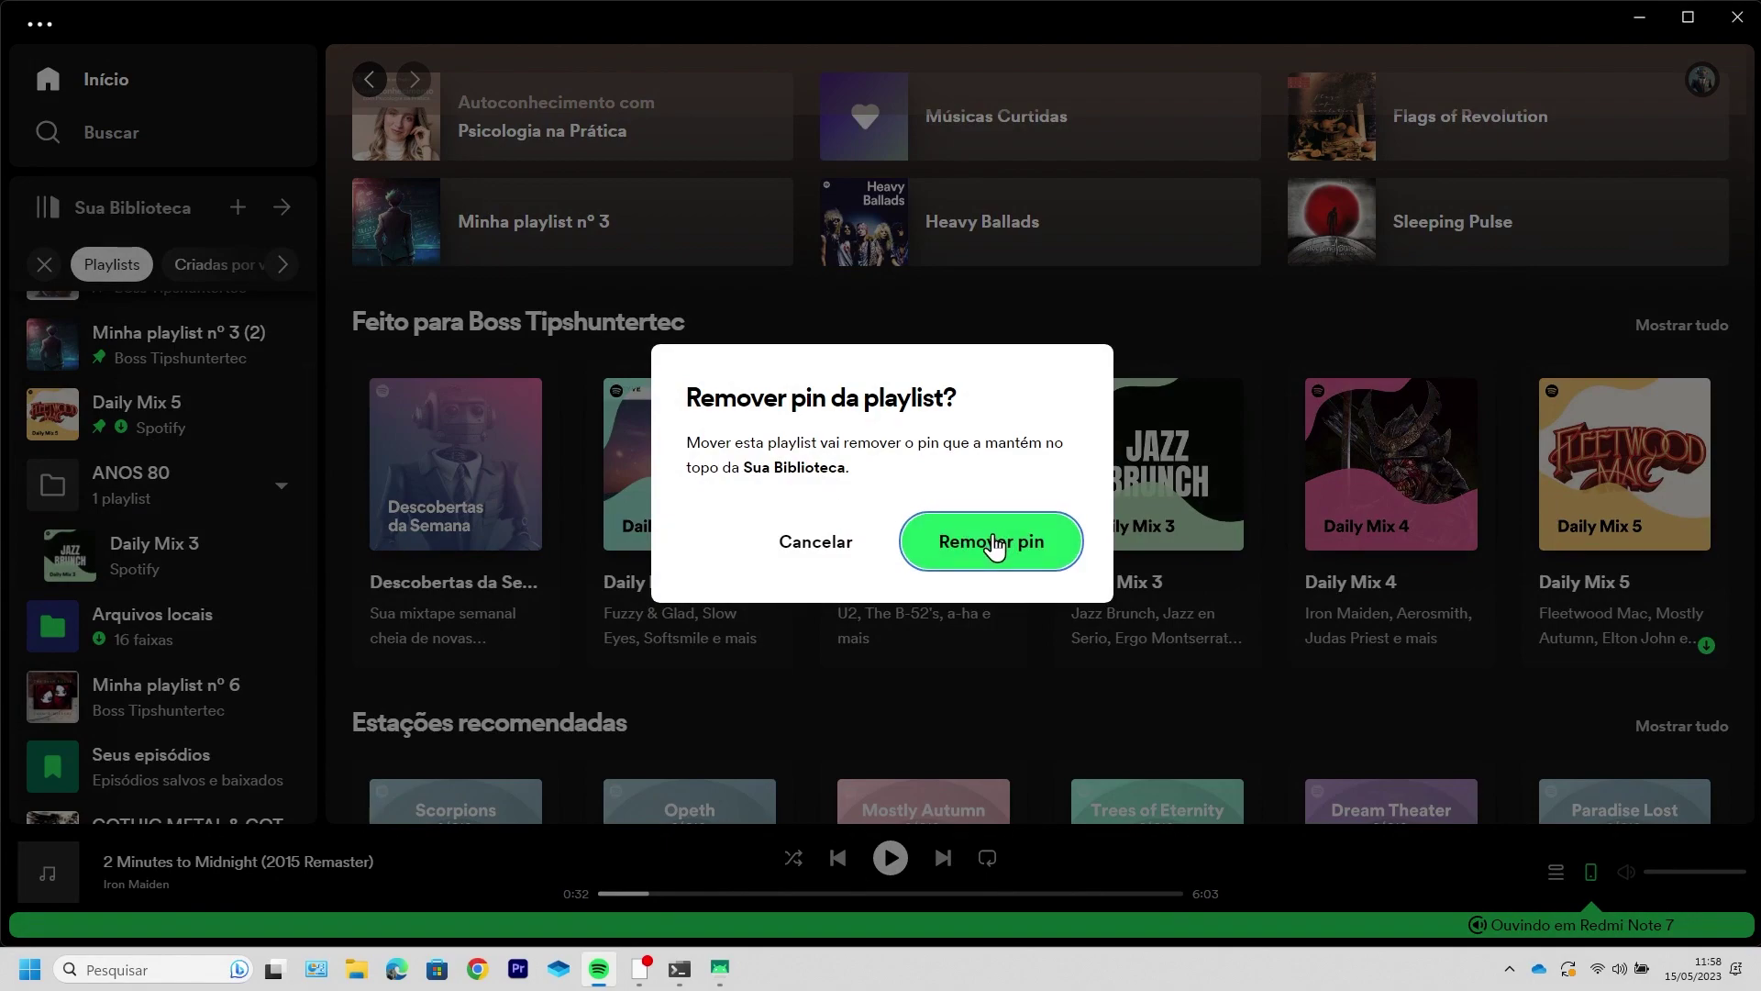
left_click(974, 544)
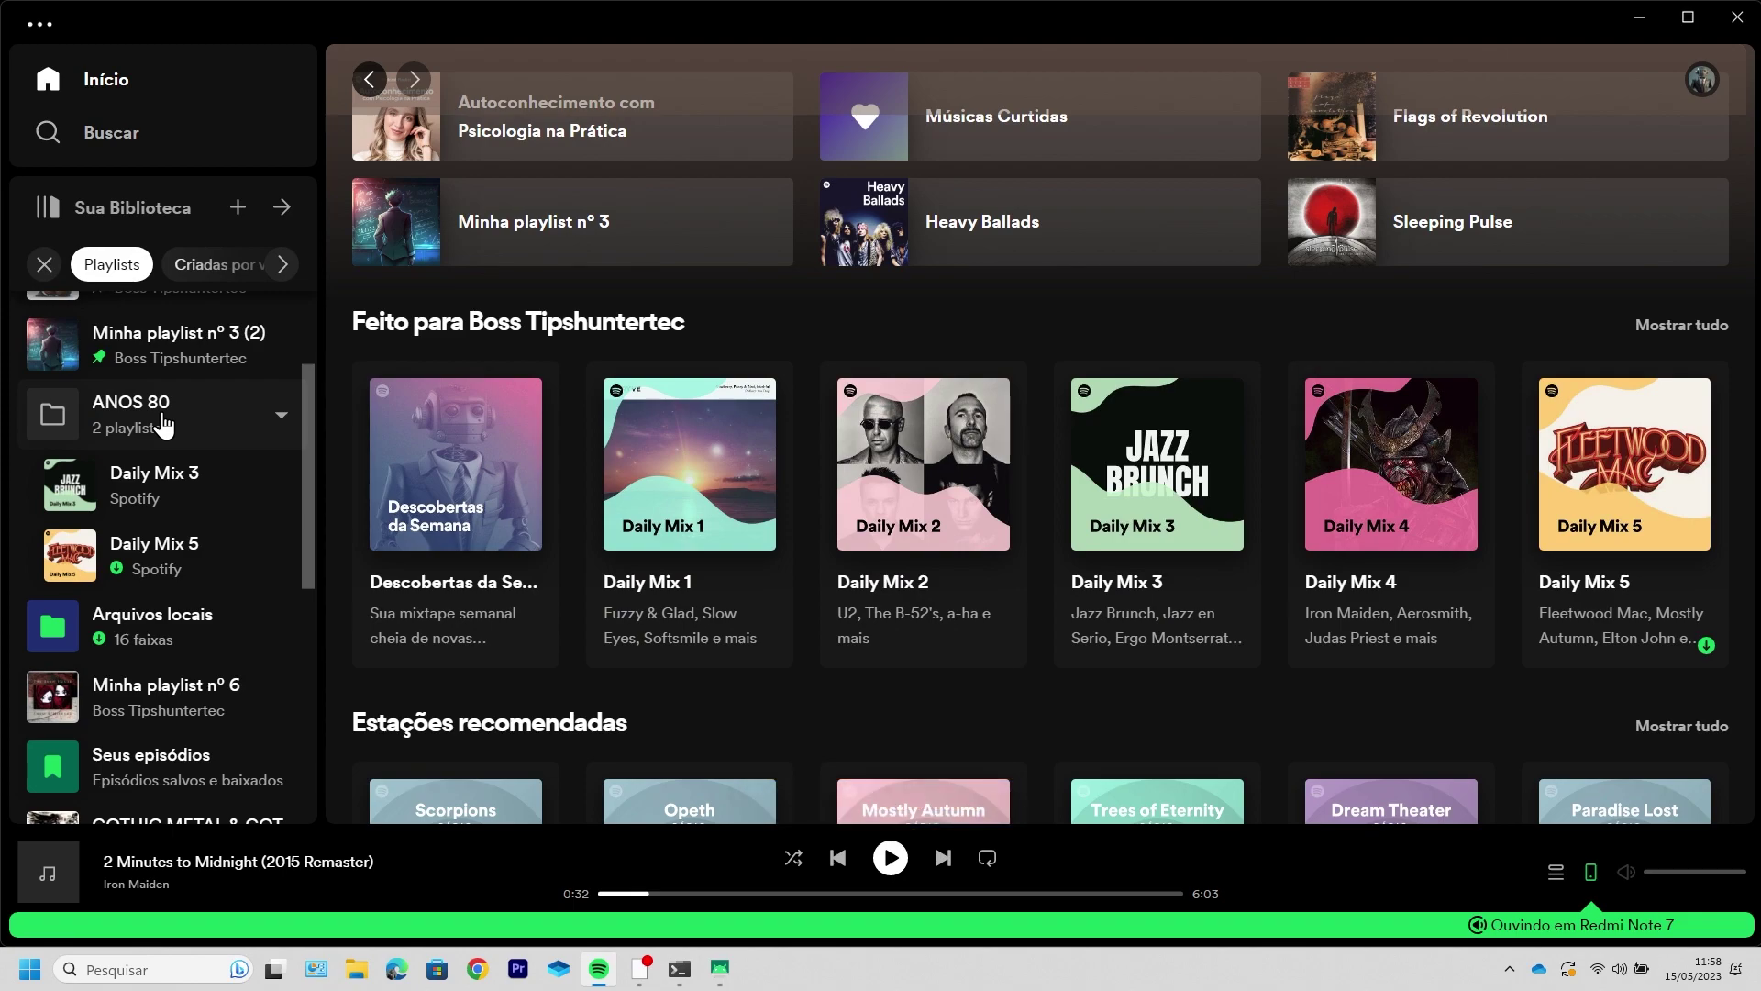
left_click(163, 423)
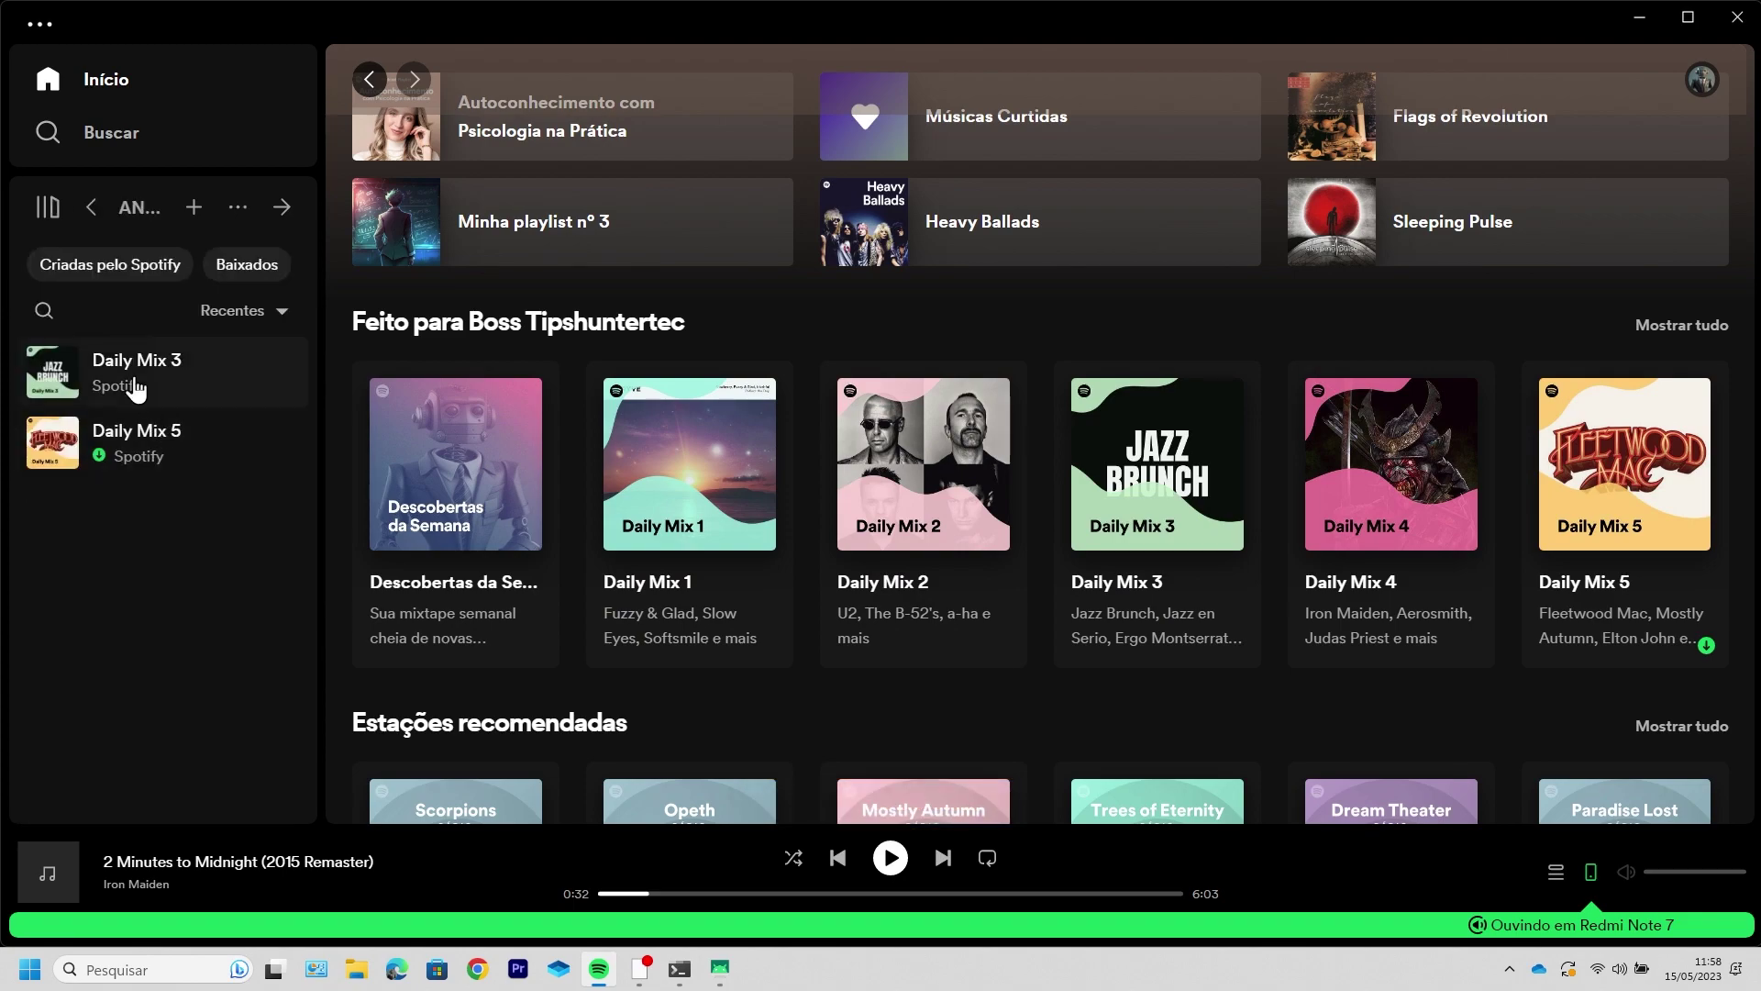
Add Trashed Treasure (feat. Julianne Regan) to the empty Minha playlist nº 6 and enrich the playlist with suggested songs
left_click(999, 860)
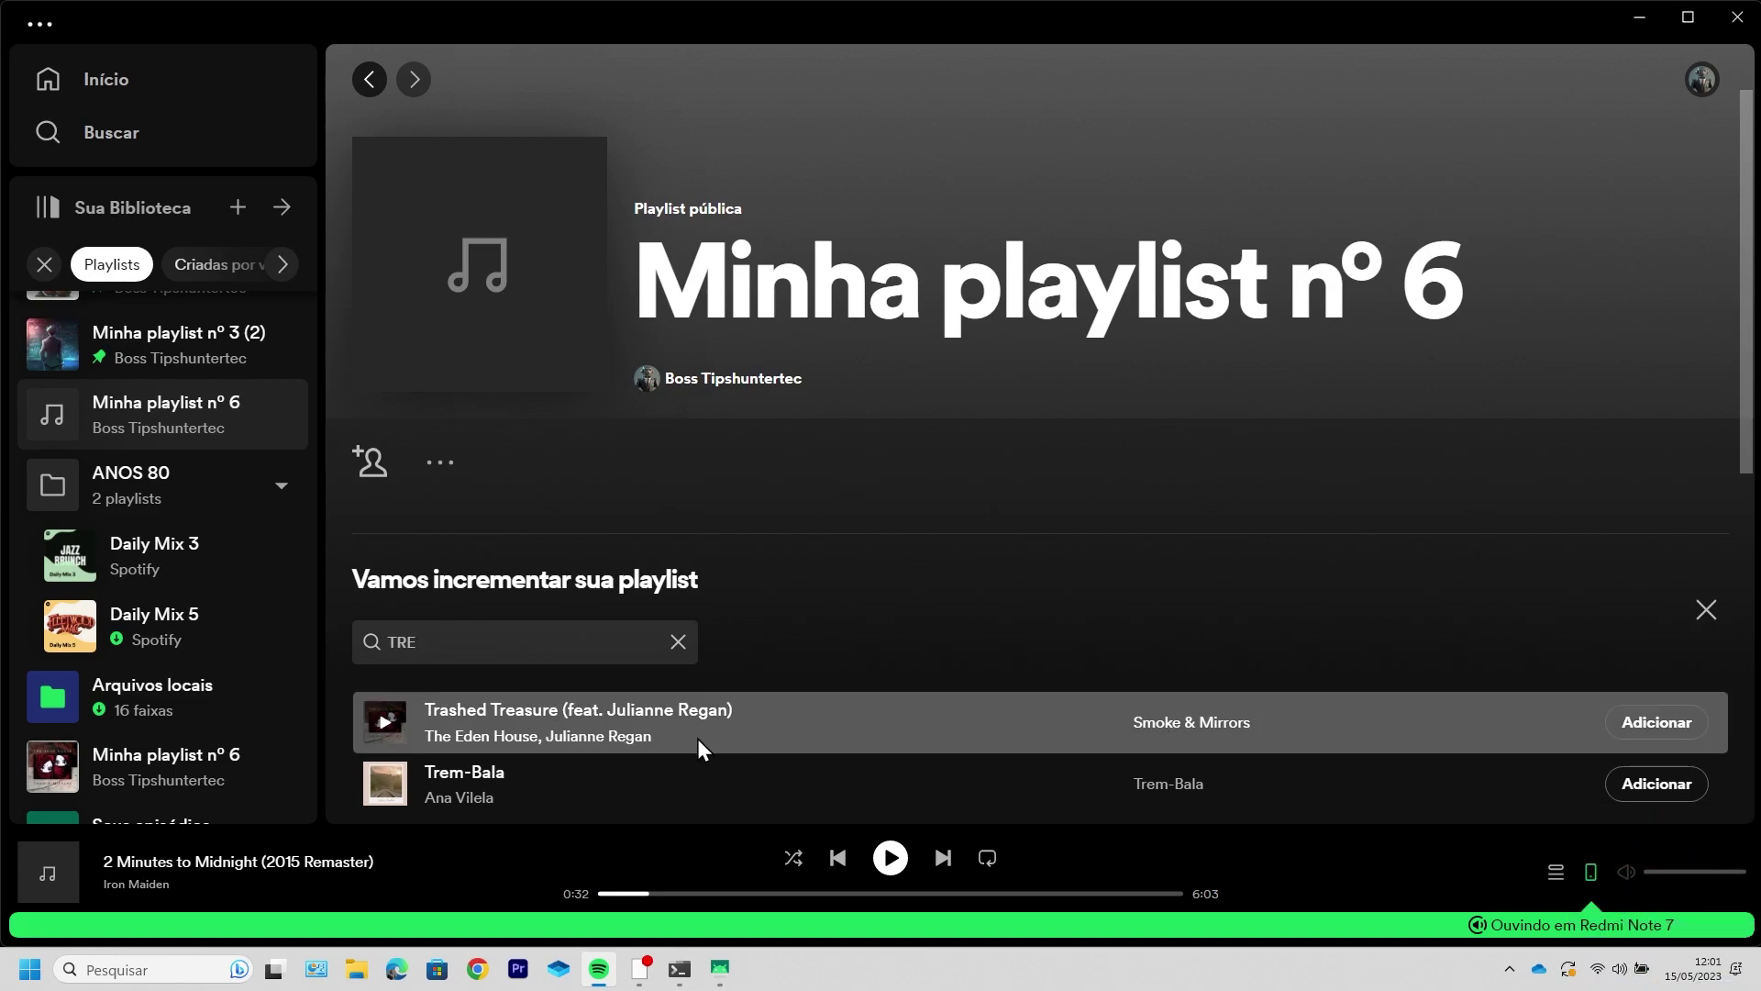
left_click(1648, 725)
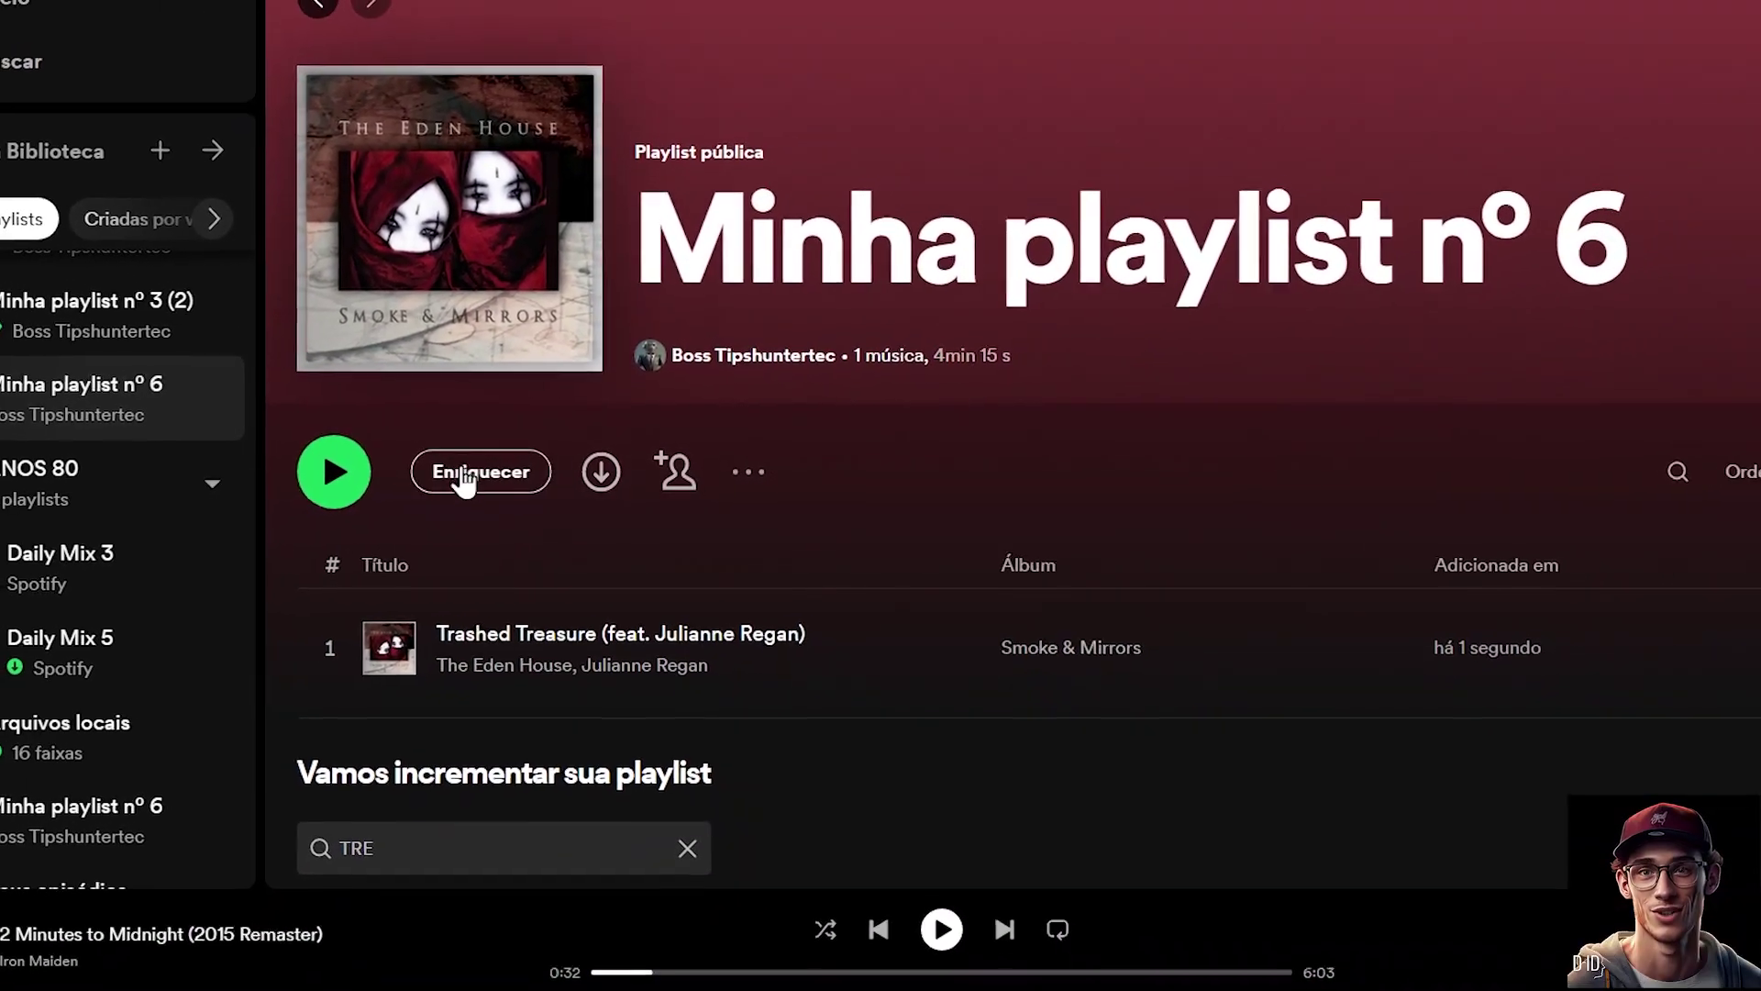
left_click(486, 483)
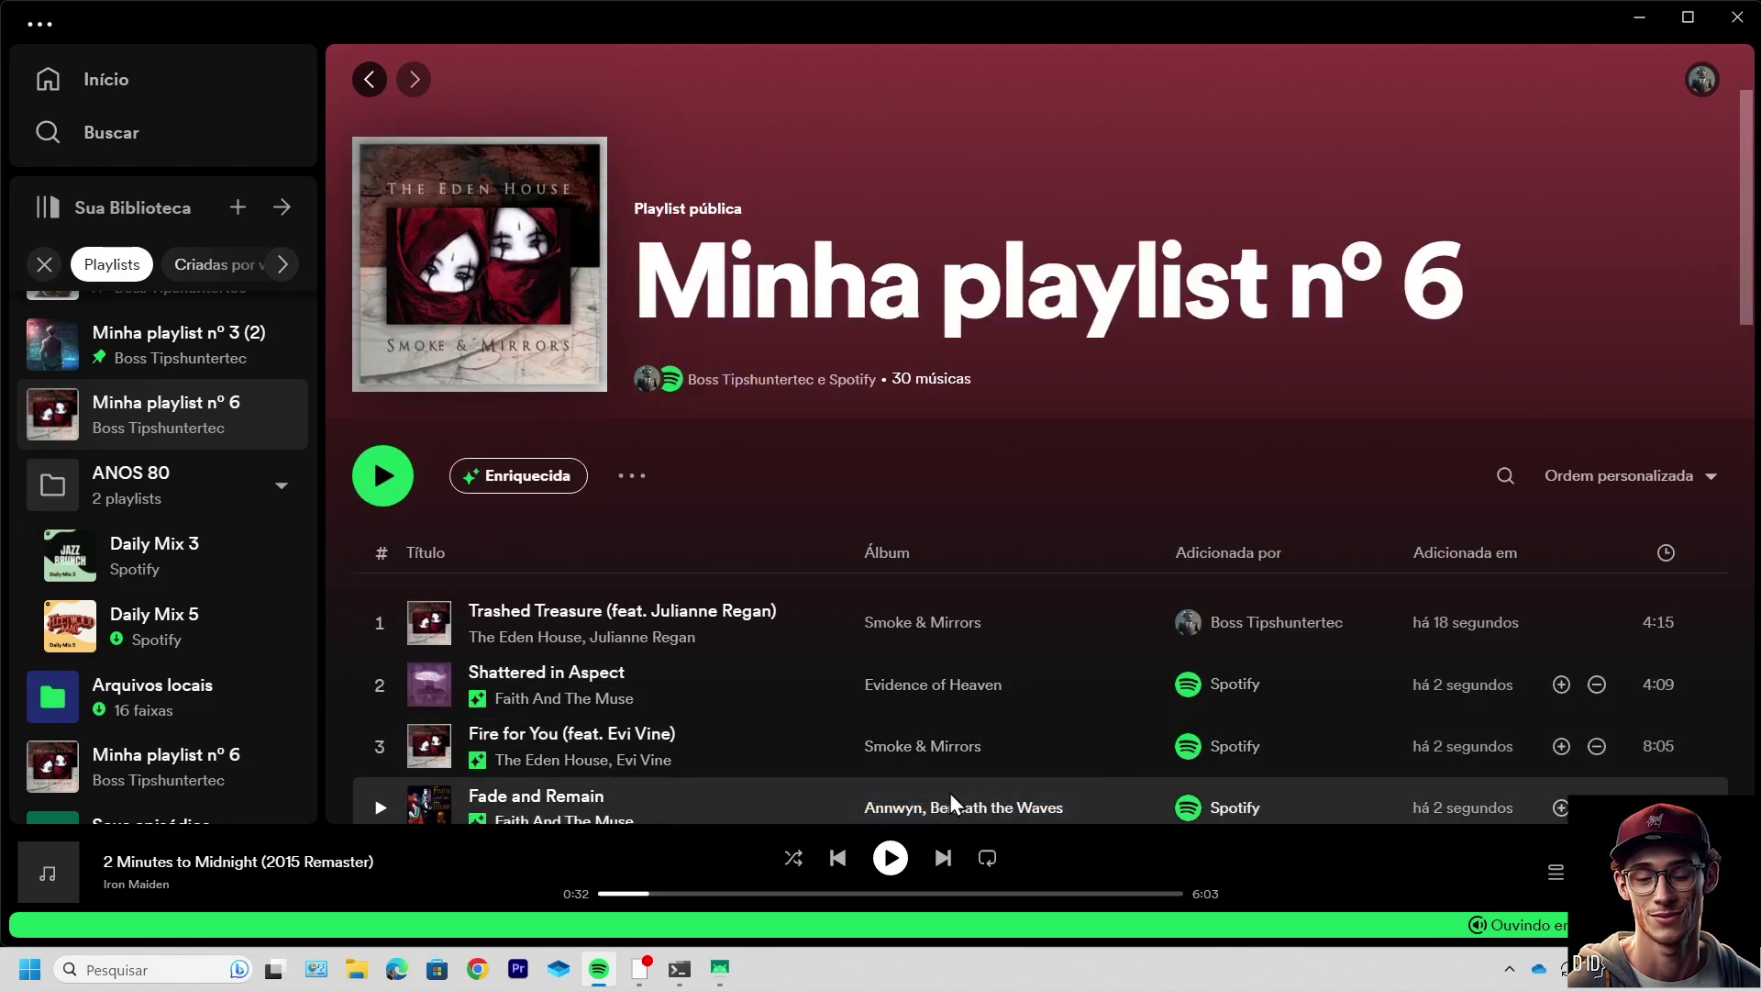
scroll(614, 663, "down", 3)
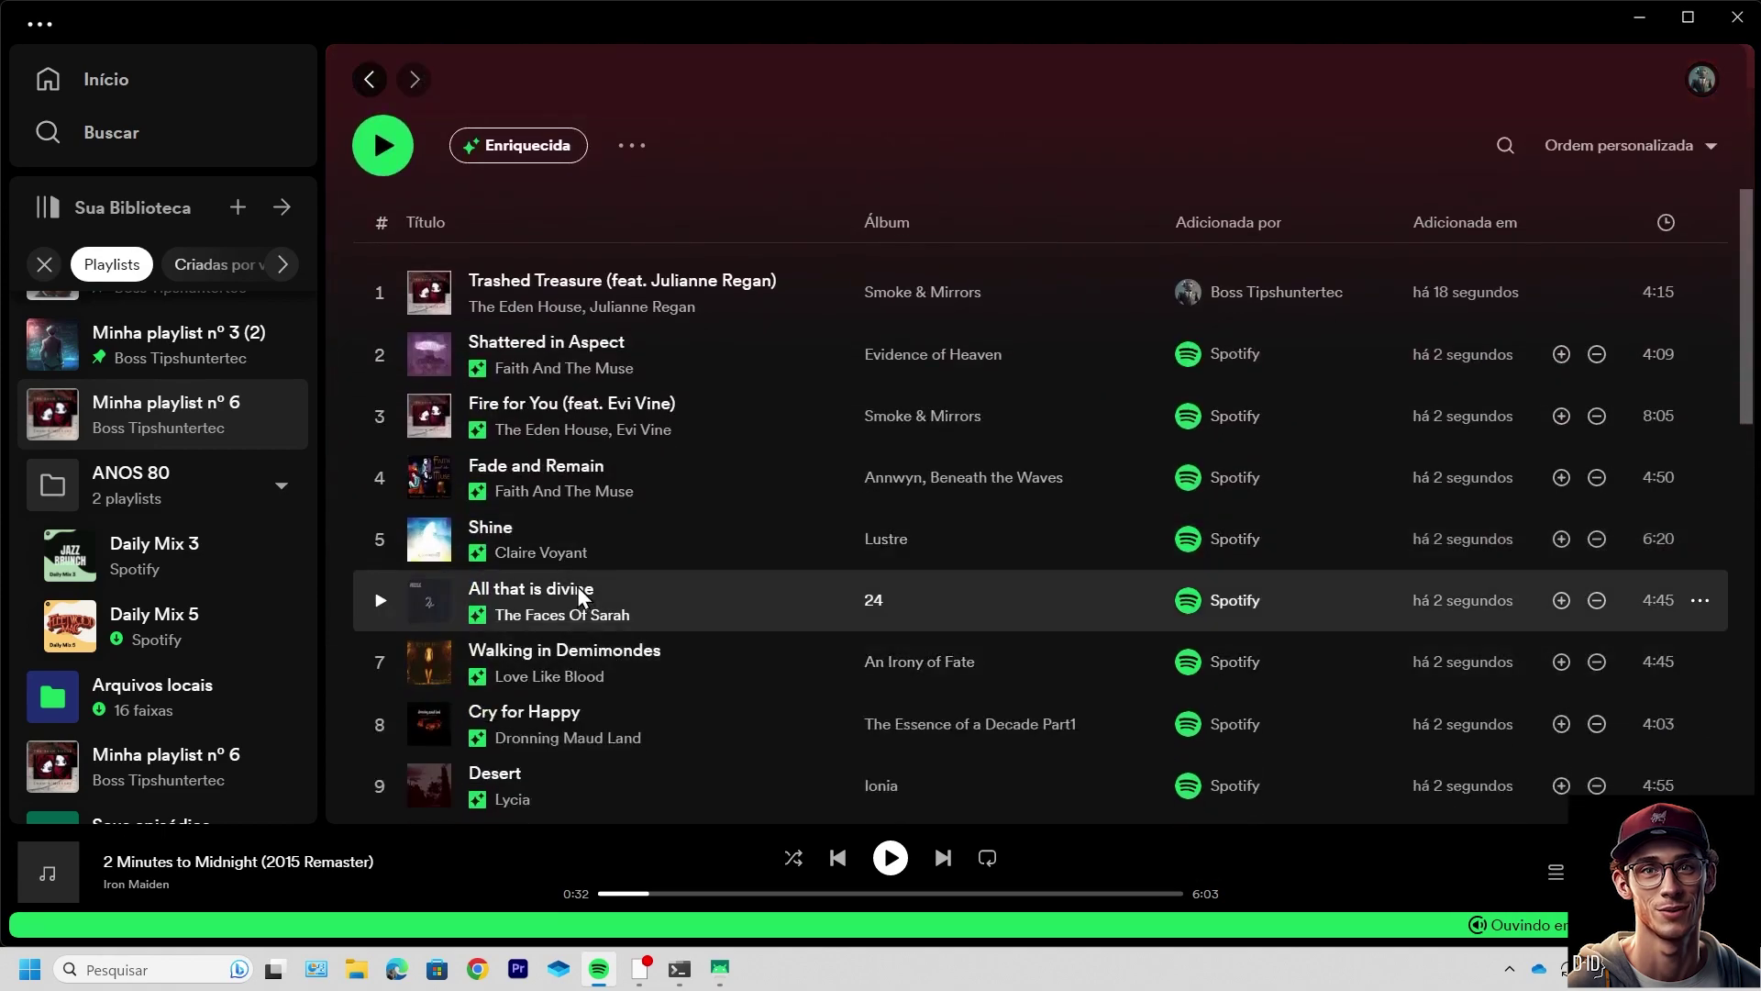
scroll(543, 743, "down", 2)
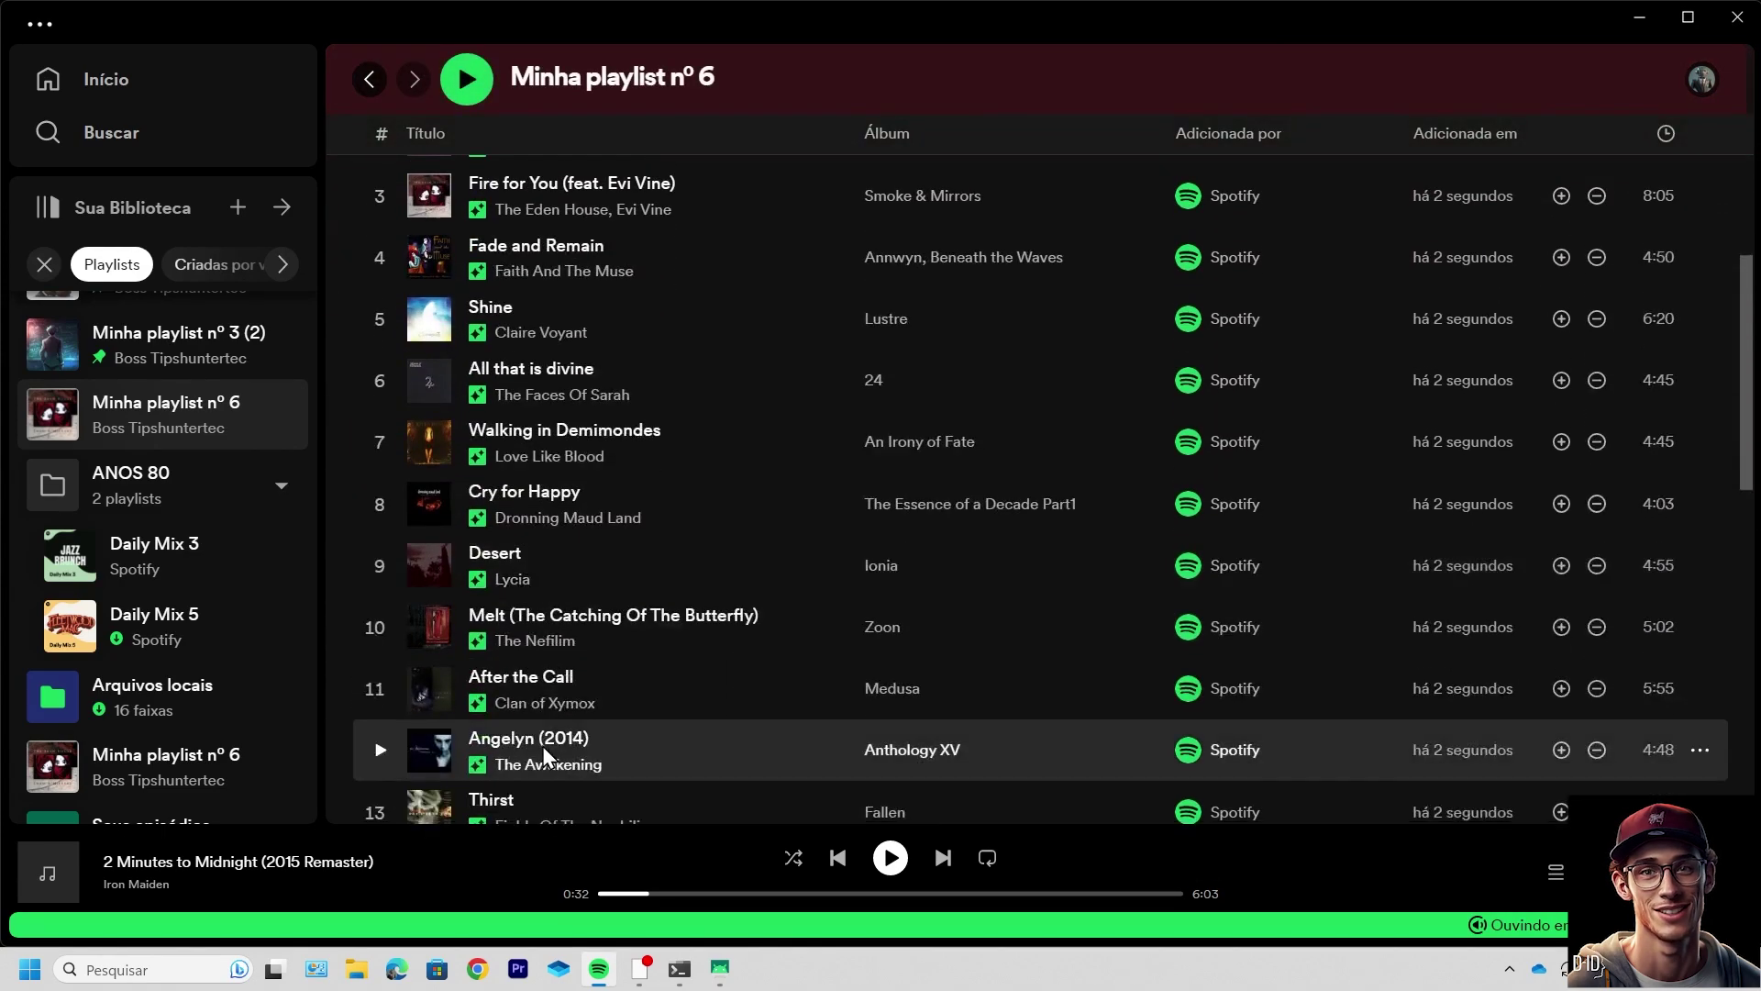
scroll(609, 624, "down", 3)
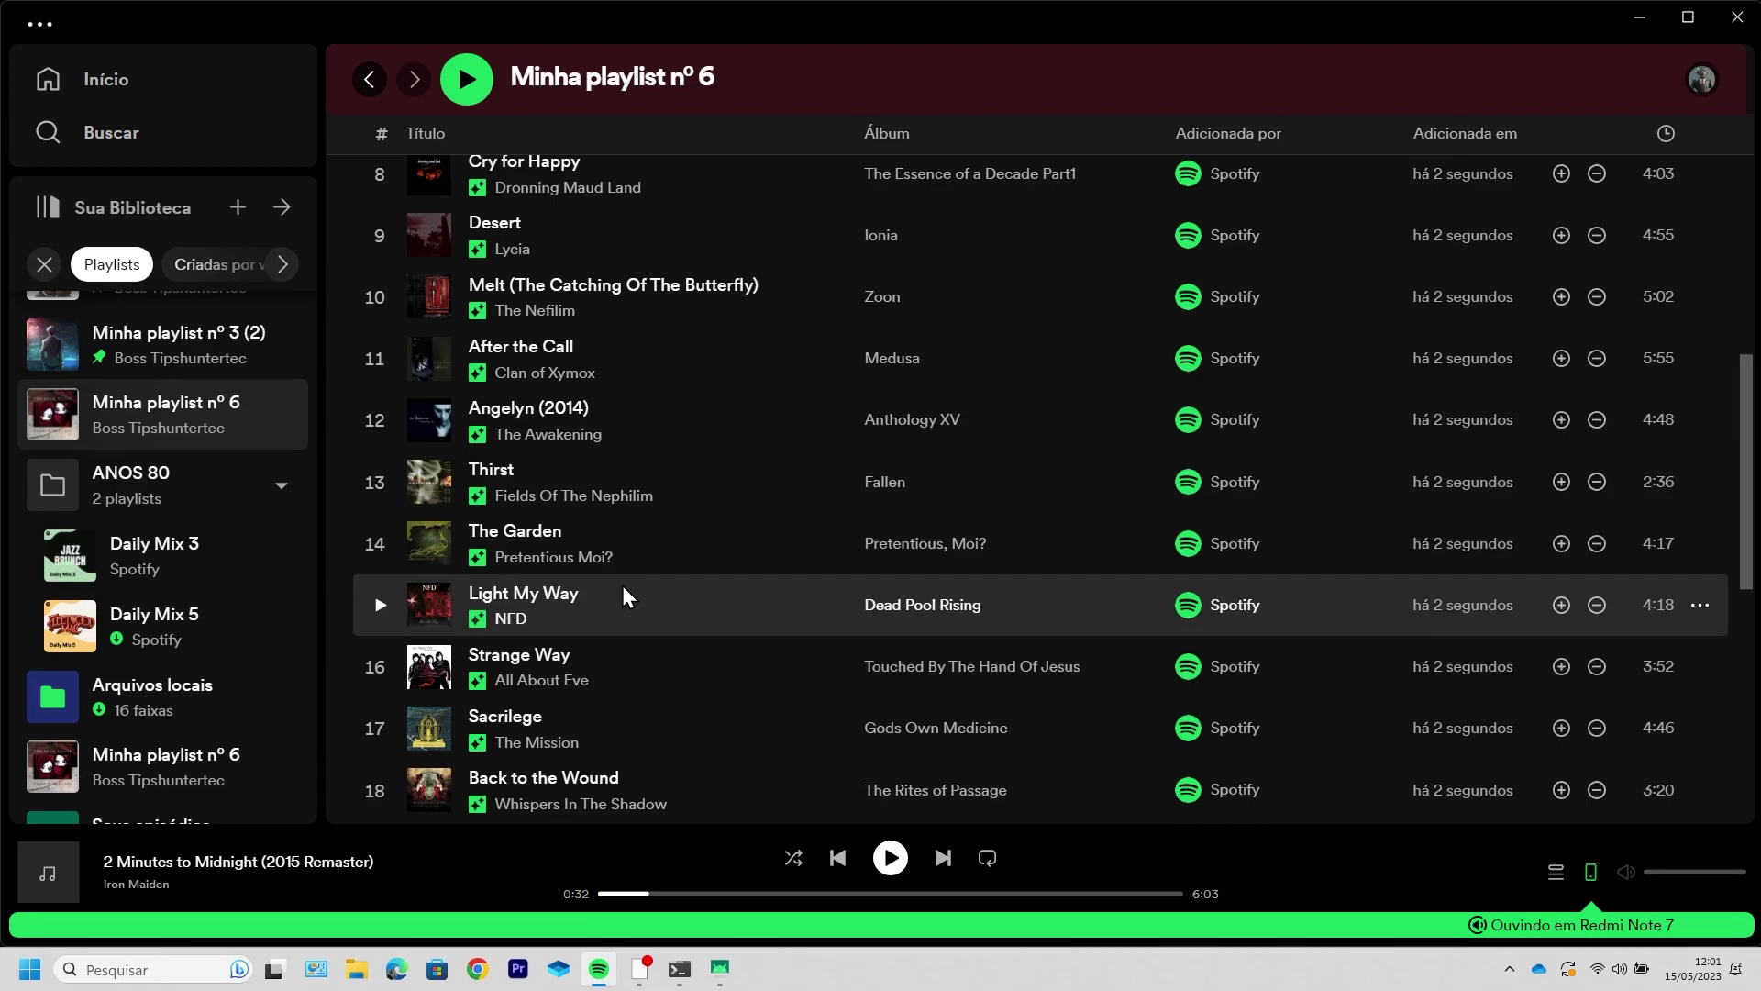
scroll(623, 594, "down", 1)
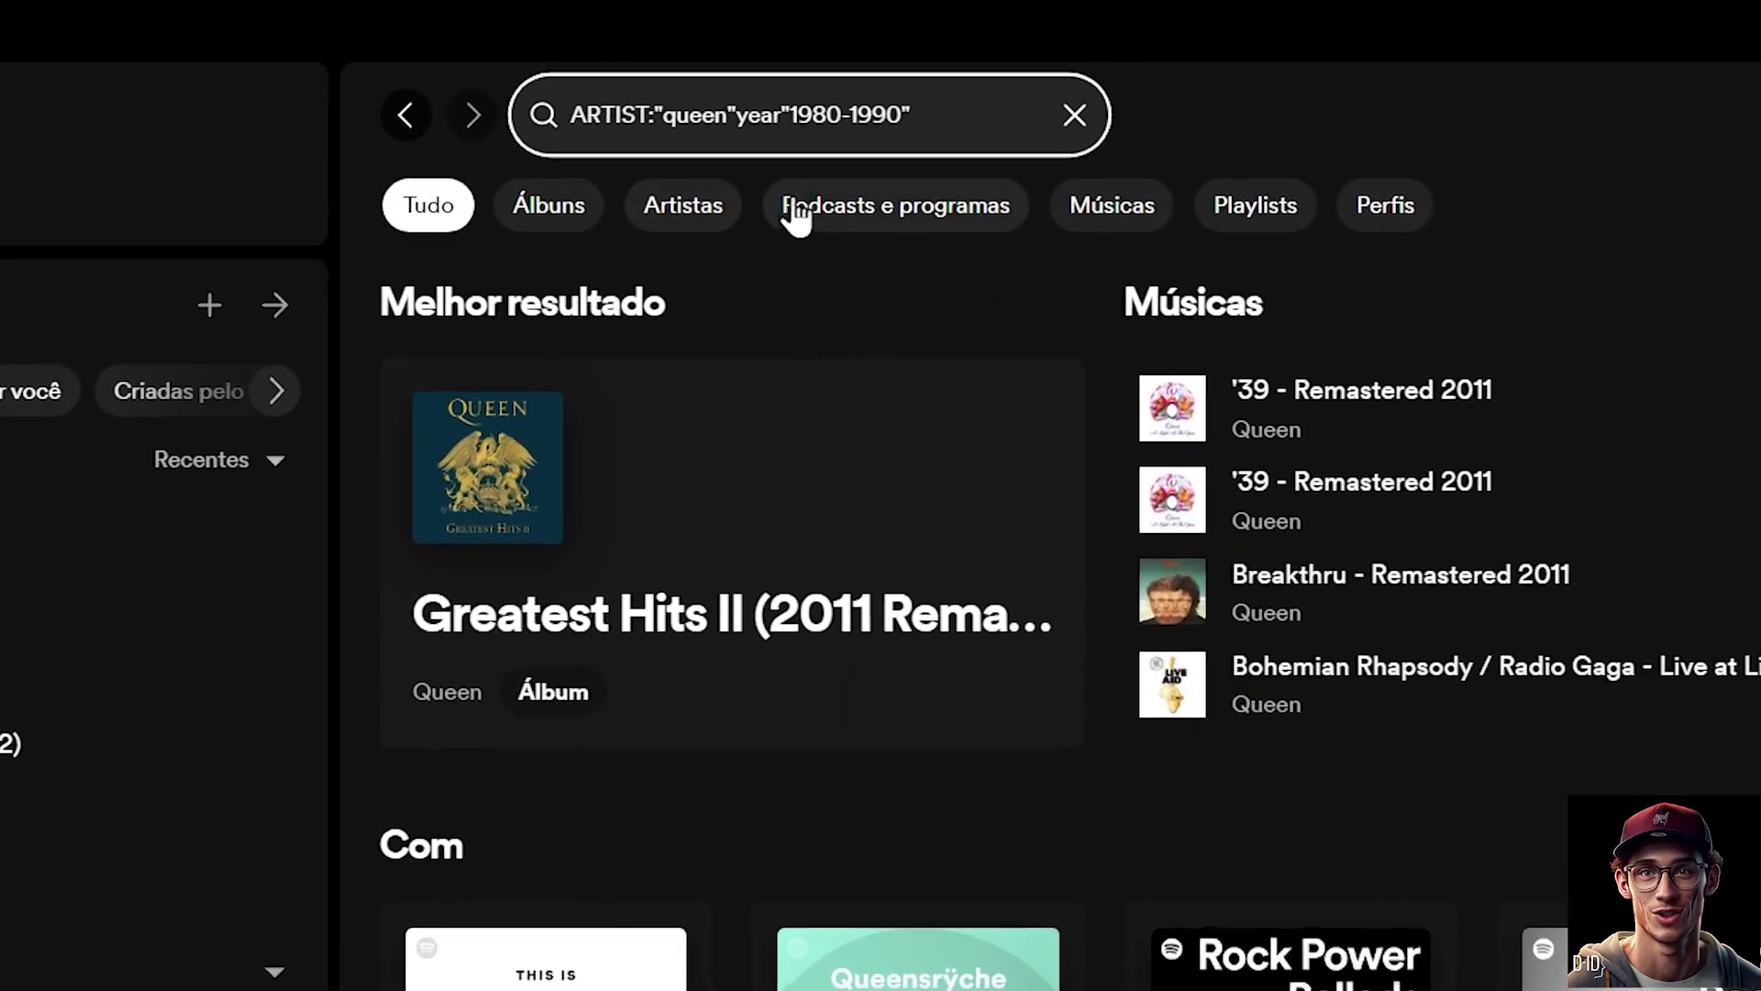
Filter the ARTIST:"queen"year"1980-1990" search to Músicas and examine the songs, artists and albums listed
left_click(1133, 201)
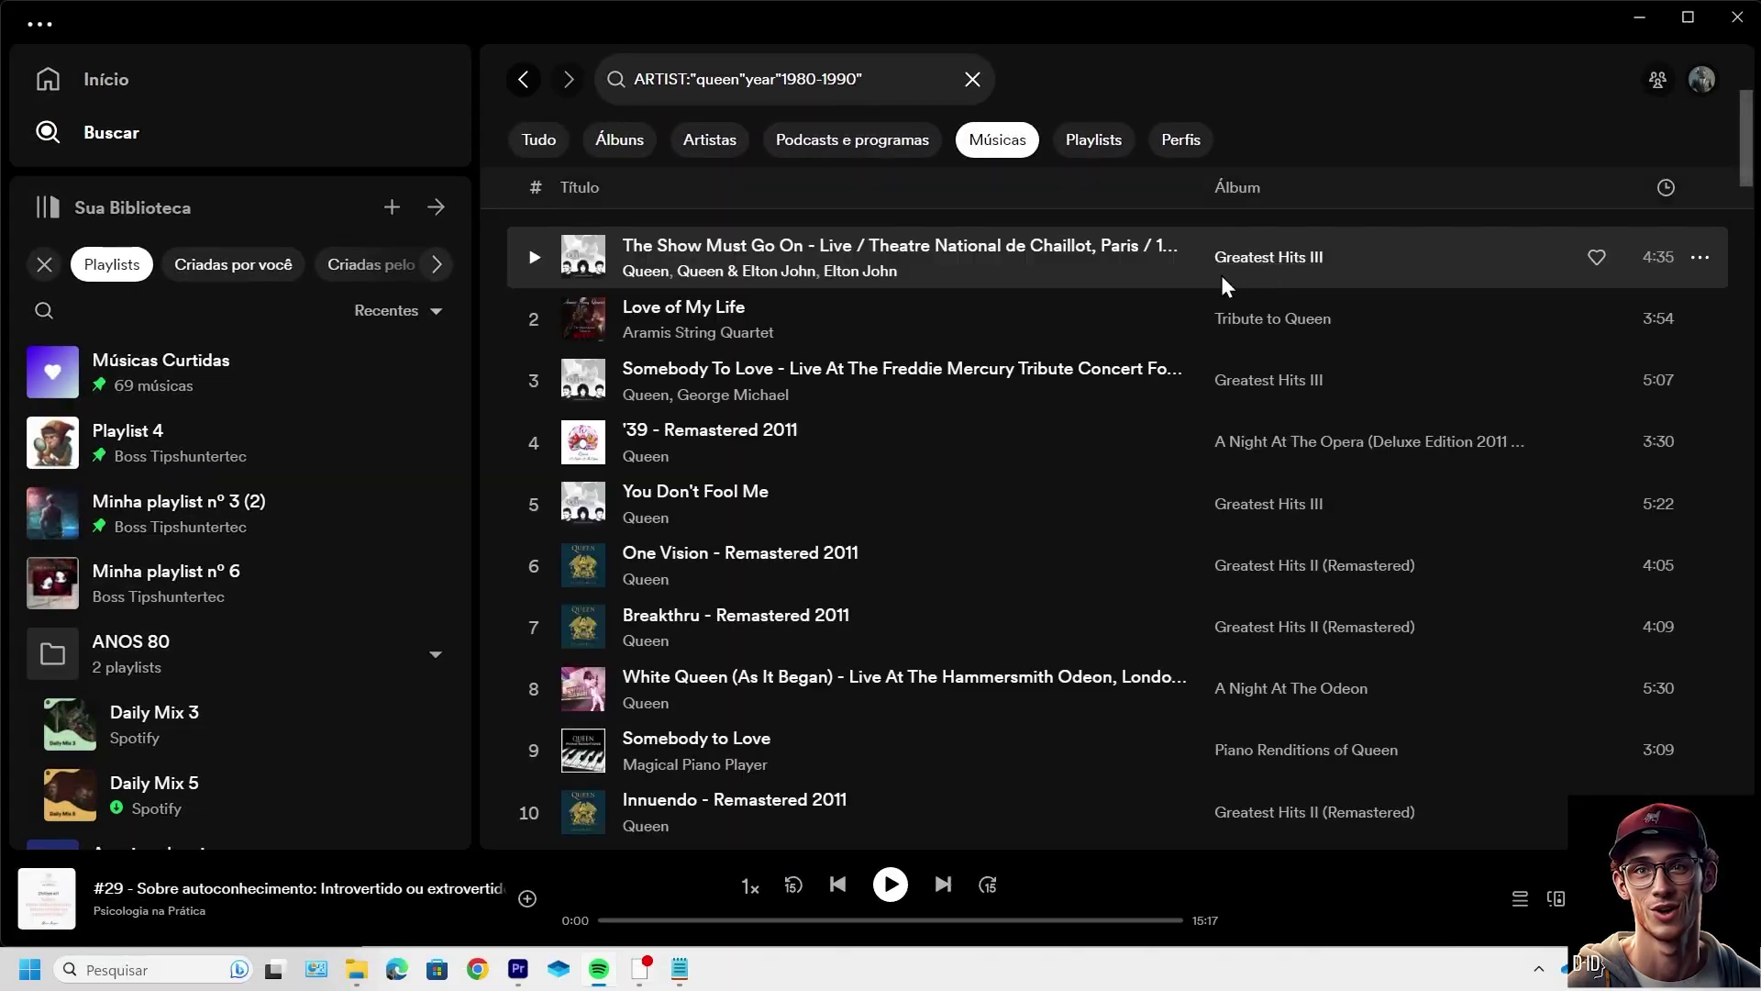
scroll(1000, 271, "down", 2)
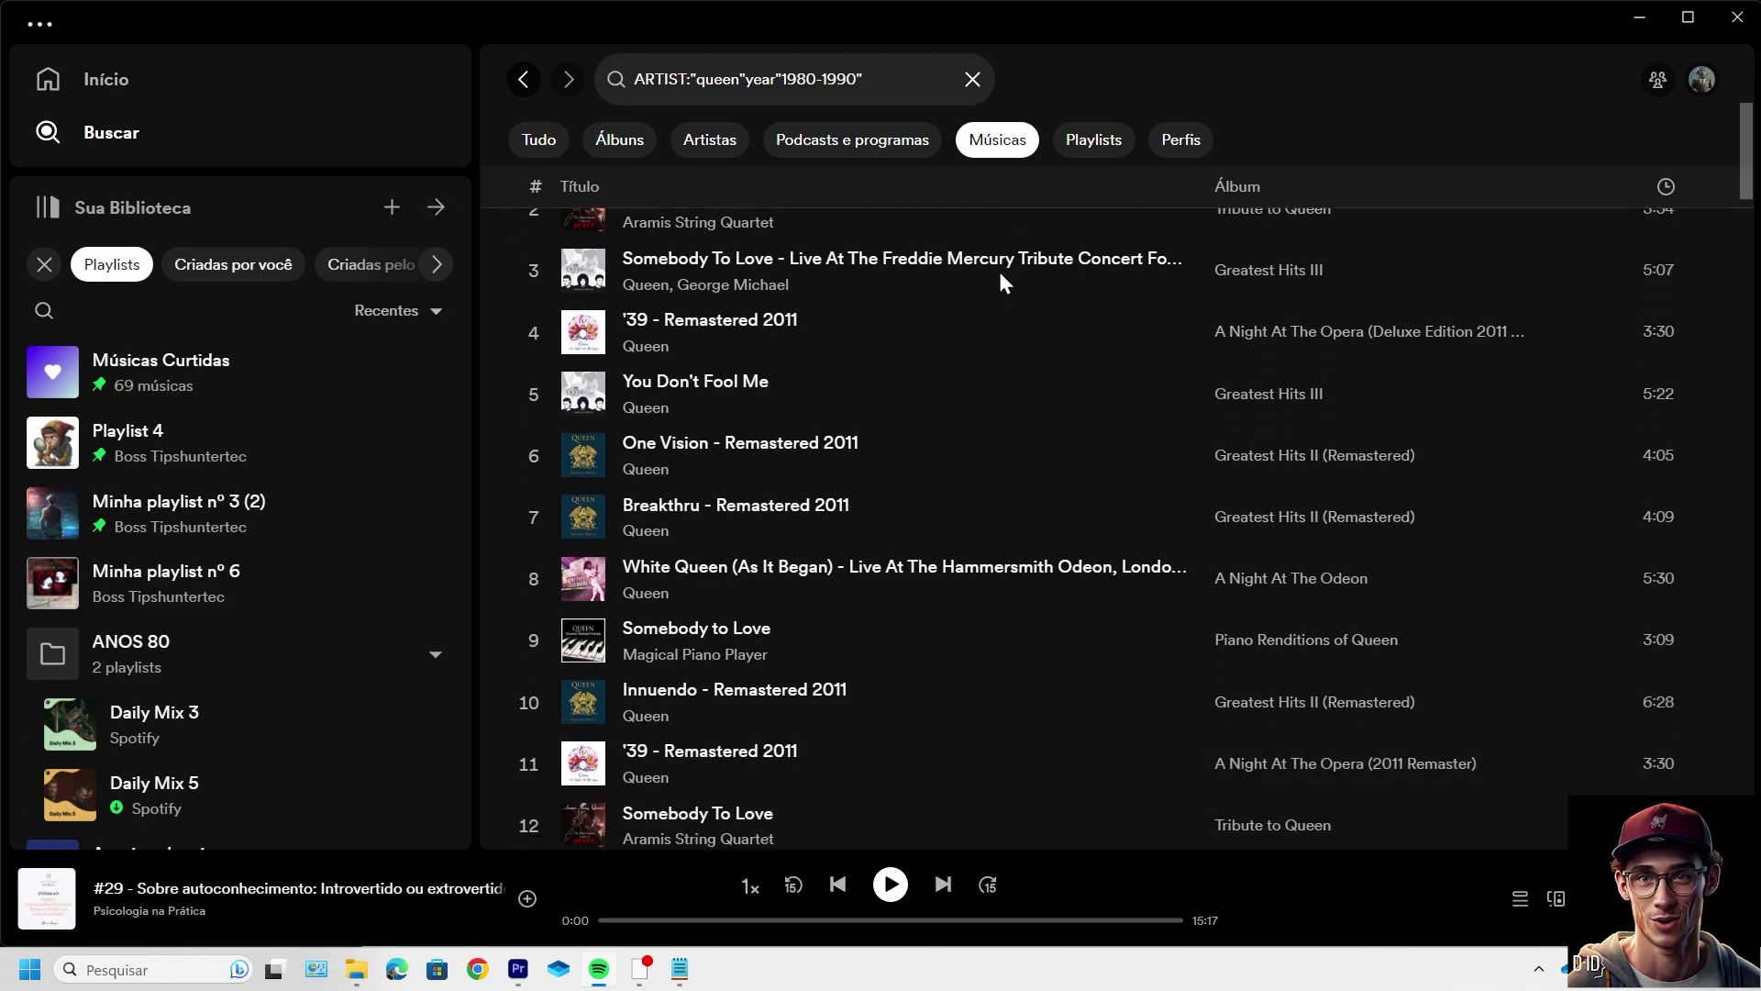
scroll(910, 272, "down", 6)
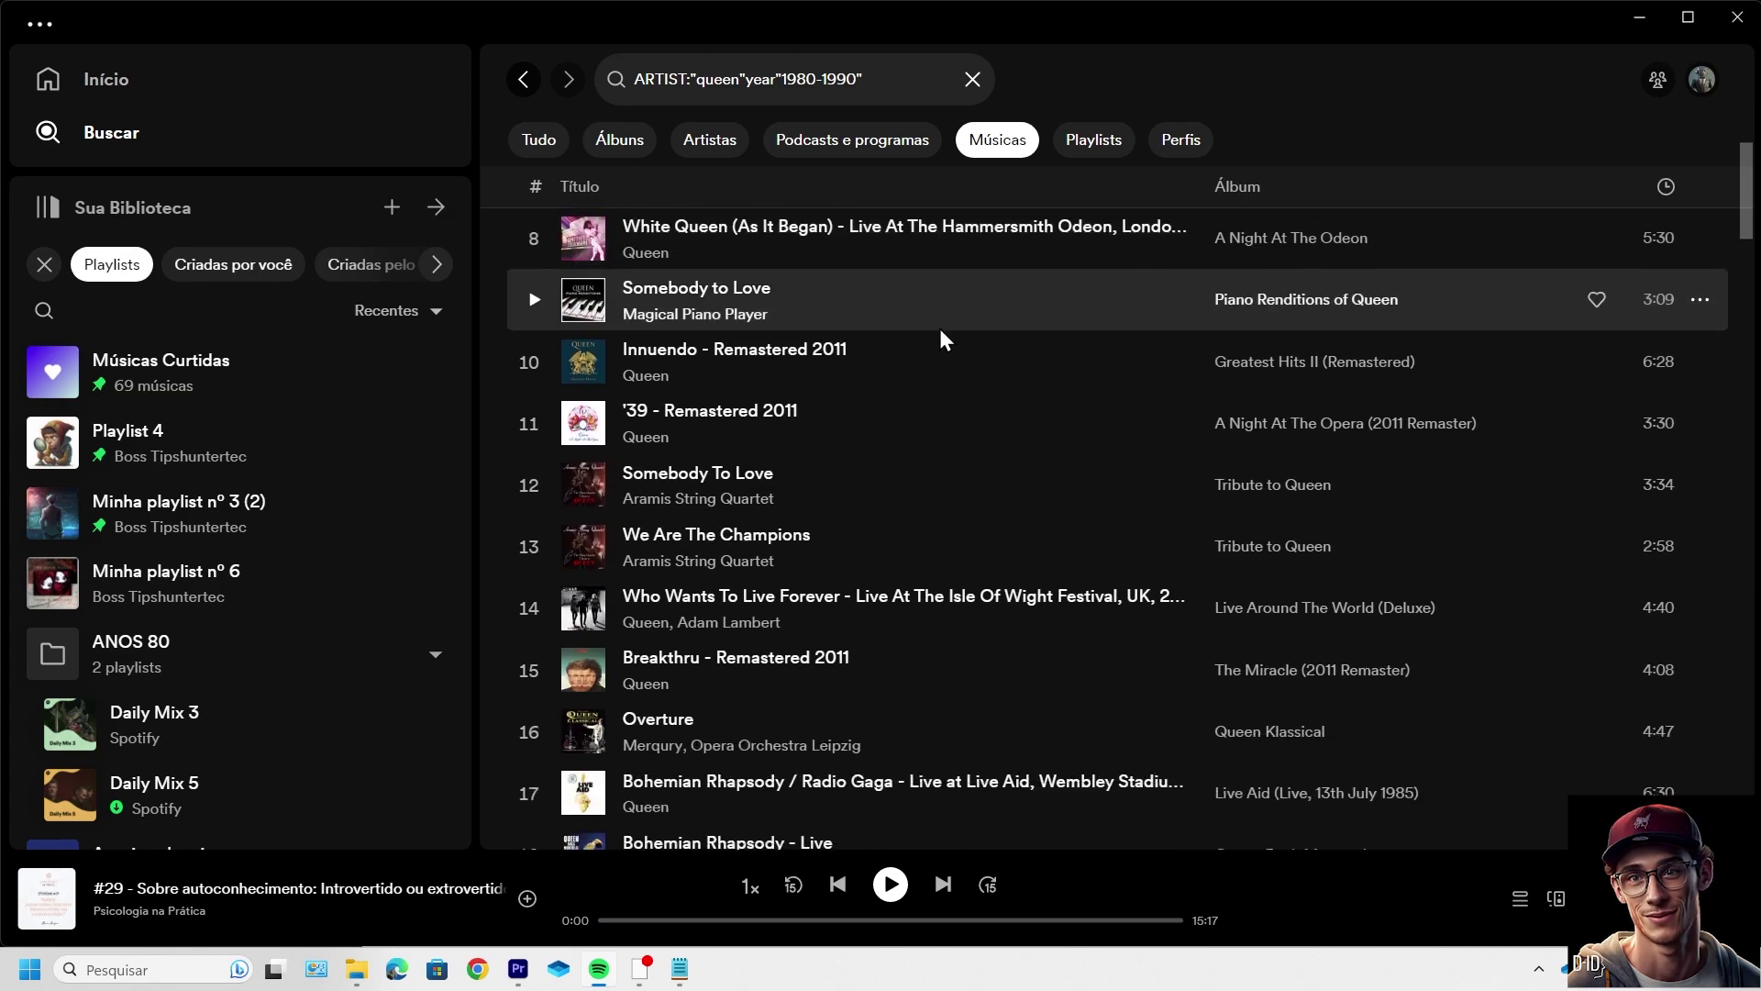
scroll(990, 347, "down", 7)
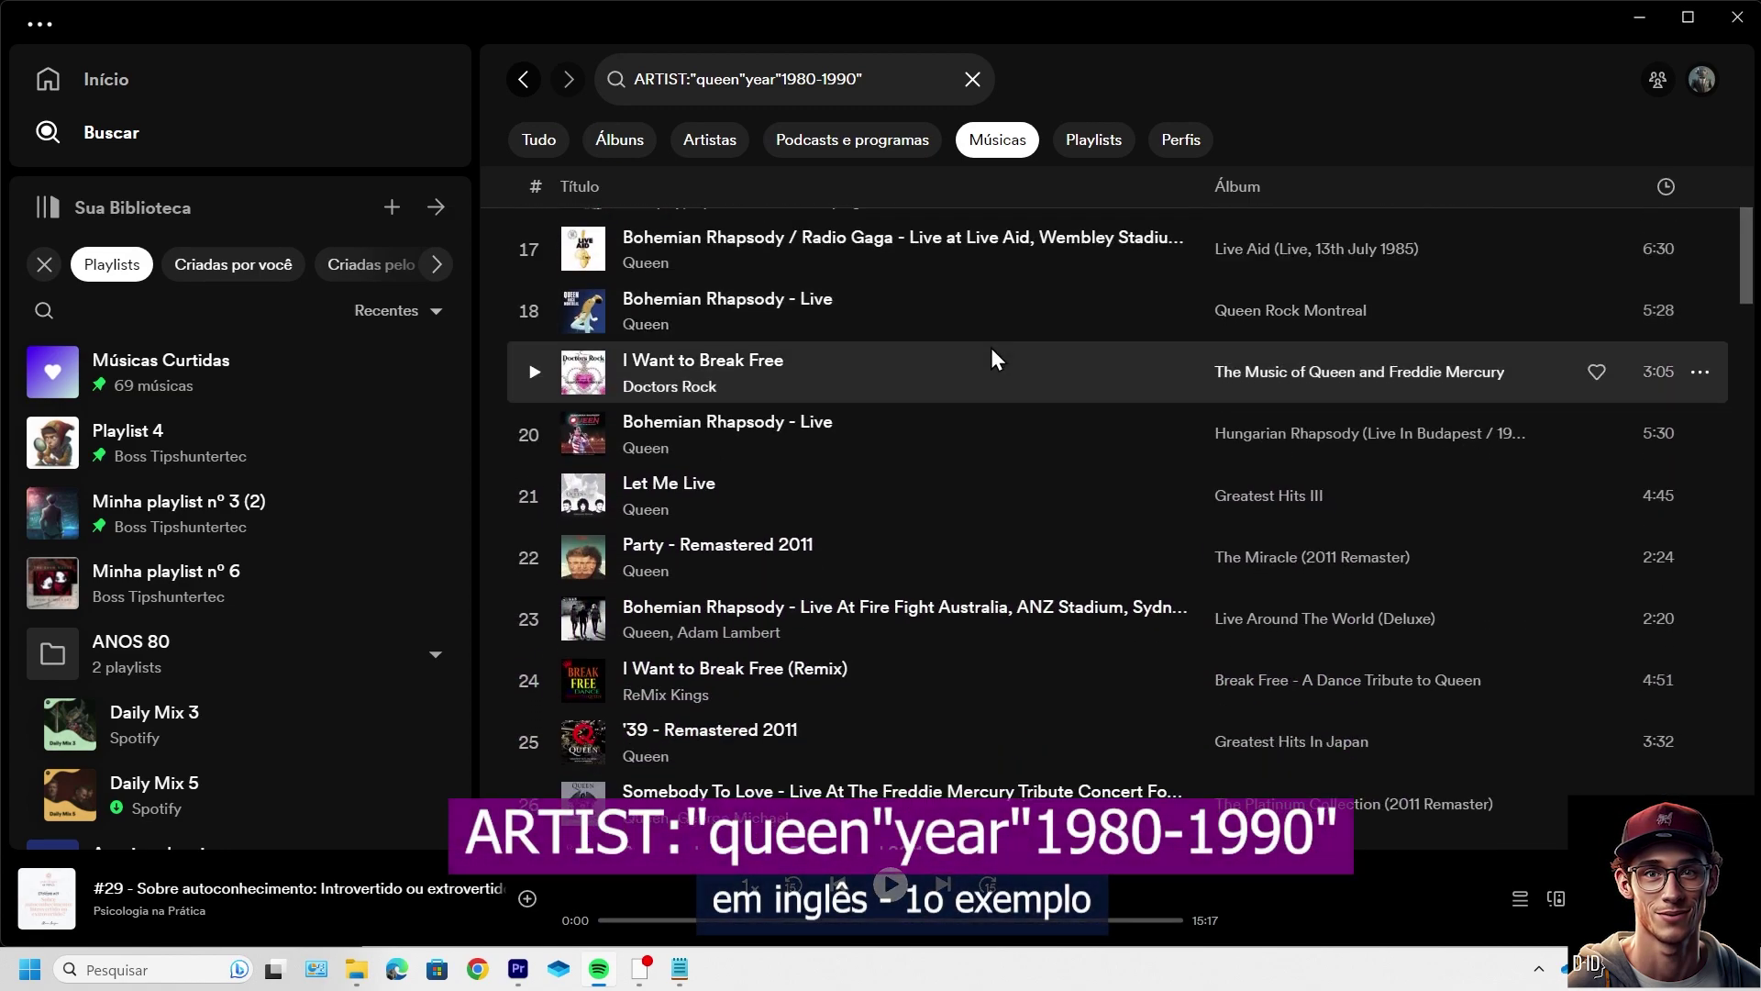
scroll(991, 345, "down", 6)
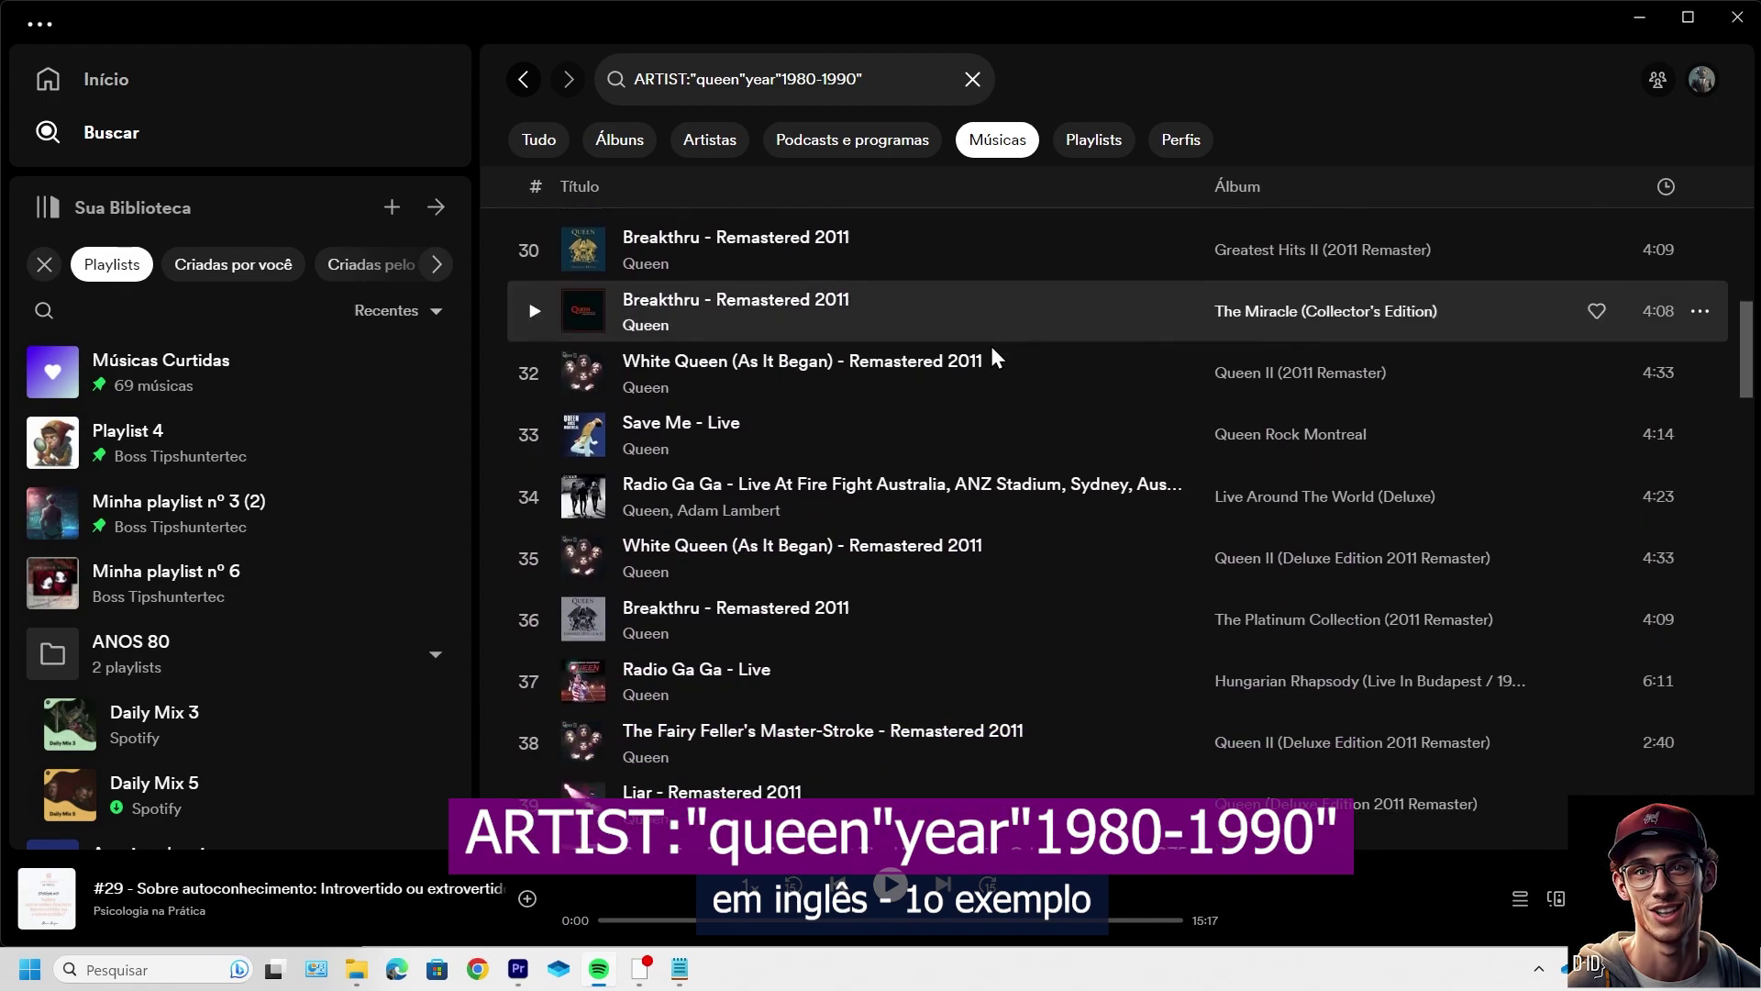
scroll(990, 358, "down", 8)
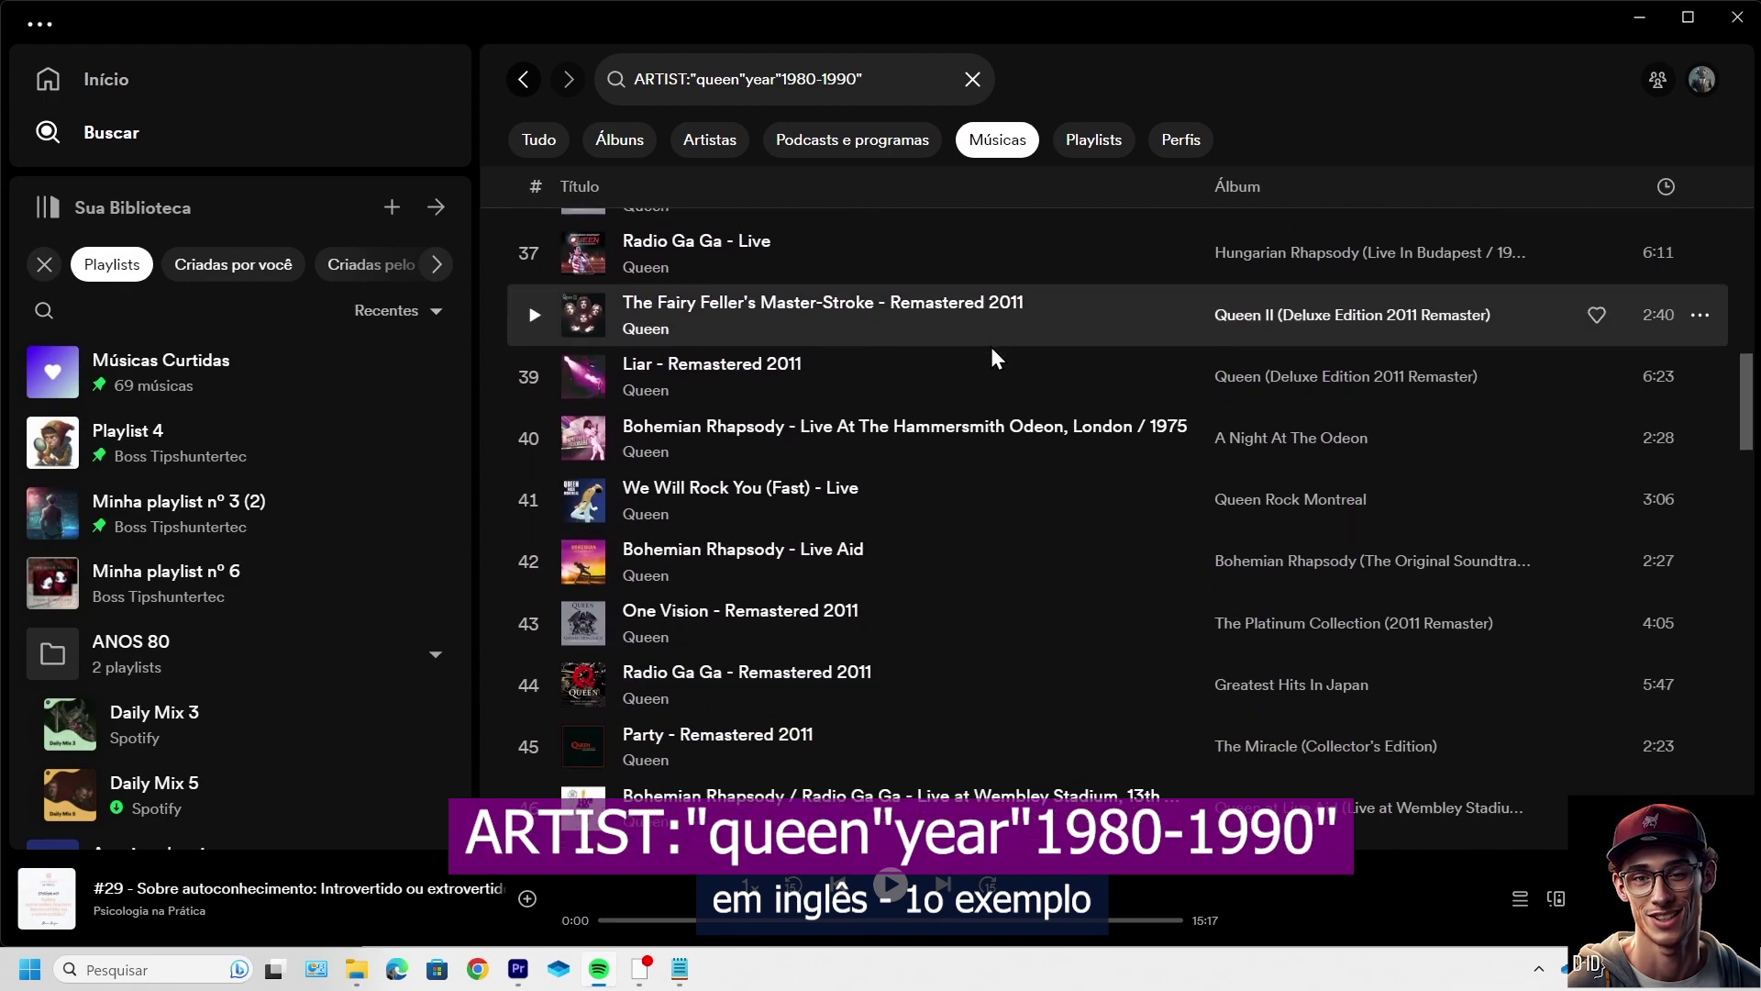
scroll(991, 353, "up", 10)
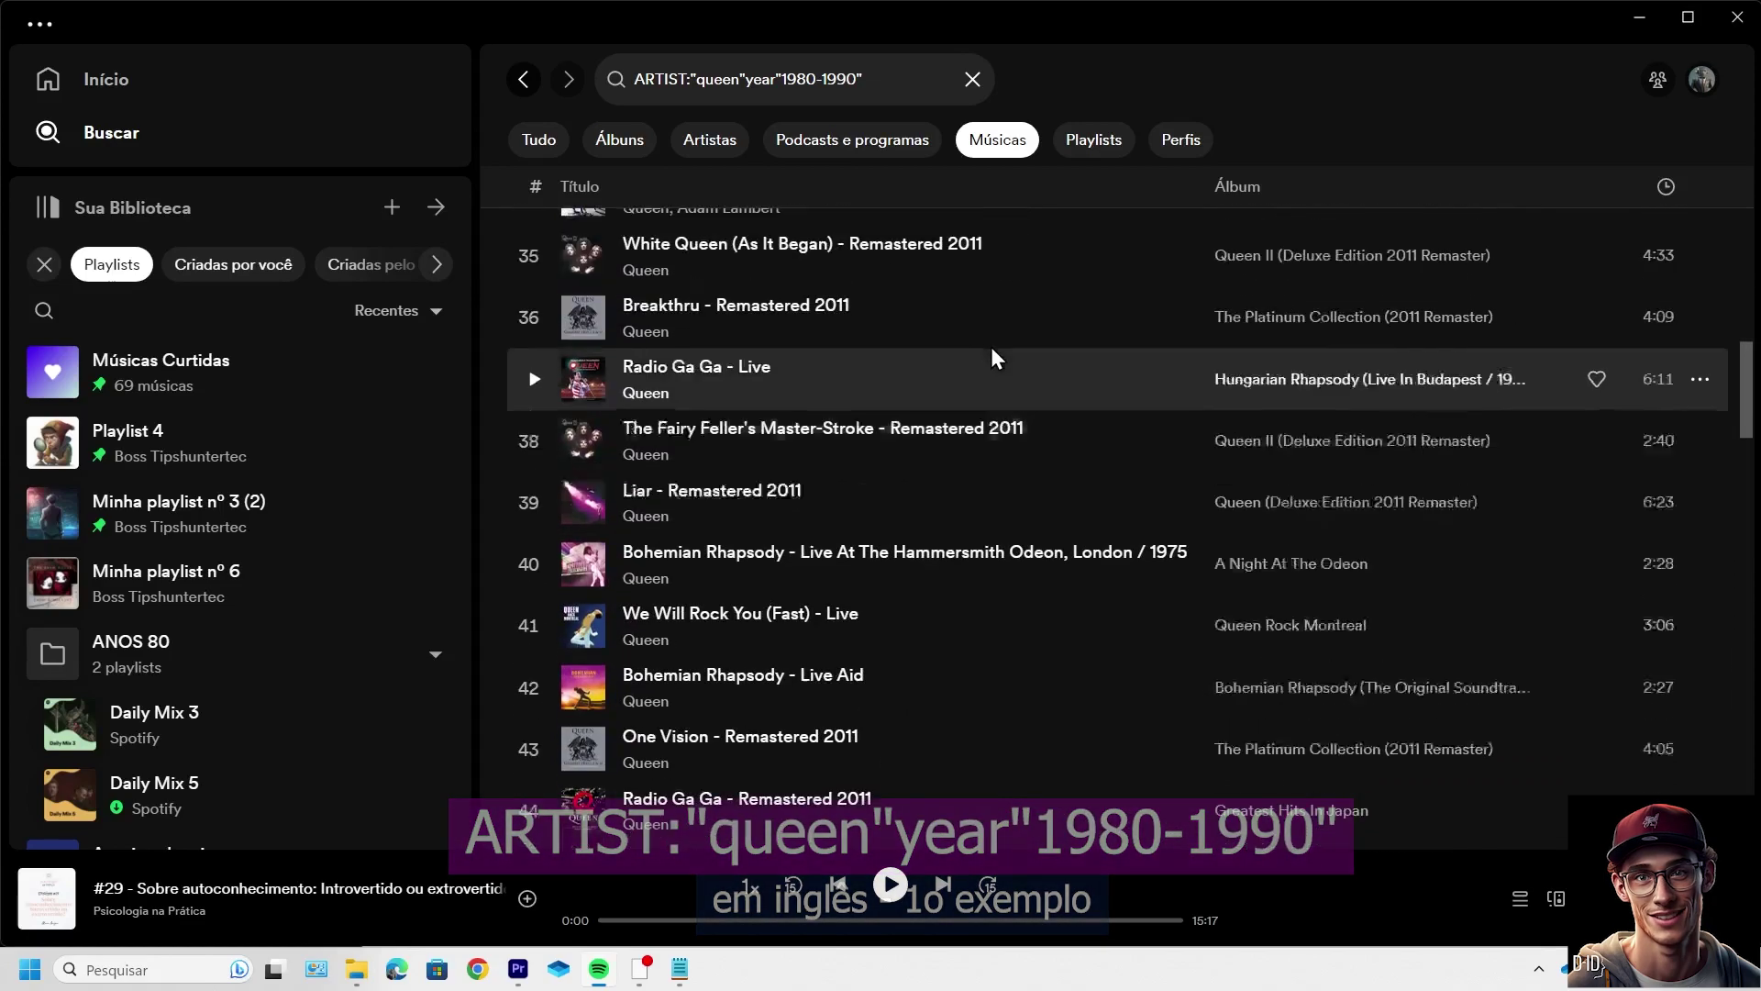
scroll(864, 174, "up", 15)
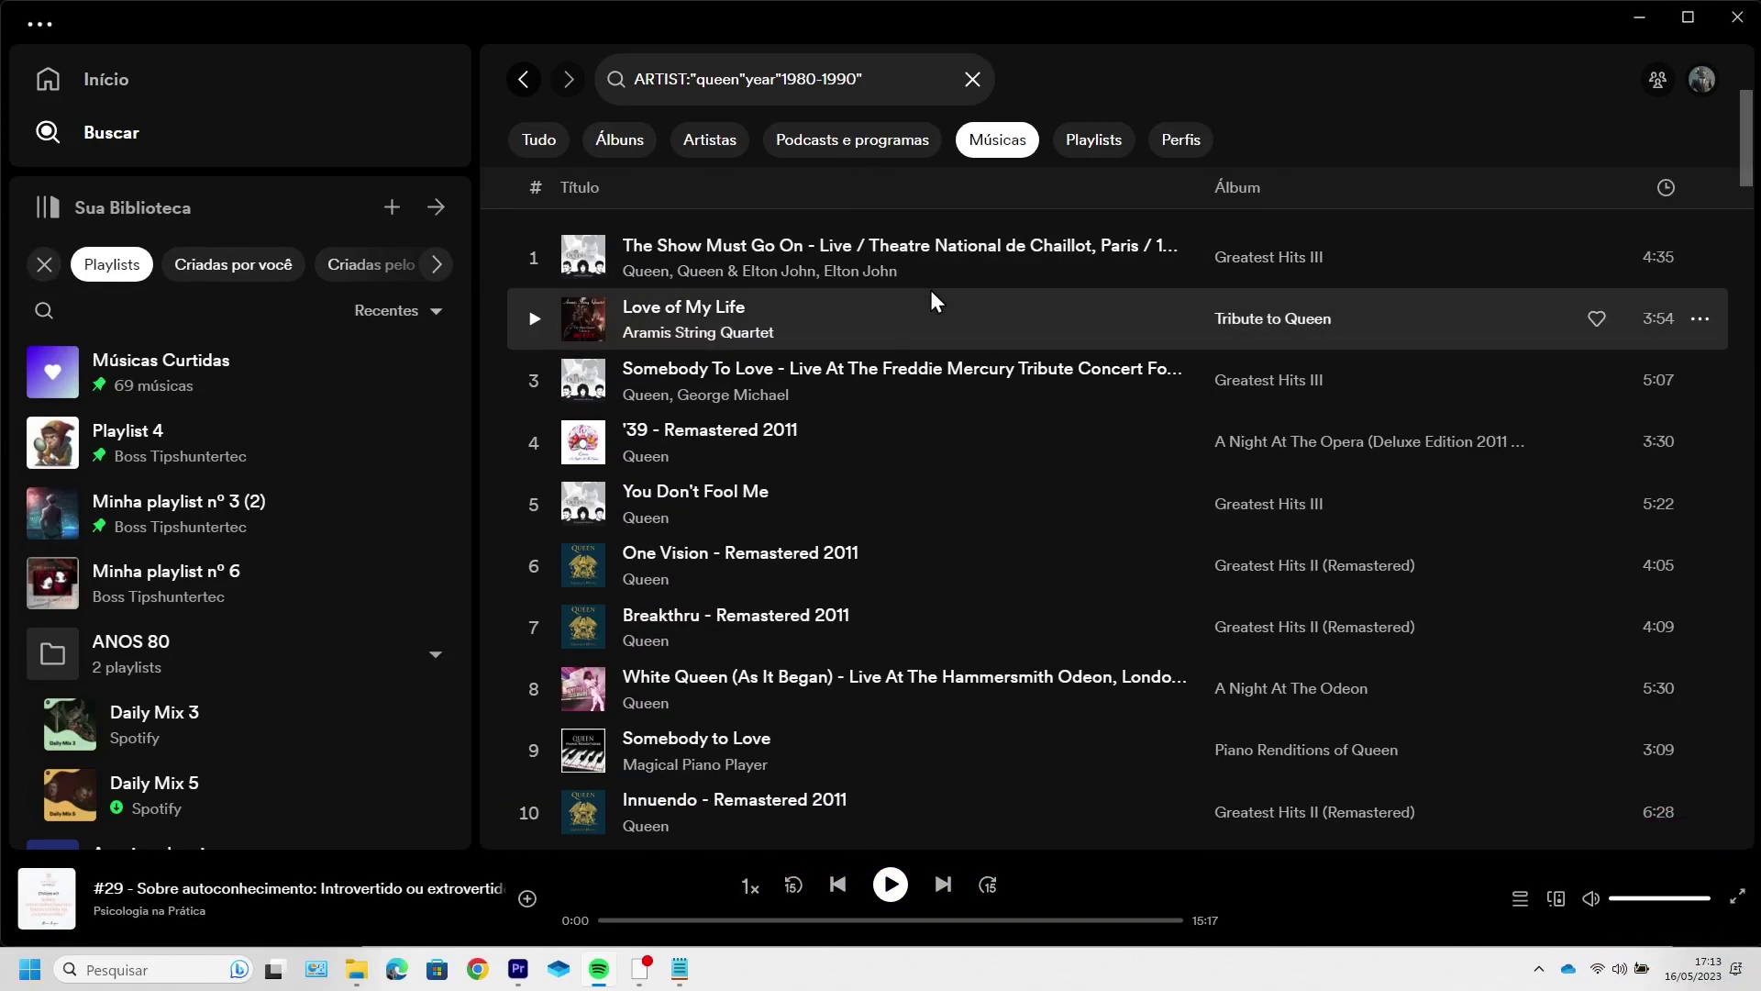
scroll(929, 294, "down", 2)
scroll(918, 354, "down", 6)
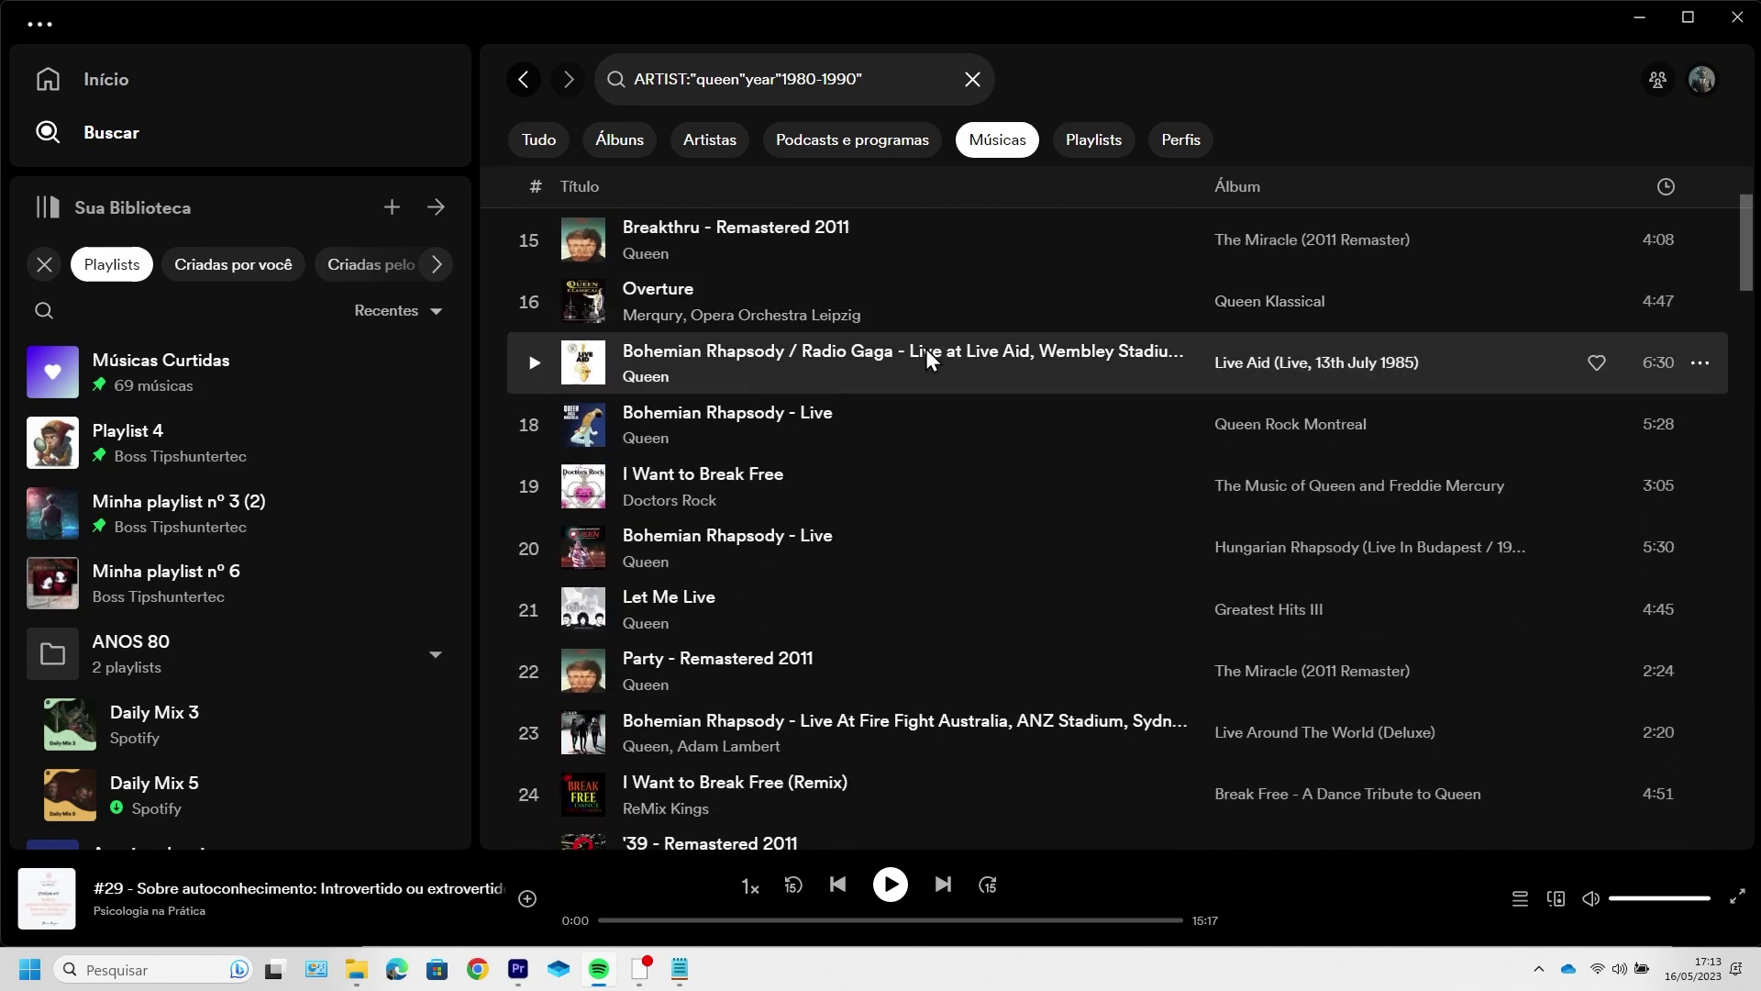
scroll(927, 350, "up", 4)
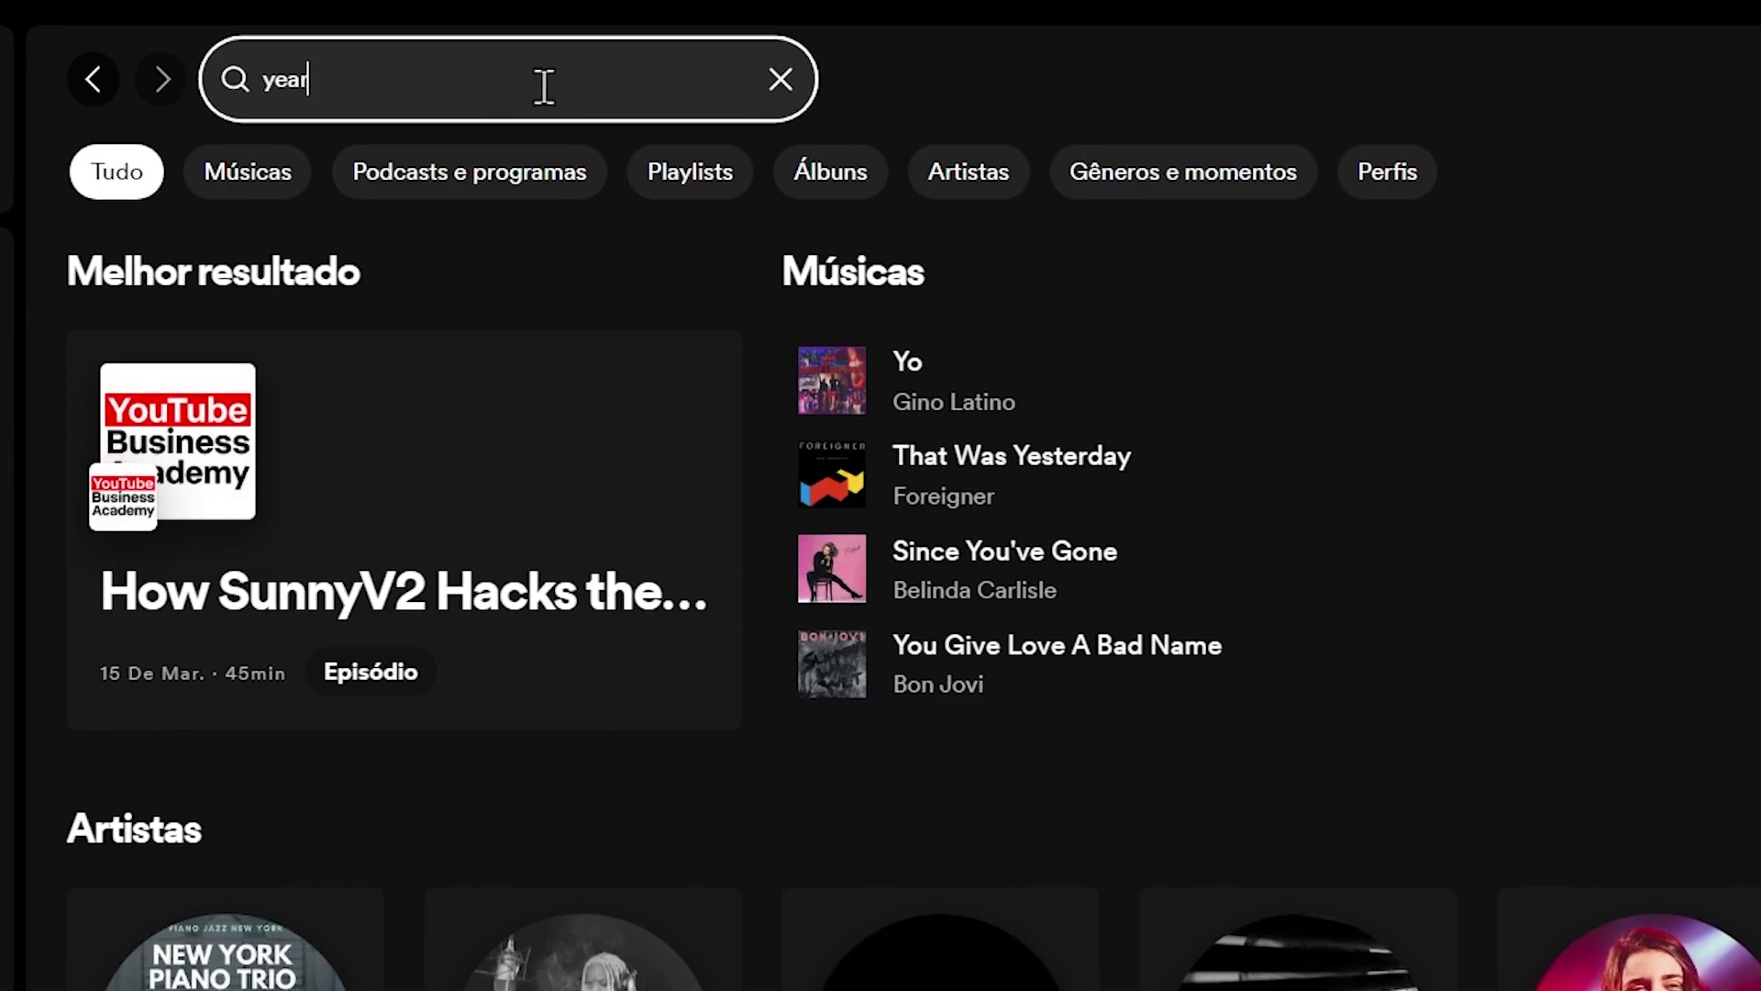
Search for music by release period with the query year:"1970-1971"
type("r:")
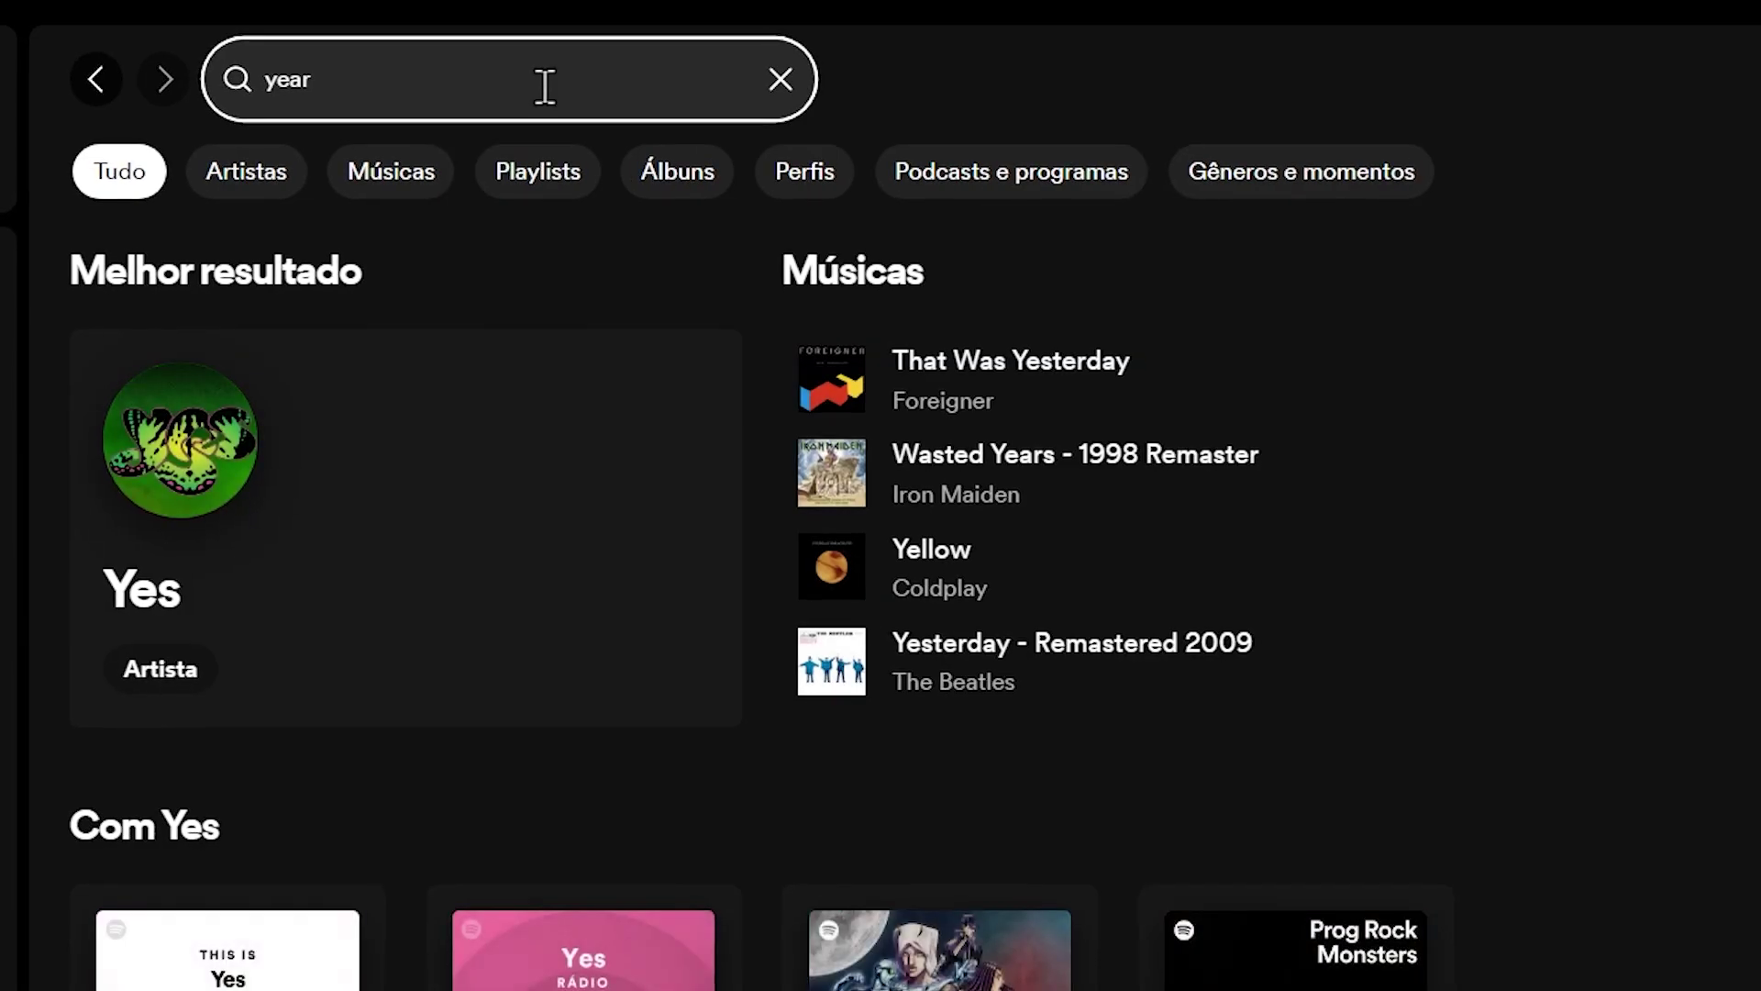
type("\"")
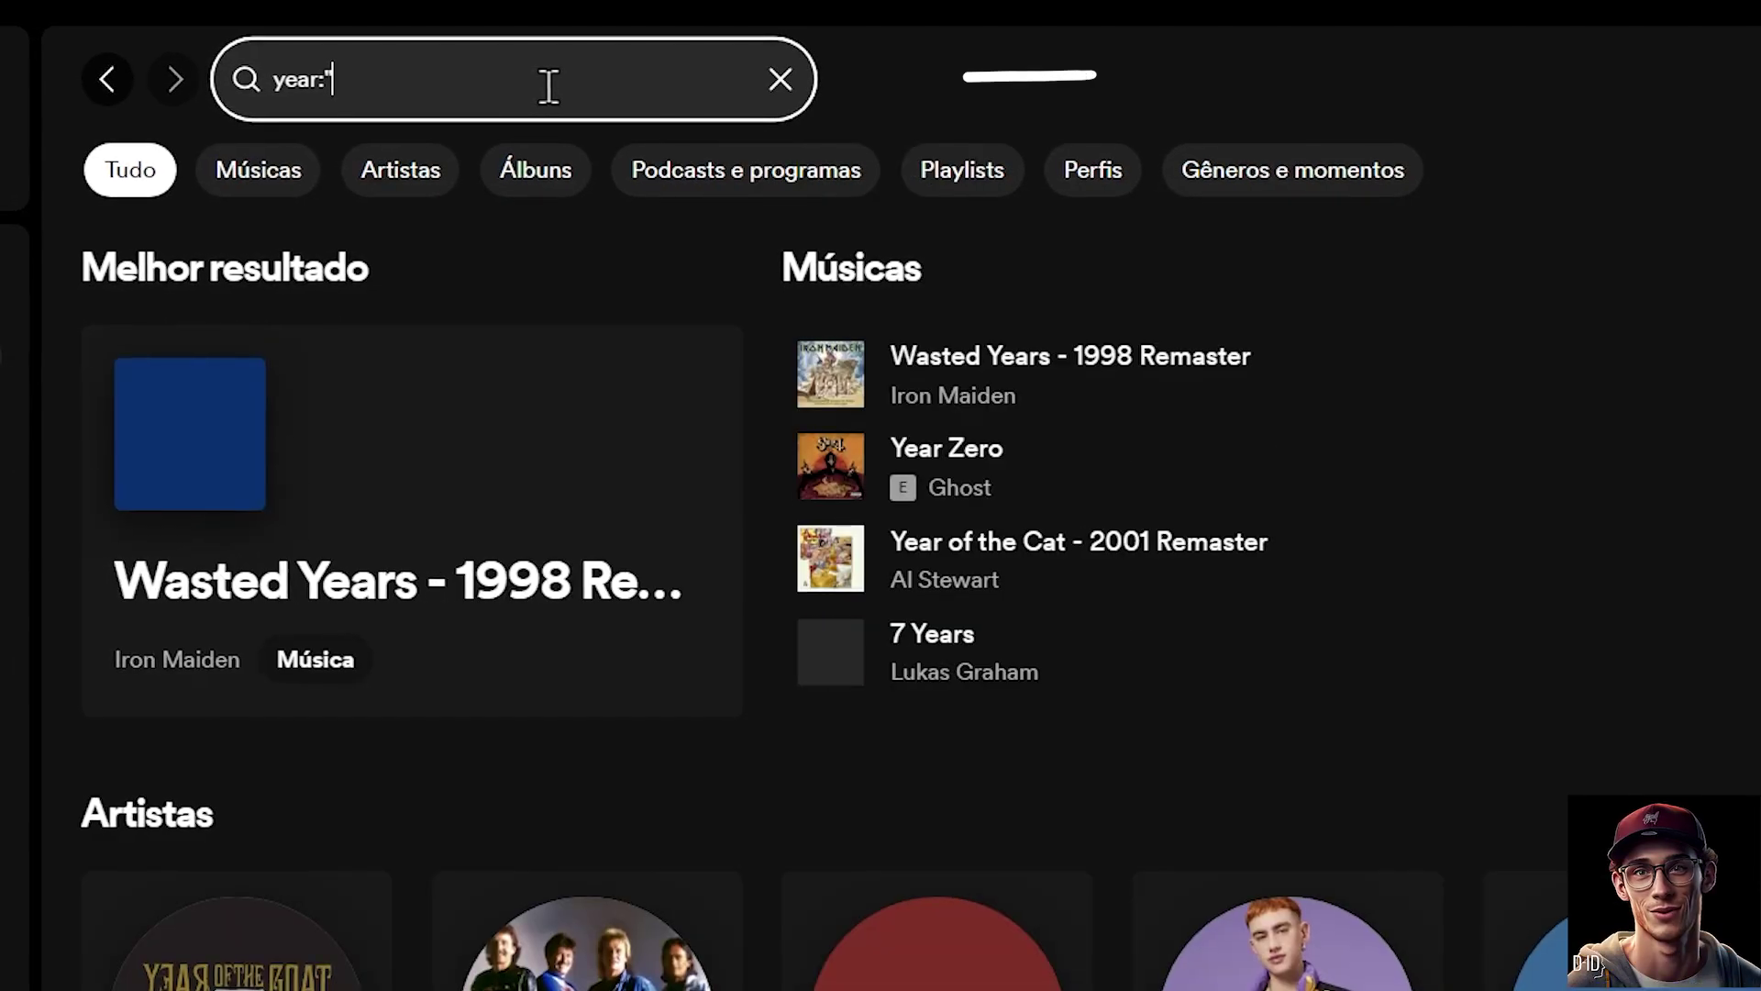
type("1970")
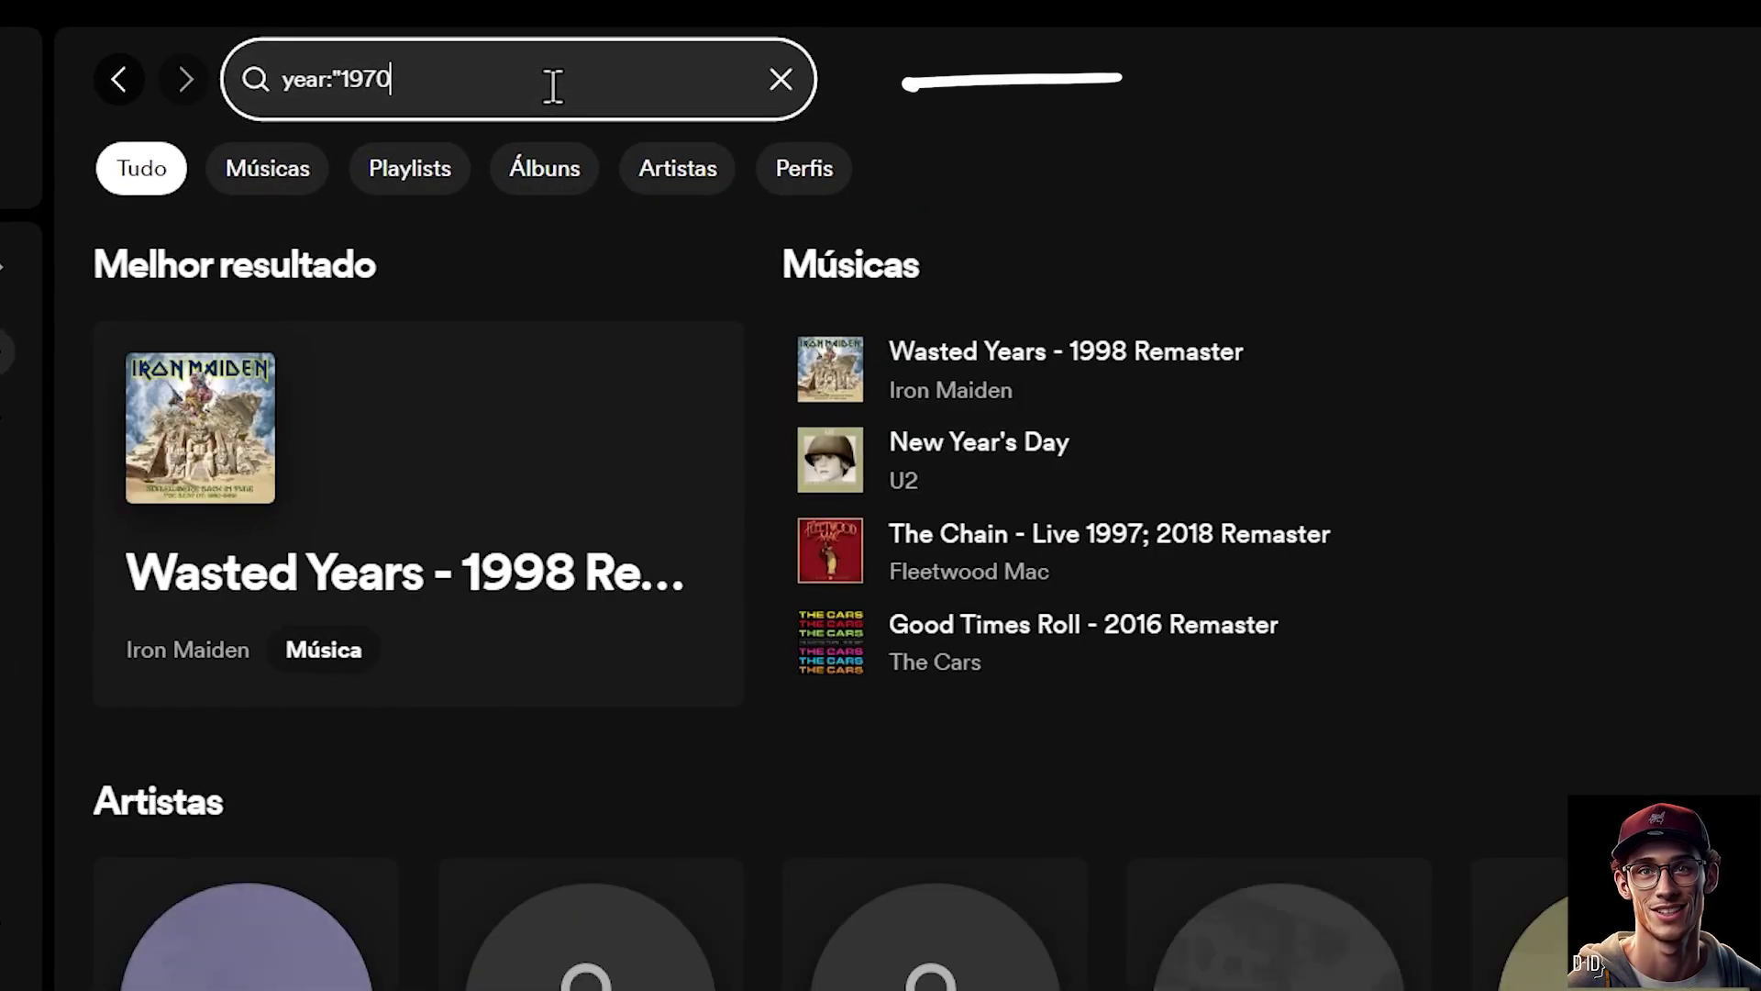
type("-1")
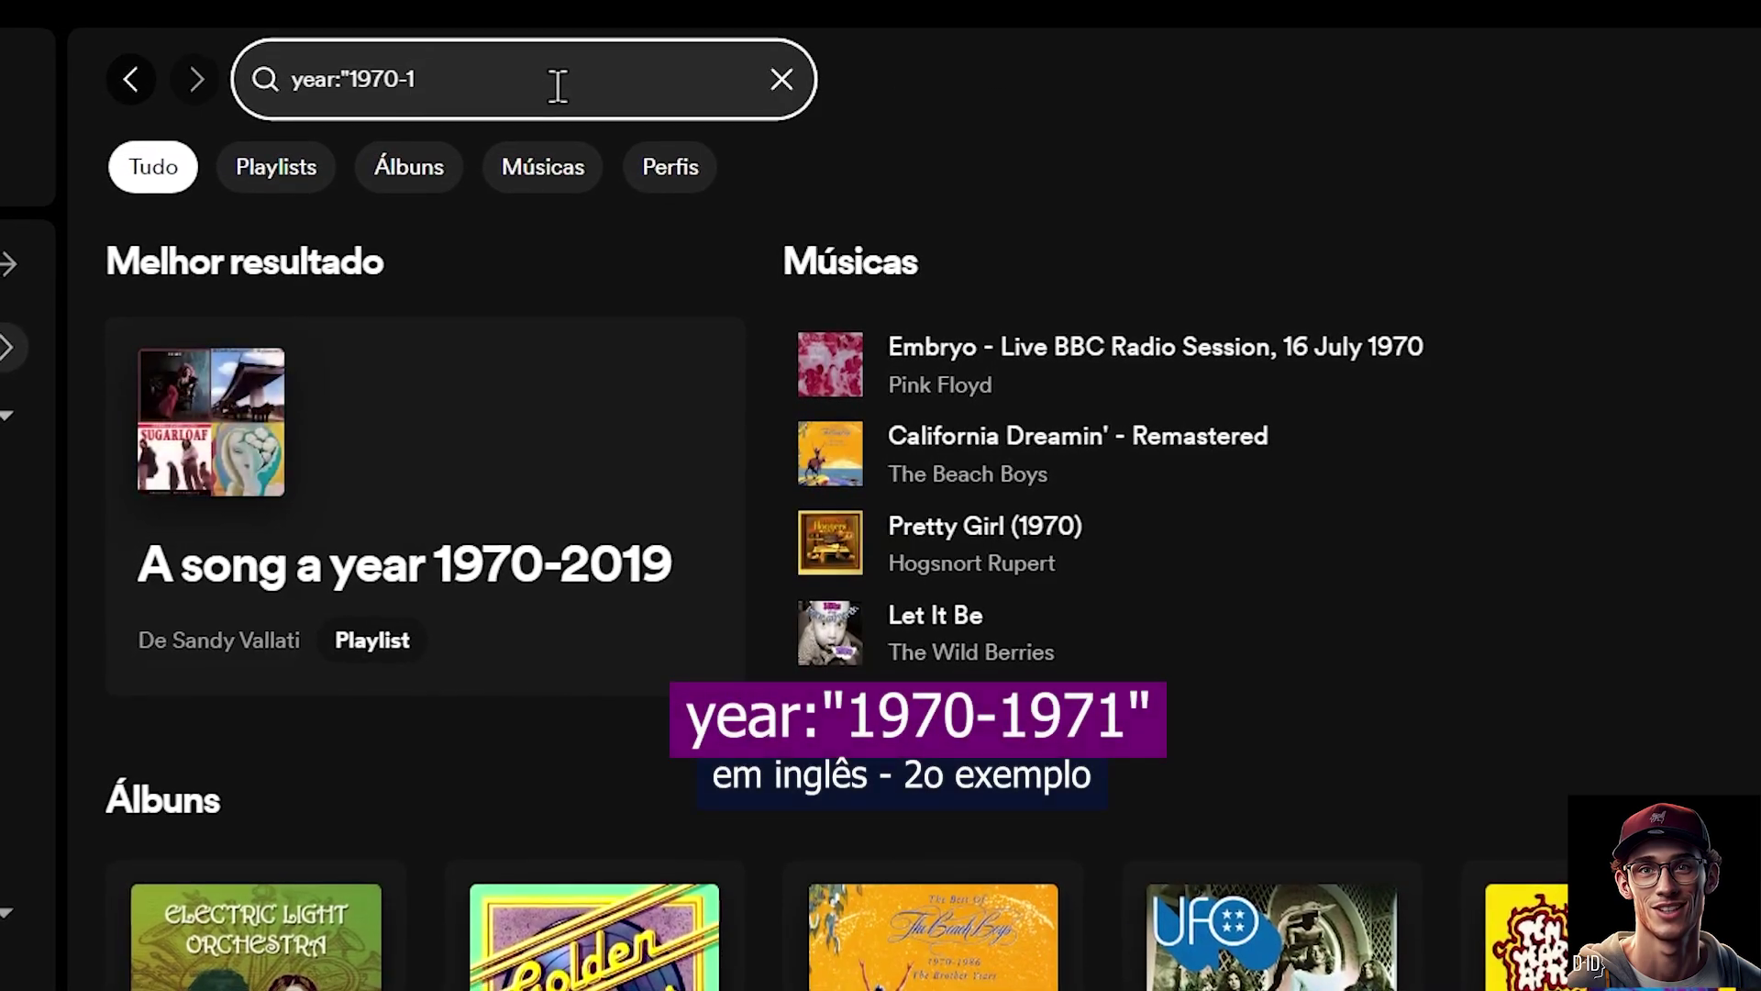
type("9+71\"")
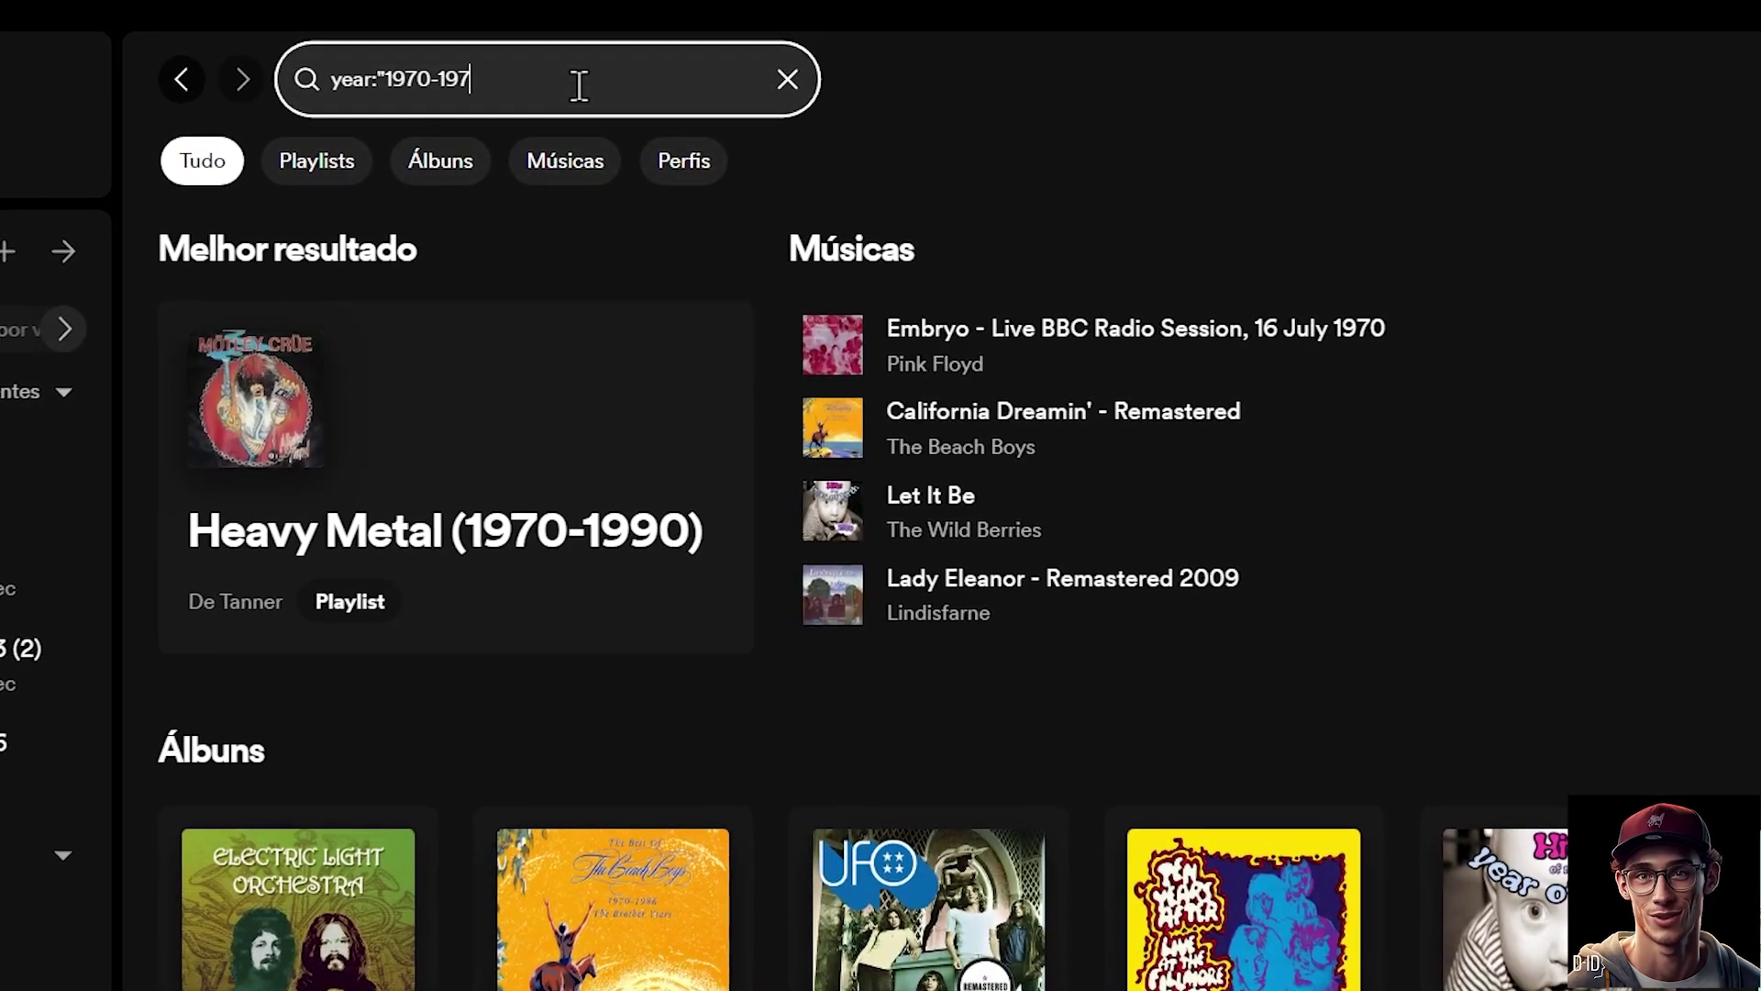
type("\"")
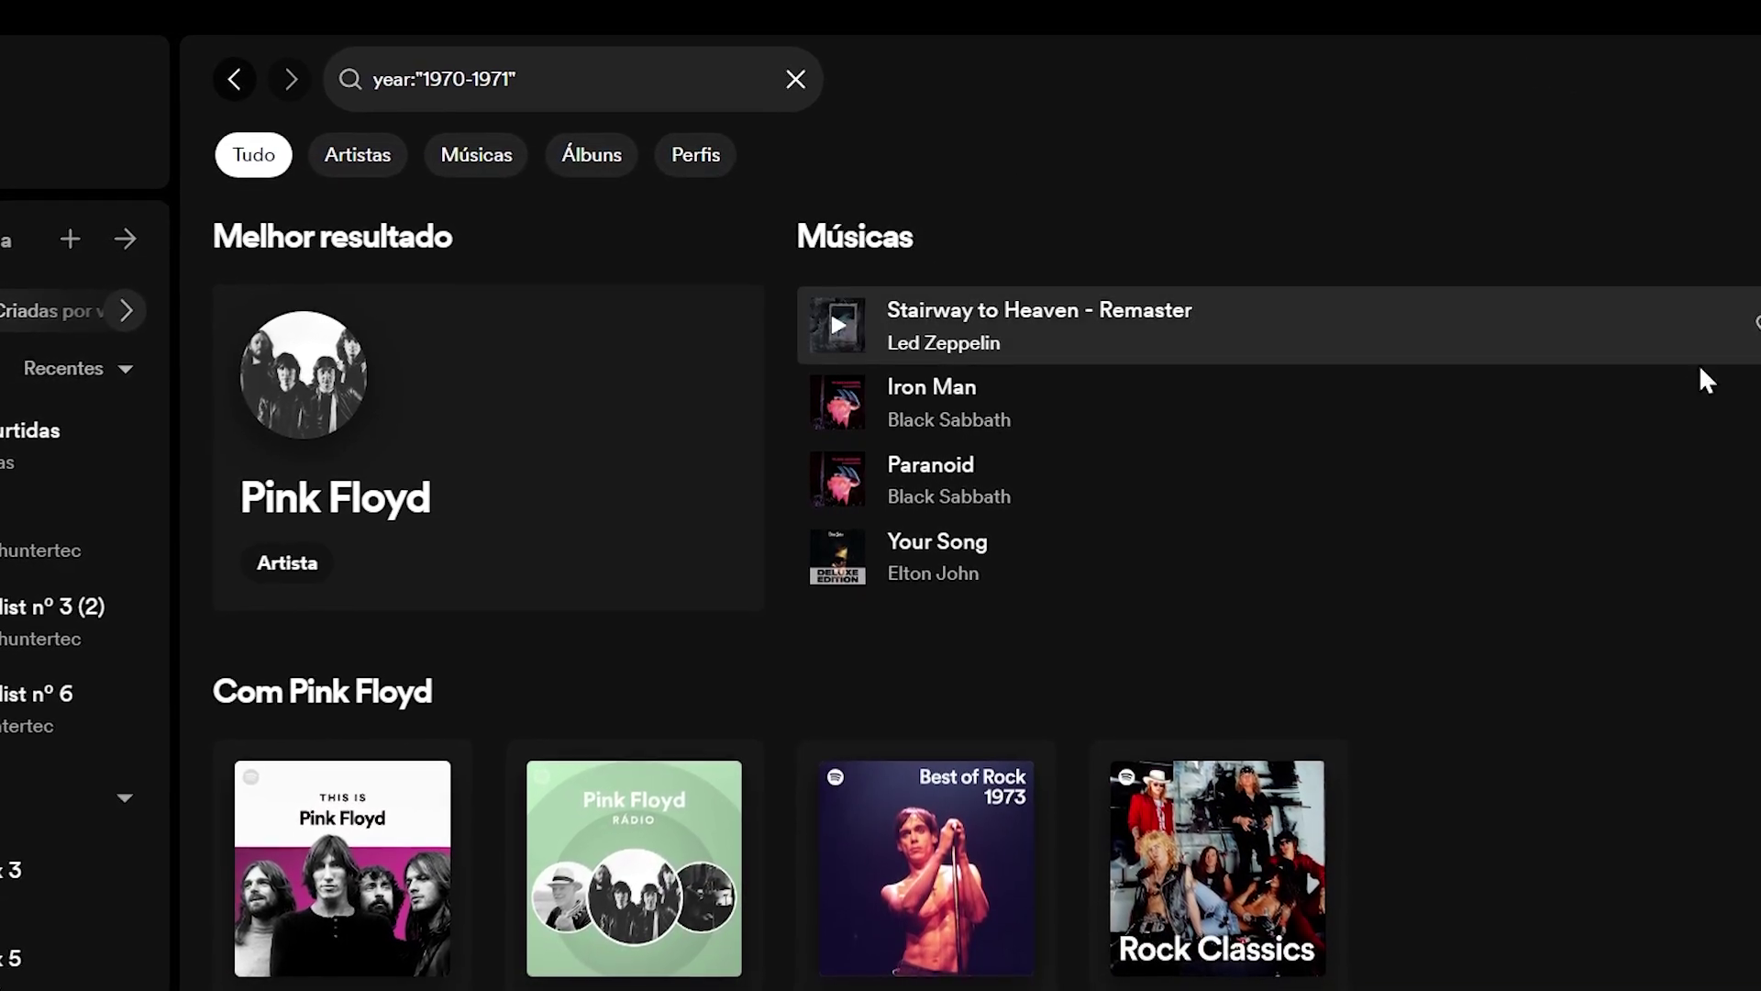
Filter the year:"1970-1971" search to Músicas and examine the songs, artists and albums listed
scroll(1494, 432, "down", 2)
scroll(1482, 421, "up", 2)
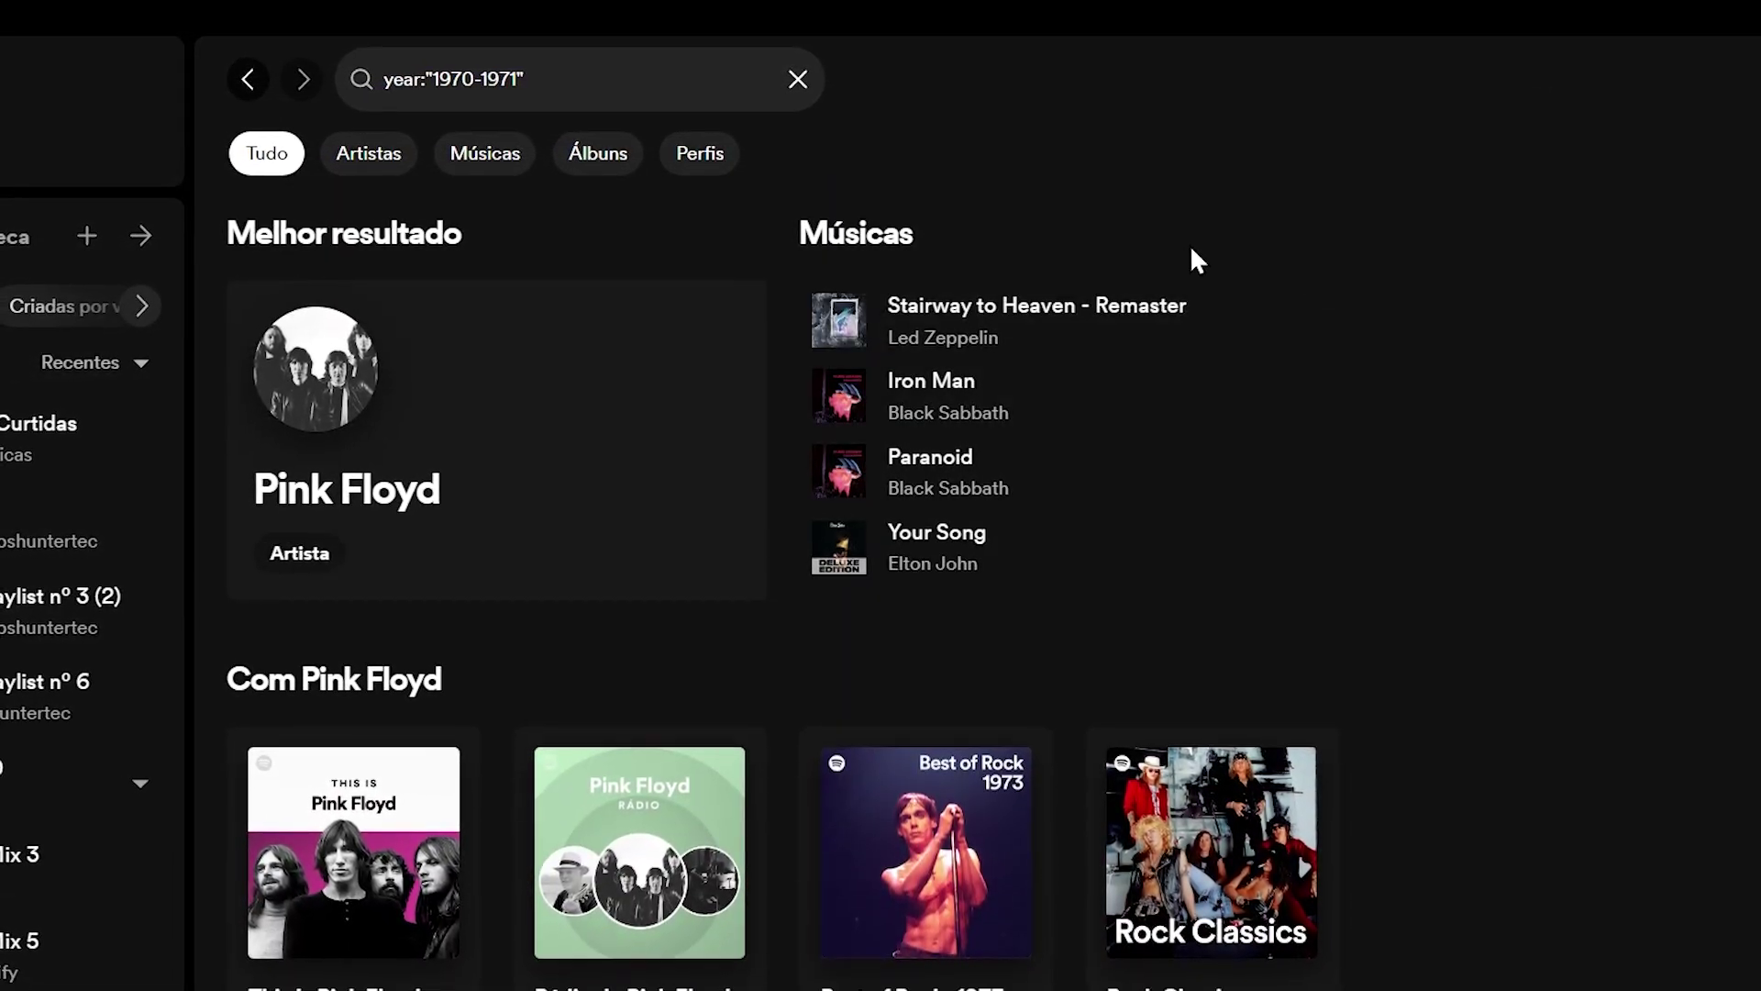
left_click(511, 159)
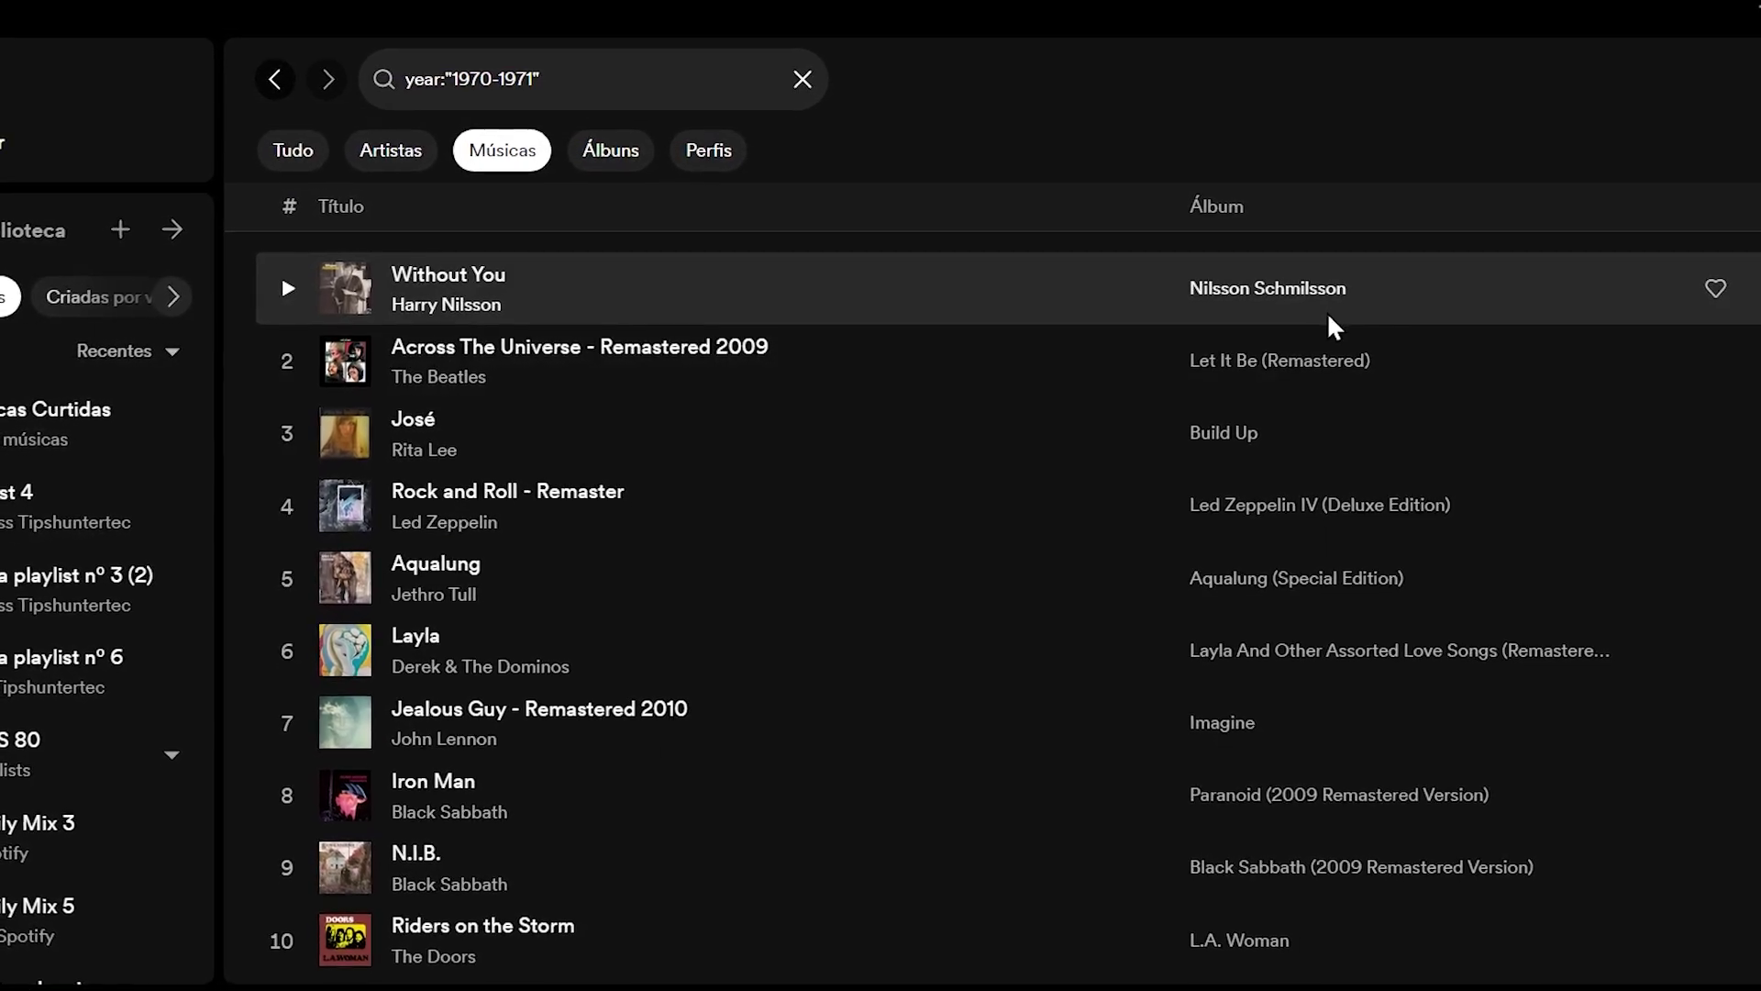
scroll(576, 509, "down", 5)
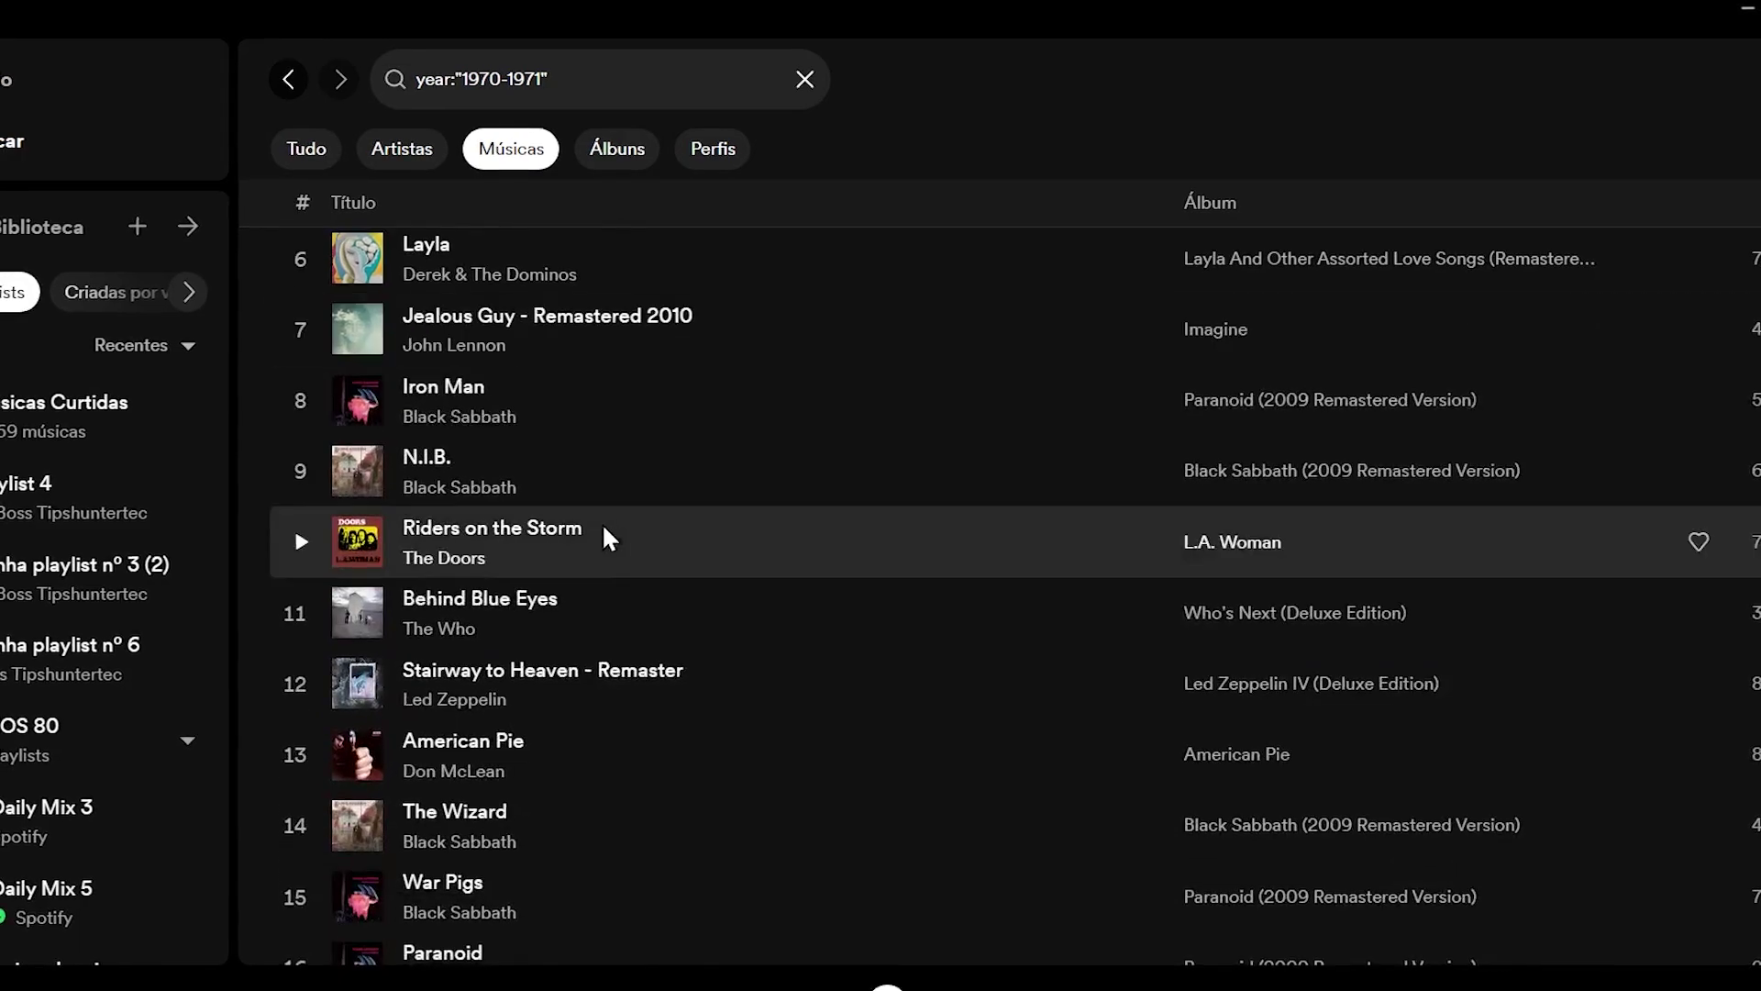
scroll(582, 403, "down", 5)
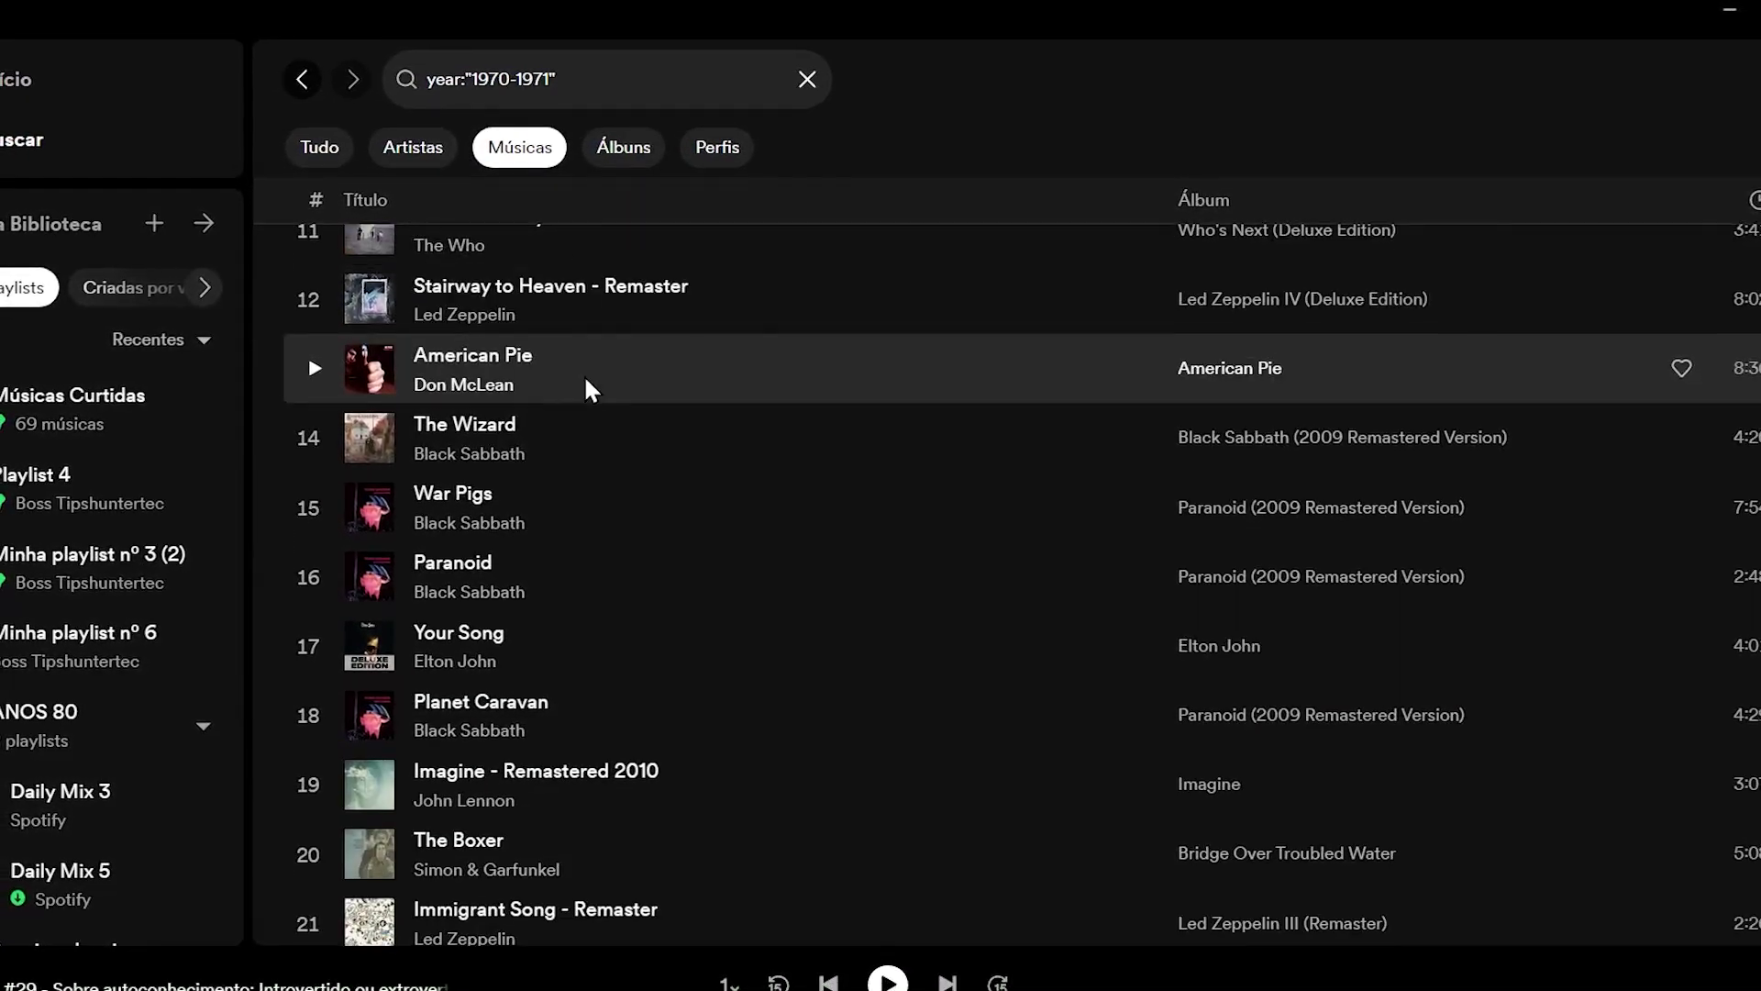
scroll(576, 385, "down", 2)
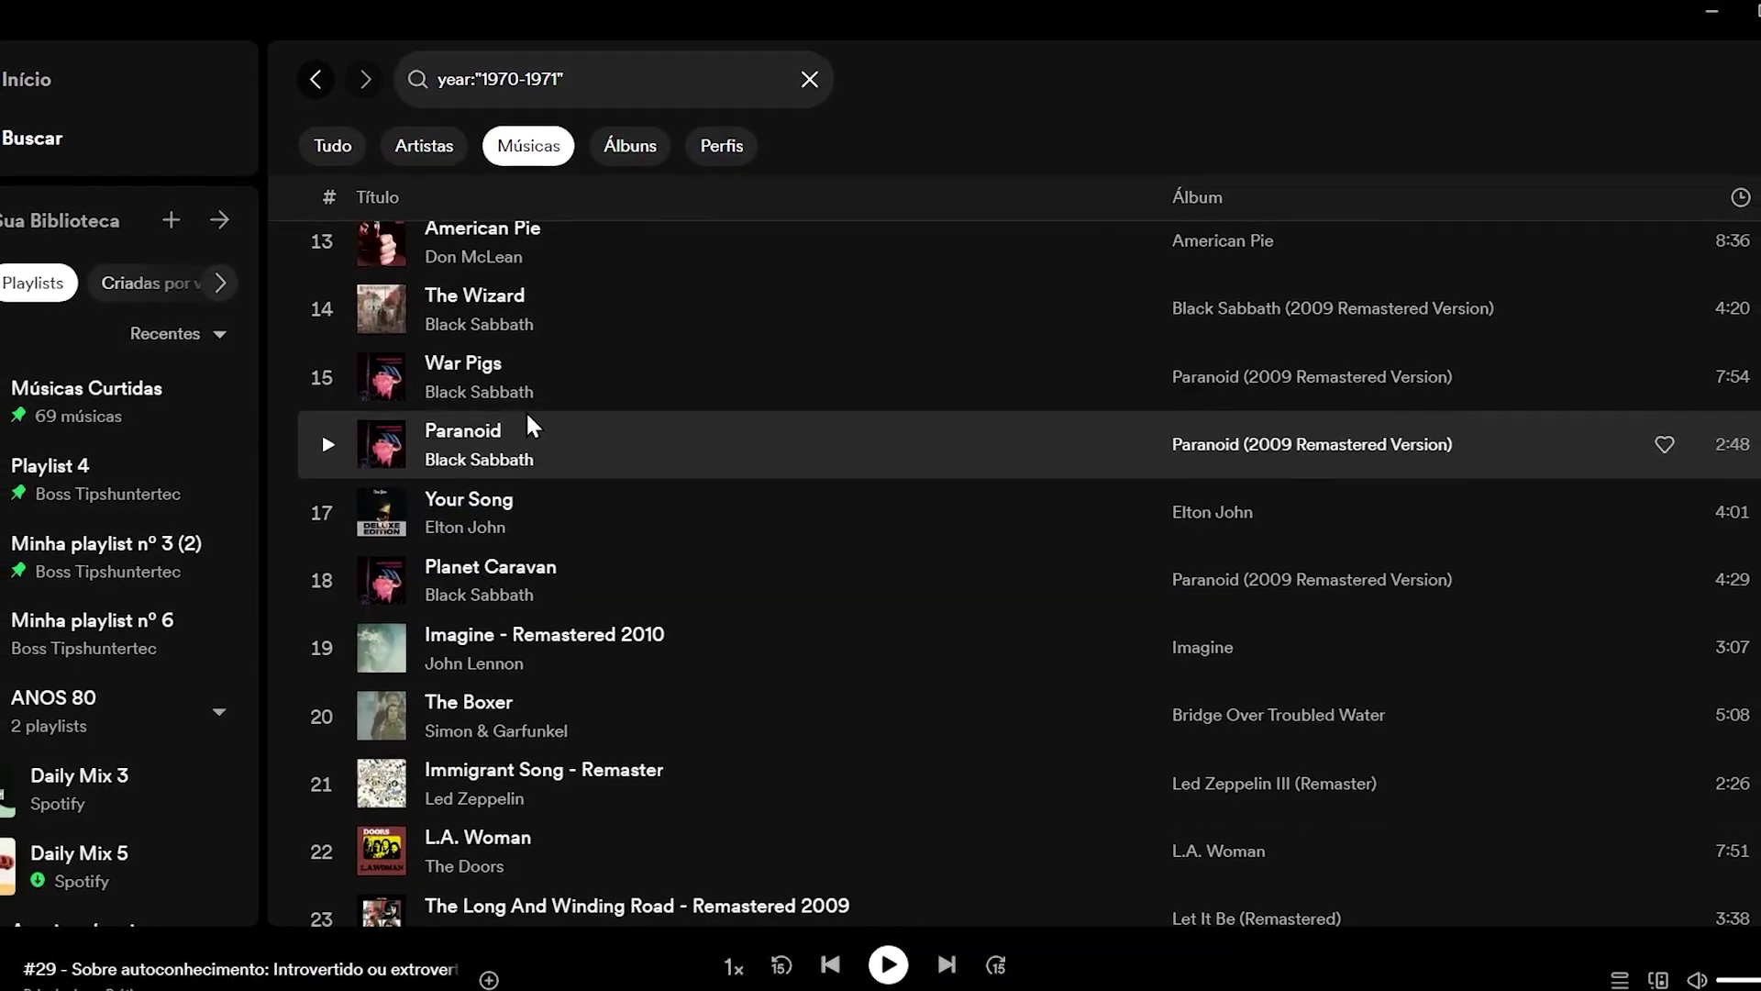
scroll(541, 422, "down", 4)
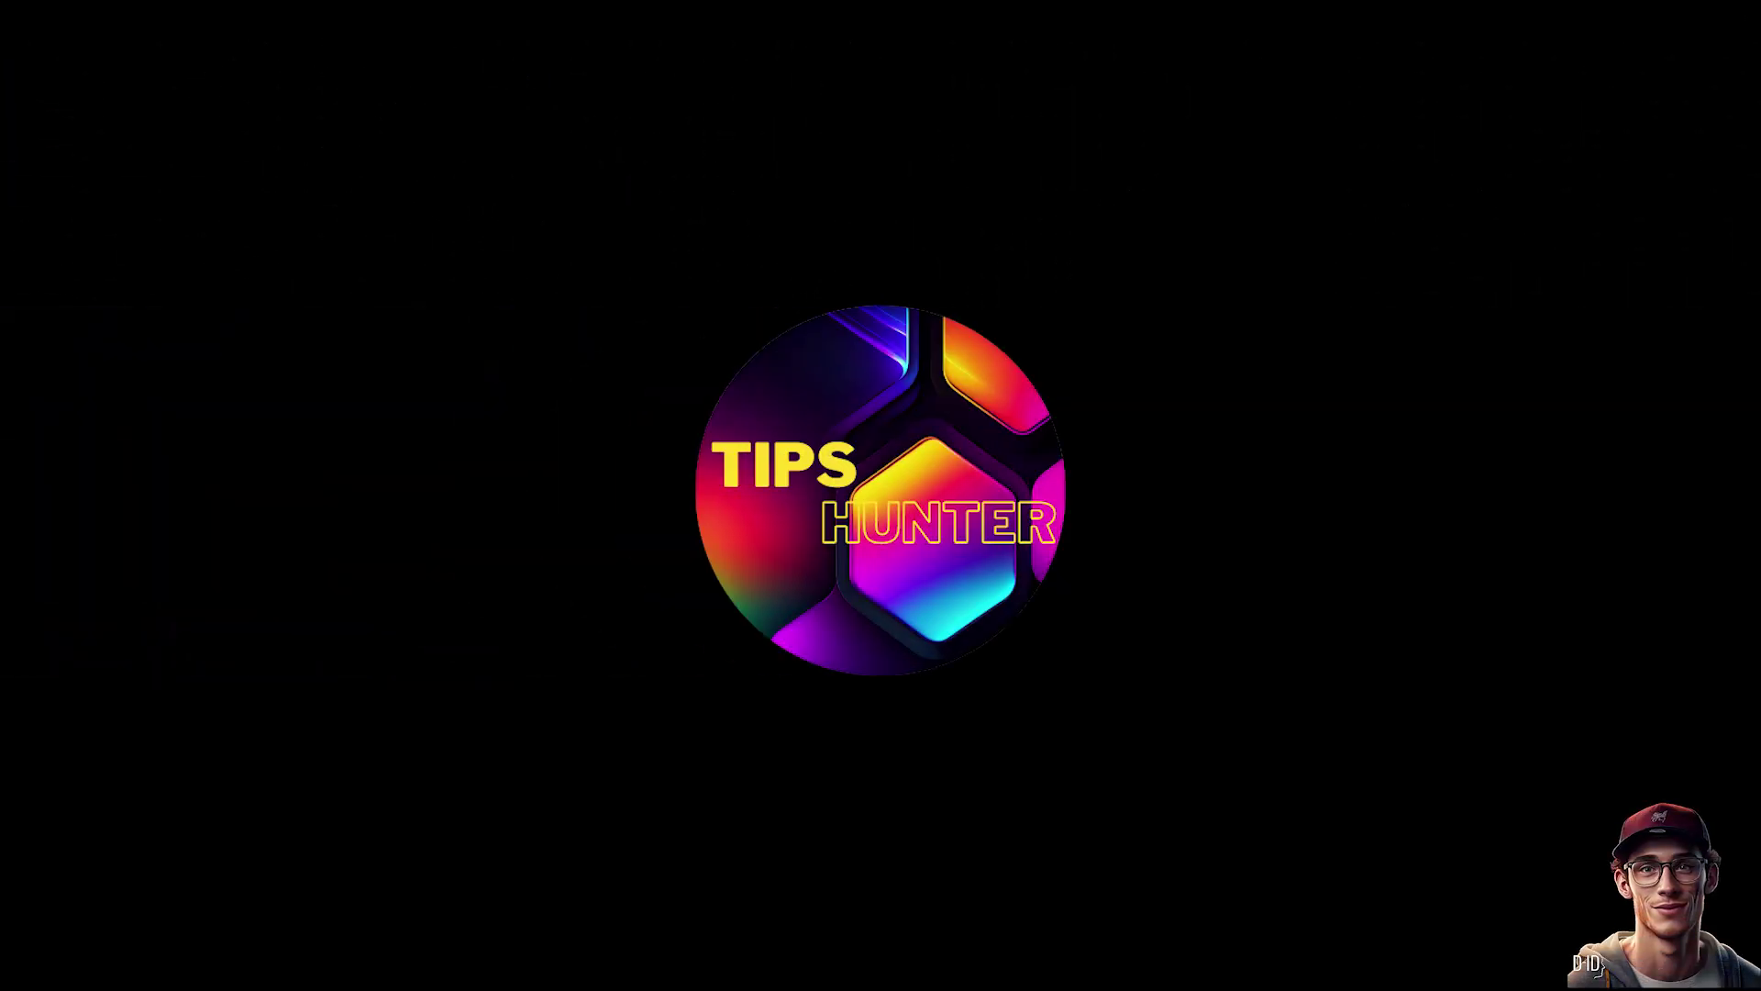